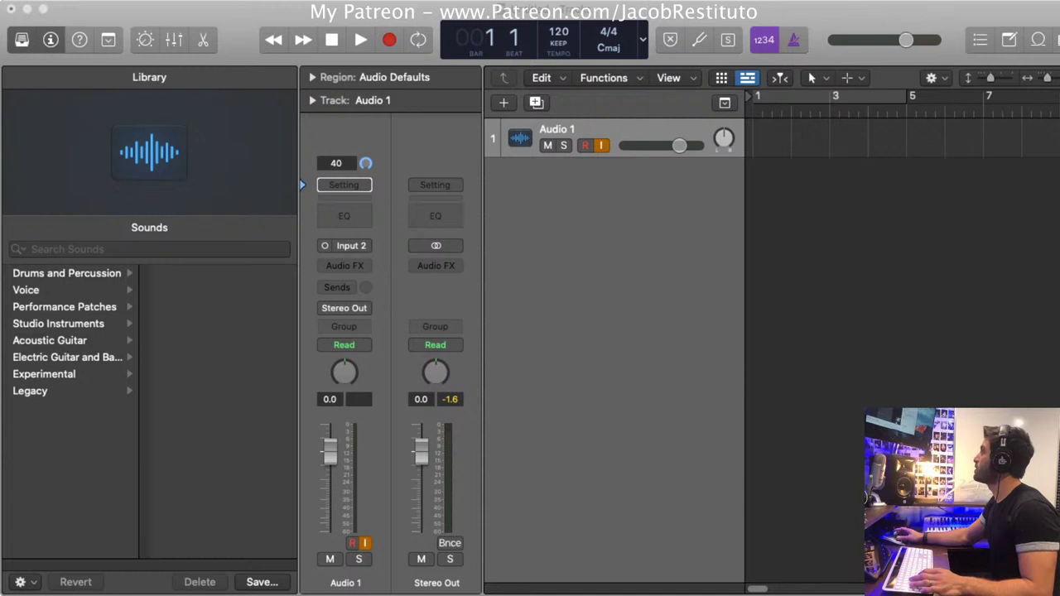
# Bring the OS_CW_85_Fm_Attic_Piano loop into the project on a new audio track starting at bar 1
pyautogui.press('super+Tab')
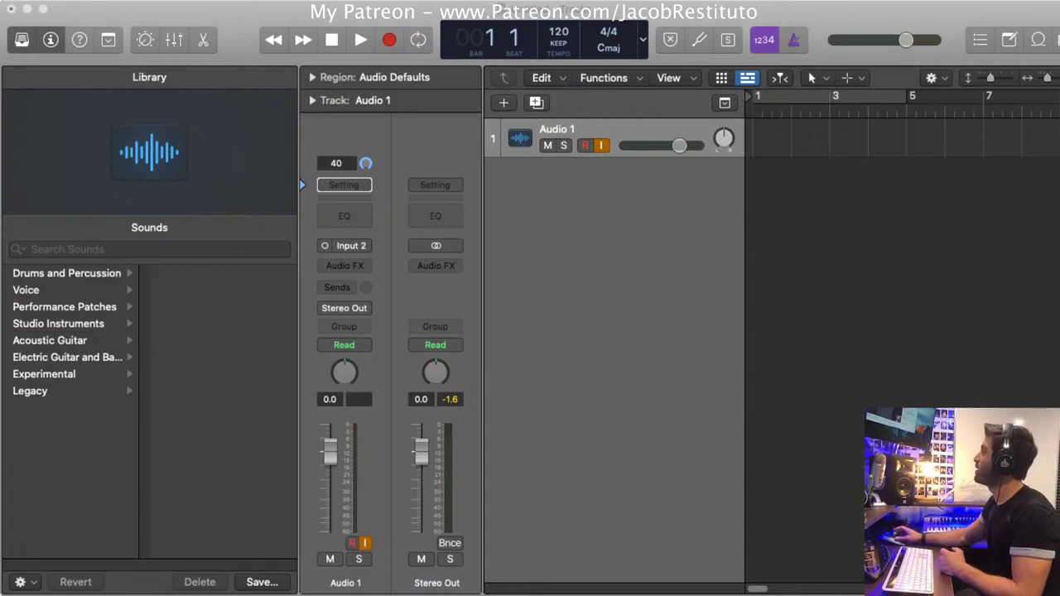
pyautogui.click(613, 331)
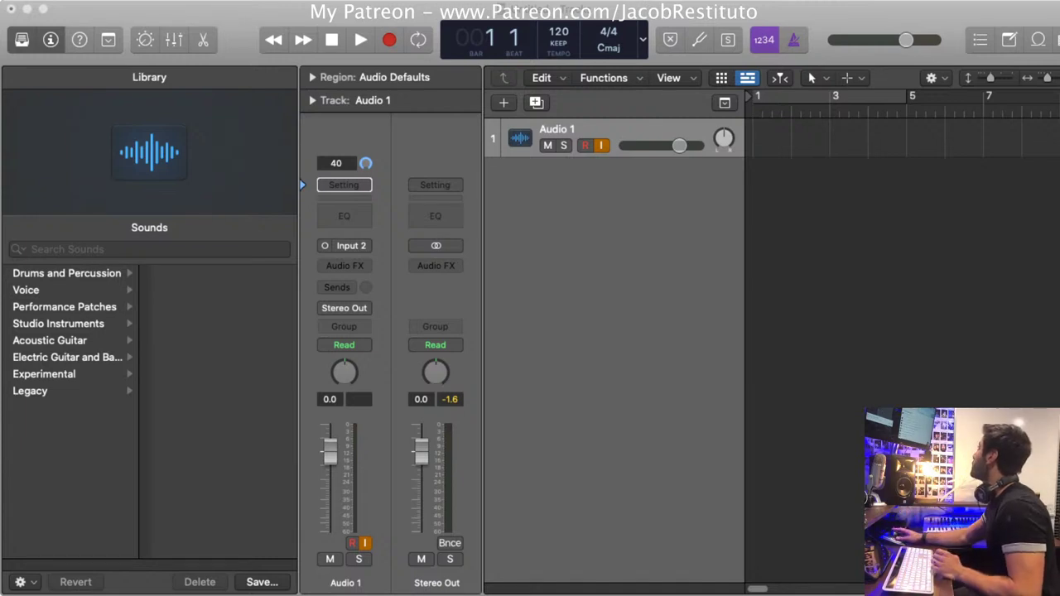
pyautogui.press('super+Tab')
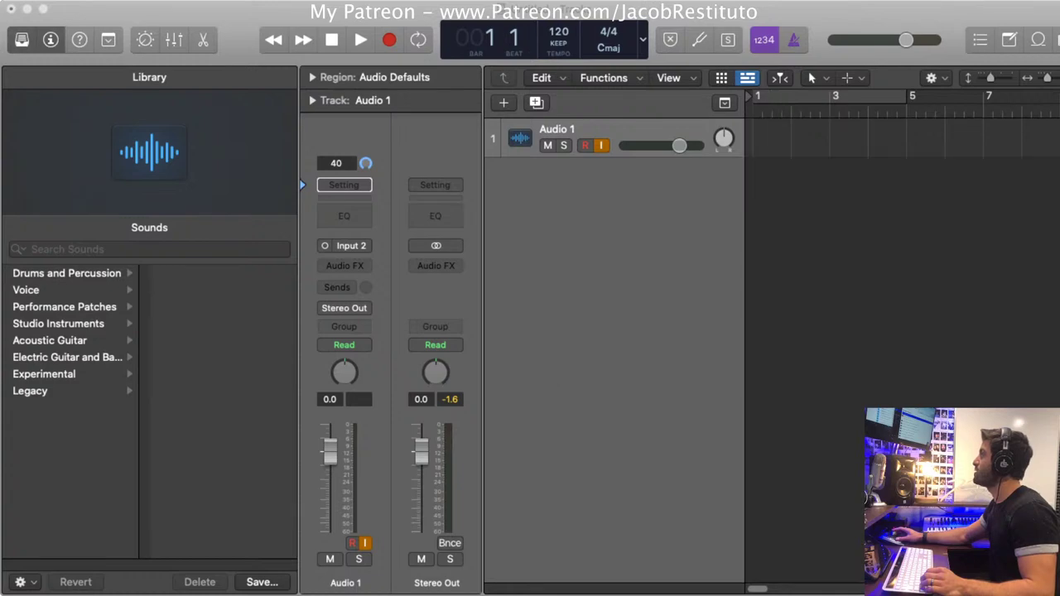
pyautogui.moveTo(1059, 177); pyautogui.dragTo(755, 177)
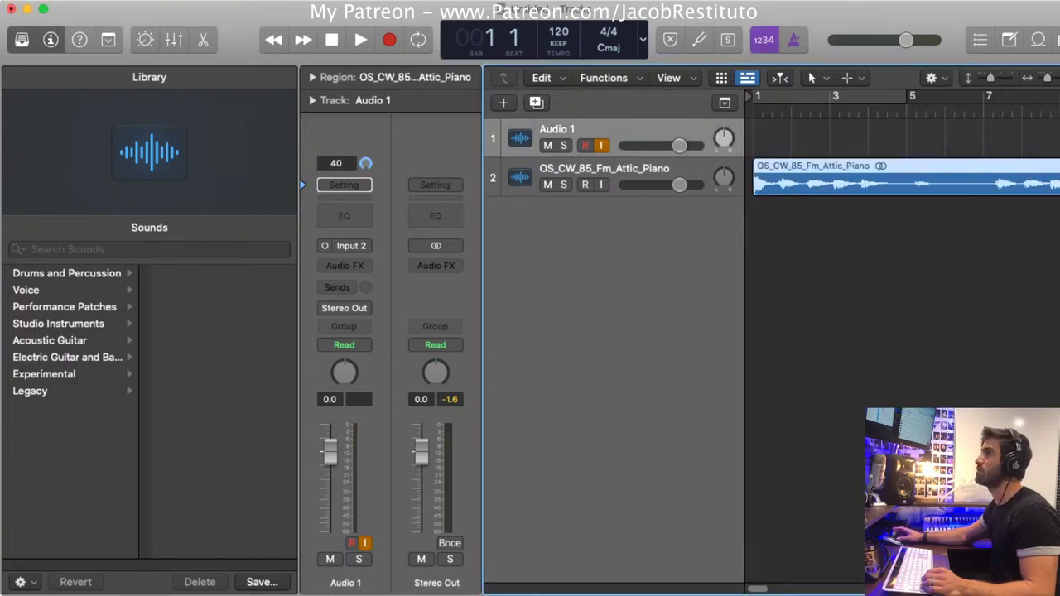
# Hide the Library, set the project tempo to 85, and leave the piano region deselected
pyautogui.press('y')
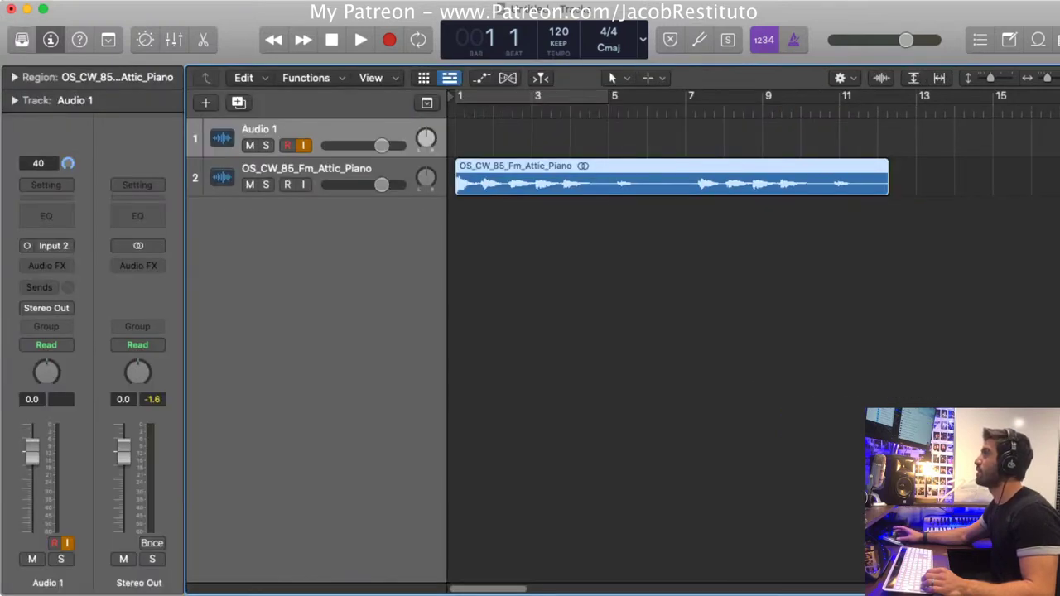
pyautogui.doubleClick(552, 32)
pyautogui.write('855')
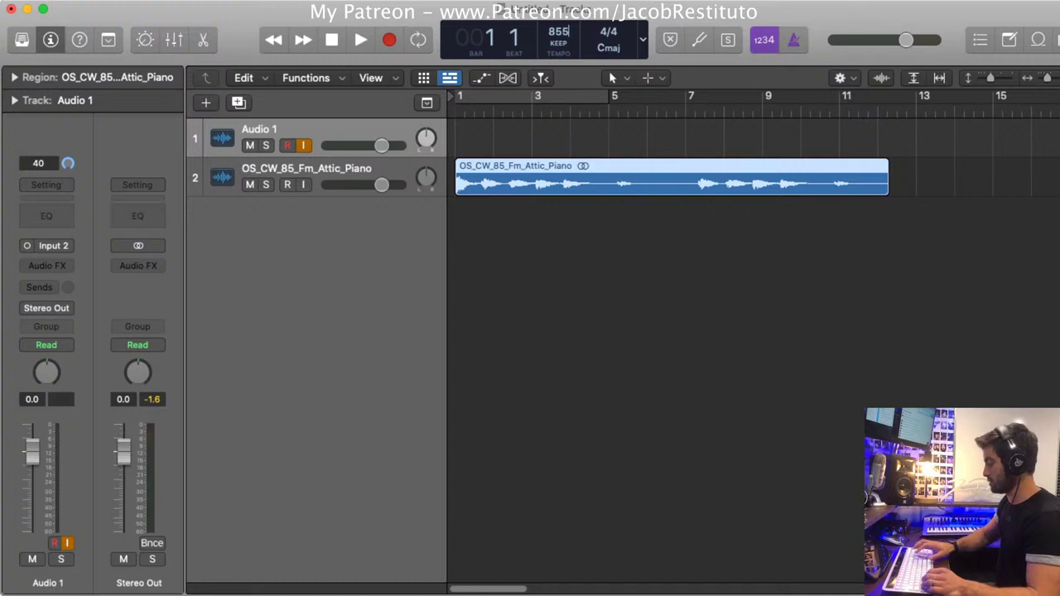
pyautogui.press('BackSpace')
pyautogui.press('Return')
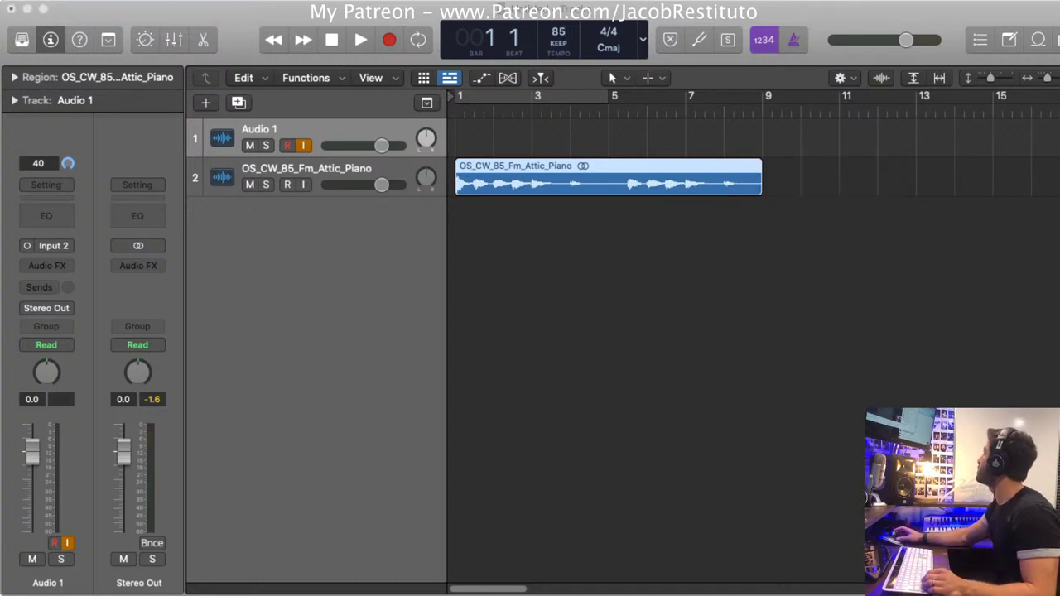
pyautogui.hotkey('alt', 'shift', 'd')
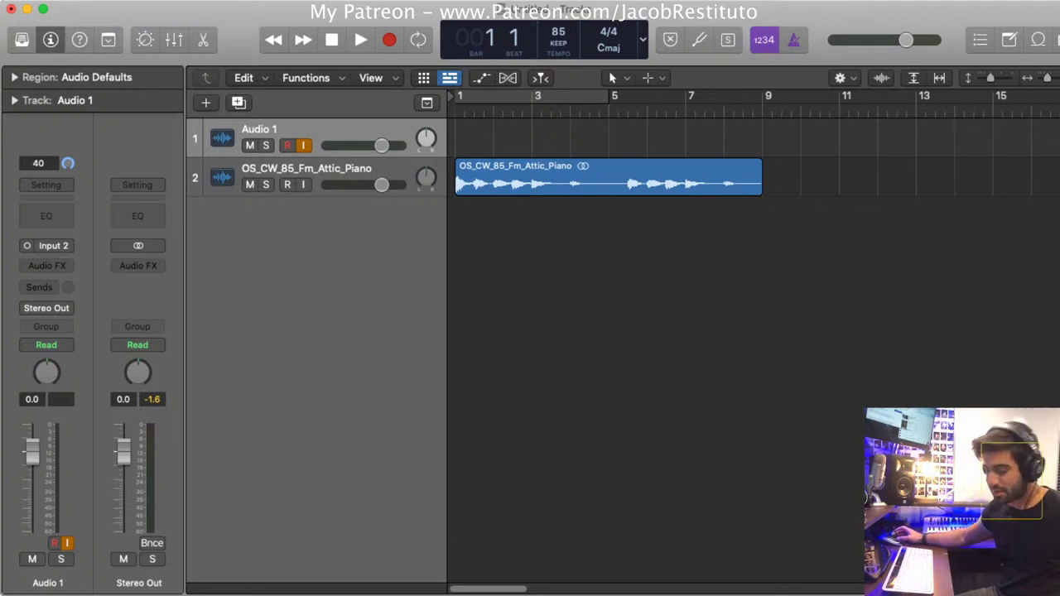
# Mute the Audio 1 track and play the piano loop on its own
pyautogui.press('space')
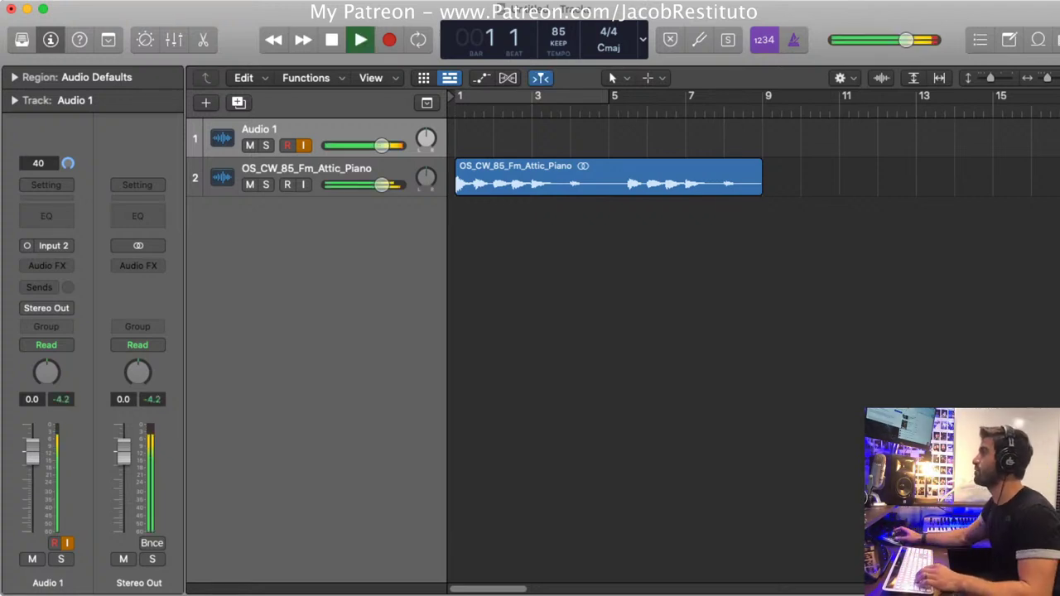
pyautogui.press('space')
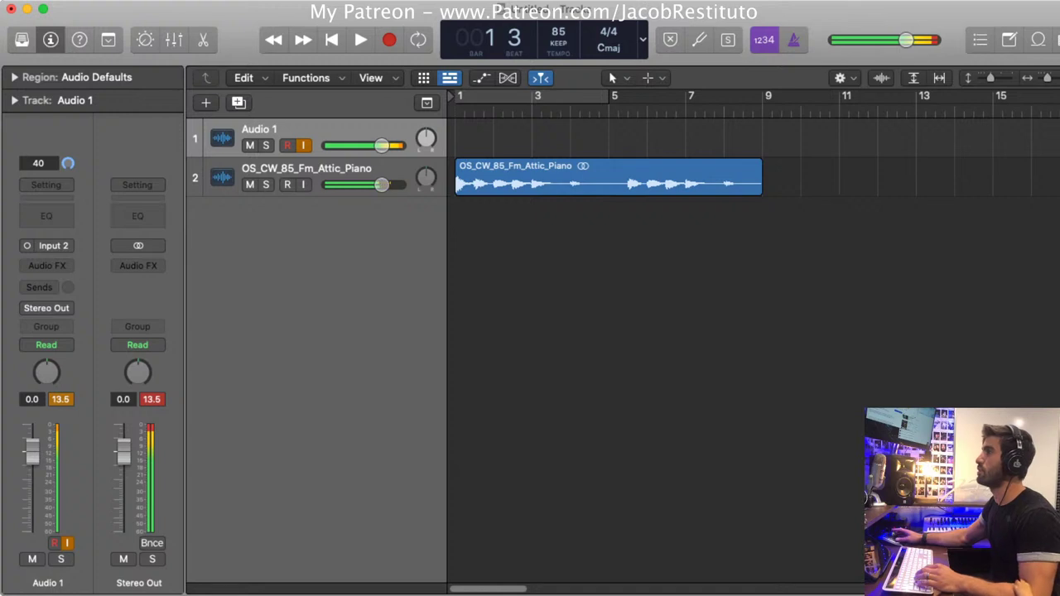
pyautogui.press('m')
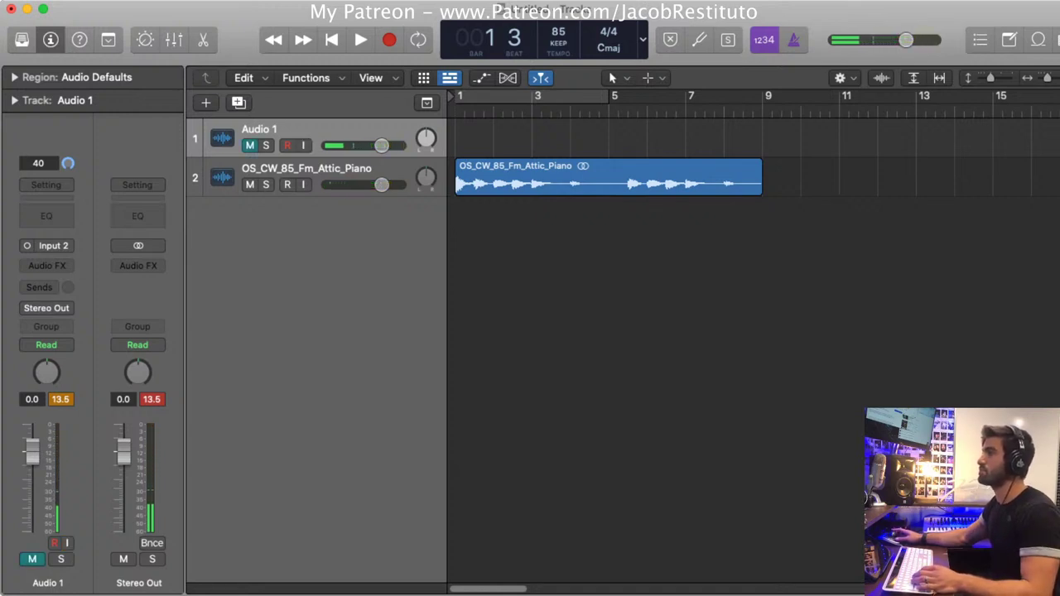
pyautogui.press('space')
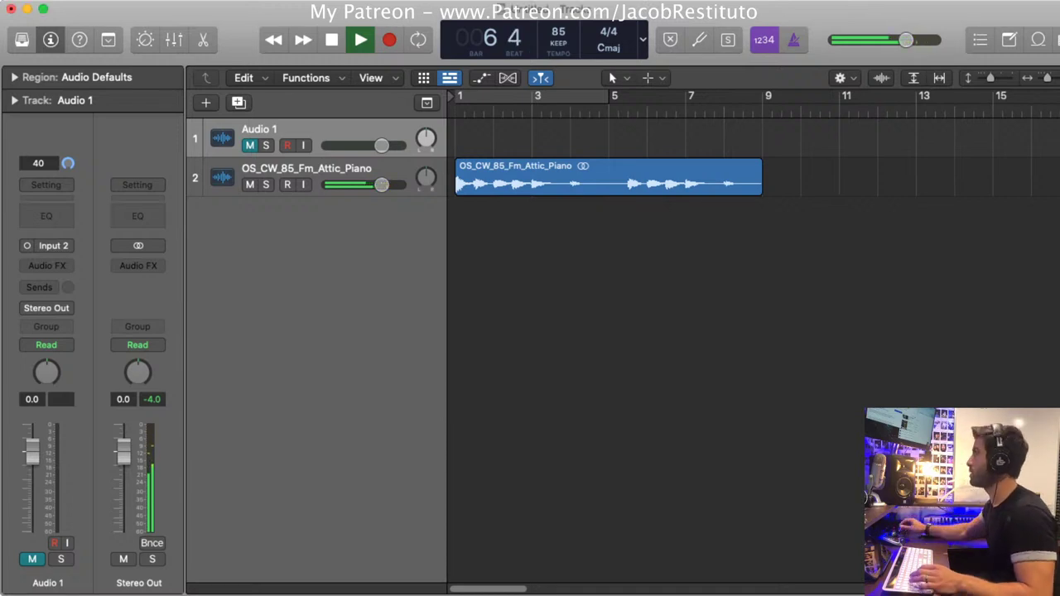
pyautogui.press('space')
# Turn on cycle playback from bar 1 to bar 5 and play the selected Attic Piano track in the cycle
pyautogui.press('c')
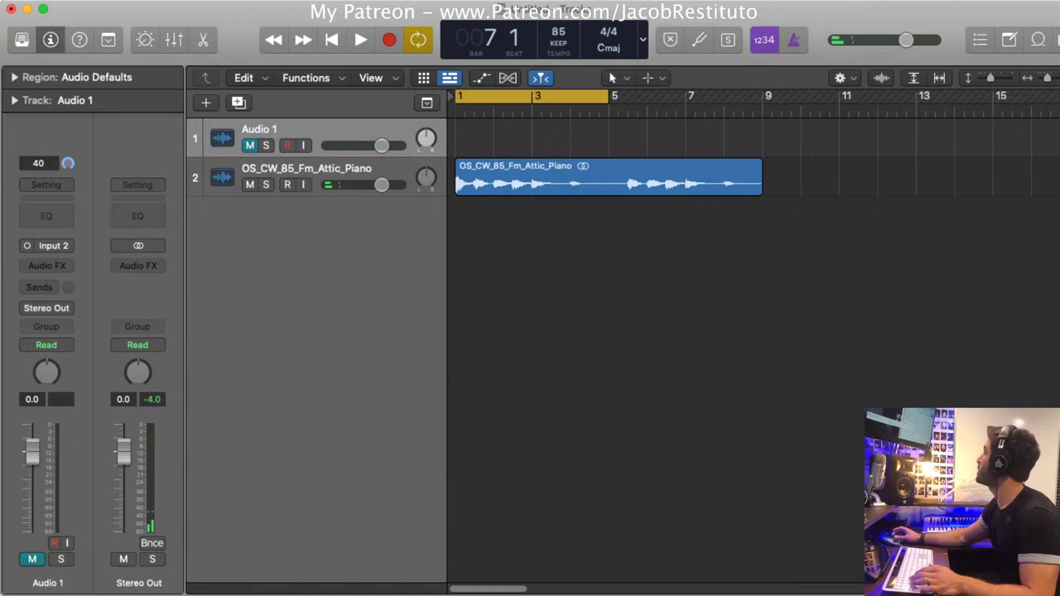
pyautogui.press('space')
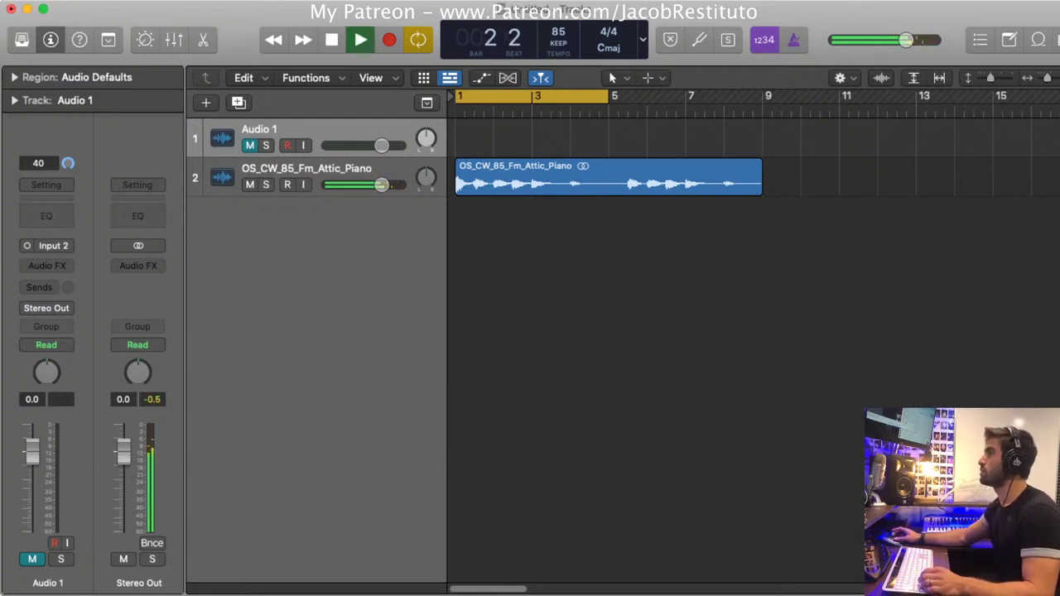
pyautogui.click(307, 176)
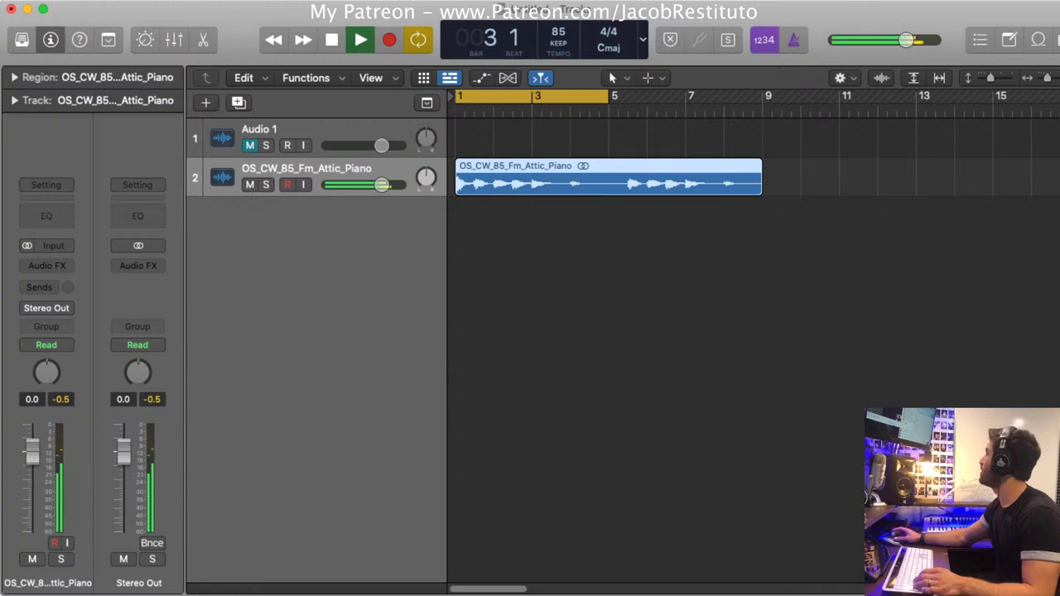
pyautogui.press('space')
pyautogui.press('shift+super+a')
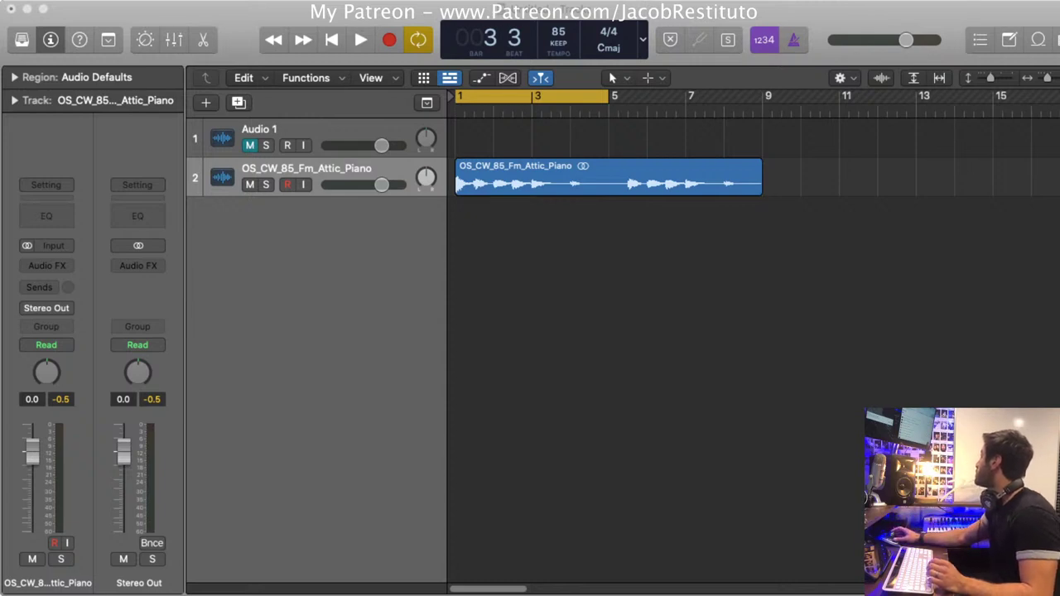
# Add the FF_OS_90_ice_glass_chill_full_kit loop at bar 1 on a new track and stretch it to end at bar 9
pyautogui.moveTo(1059, 217); pyautogui.dragTo(460, 215)
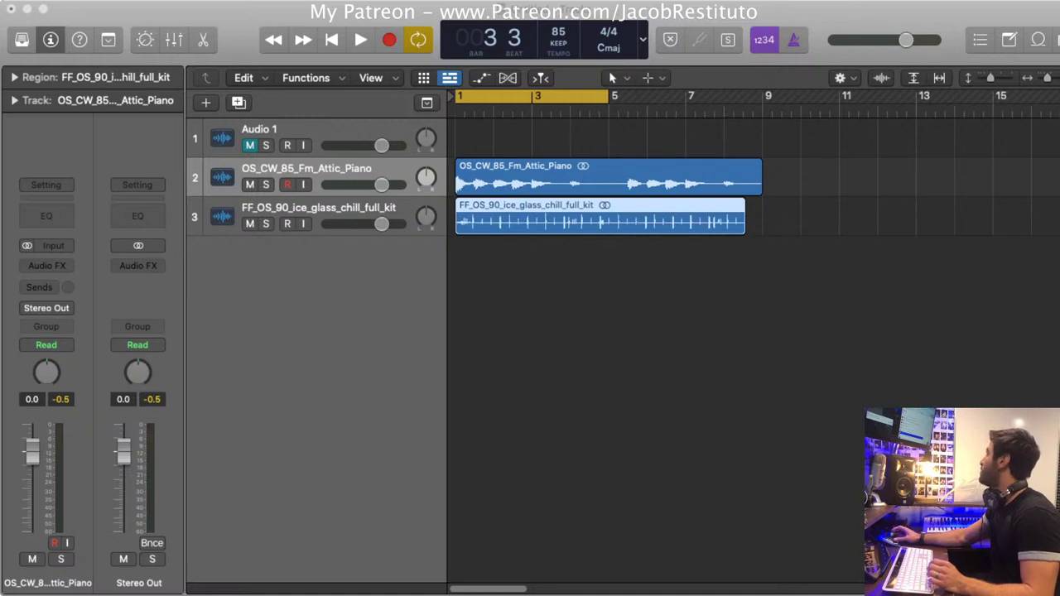
pyautogui.hotkey('shift', 'd')
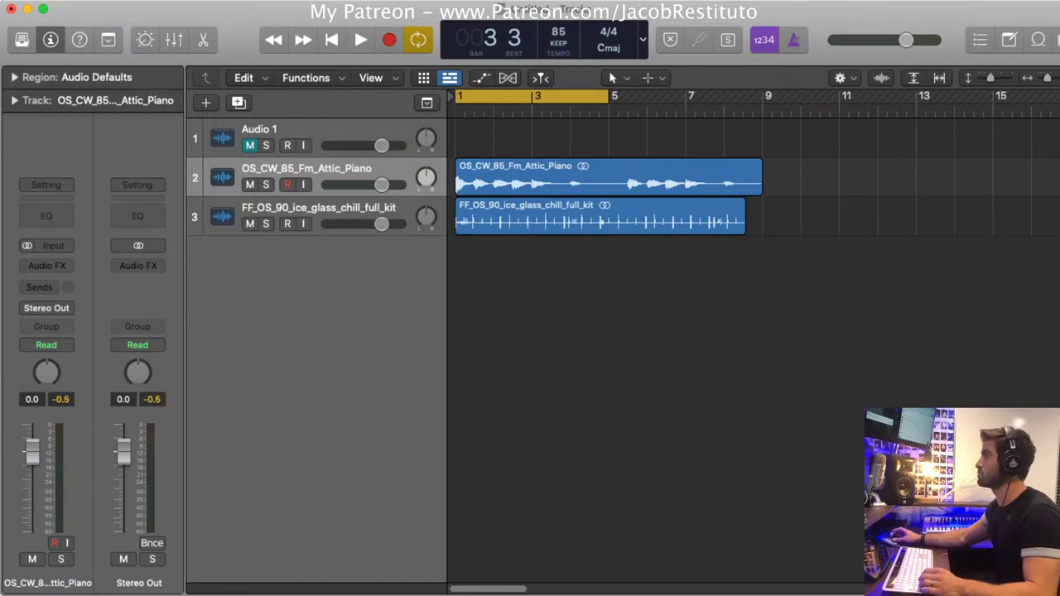
pyautogui.press('Down')
pyautogui.press('alt+super+b')
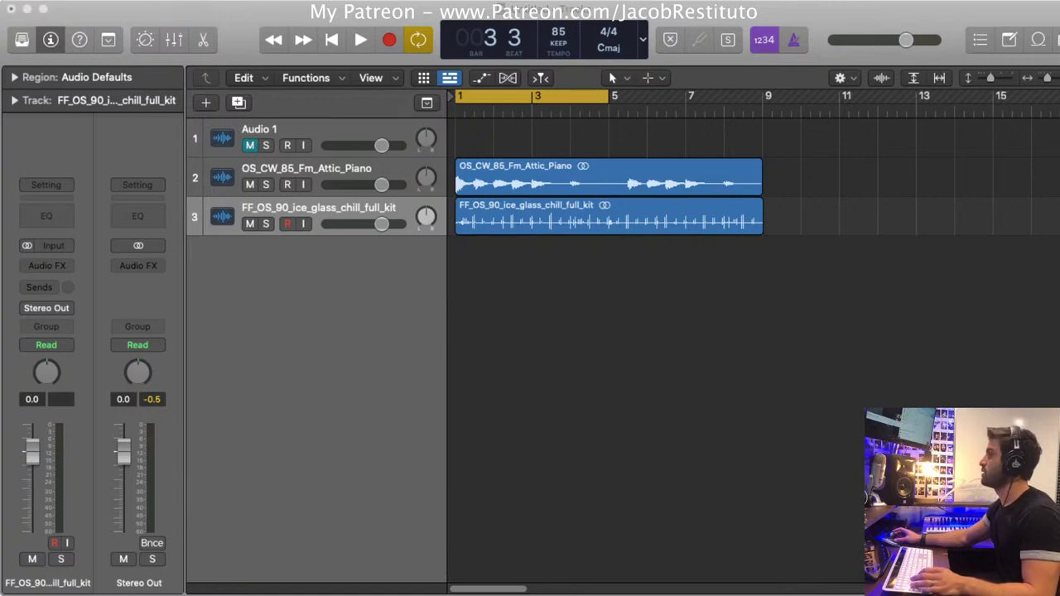
# Play the piano and drum loops together in the cycle range to check how they fit
pyautogui.press('space')
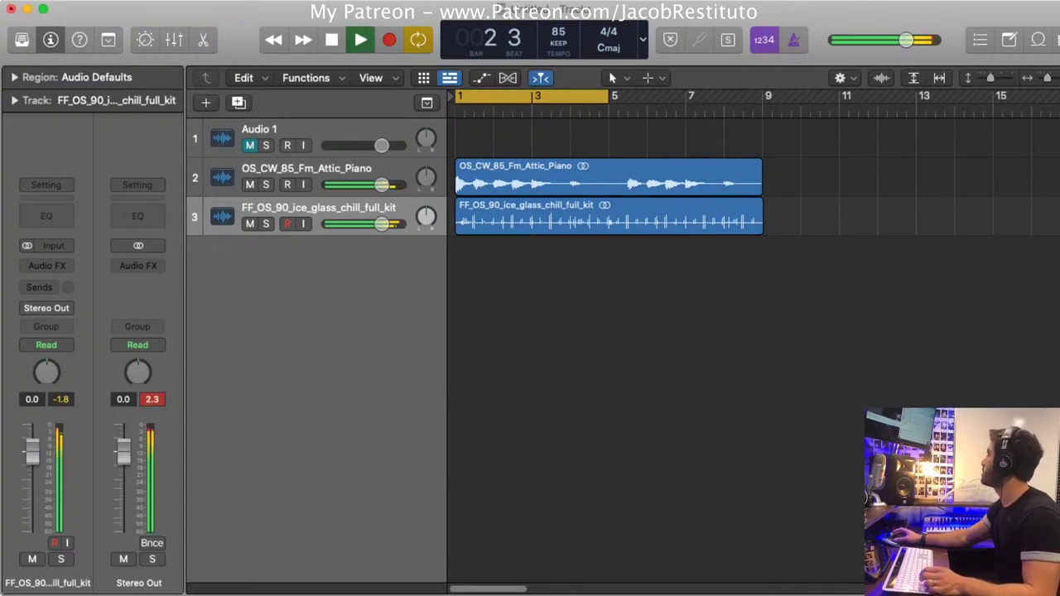
pyautogui.press('super+Up')
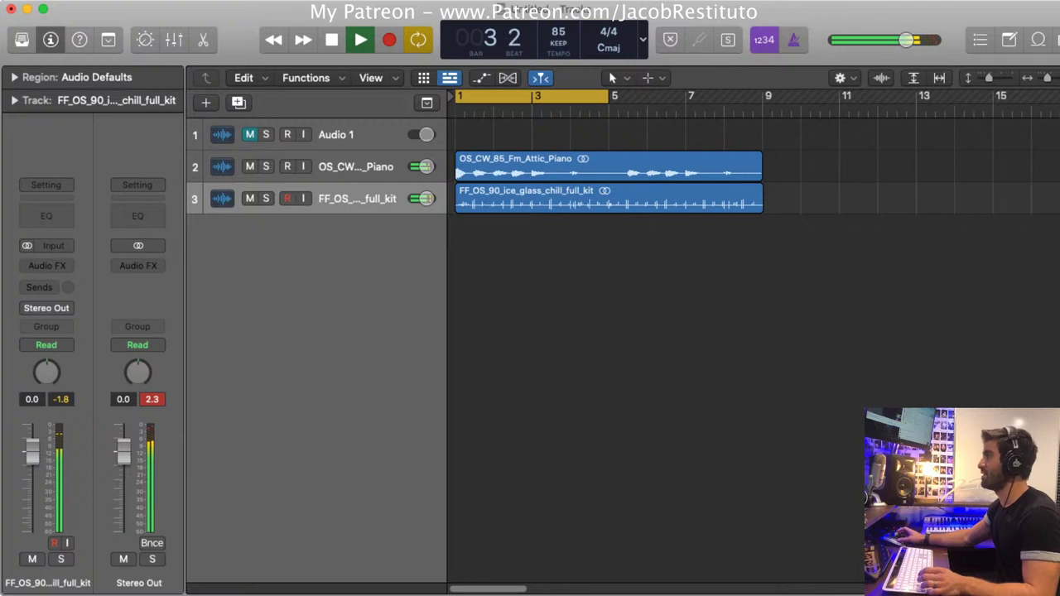
pyautogui.press('super+Down')
pyautogui.press('super+Left')
pyautogui.press('super+Right')
pyautogui.press('super+Right')
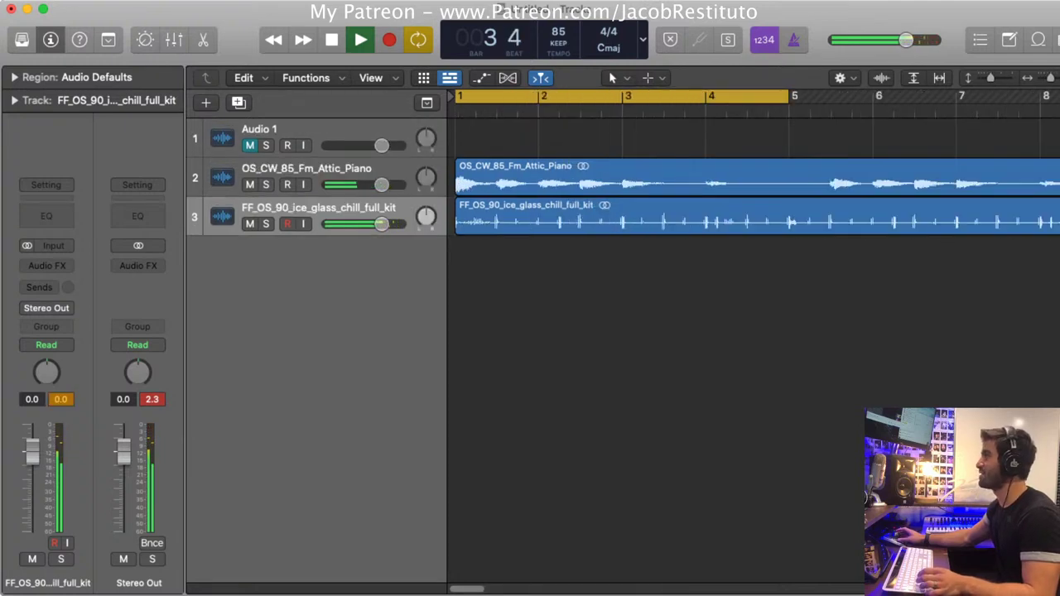
pyautogui.press('super+Down')
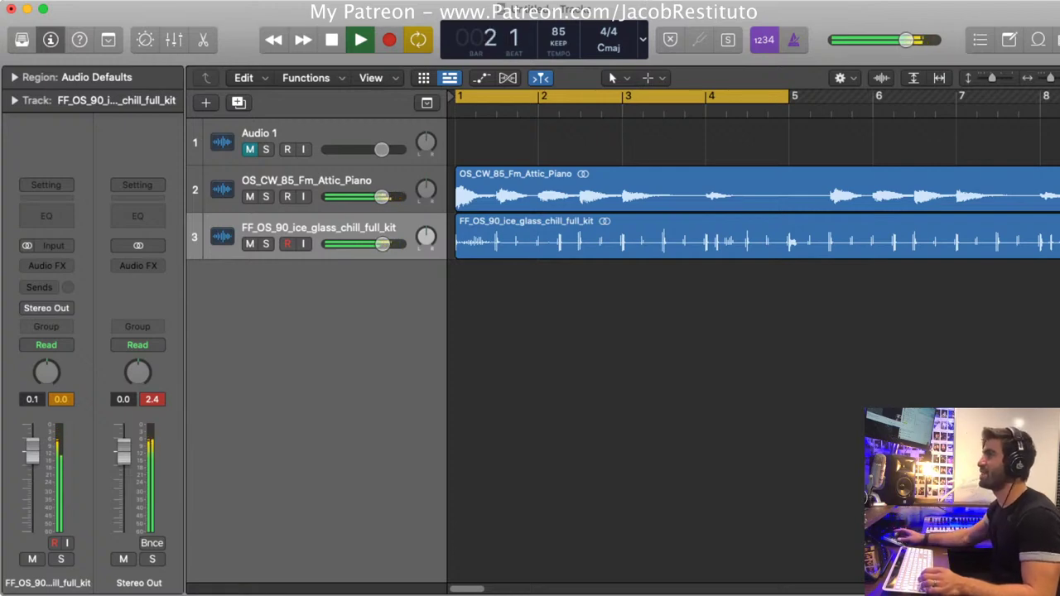
# Insert a low-cut Channel EQ on the Attic Piano track, and Channel EQ and ChromaVerb on the full kit track
pyautogui.press('Up')
pyautogui.click(46, 215)
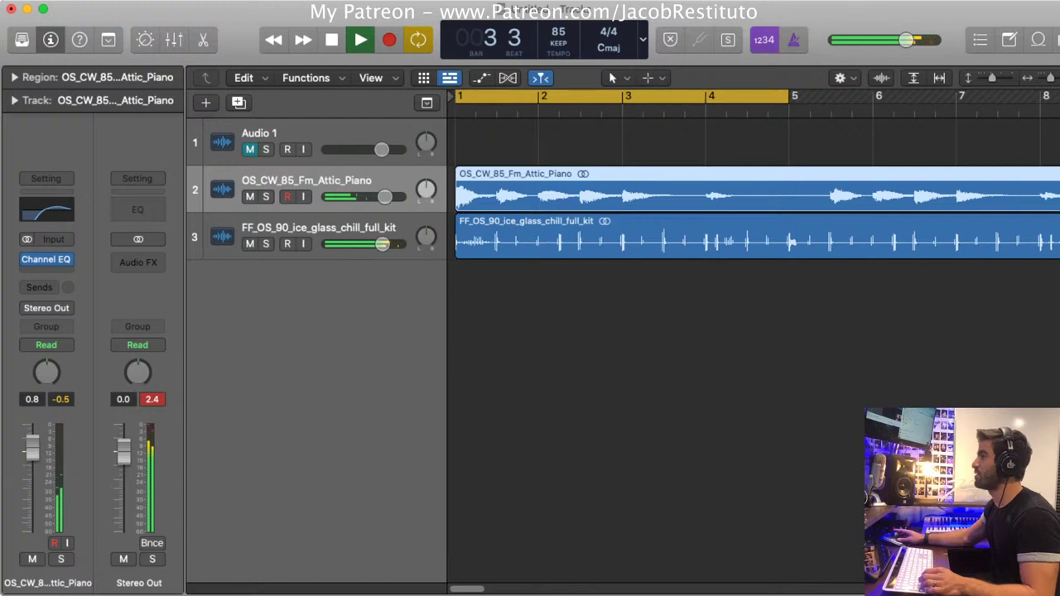
pyautogui.click(318, 227)
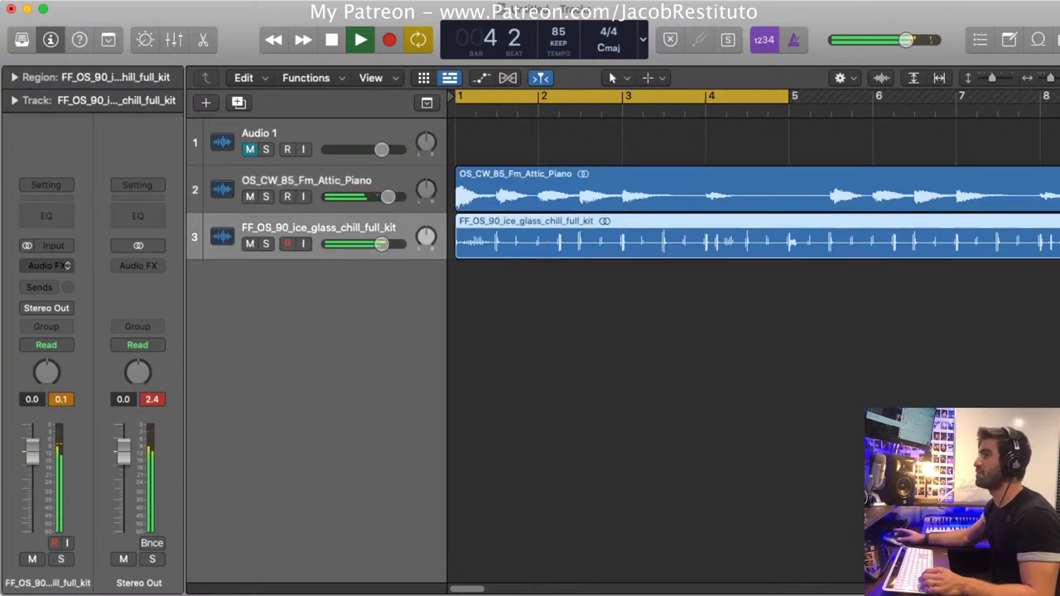
pyautogui.click(46, 266)
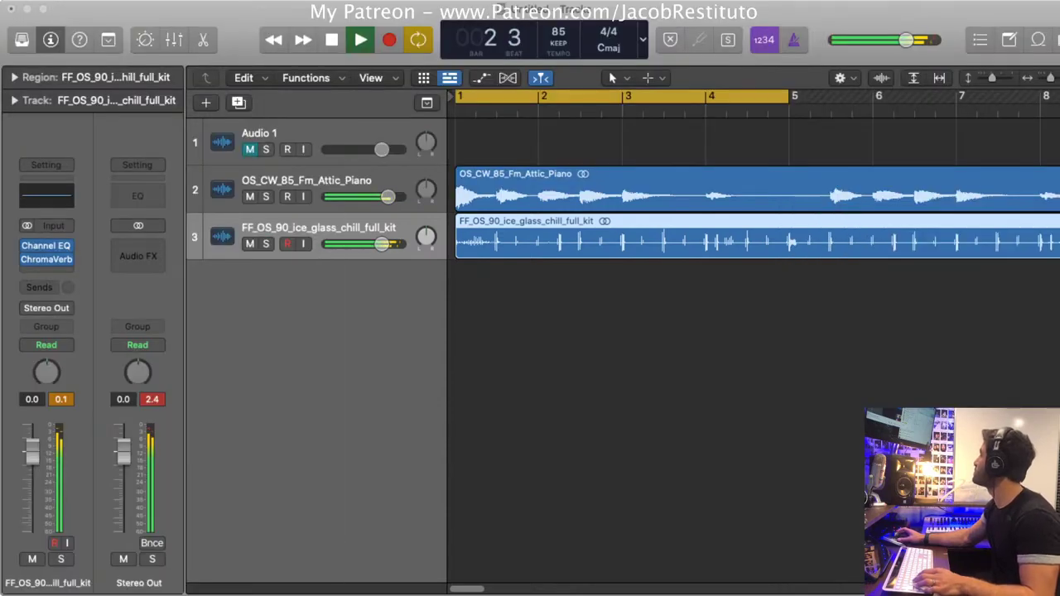
pyautogui.press('space')
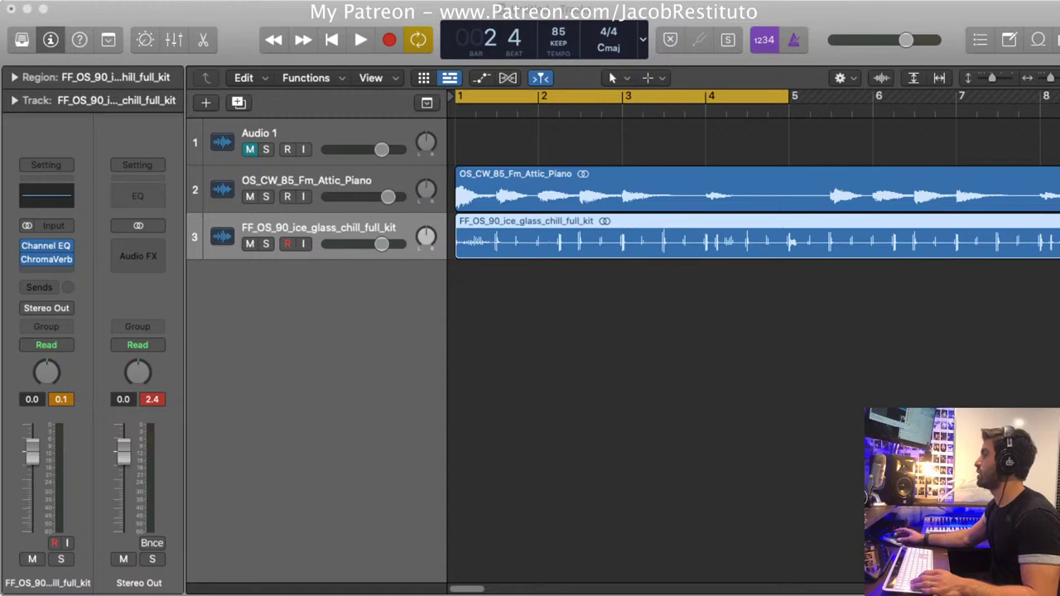
# Show the Library and play the loops to compare the full kit track with ChromaVerb bypassed and active
pyautogui.press('space')
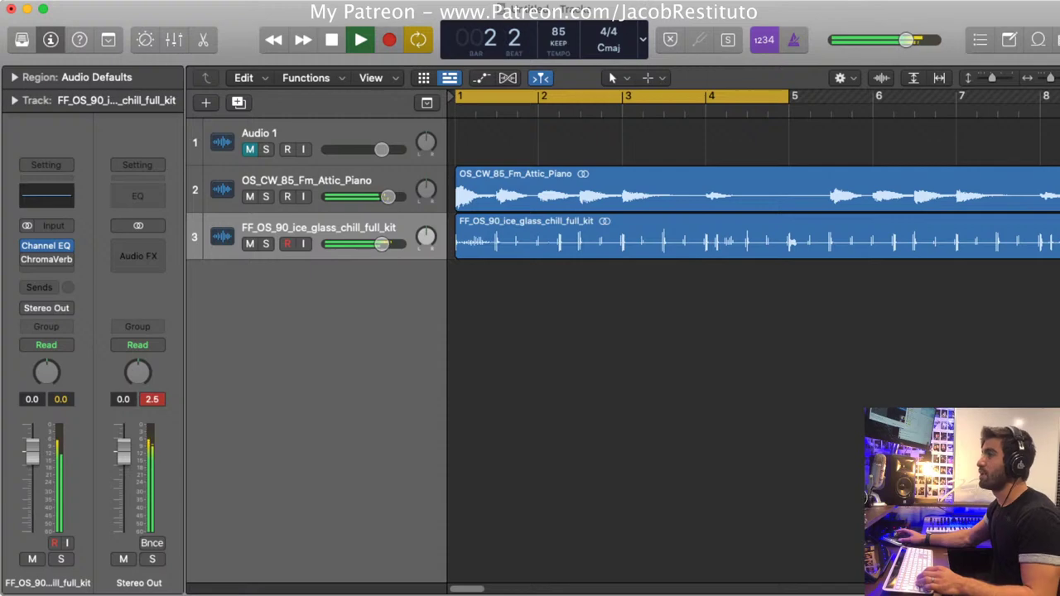
pyautogui.press('y')
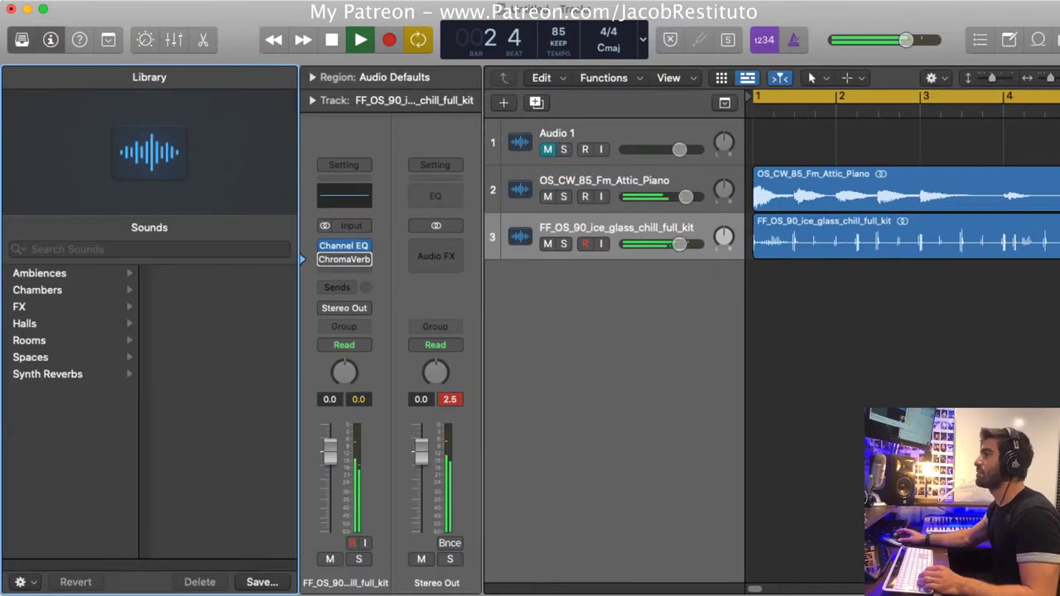
pyautogui.moveTo(345, 260)
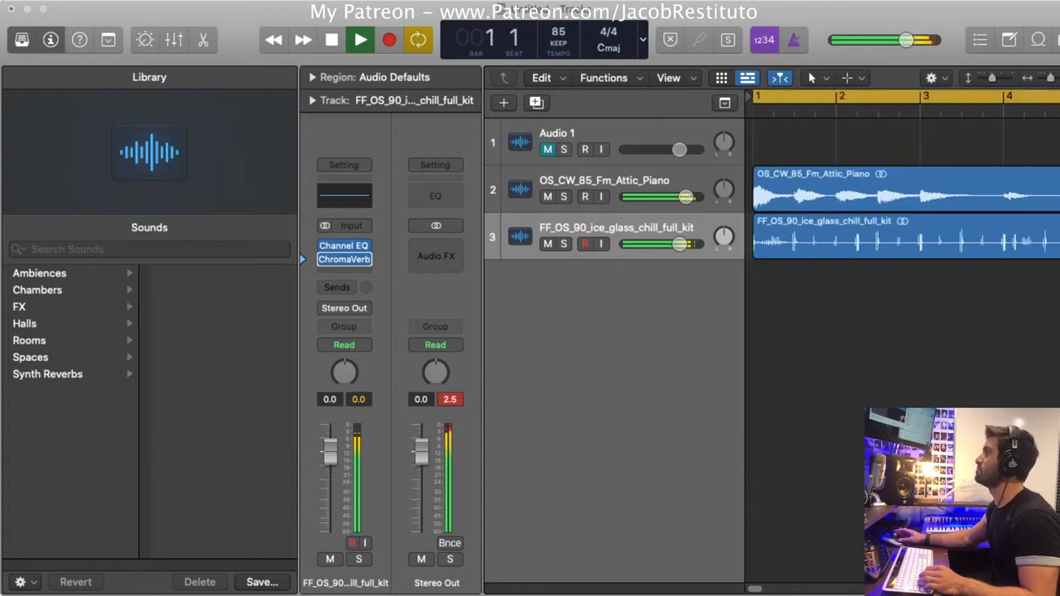
pyautogui.press('super+Tab')
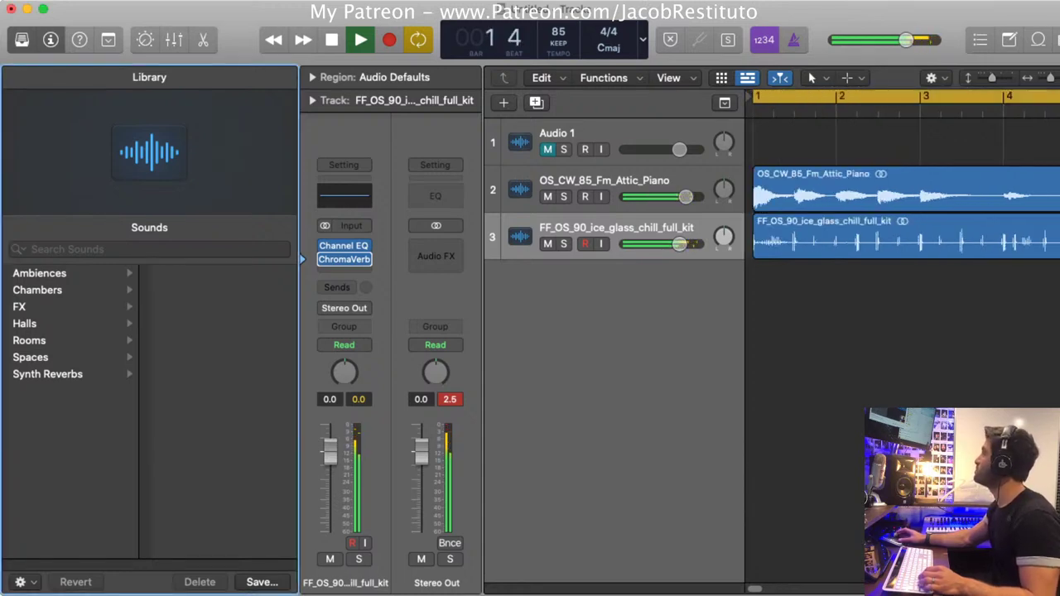
pyautogui.press('Tab')
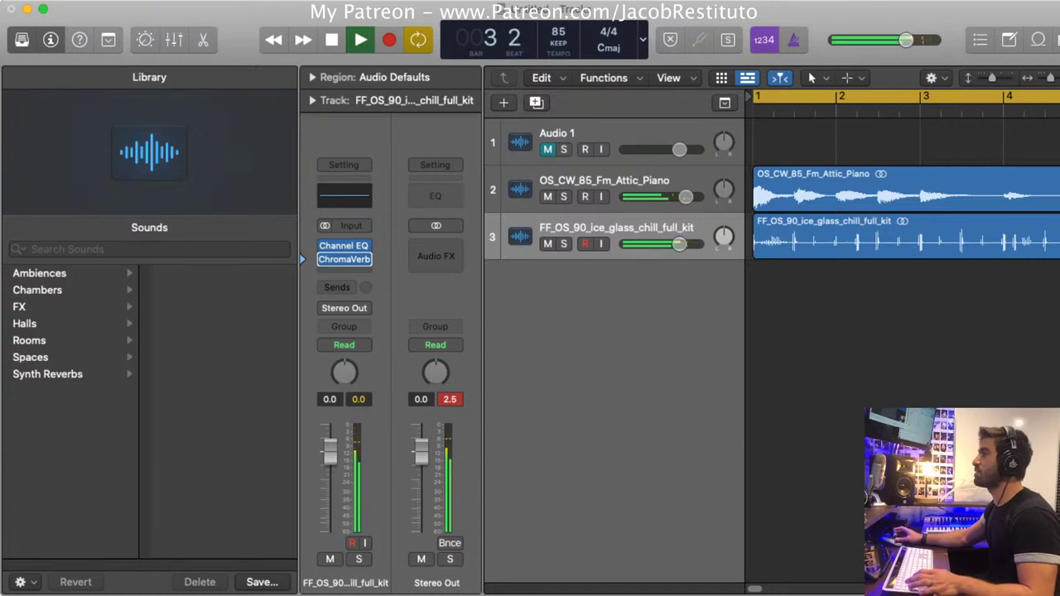
pyautogui.press('space')
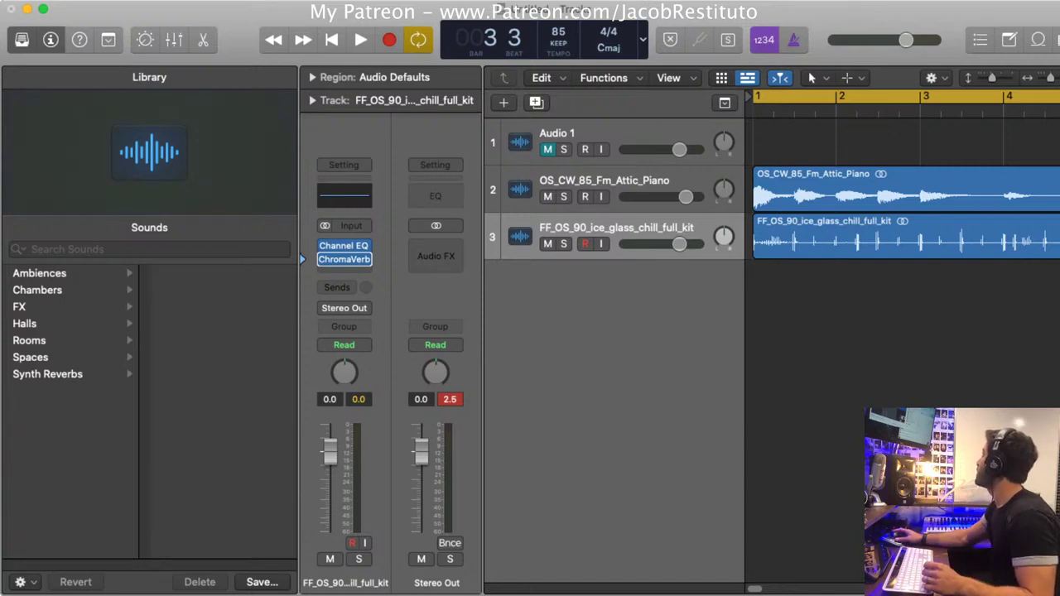
# Create a software instrument track with the BBC Symphony Orchestra instrument and open the plug-in to try its sound
pyautogui.press('alt+super+s')
pyautogui.press('space')
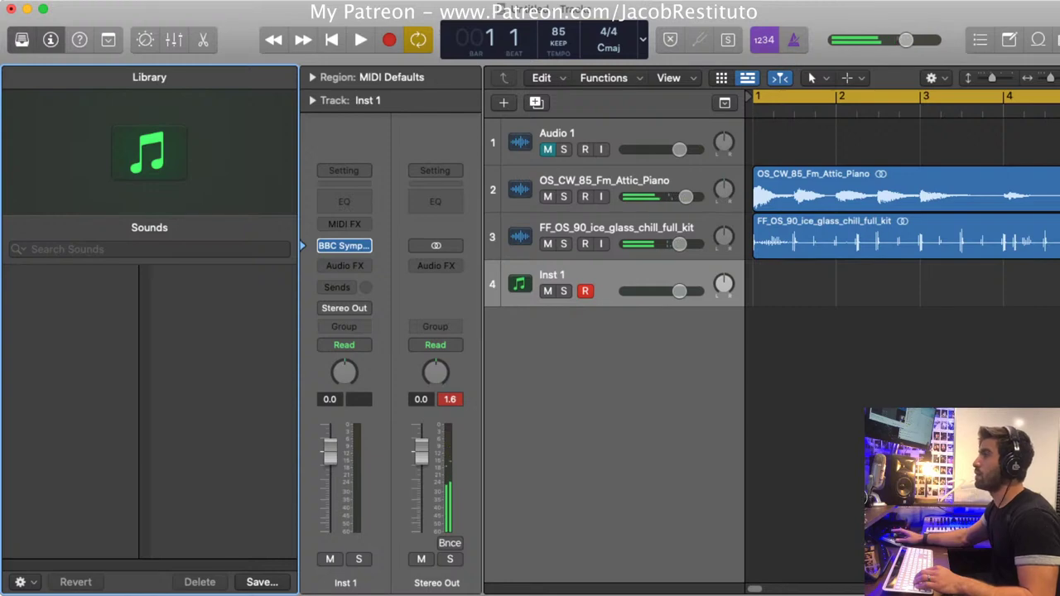
pyautogui.click(345, 246)
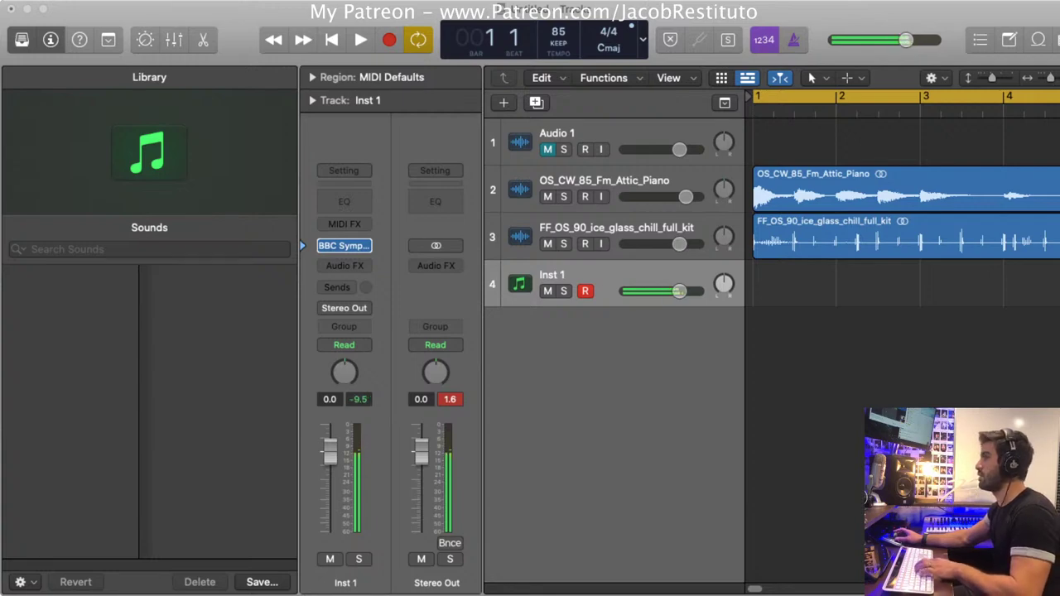
# Play the piano and drum loops while rehearsing a melody with the BBC Symphony Orchestra instrument
pyautogui.press('super+Tab')
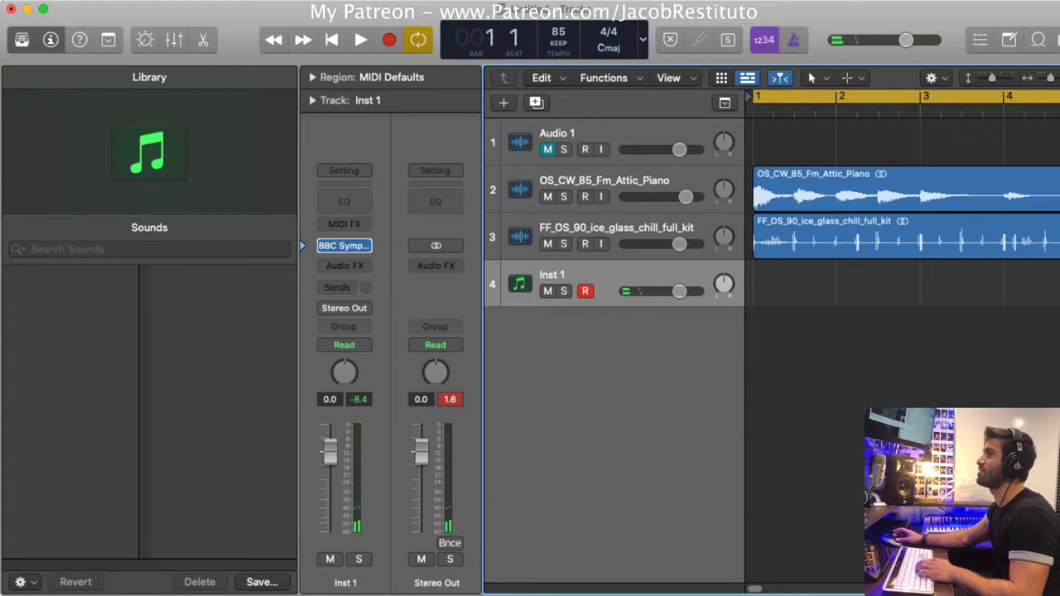
pyautogui.press('space')
pyautogui.press('space')
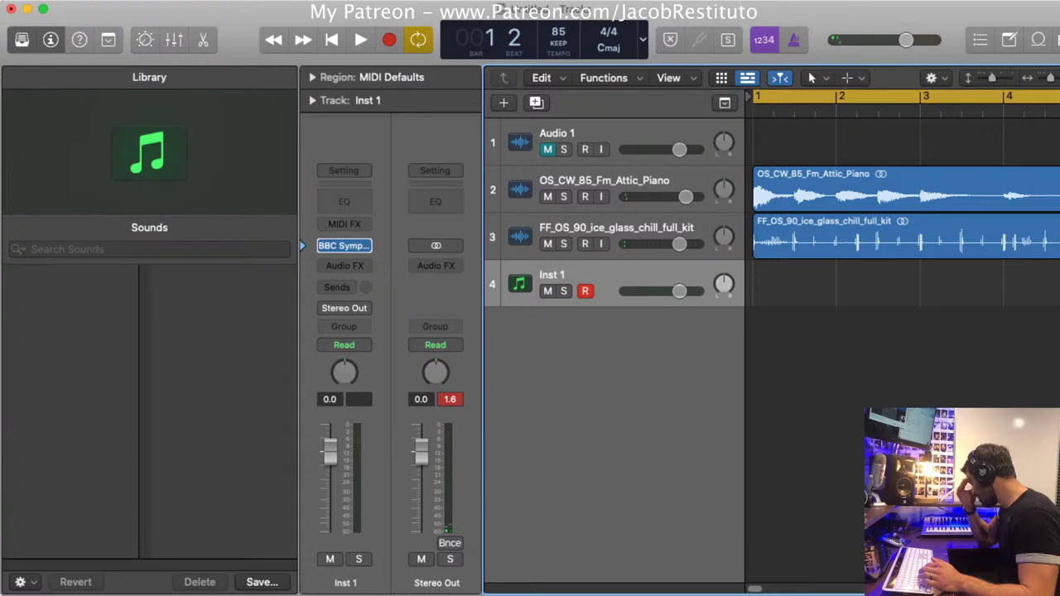
pyautogui.press('i')
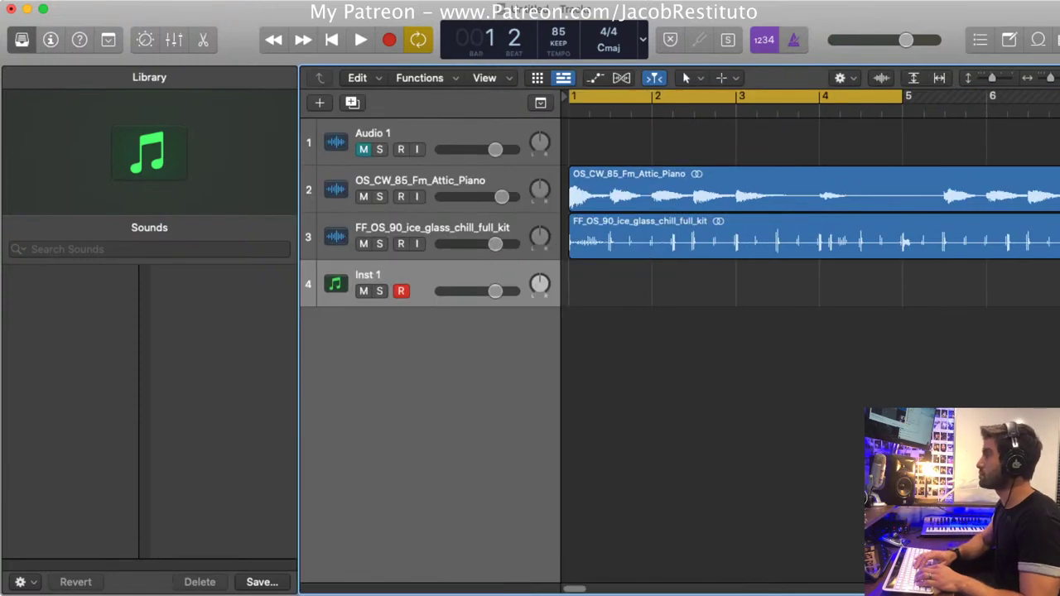
pyautogui.press('i')
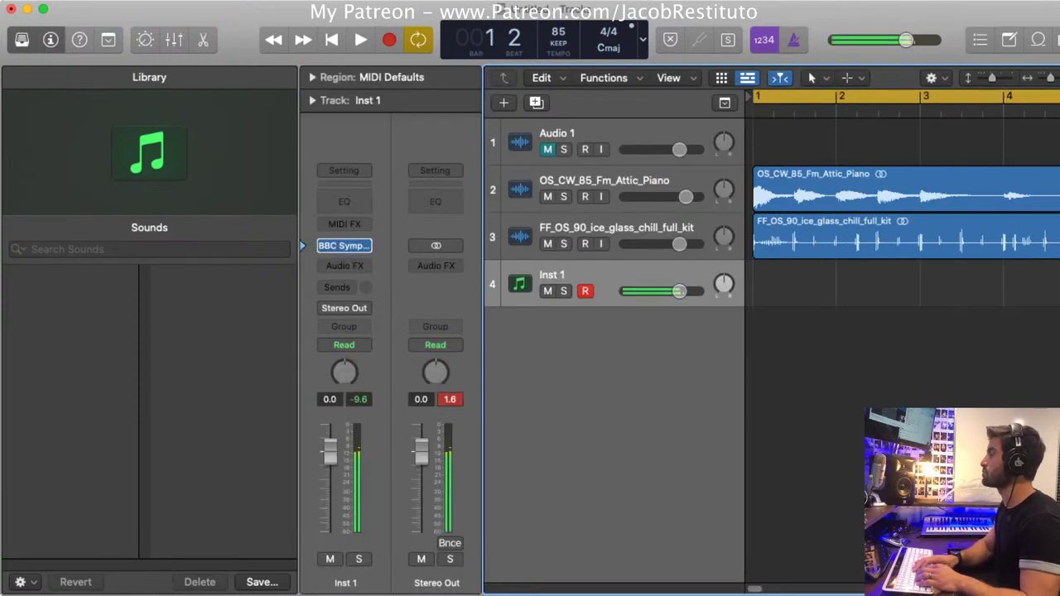
pyautogui.press('space')
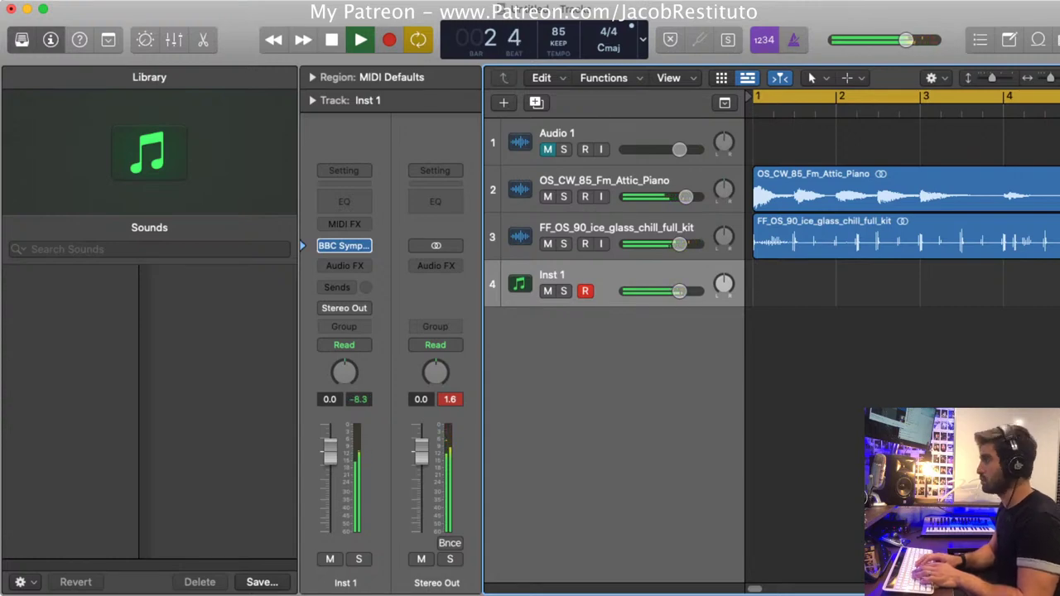
# Record a melody on the Inst 1 track over the four-bar cycle range and play it back
pyautogui.press('r')
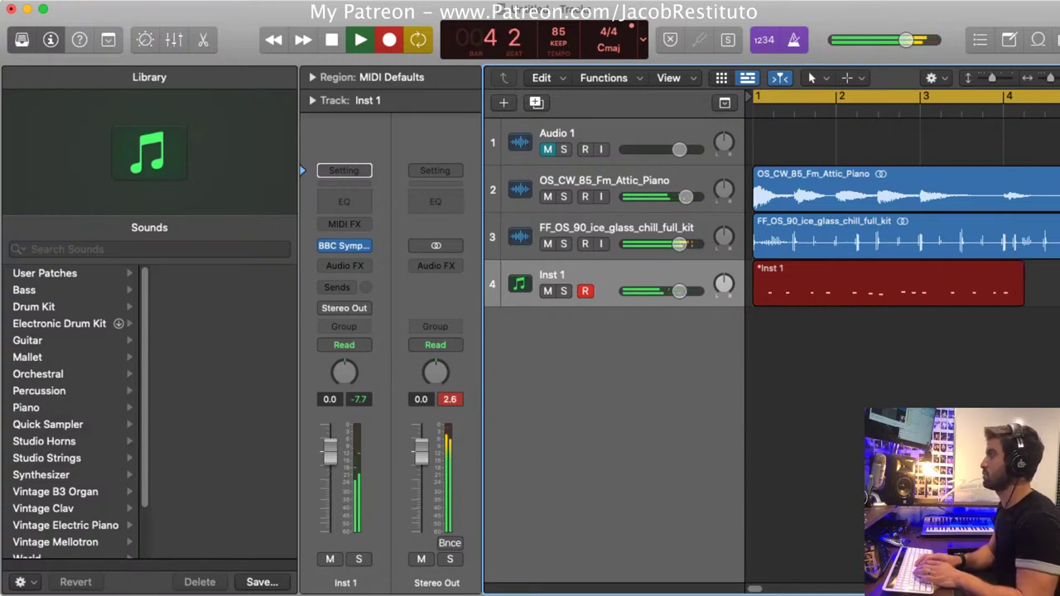
pyautogui.press('space')
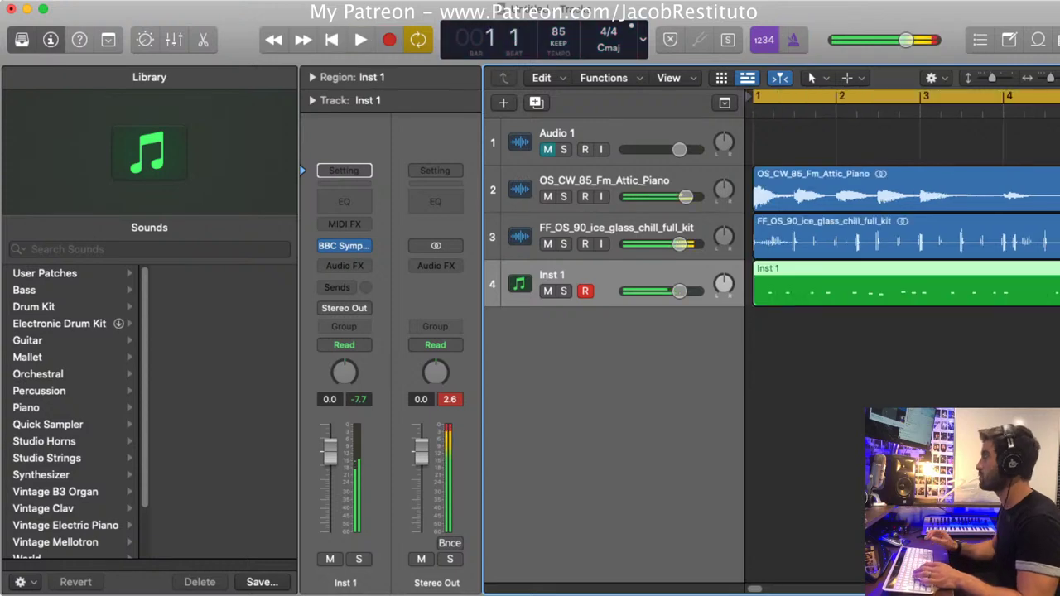
pyautogui.press('space')
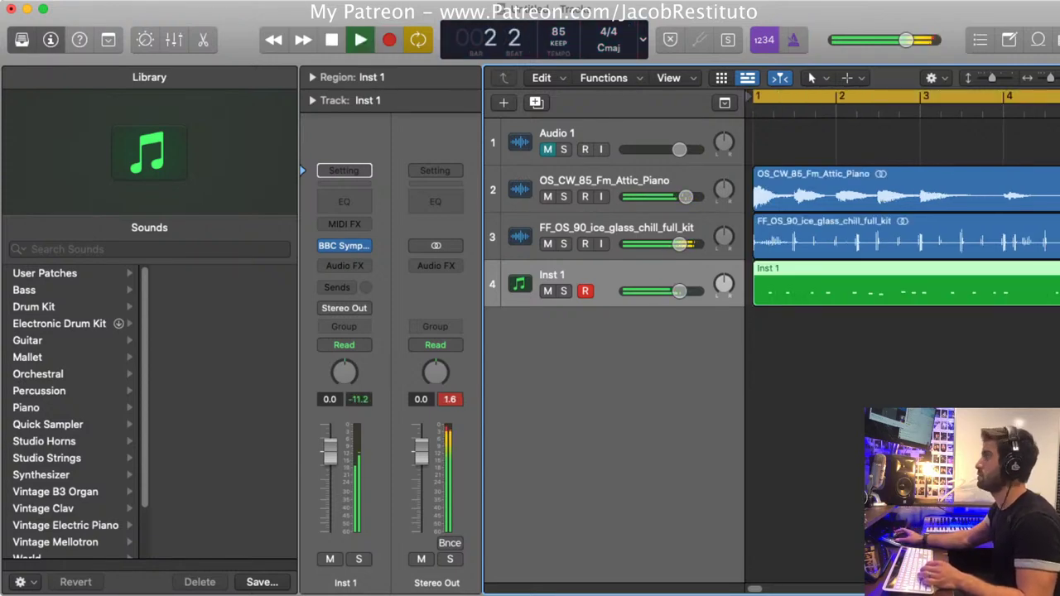
pyautogui.press('space')
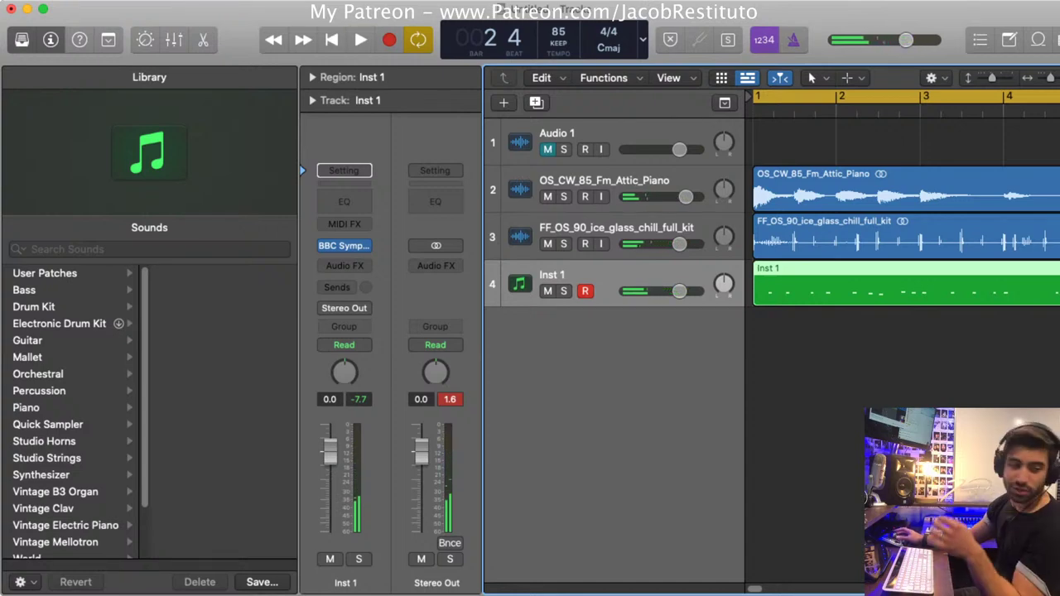
# Open the recorded Inst 1 region in the Piano Roll and check the timing of its notes in bar 2
pyautogui.press('e')
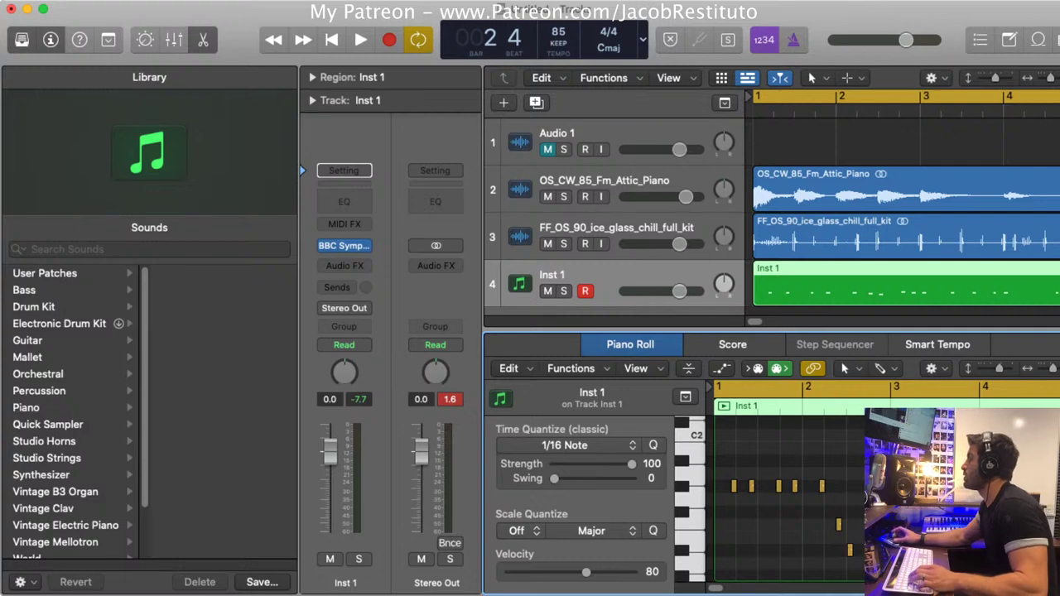
pyautogui.press('space')
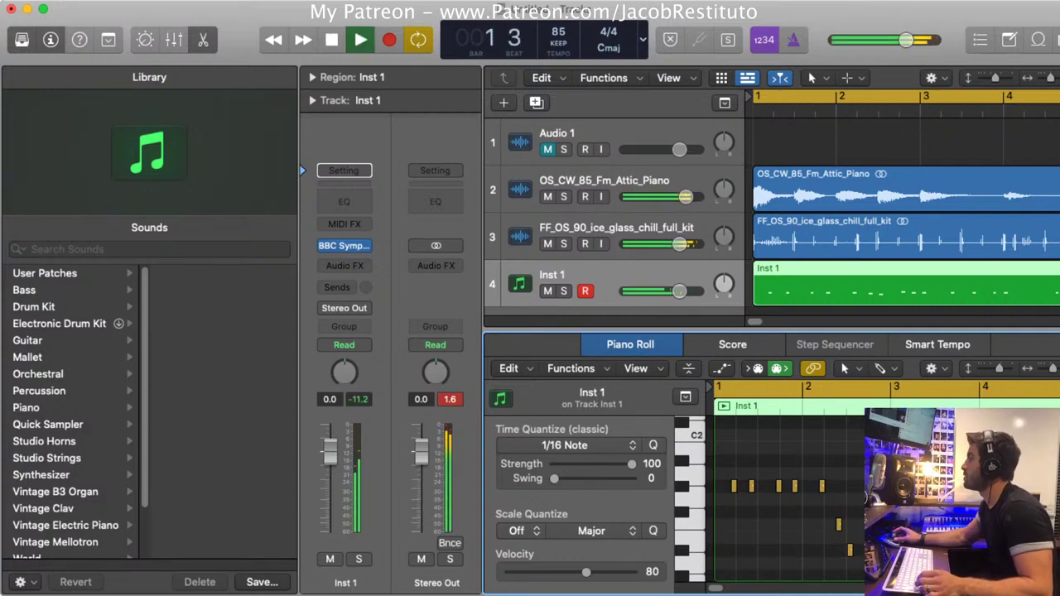
pyautogui.press('super+Right')
pyautogui.press('super+Right')
pyautogui.press('super+Right')
pyautogui.press('super+Right')
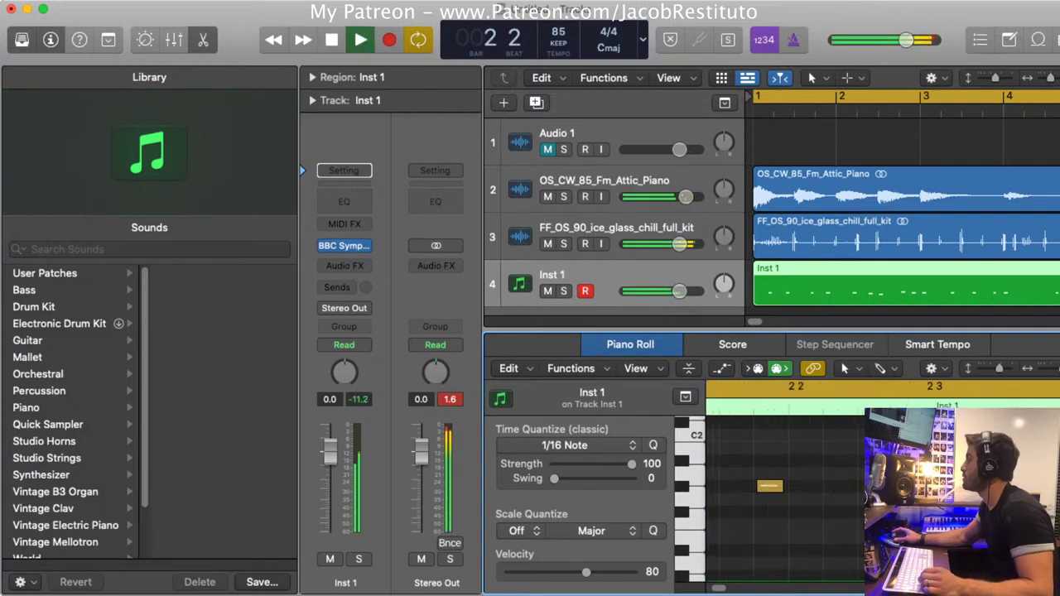
pyautogui.press('space')
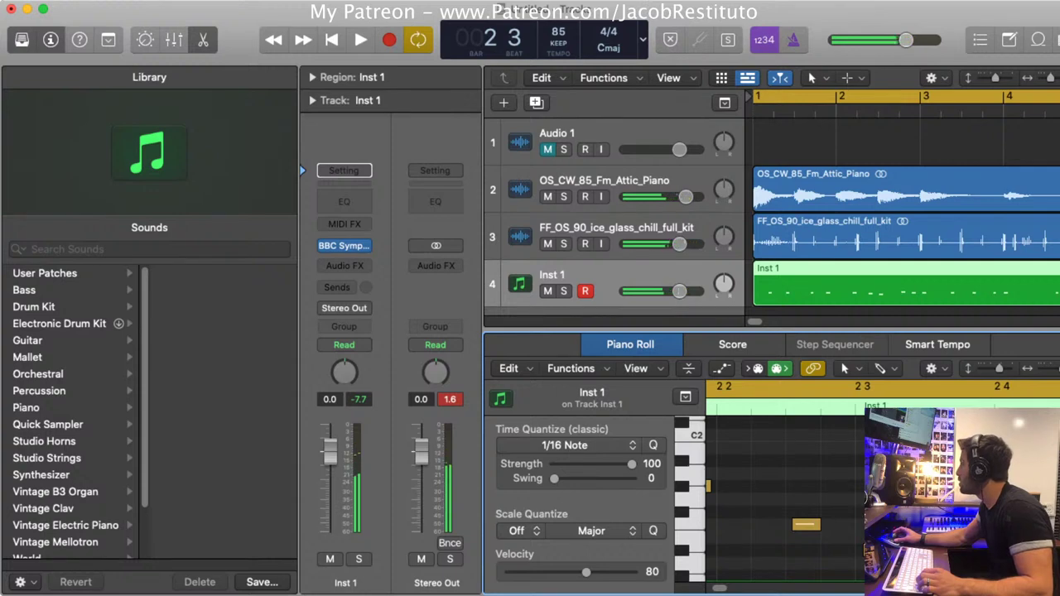
pyautogui.click(875, 550)
pyautogui.hscroll(1, 784, 497)
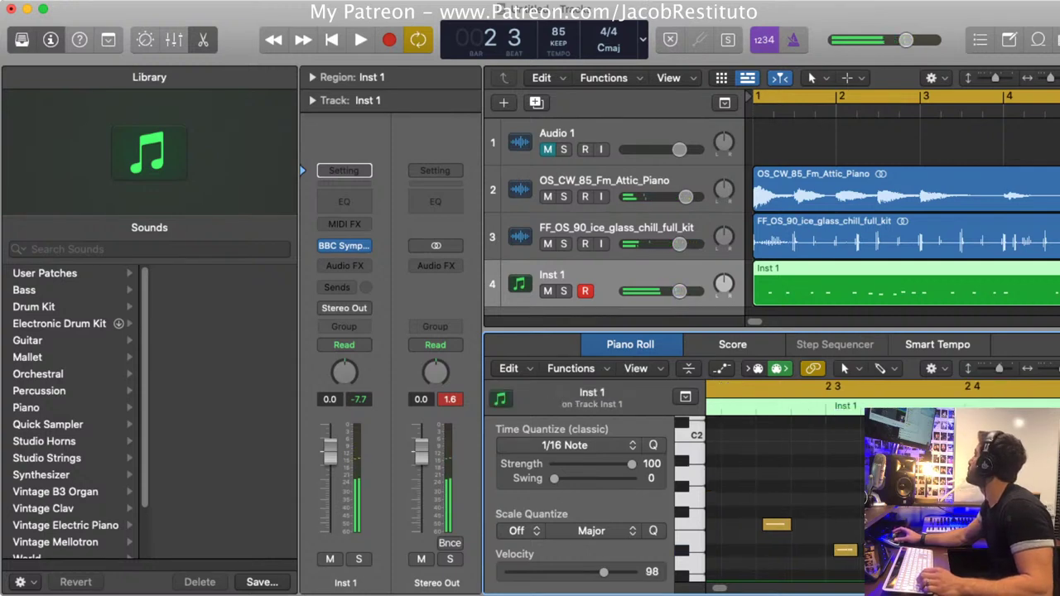
pyautogui.hscroll(1, 785, 497)
# Try quantizing all notes of the Inst 1 region to 1/8 notes and listen to the timing
pyautogui.press('space')
pyautogui.press('super+Left')
pyautogui.press('super+Left')
pyautogui.press('super+Left')
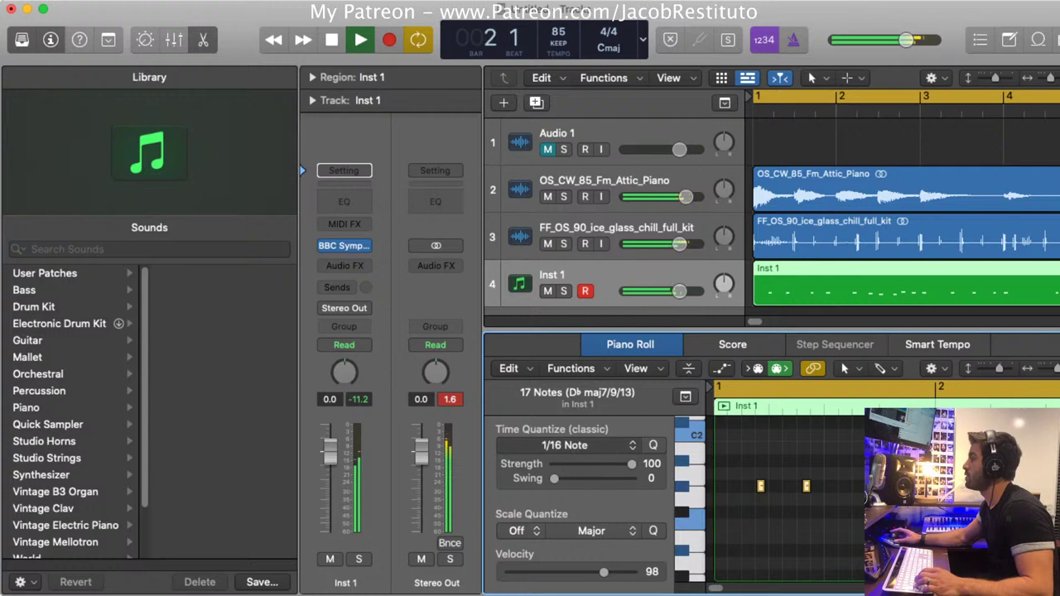
pyautogui.press('space')
pyautogui.press('space')
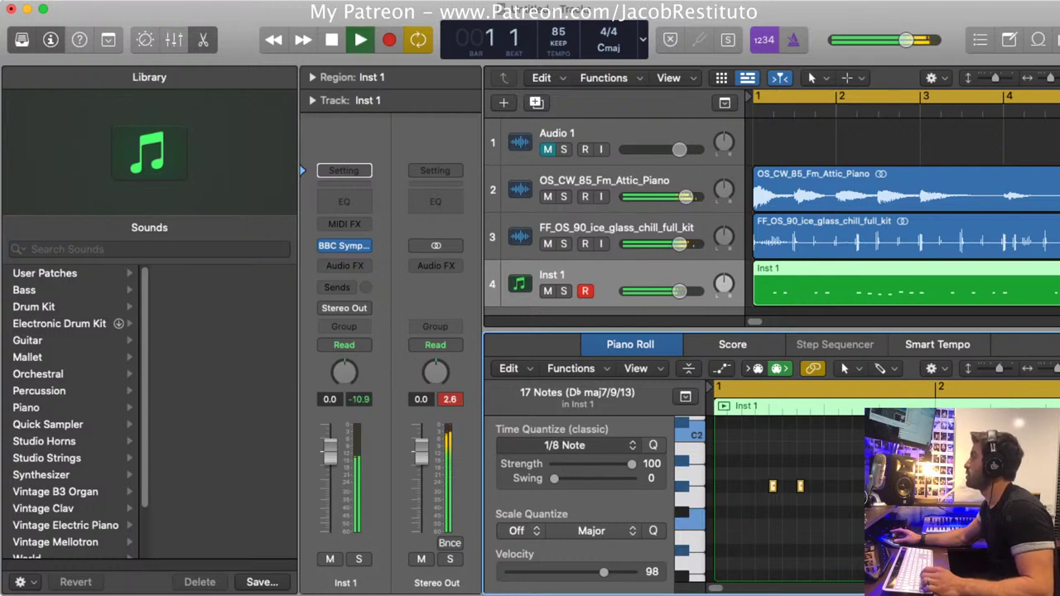
pyautogui.press('space')
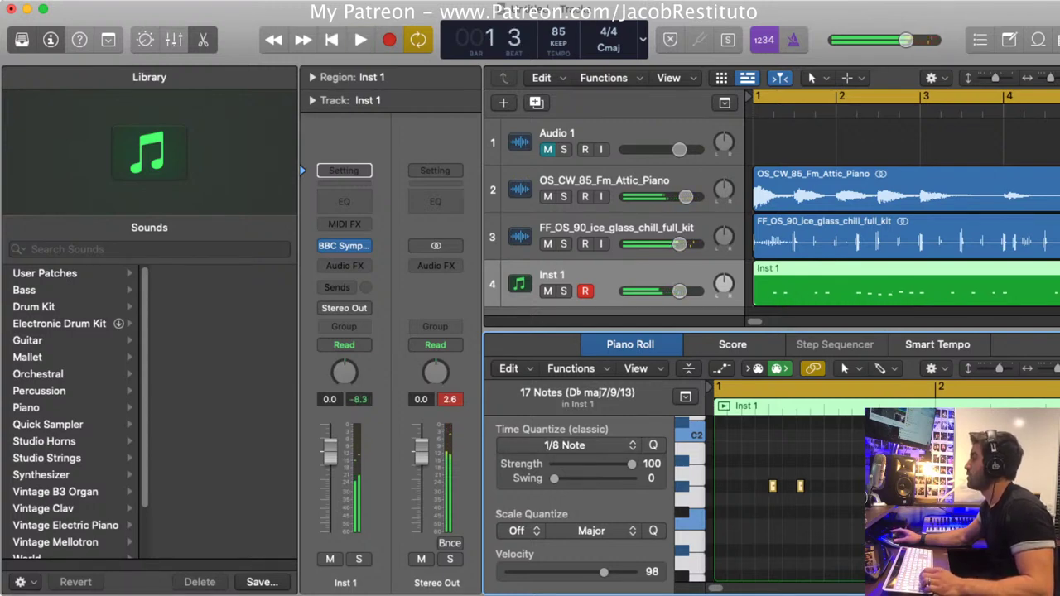
# Undo the 1/8-note quantization, quantize the Inst 1 notes to 1/16 notes instead, and play the region with the loops
pyautogui.press('super+z')
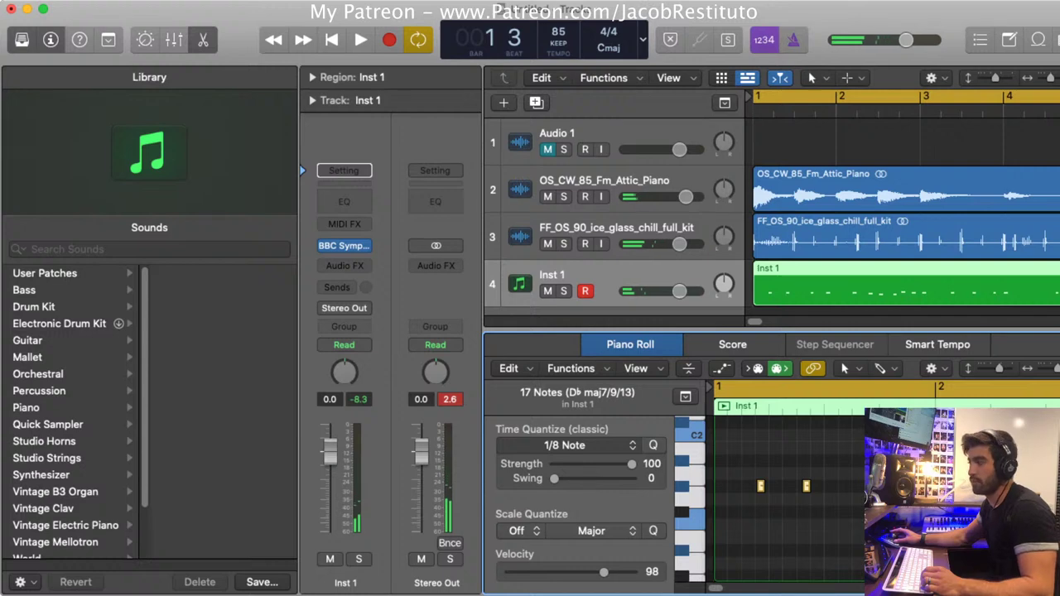
pyautogui.press('super+z')
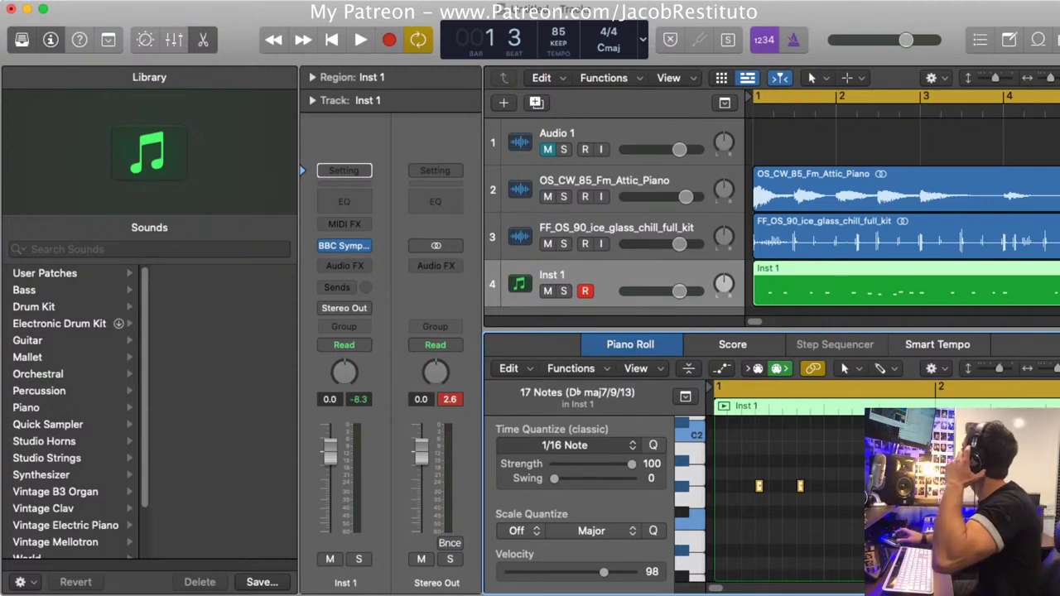
pyautogui.press('super+Tab')
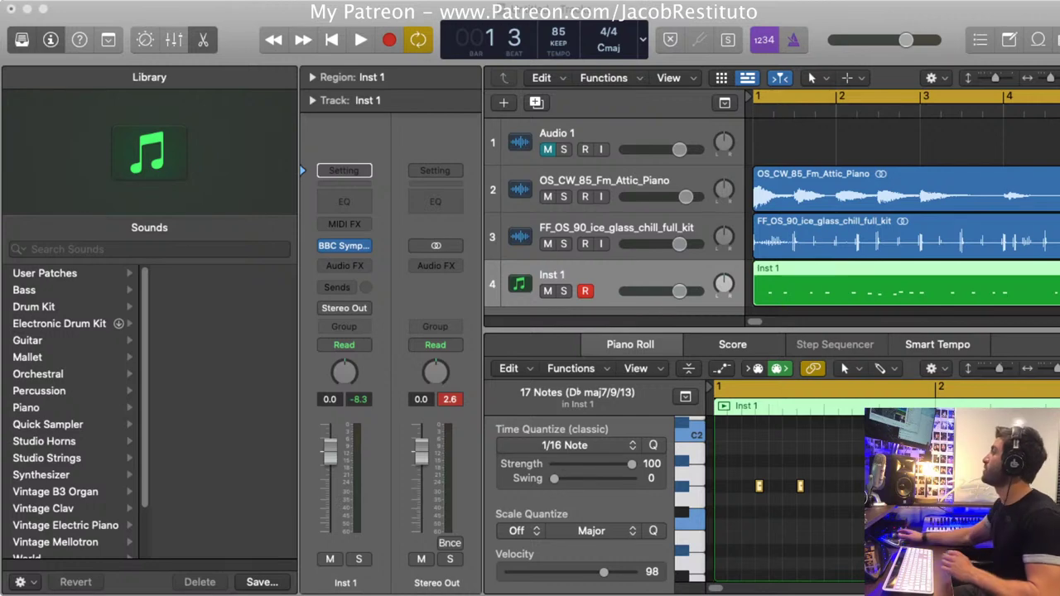
pyautogui.press('super+Tab')
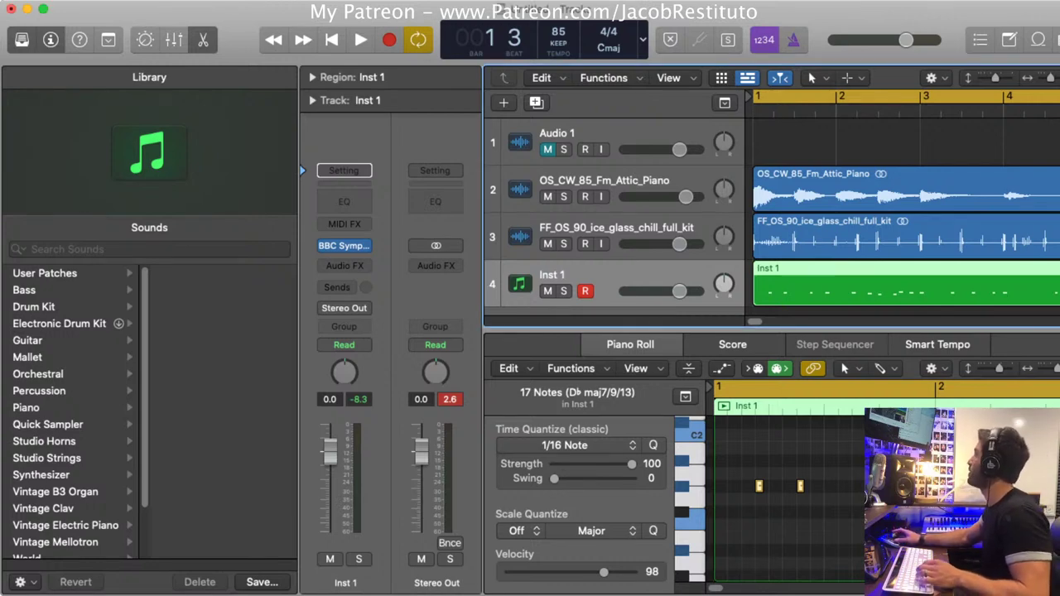
pyautogui.press('space')
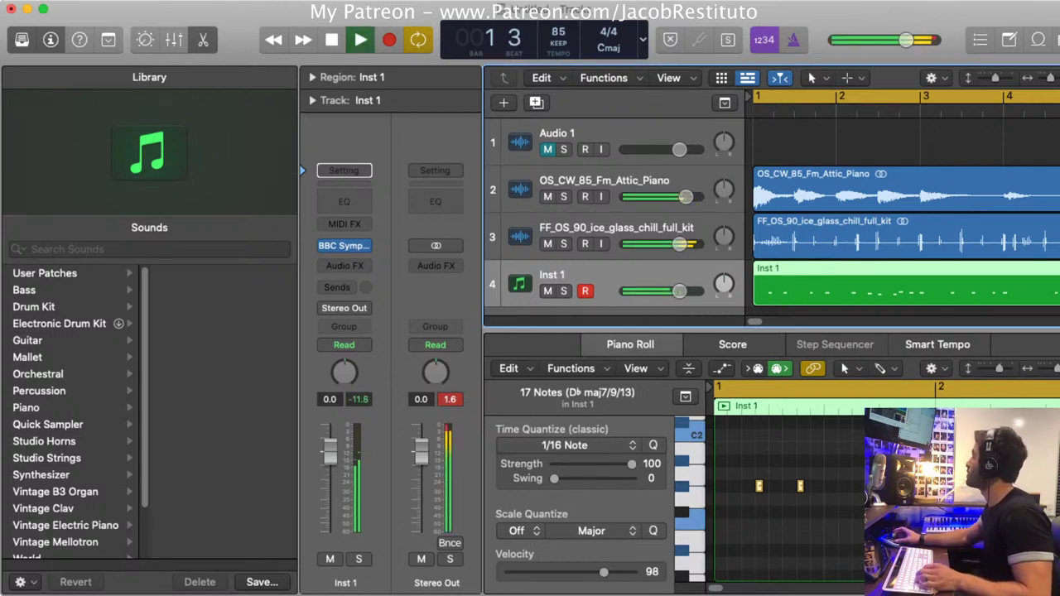
# Select the single note at bar 3 in the Piano Roll and replay the melody from the beginning
pyautogui.press('super+Tab')
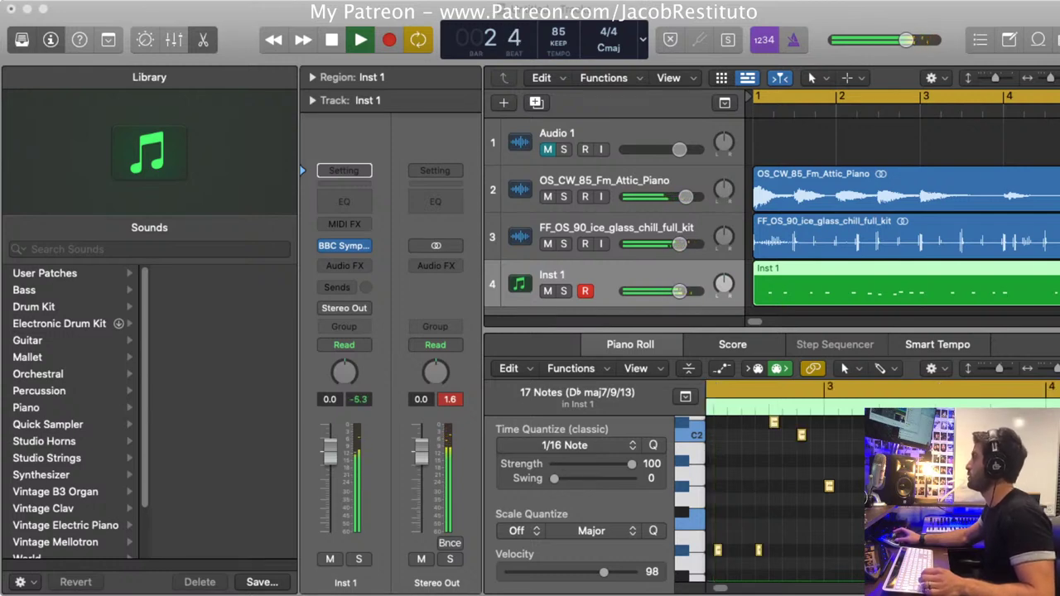
pyautogui.moveTo(830, 486); pyautogui.dragTo(829, 486)
pyautogui.click(816, 497)
pyautogui.press('space')
pyautogui.click(830, 486)
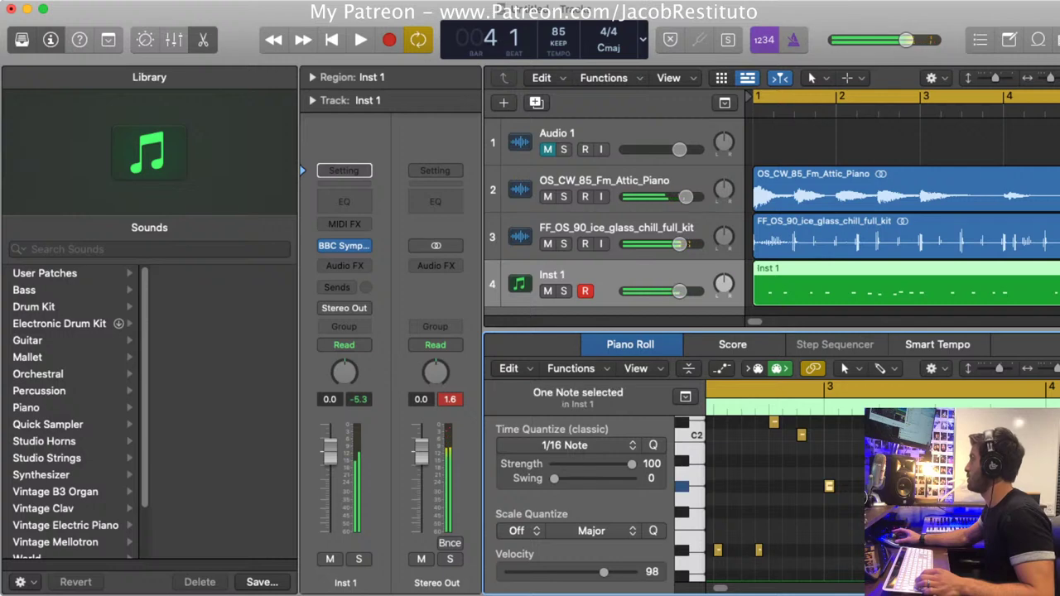
pyautogui.press('Return')
pyautogui.press('space')
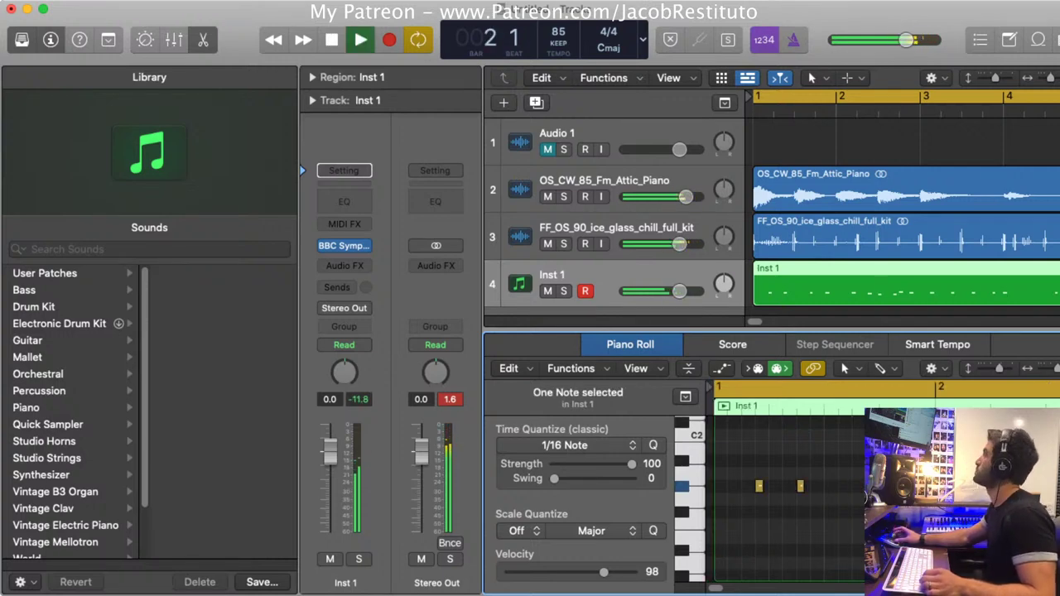
# Transpose the selected note at the start of bar 4 up two semitones in the Piano Roll
pyautogui.press('Tab')
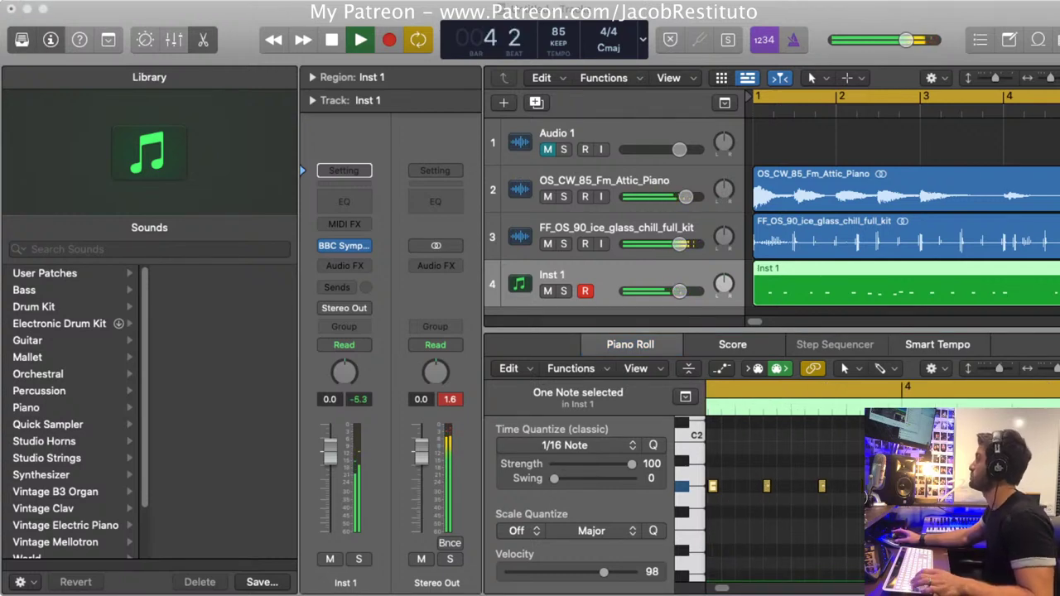
pyautogui.press('Tab')
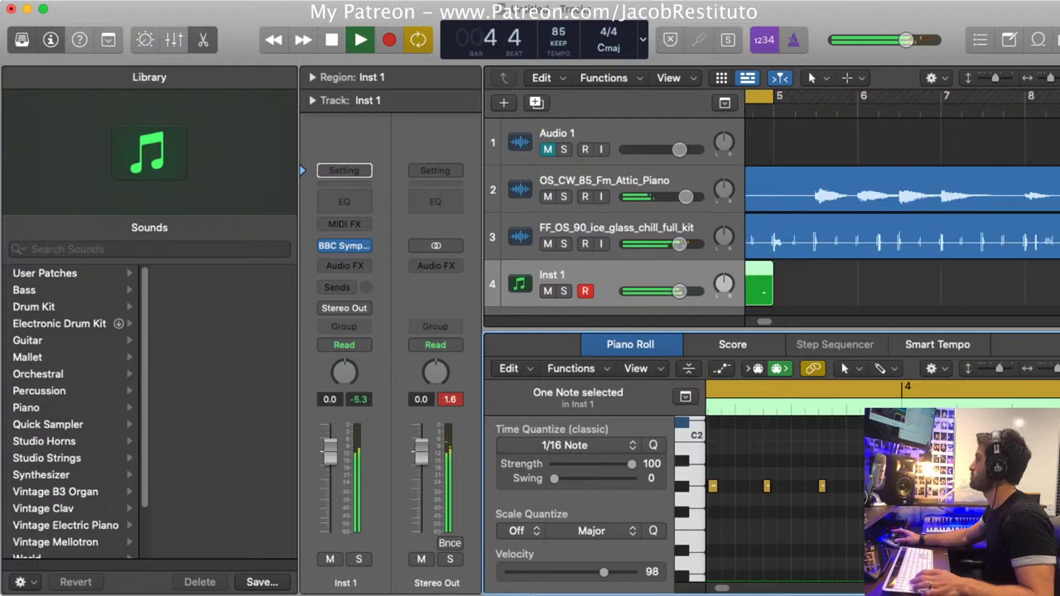
pyautogui.scroll(3, 785, 496)
pyautogui.press('space')
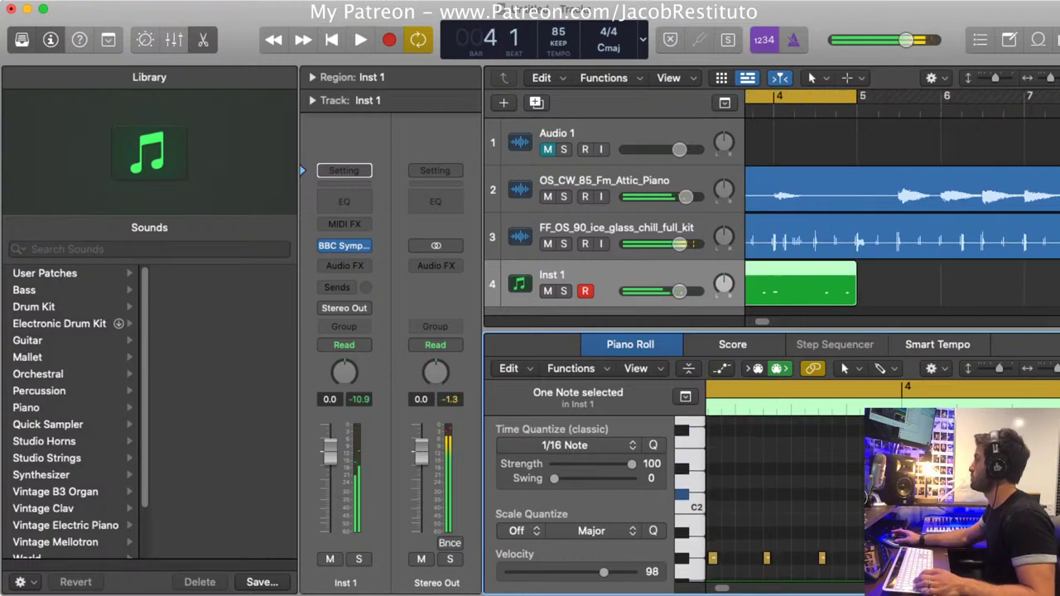
pyautogui.hotkey('alt', 'Up')
pyautogui.hotkey('alt', 'Up')
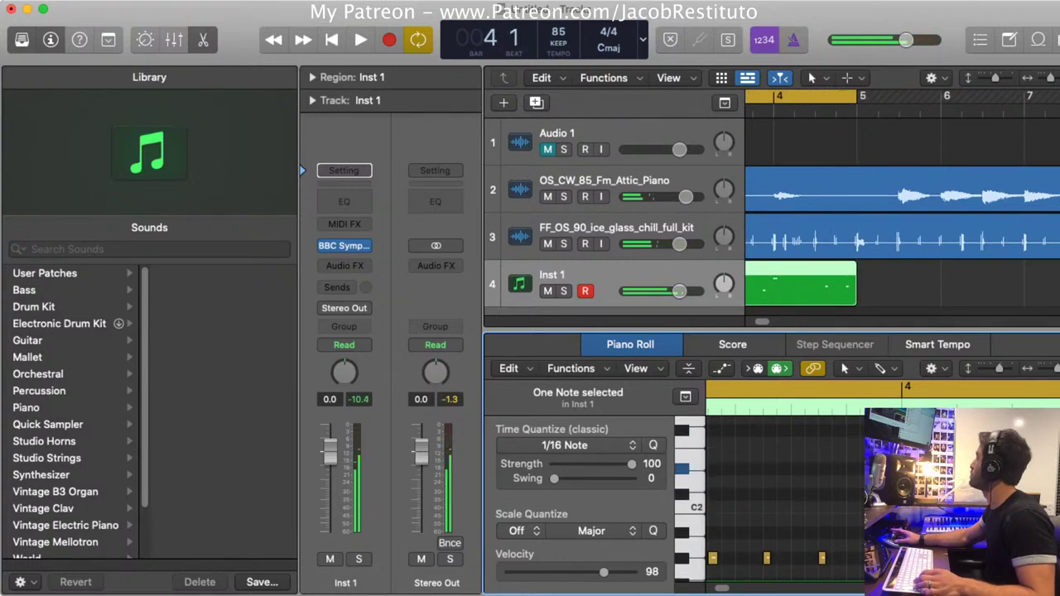
# Select the Attic Piano track, play the arrangement from the beginning to hear the edited melody, and deselect the regions
pyautogui.press('Tab')
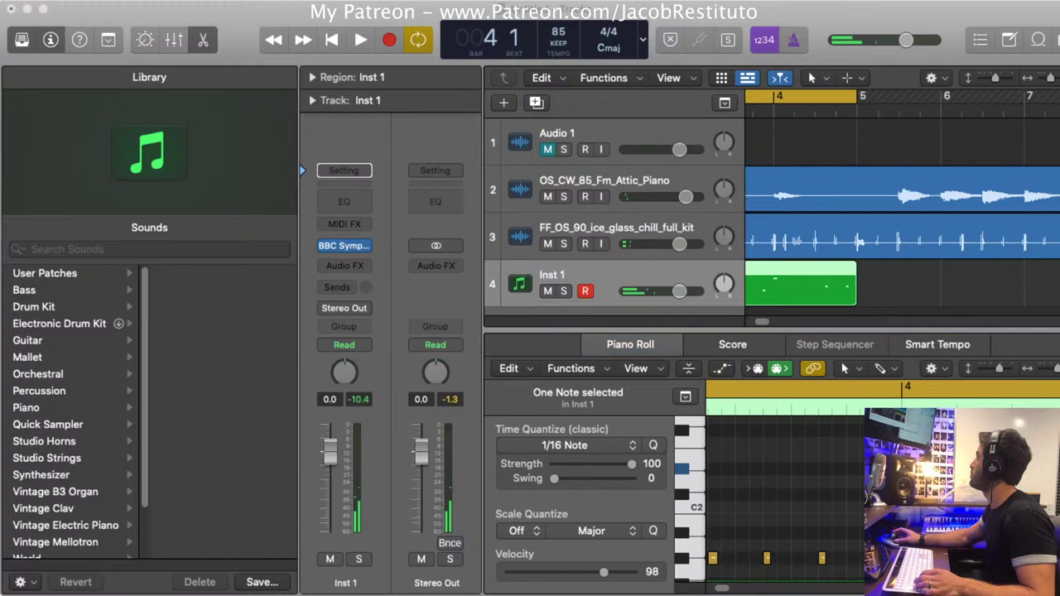
pyautogui.press('Up')
pyautogui.press('Up')
pyautogui.press('Return')
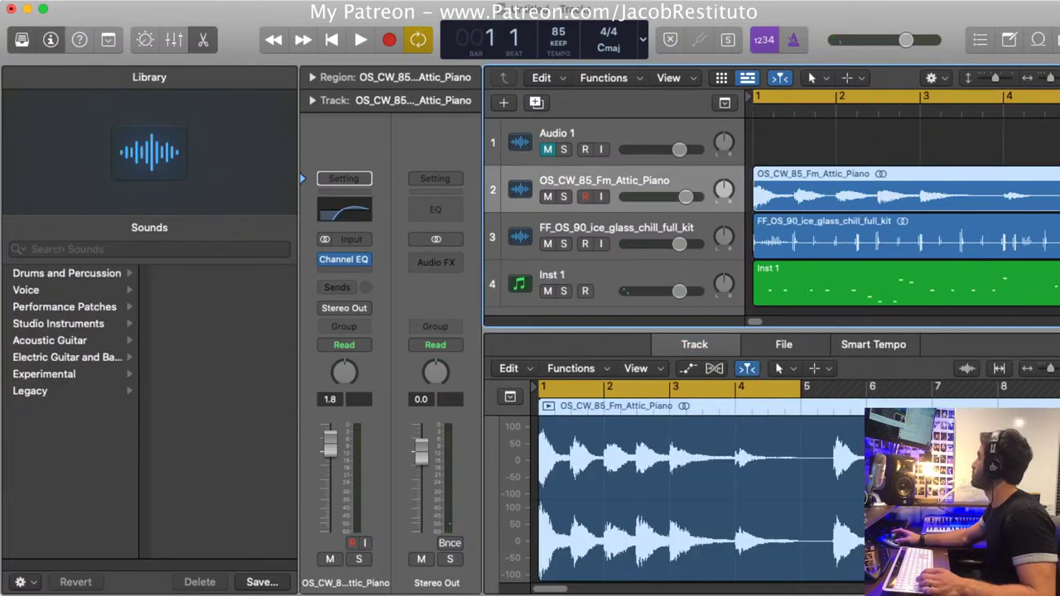
pyautogui.press('space')
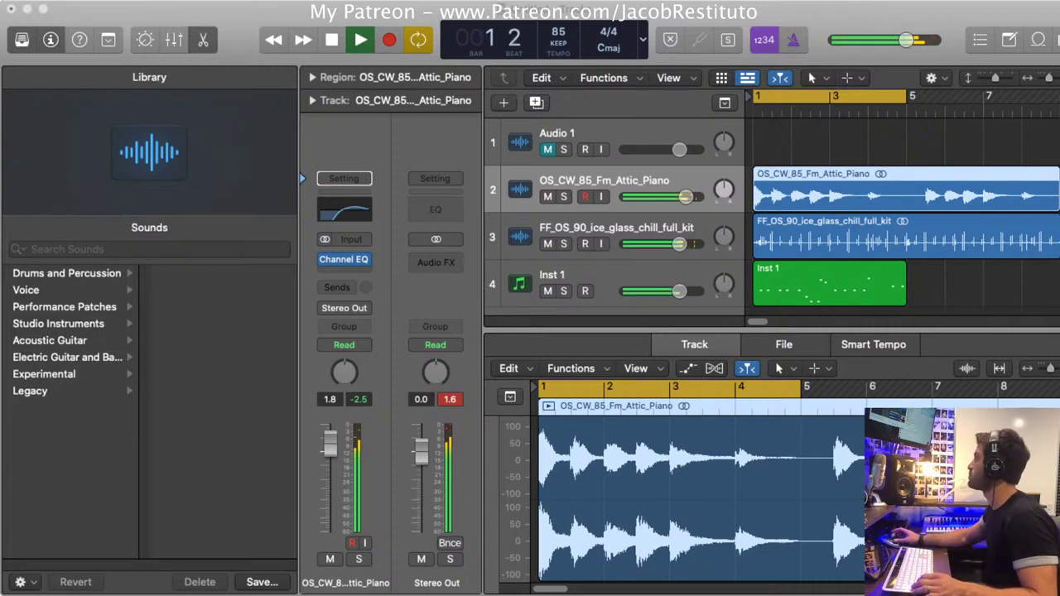
pyautogui.hotkey('shift', 'd')
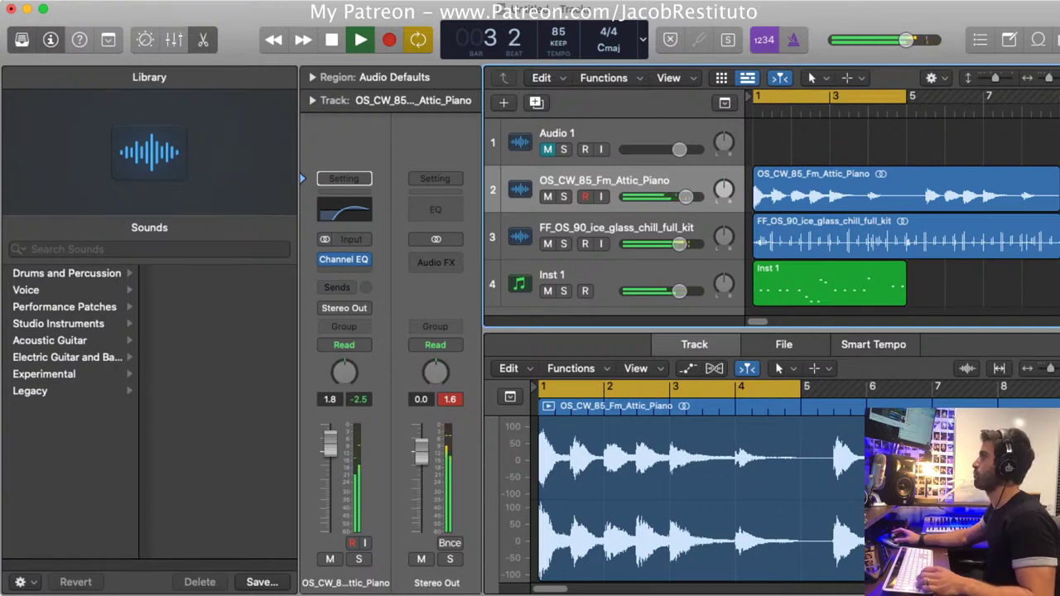
# Duplicate the Inst 1 track and load the Fingerstyle Bass patch on the new track
pyautogui.click(828, 283)
pyautogui.press('space')
pyautogui.press('super+d')
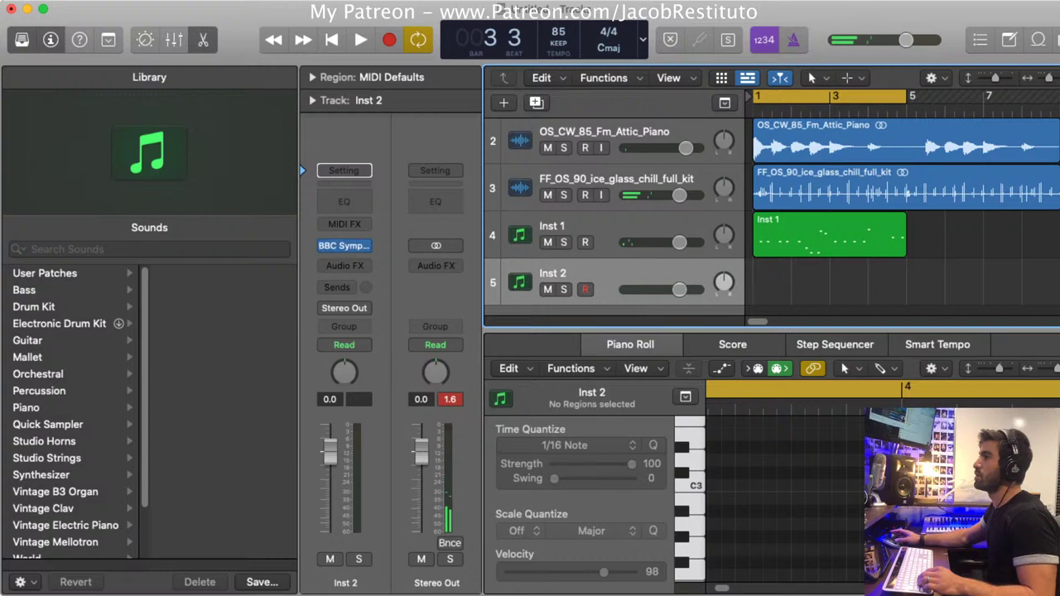
pyautogui.click(67, 290)
pyautogui.click(201, 273)
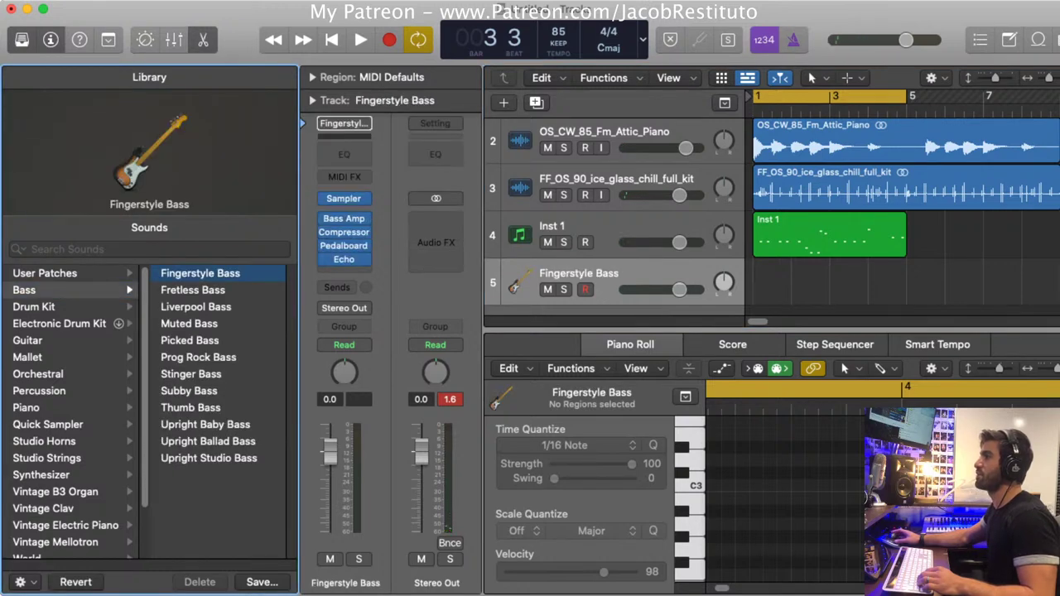
# Move the Inst 1 region to the Fingerstyle Bass track, mute the Inst 1 track and audition the melody on bass
pyautogui.moveTo(829, 235); pyautogui.dragTo(829, 282)
pyautogui.press('m')
pyautogui.press('space')
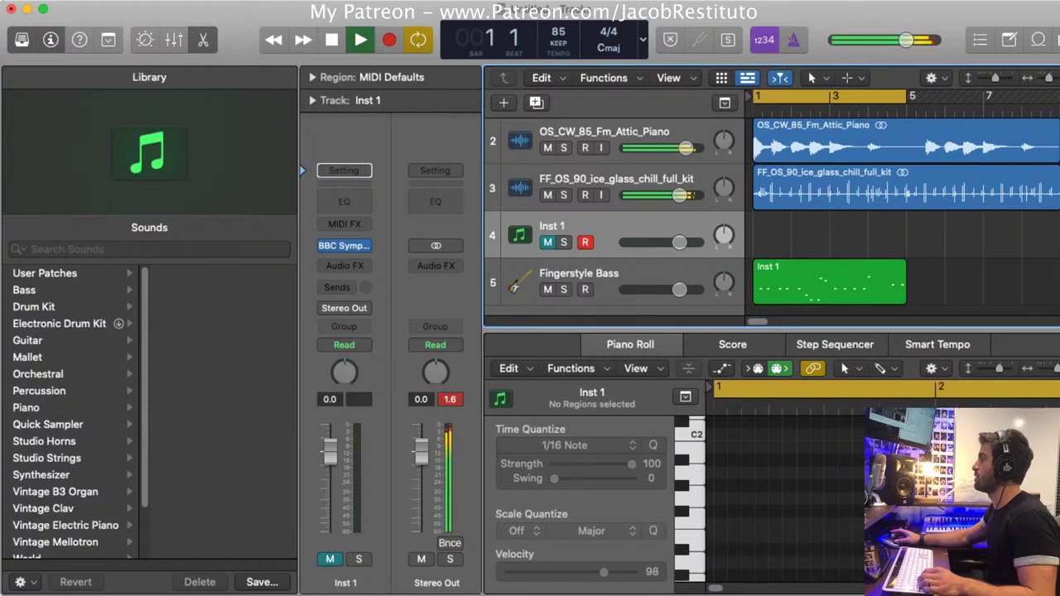
pyautogui.press('space')
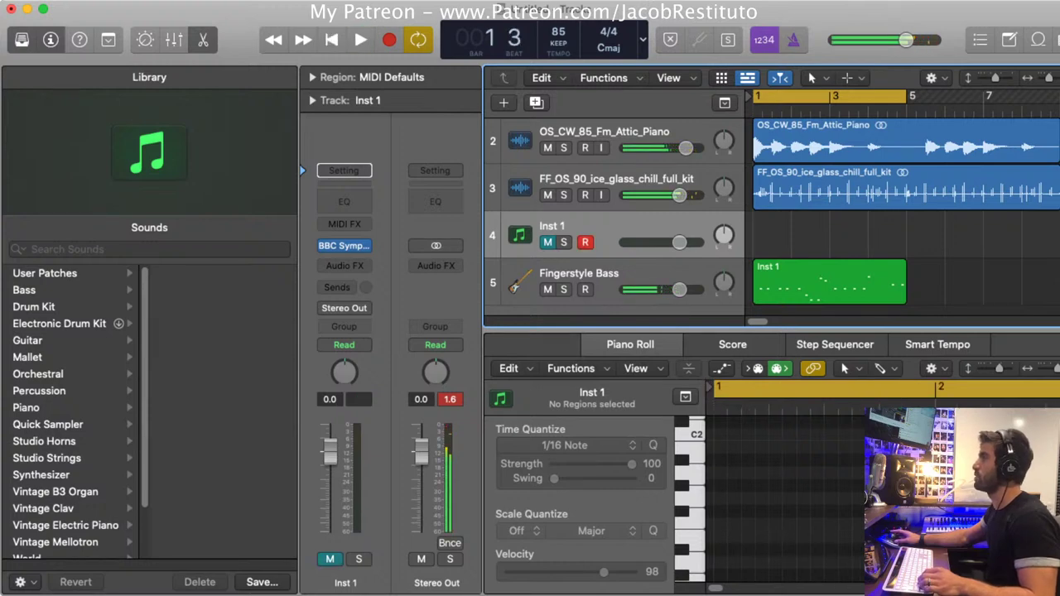
# Replace the Fingerstyle Bass patch with Upright Baby Bass and play the arrangement from the beginning
pyautogui.press('Down')
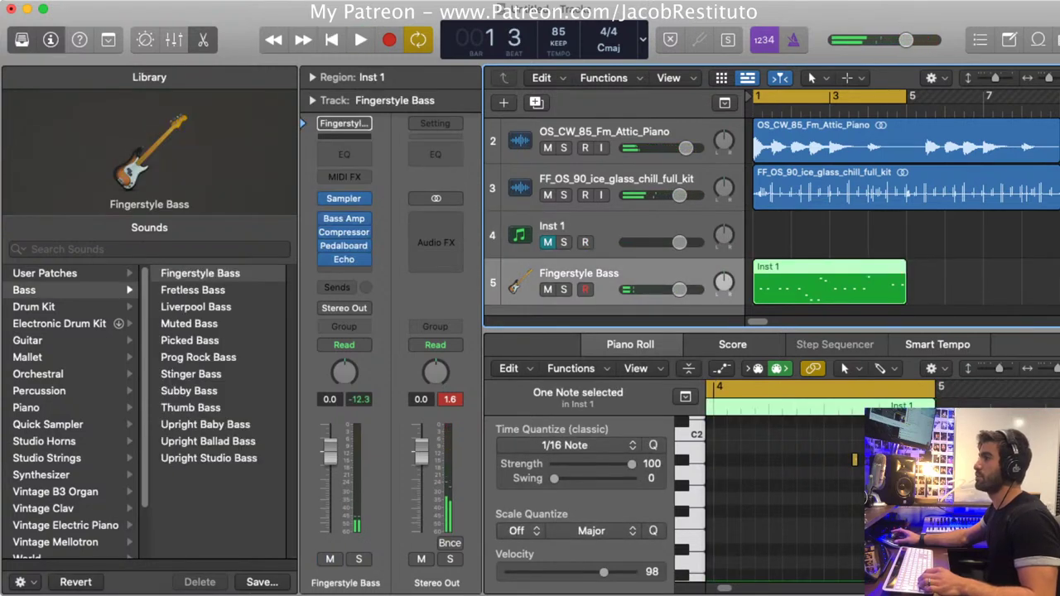
pyautogui.click(205, 424)
pyautogui.press('space')
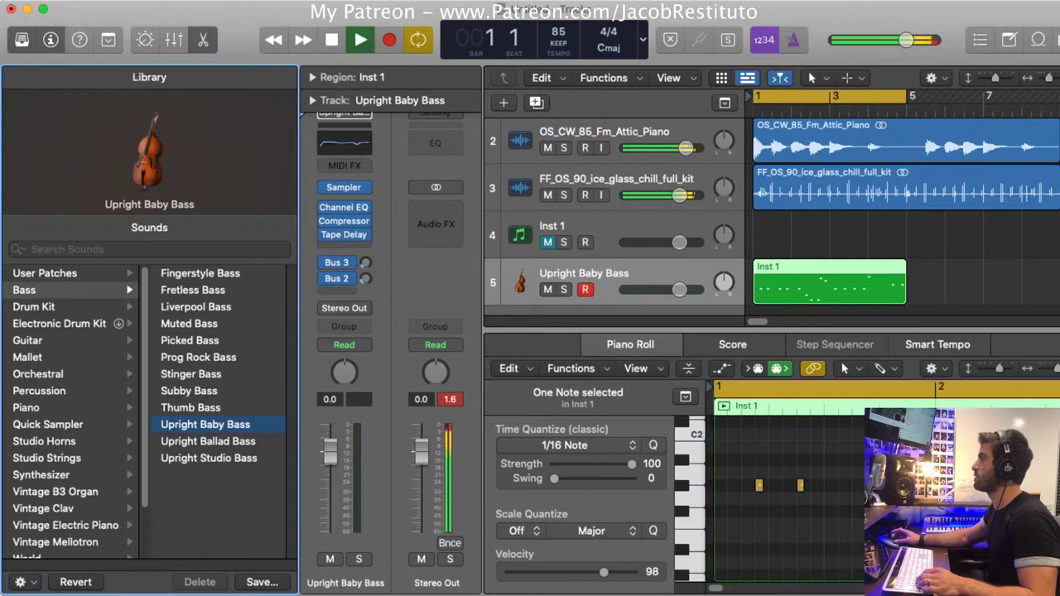
pyautogui.press('space')
# Move the melody region back to the Inst 1 track, unmute that track and delete the Upright Baby Bass track
pyautogui.moveTo(828, 283); pyautogui.dragTo(828, 235)
pyautogui.click(547, 242)
pyautogui.click(584, 281)
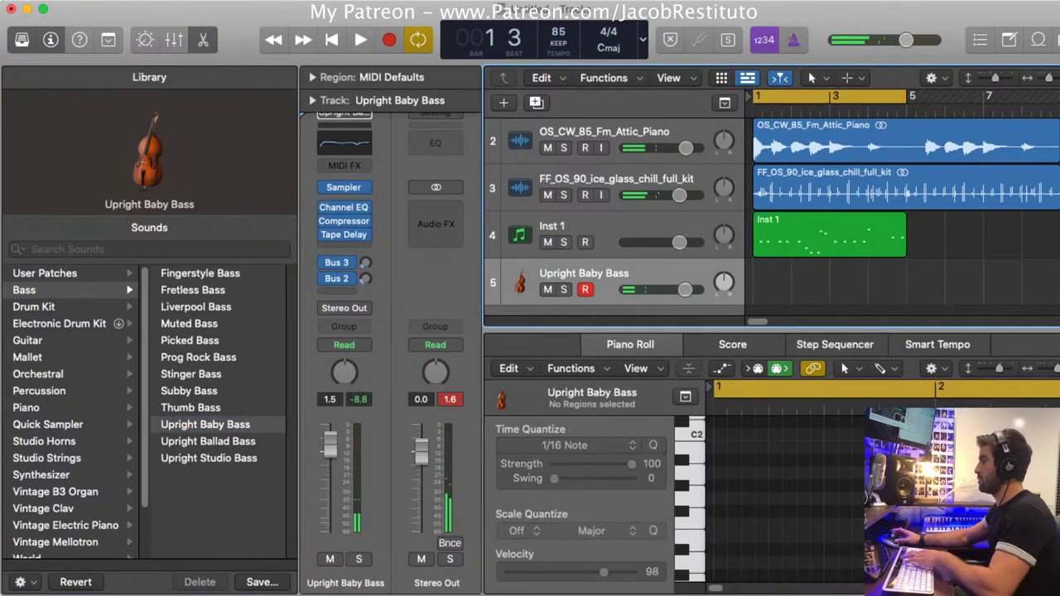
pyautogui.press('super+BackSpace')
pyautogui.press('super+z')
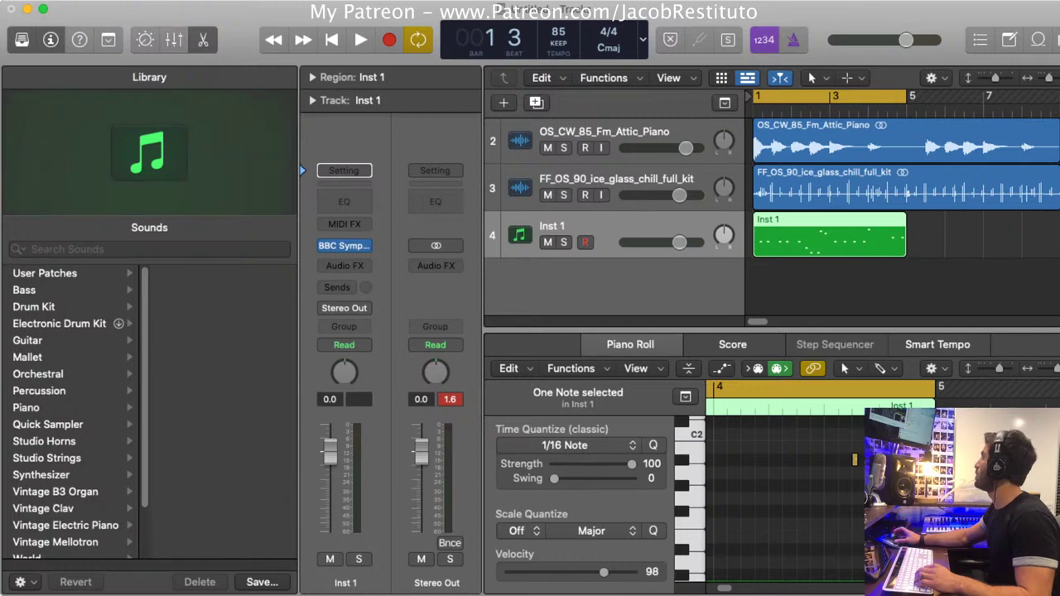
# Add a software instrument track, load the 808 Bass Sampler sound and briefly play the arrangement
pyautogui.press('alt+super+s')
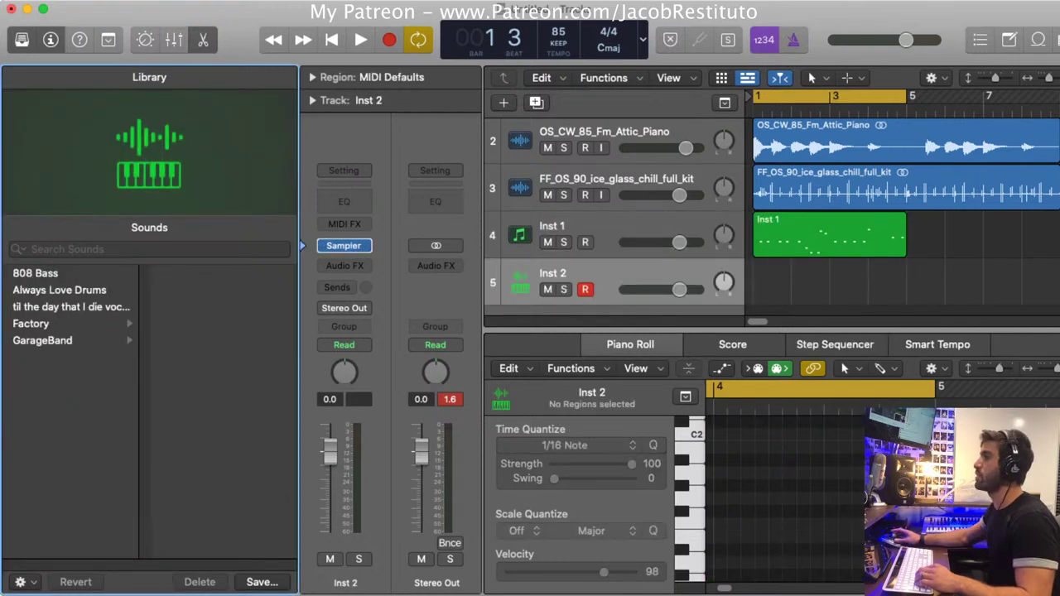
pyautogui.click(35, 273)
pyautogui.press('space')
pyautogui.press('space')
# Move the Inst 1 region to the 808 Bass track and audition the melody with the 808 sound
pyautogui.click(829, 234)
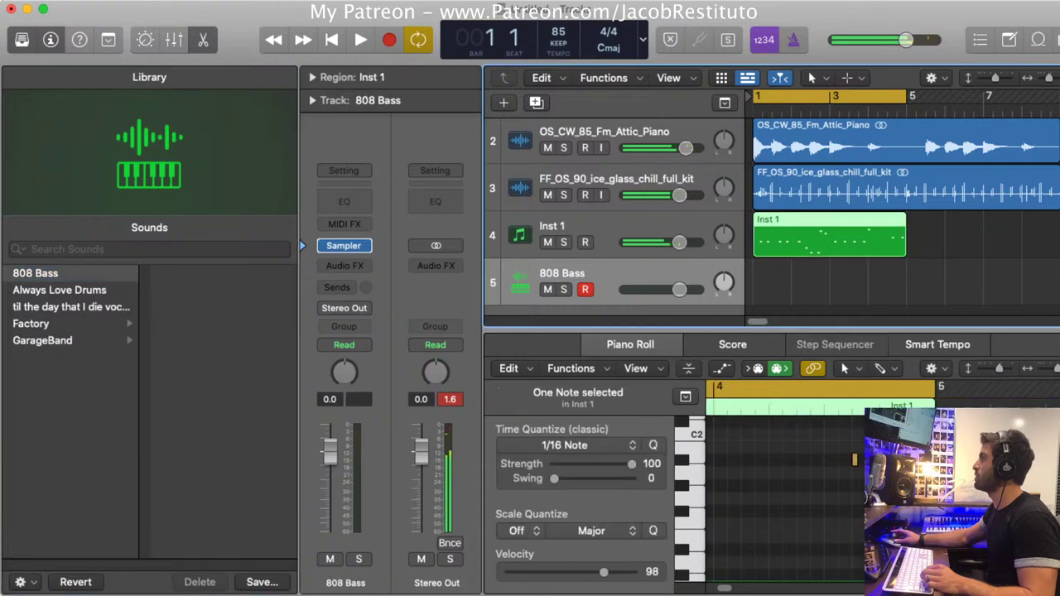
pyautogui.moveTo(821, 235); pyautogui.dragTo(820, 282)
pyautogui.press('space')
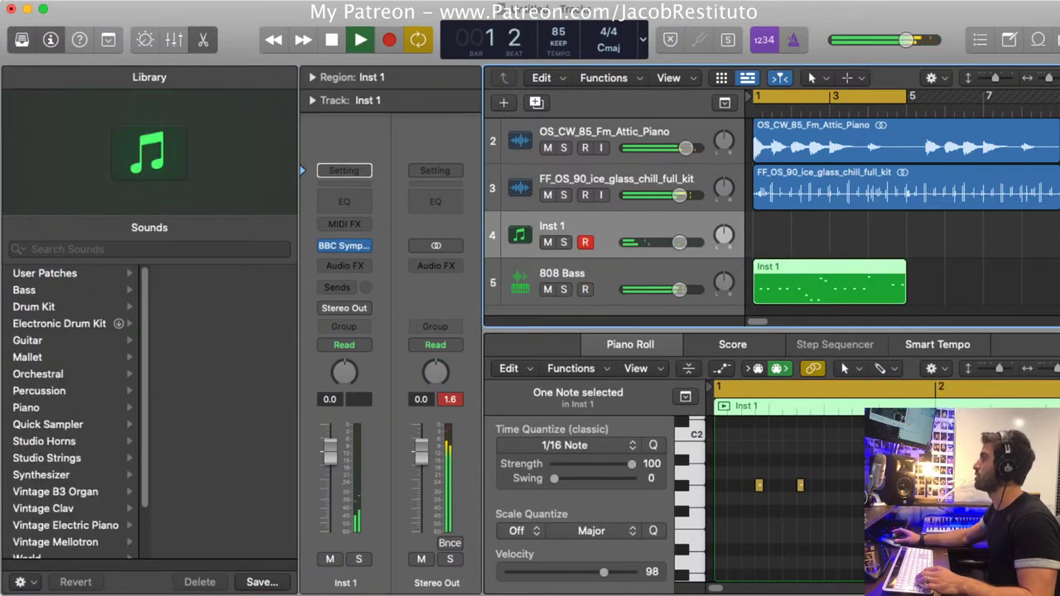
pyautogui.press('space')
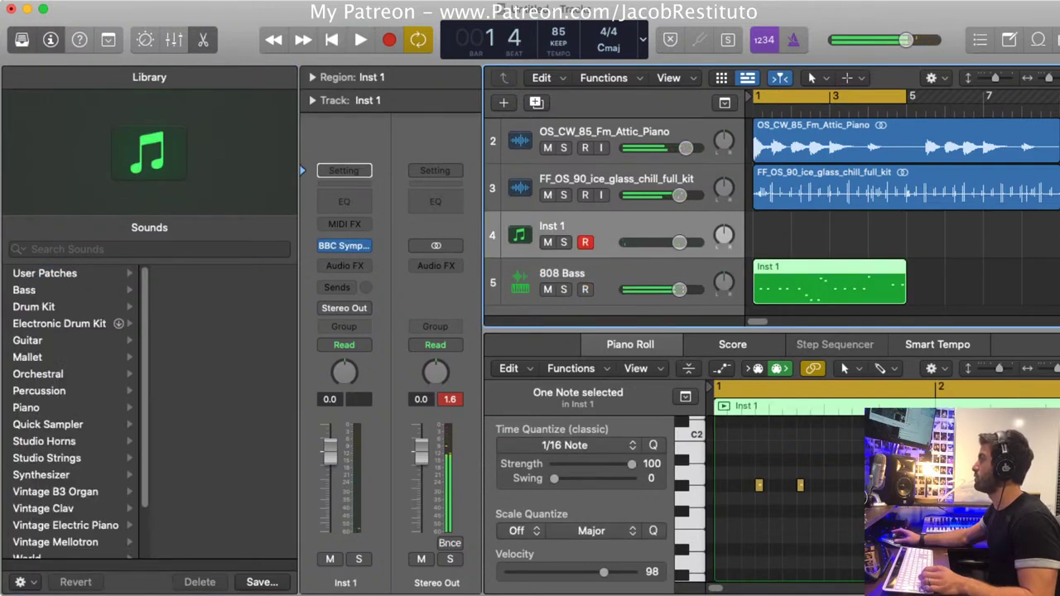
# Undo the region move, replay the arrangement and delete the 808 Bass track
pyautogui.press('super+z')
pyautogui.press('space')
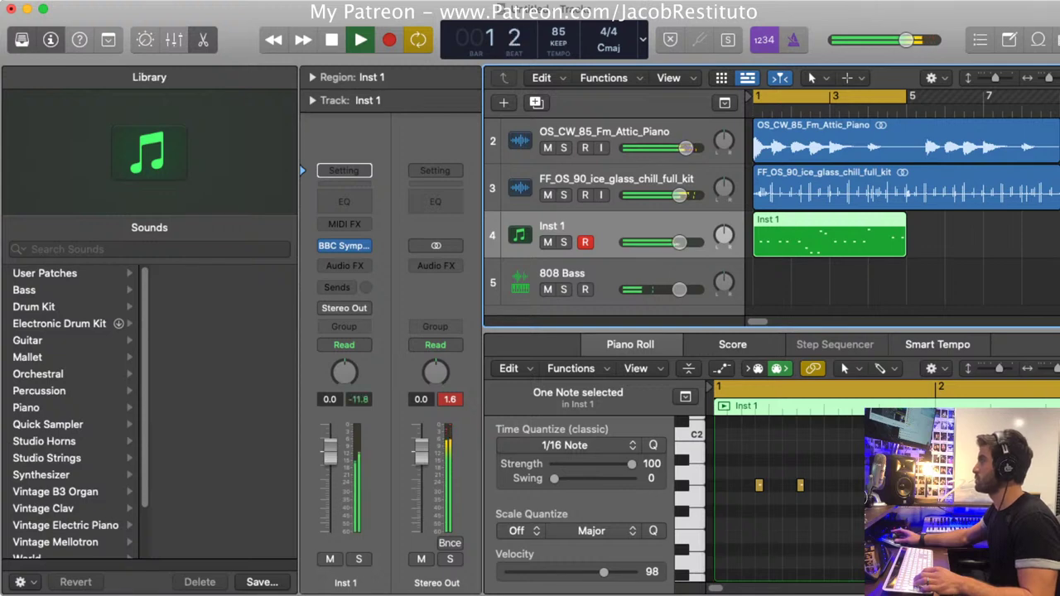
pyautogui.press('Down')
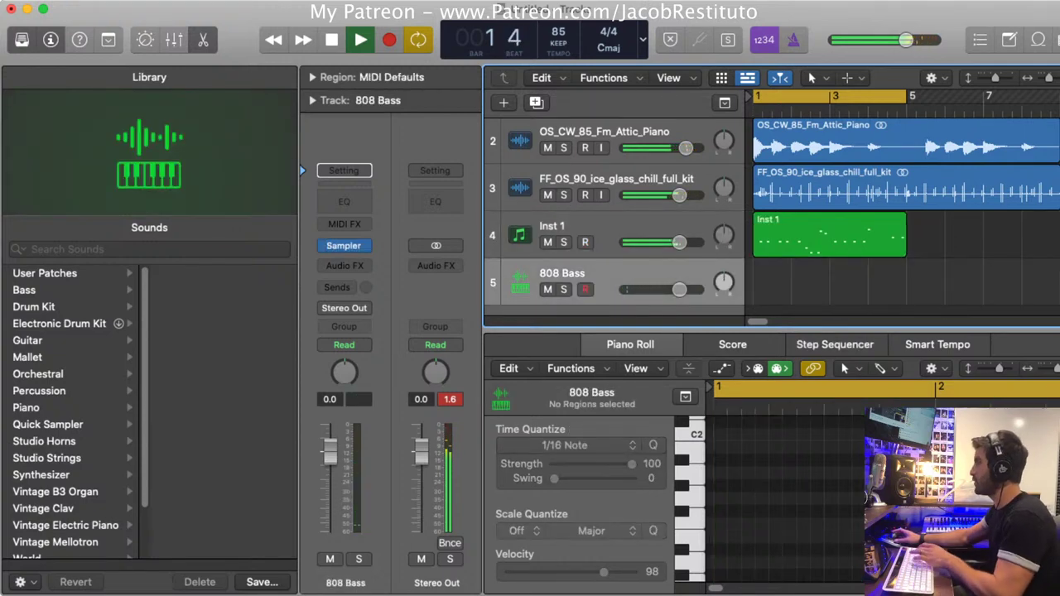
pyautogui.press('super+Delete')
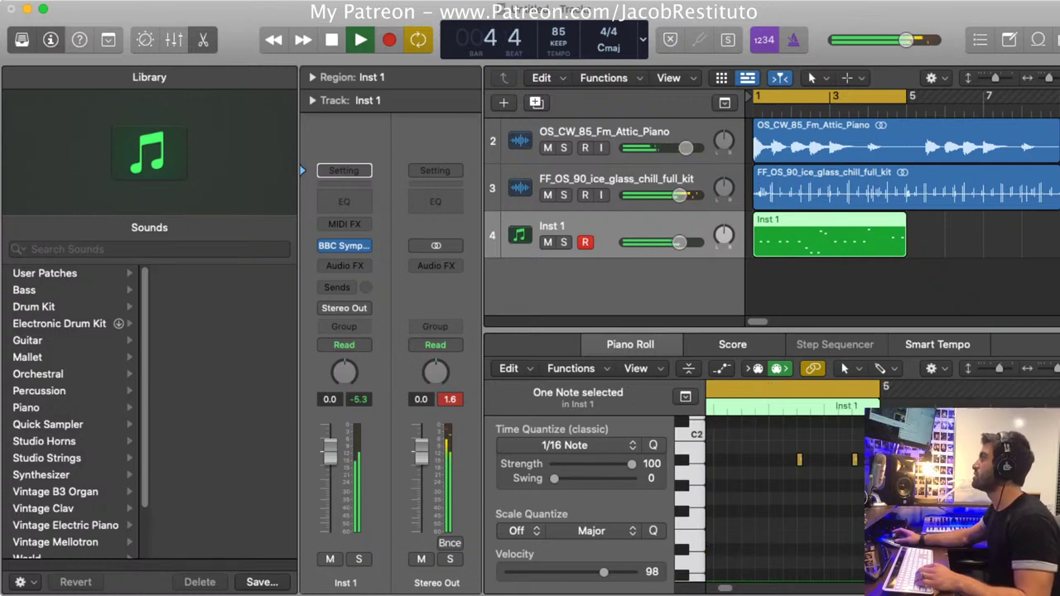
# Add a software instrument track with the "not enough [love] kit" user patch and audition its sounds over the arrangement
pyautogui.press('alt+super+s')
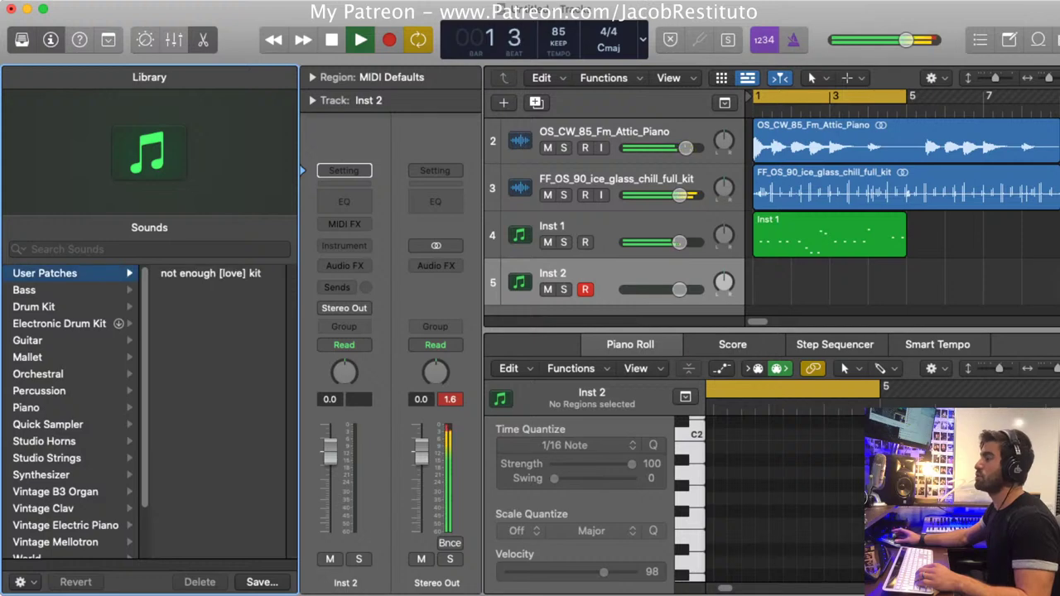
pyautogui.click(210, 273)
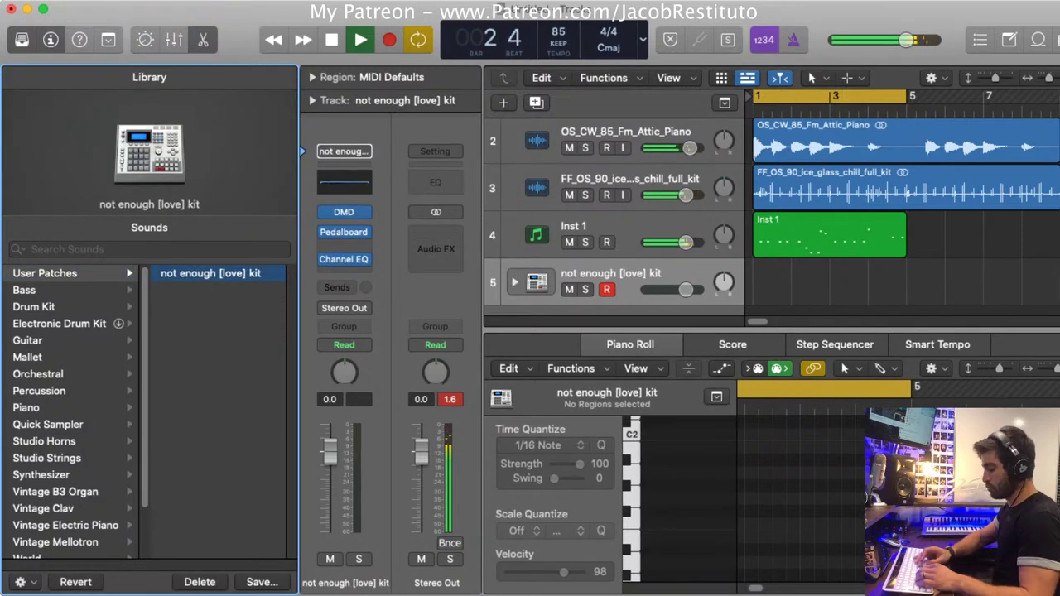
pyautogui.press('space')
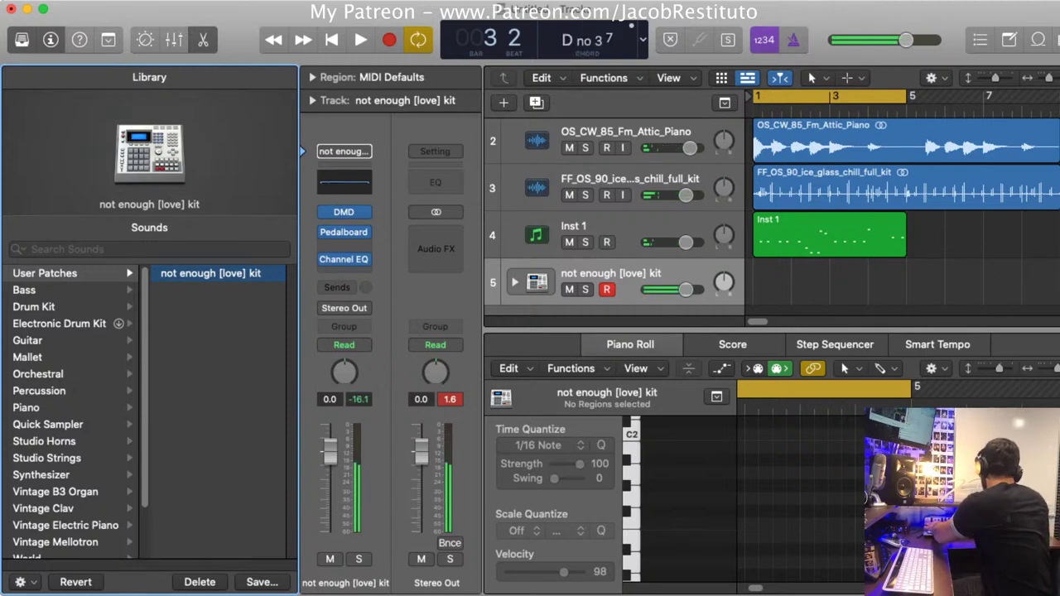
pyautogui.press('space')
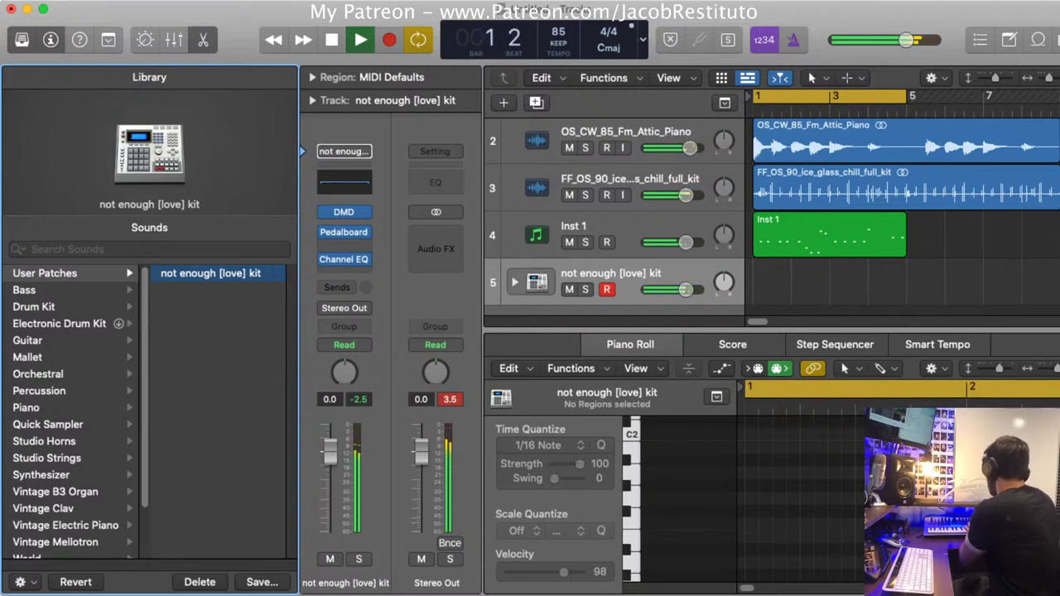
pyautogui.press('space')
pyautogui.press('space')
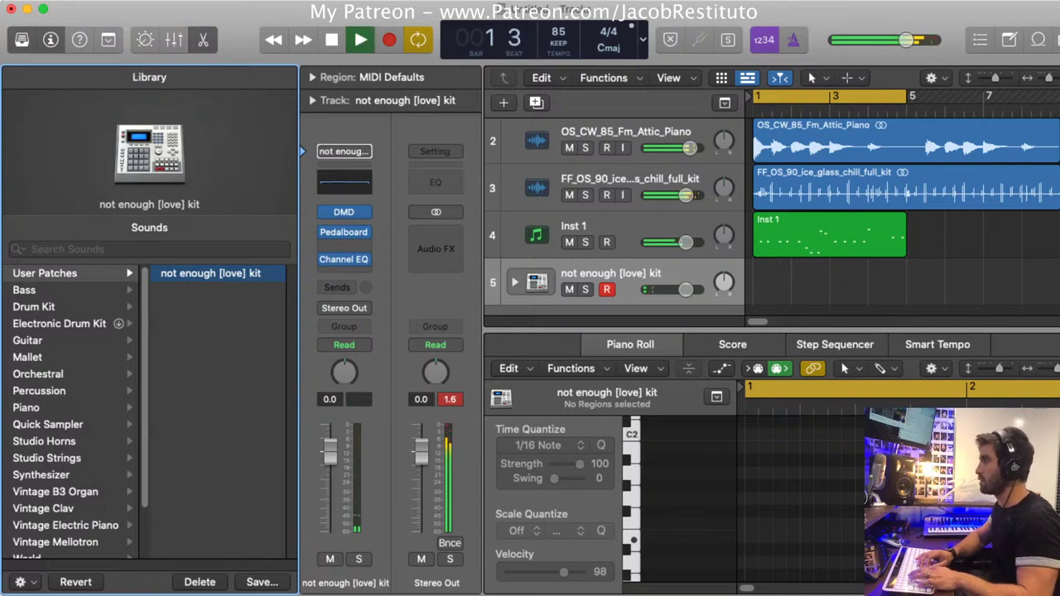
pyautogui.press('r')
pyautogui.press('space')
pyautogui.press('Delete')
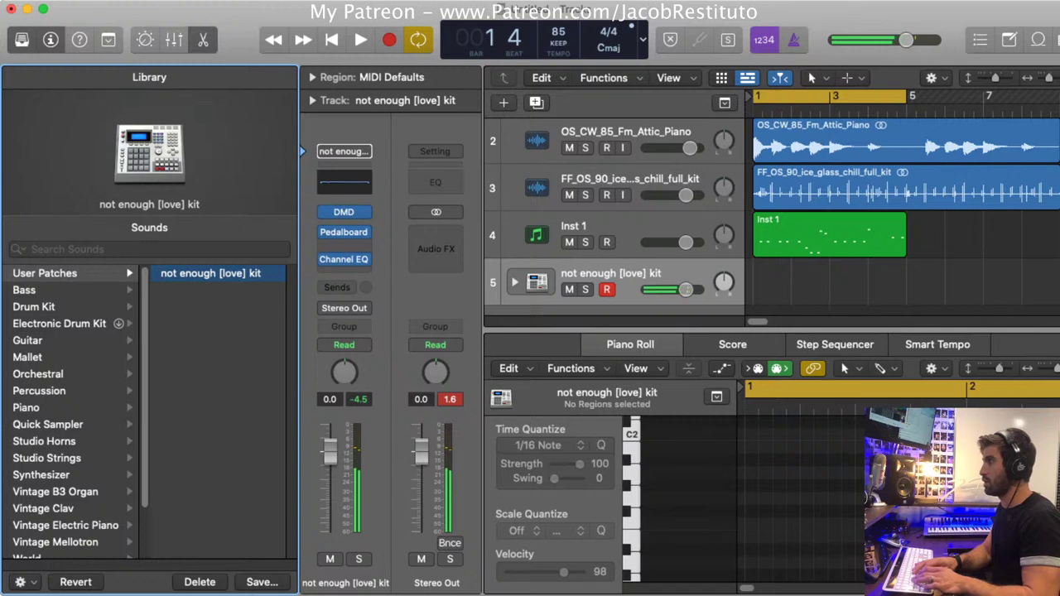
# Play the opening of the arrangement, then record a short kick, HH and snare pattern in bar 1 on the kit track
pyautogui.press('space')
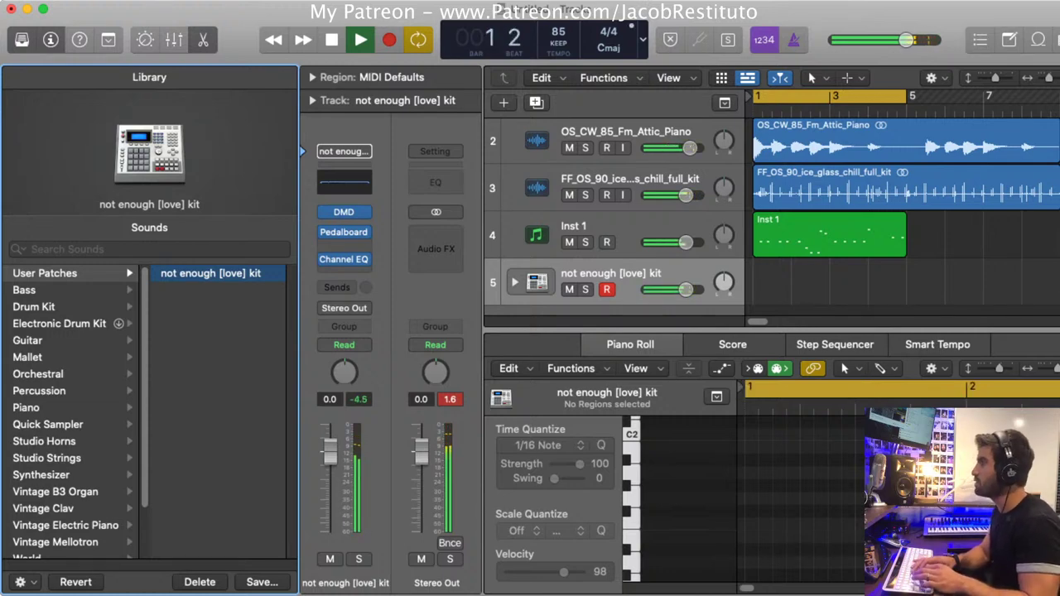
pyautogui.press('space')
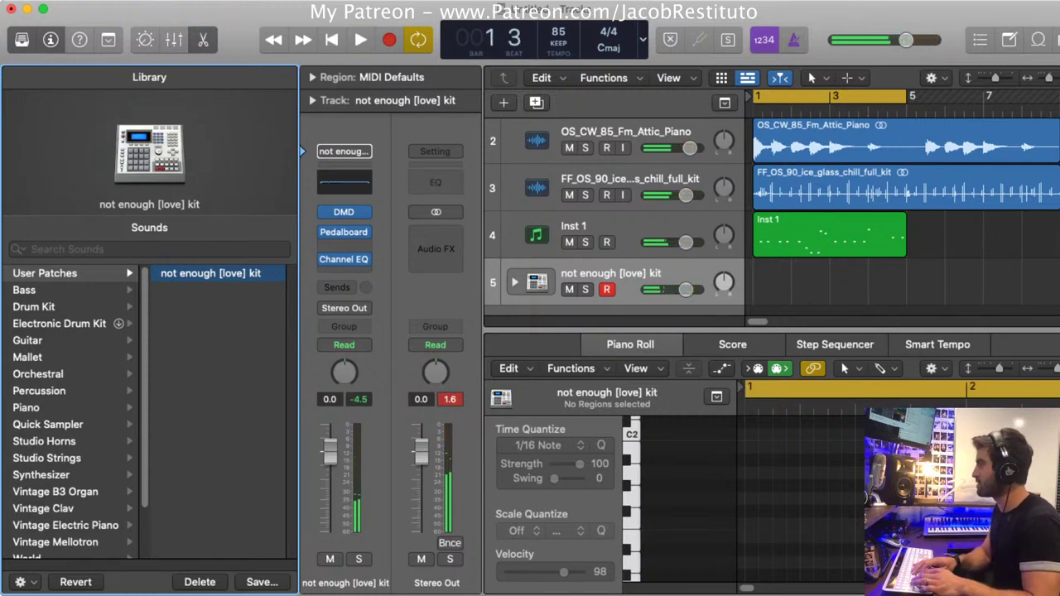
pyautogui.press('r')
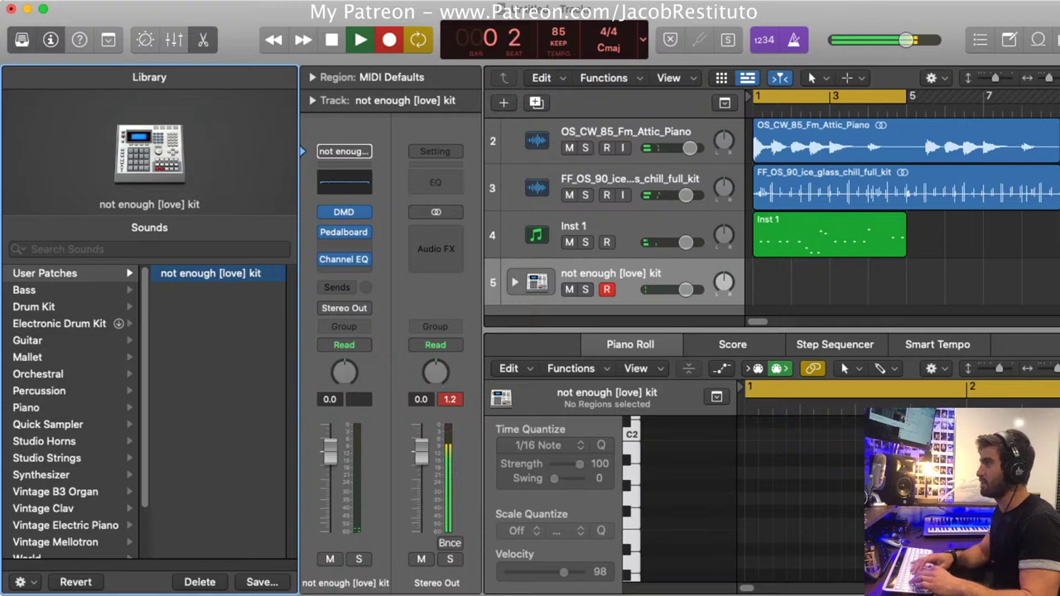
pyautogui.press('w')
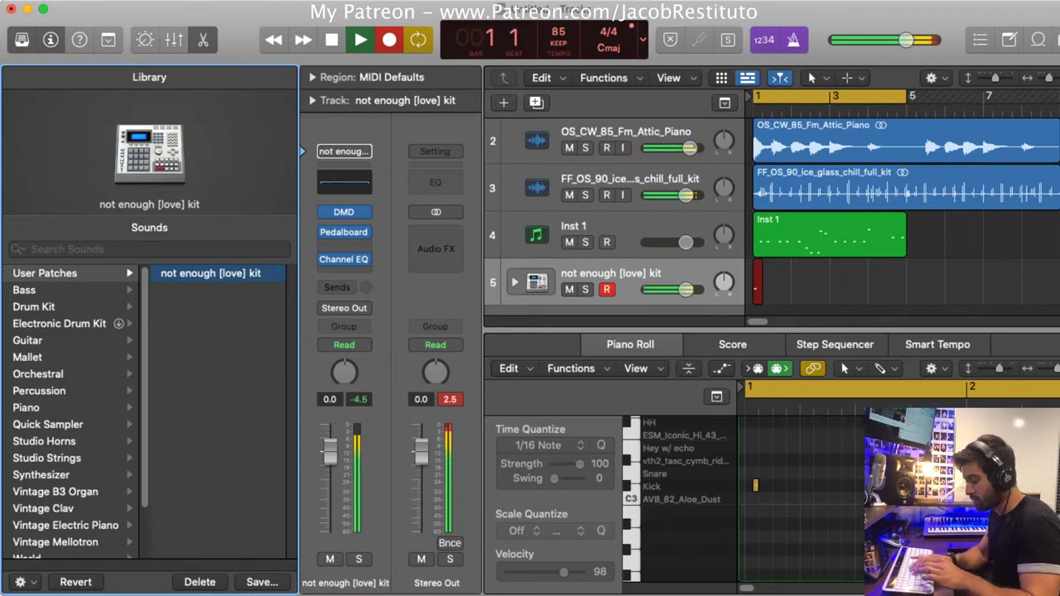
pyautogui.press('t')
pyautogui.press('s')
pyautogui.press('t')
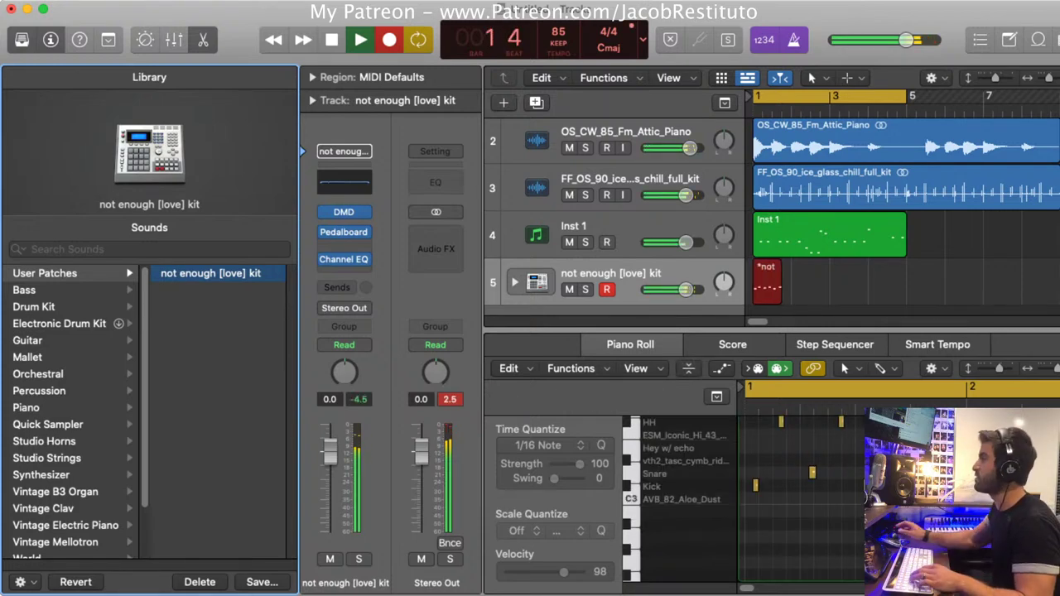
pyautogui.press('space')
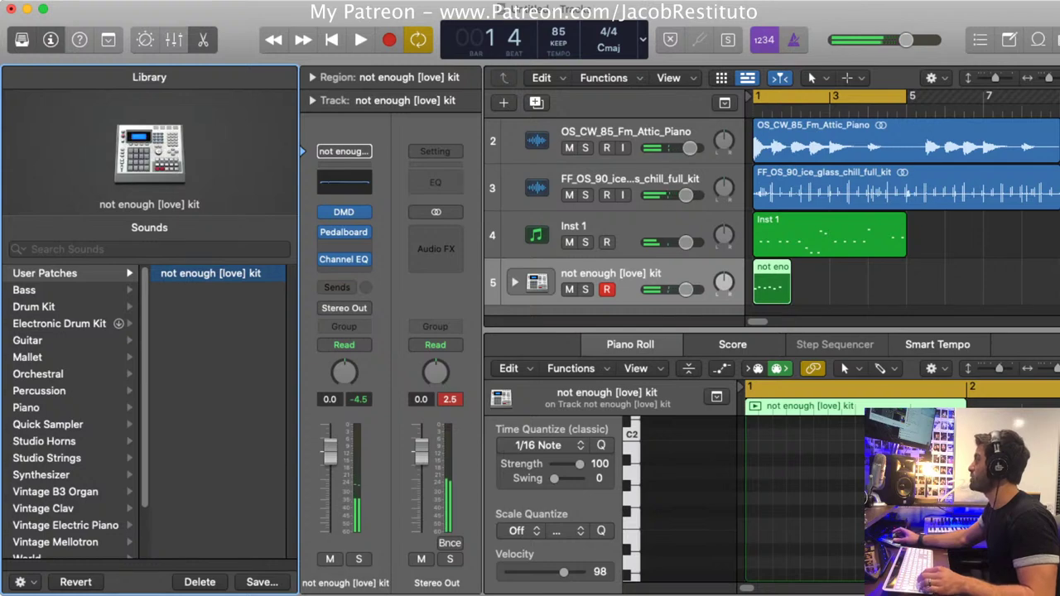
# Delete all the recorded notes inside the drum kit region in the Piano Roll, keeping the empty region
pyautogui.scroll(2, 801, 497)
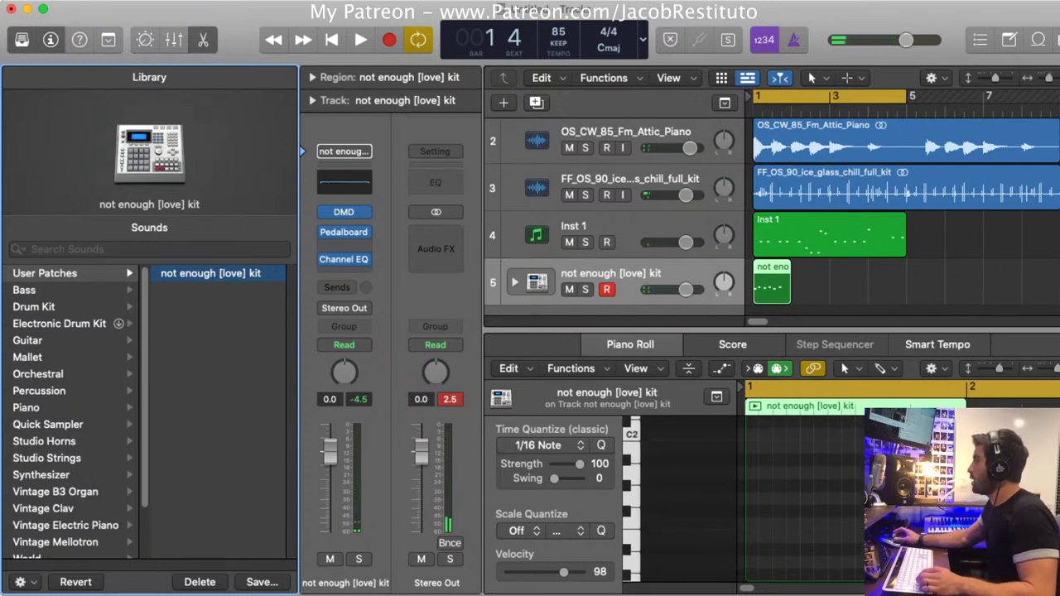
pyautogui.scroll(8, 800, 497)
pyautogui.scroll(-5, 801, 497)
pyautogui.scroll(5, 817, 497)
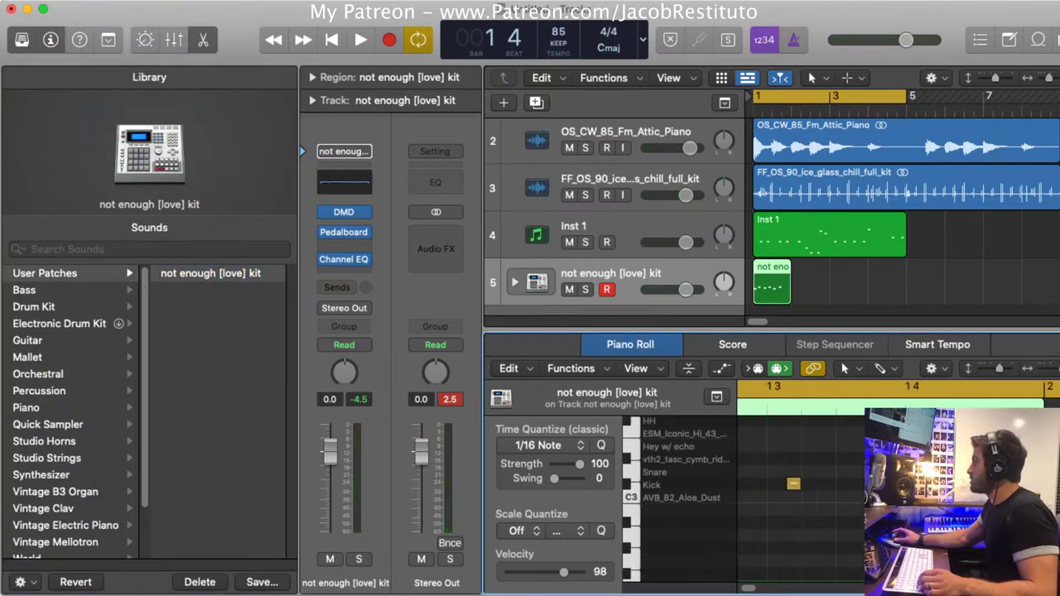
pyautogui.scroll(3, 800, 497)
pyautogui.press('super+a')
pyautogui.press('Delete')
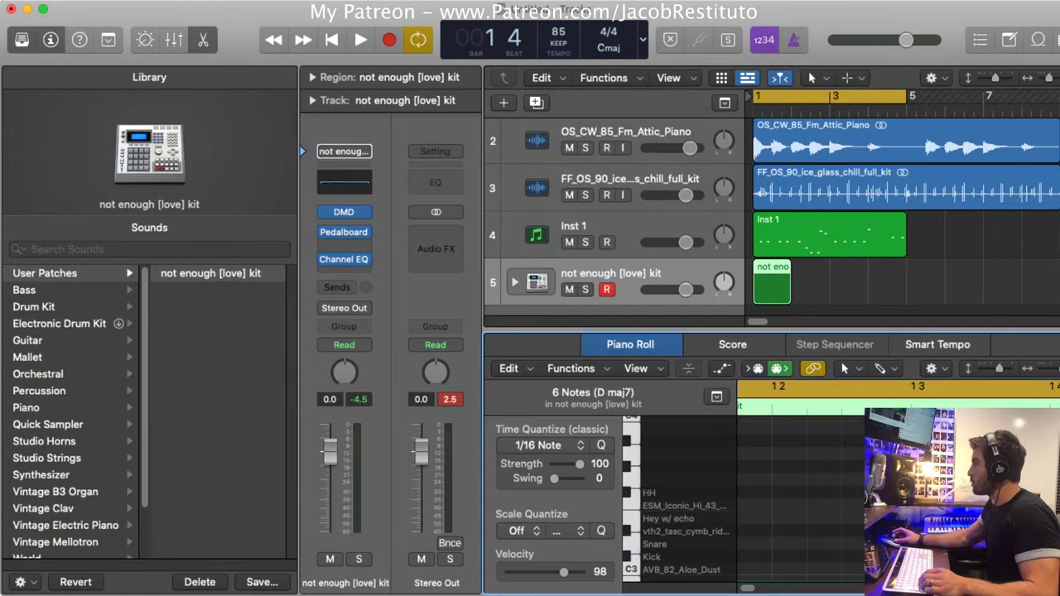
# Draw a Kick note at the start of bar 1 and place a note half a beat after it on ESM_Iconic_Hi_43
pyautogui.keyDown('super'); pyautogui.click(752, 555); pyautogui.keyUp('super')
pyautogui.hscroll(-3, 770, 554)
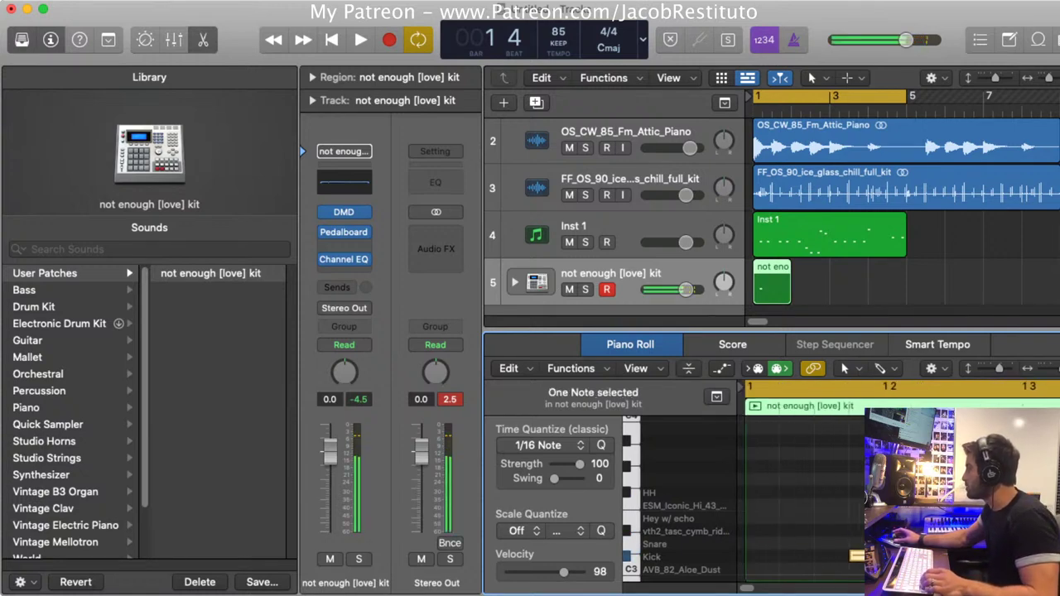
pyautogui.moveTo(857, 556); pyautogui.dragTo(751, 528)
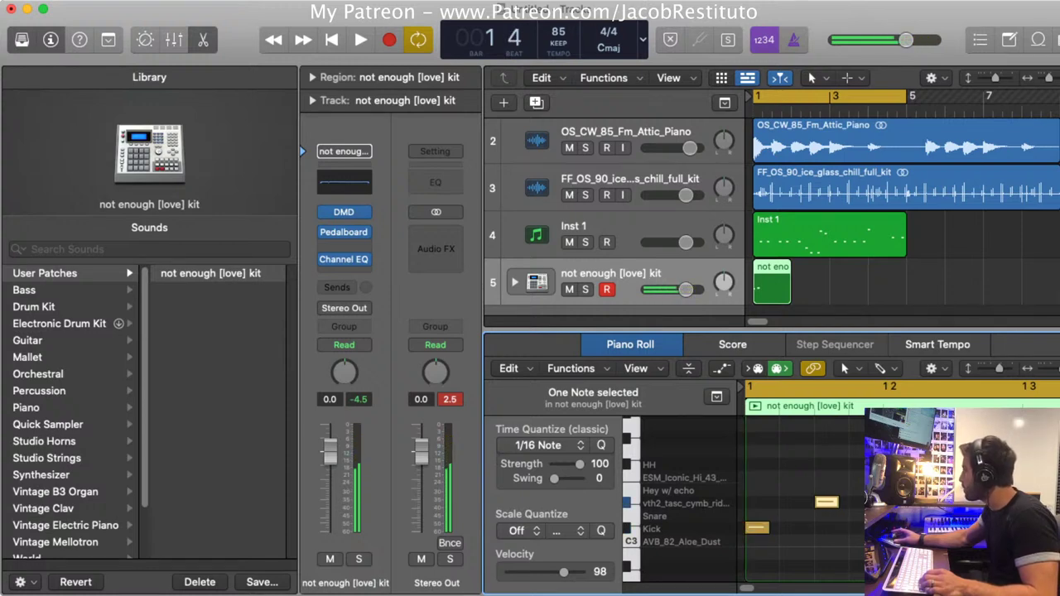
pyautogui.hotkey('alt', 'Up')
pyautogui.hotkey('alt', 'Up')
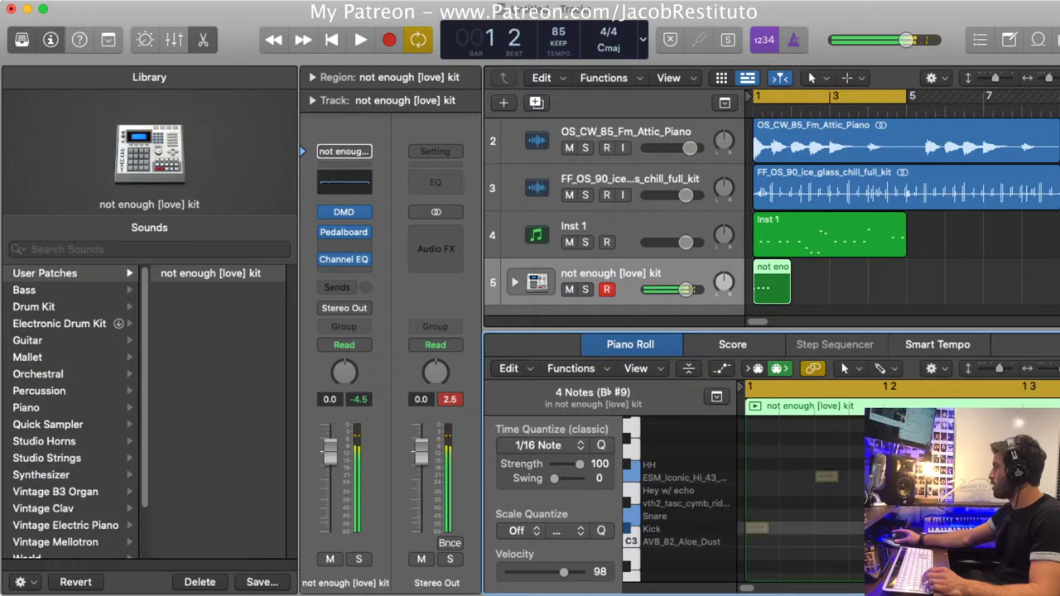
# Play the arrangement from the beginning twice to check the programmed kick, snare and hi-hat pattern in bar 1
pyautogui.press('space')
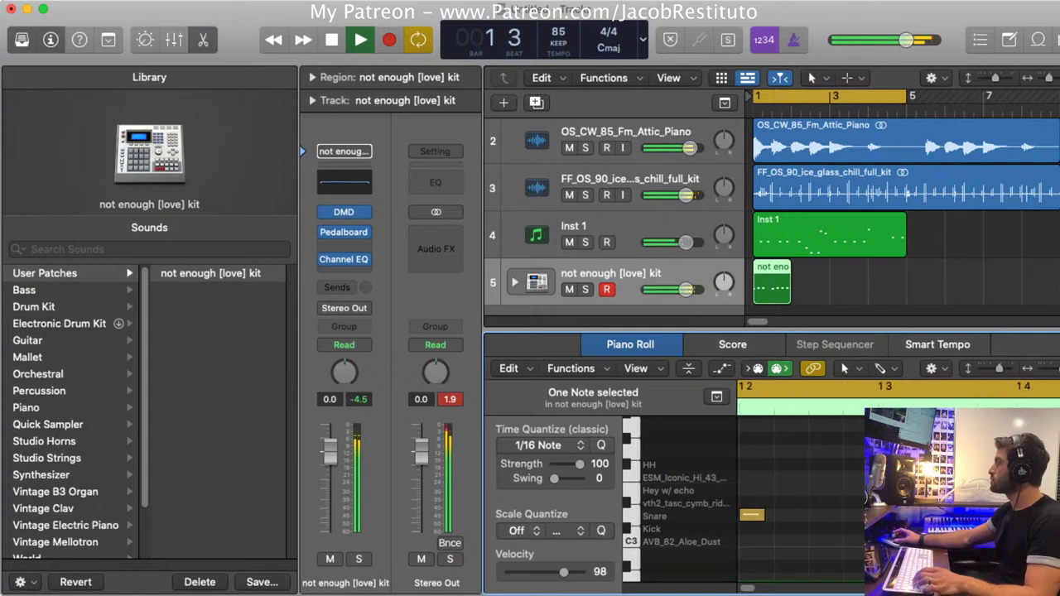
pyautogui.press('space')
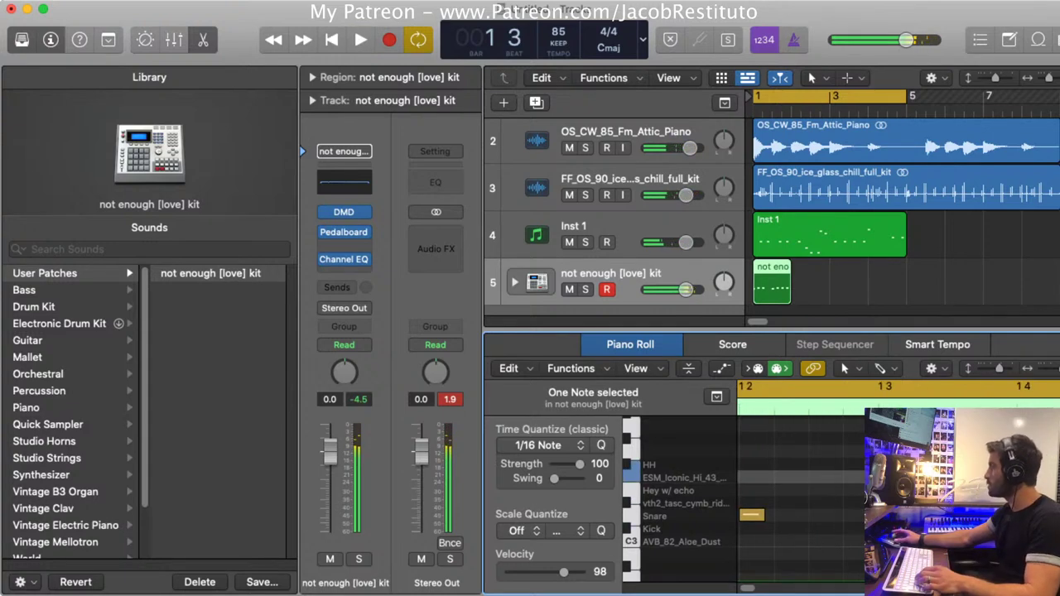
pyautogui.press('space')
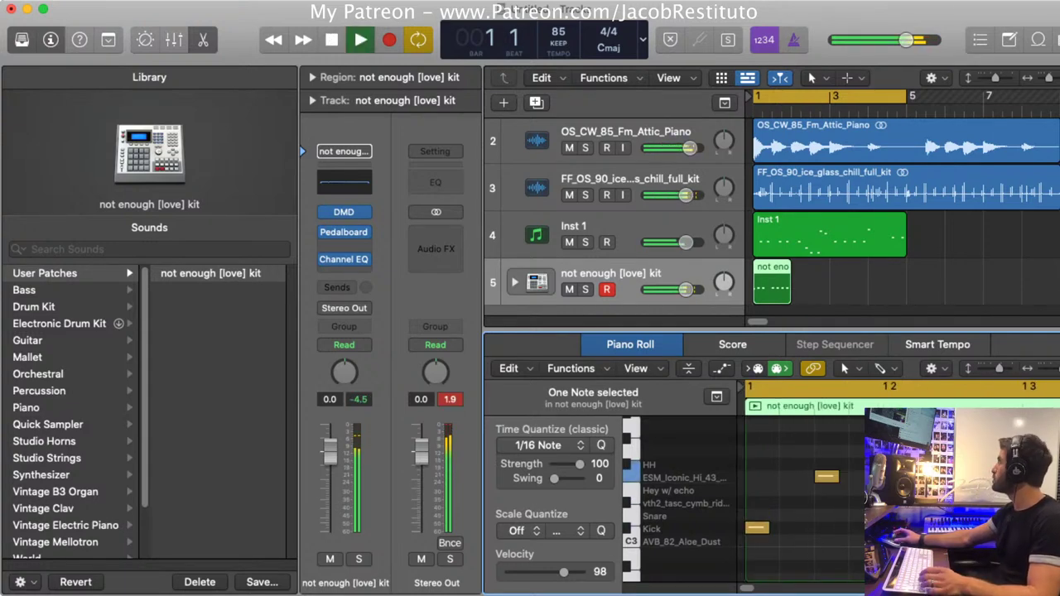
pyautogui.press('space')
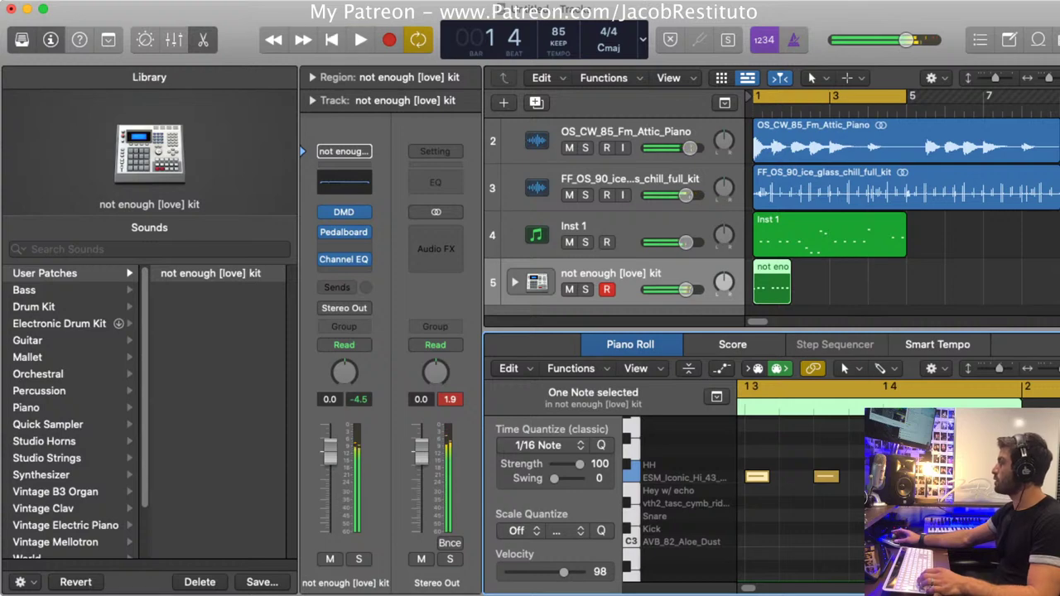
# Move the note half a beat after beat 3 in bar 1 from ESM_Iconic_Hi_43 down to Snare and audition the pattern twice
pyautogui.moveTo(826, 476); pyautogui.dragTo(825, 515)
pyautogui.press('space')
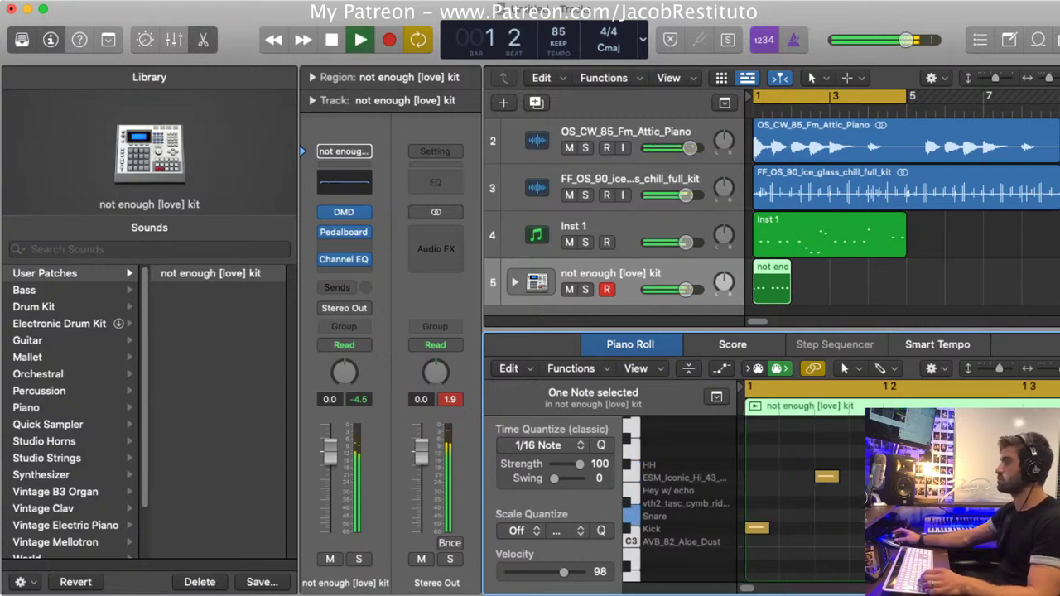
pyautogui.press('space')
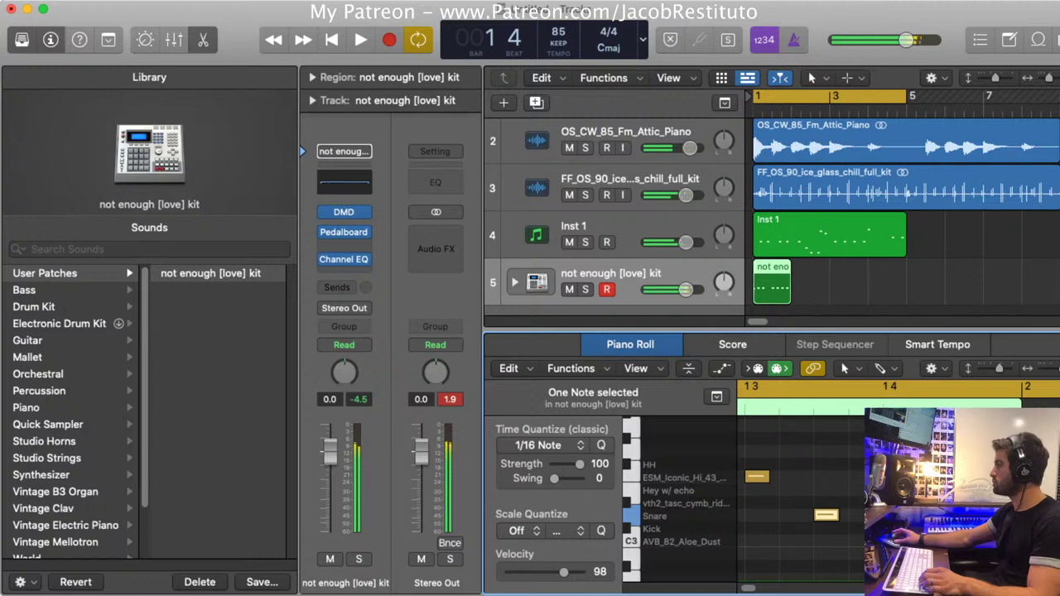
pyautogui.press('space')
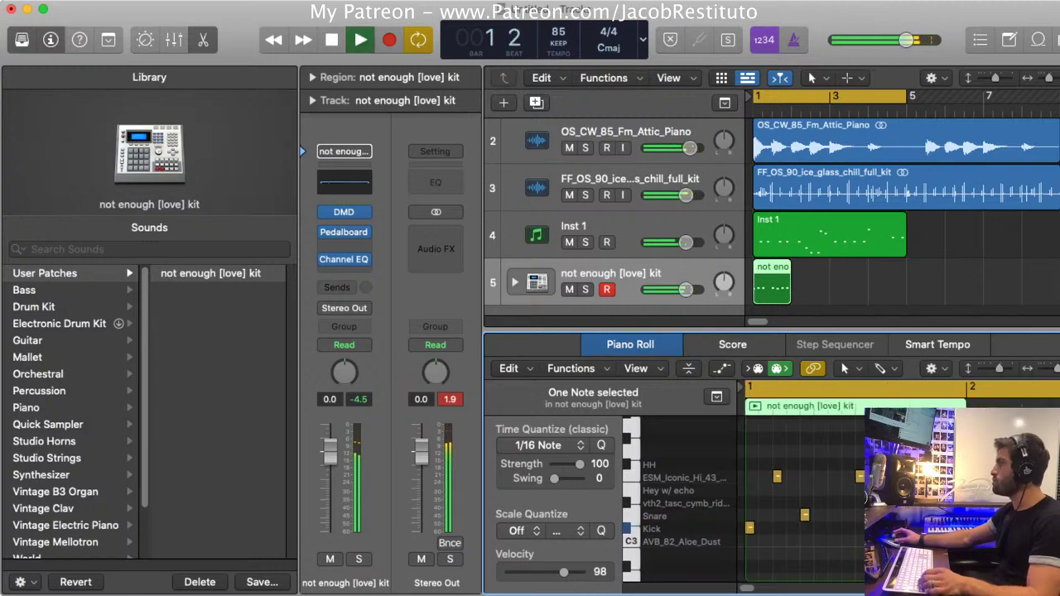
pyautogui.press('space')
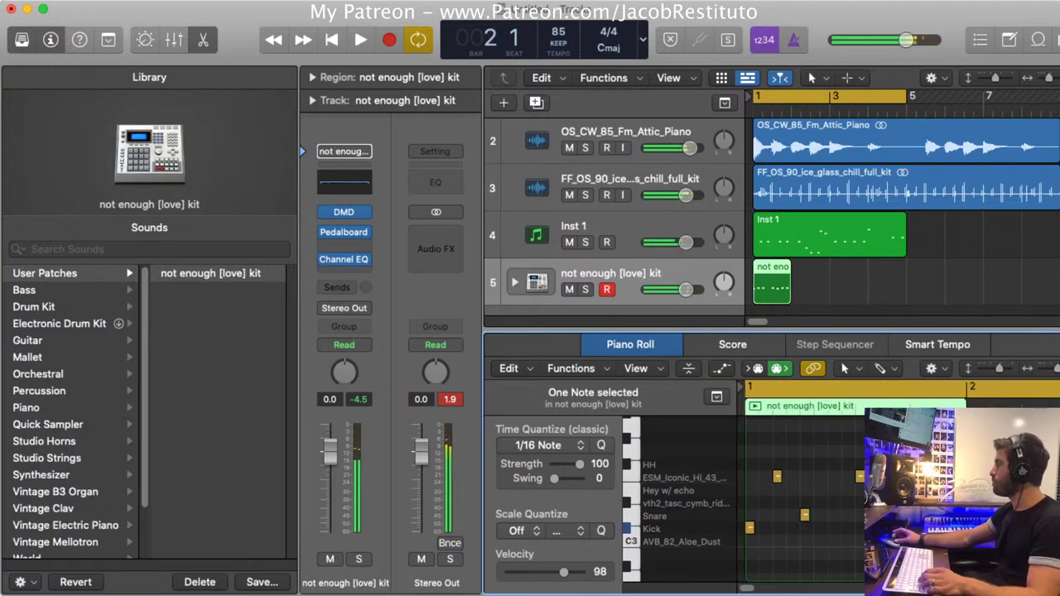
# Repeat the one-bar drum kit region into bar 2 and play the arrangement from the start
pyautogui.press('Tab')
pyautogui.press('super+r')
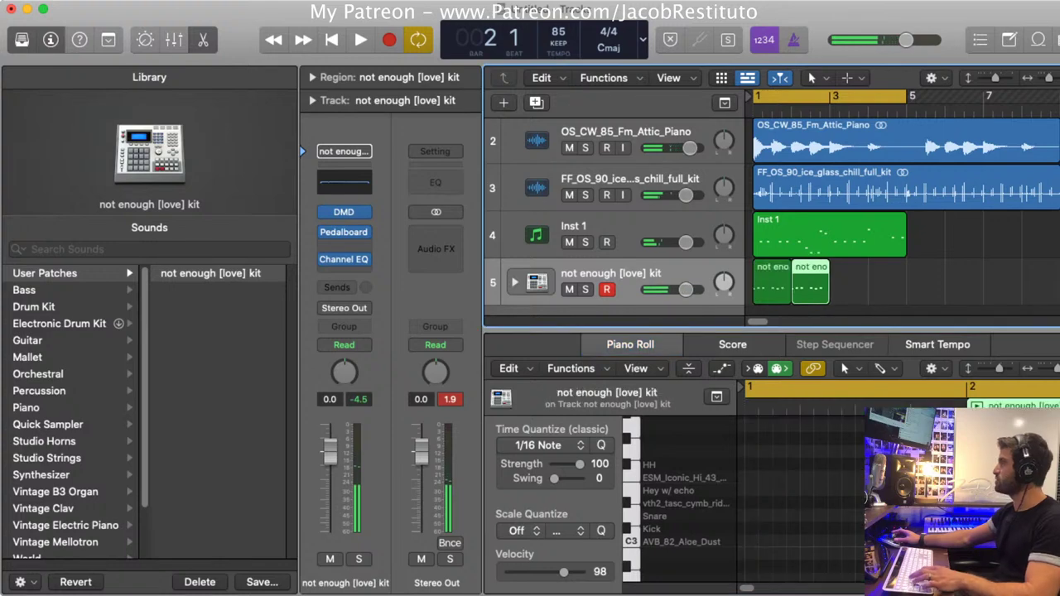
pyautogui.press('space')
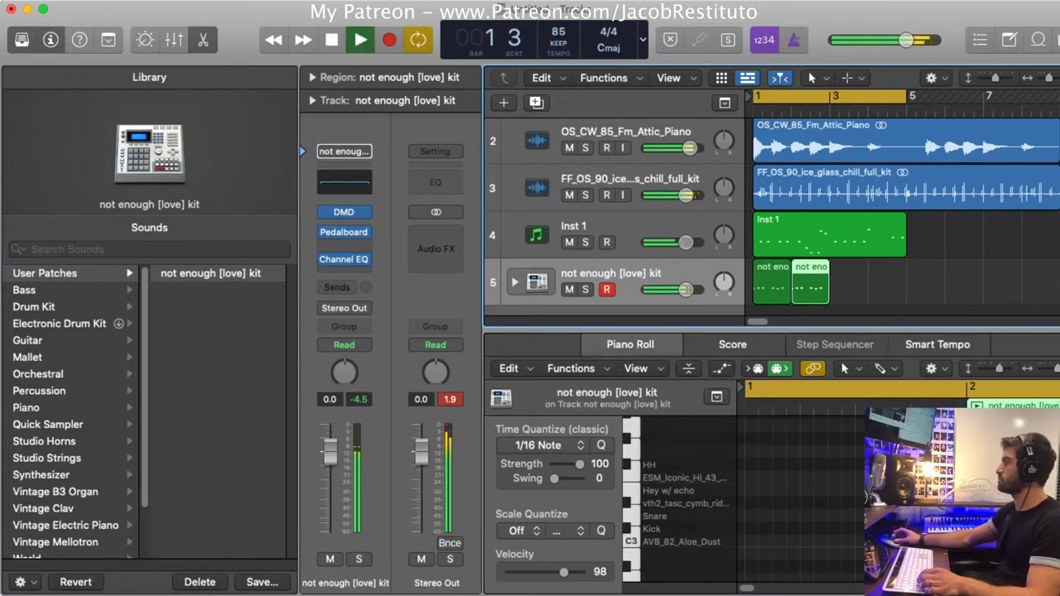
pyautogui.press('space')
# Select the ESM_Iconic_Hi_43 note on beat 3 of the first kit region and play the opening bars to check it
pyautogui.press('Left')
pyautogui.press('Tab')
pyautogui.press('Left')
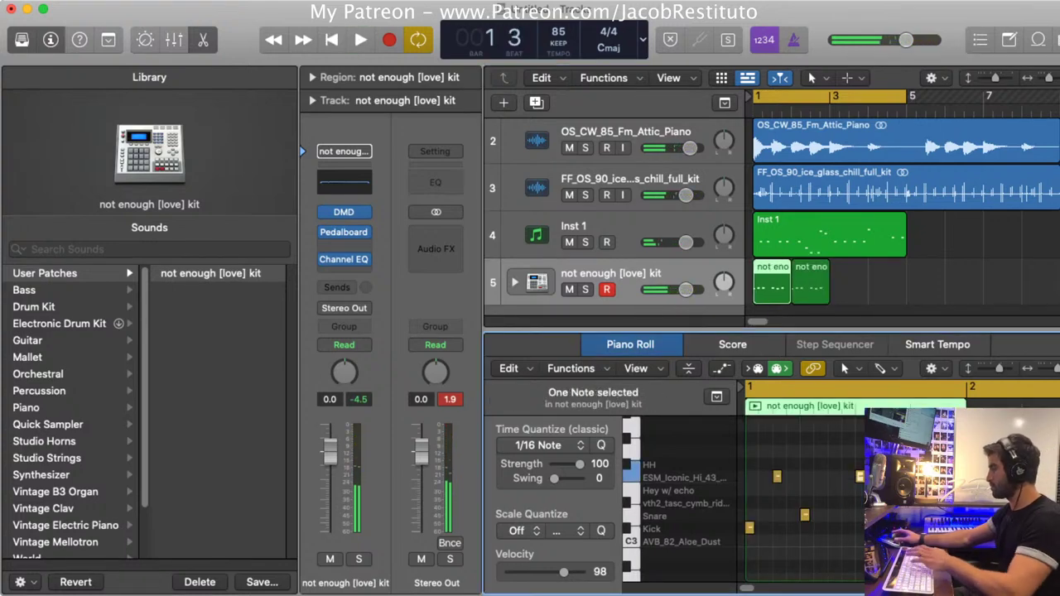
pyautogui.press('space')
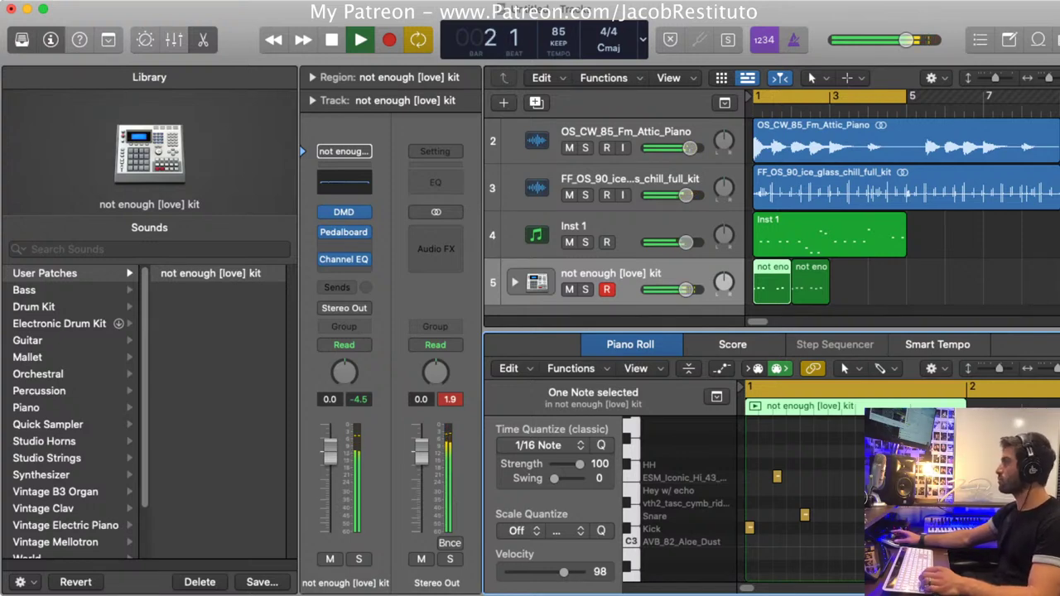
pyautogui.press('space')
# Select the second kit region and play the arrangement from the beginning through bar 2
pyautogui.press('Tab')
pyautogui.press('Right')
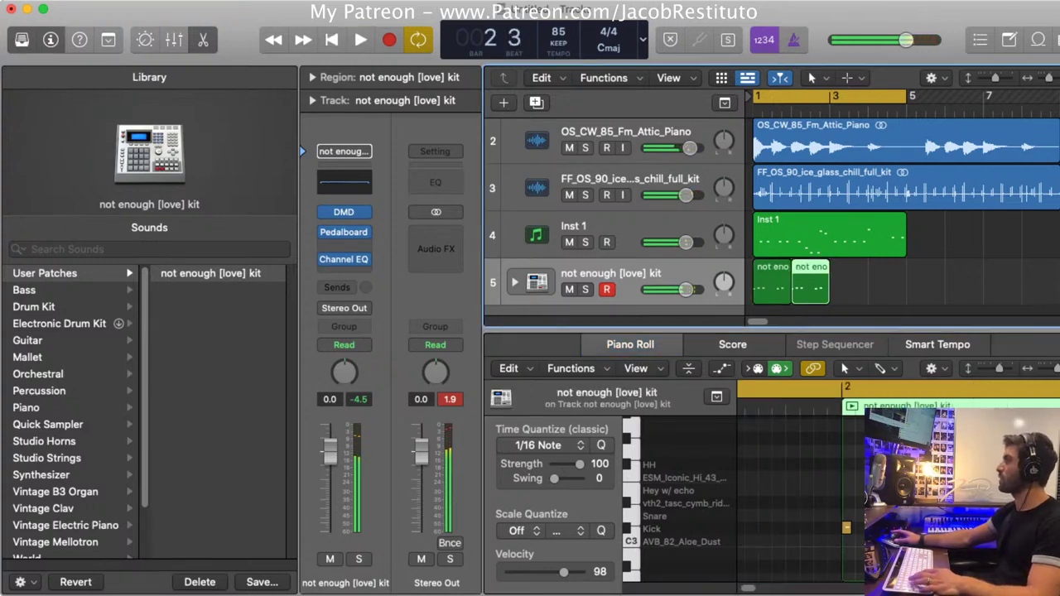
pyautogui.press('Return')
pyautogui.press('space')
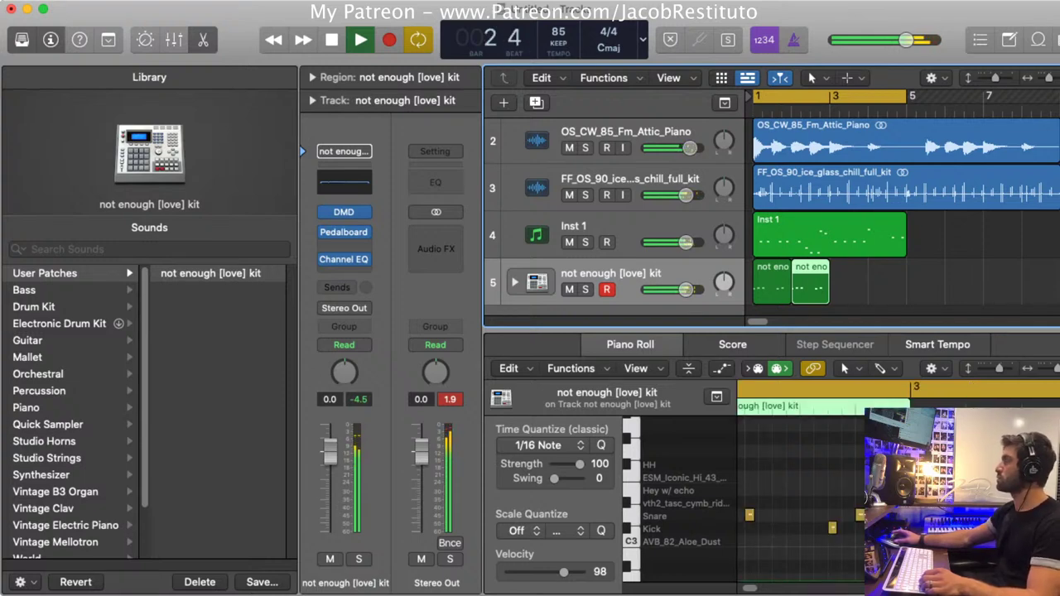
pyautogui.press('space')
# Select both kit regions, repeat them to fill bars 3 and 4, and start playback
pyautogui.hotkey('shift', 'Left')
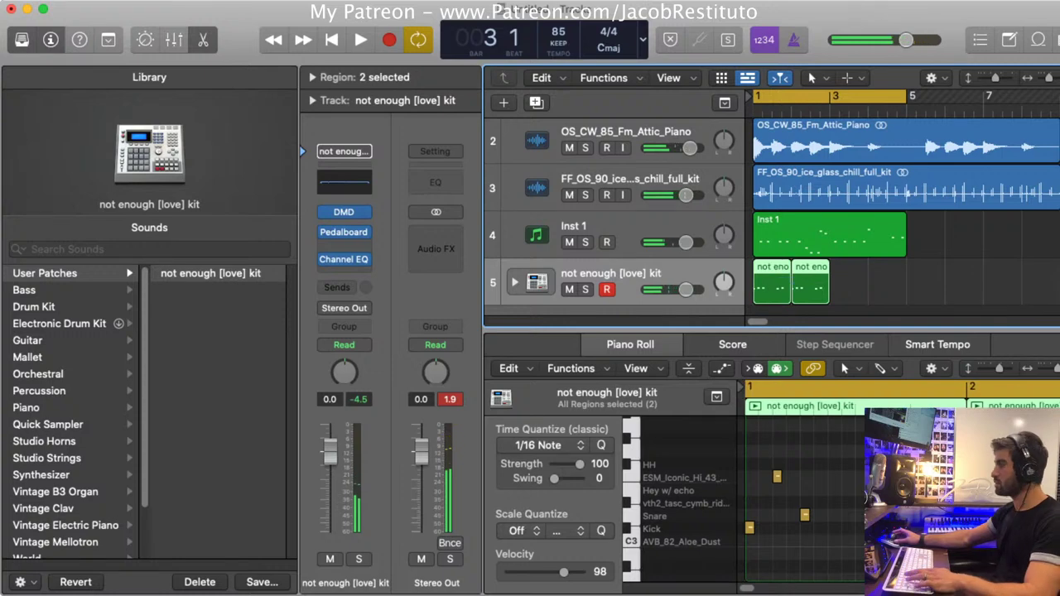
pyautogui.press('super+r')
pyautogui.press('space')
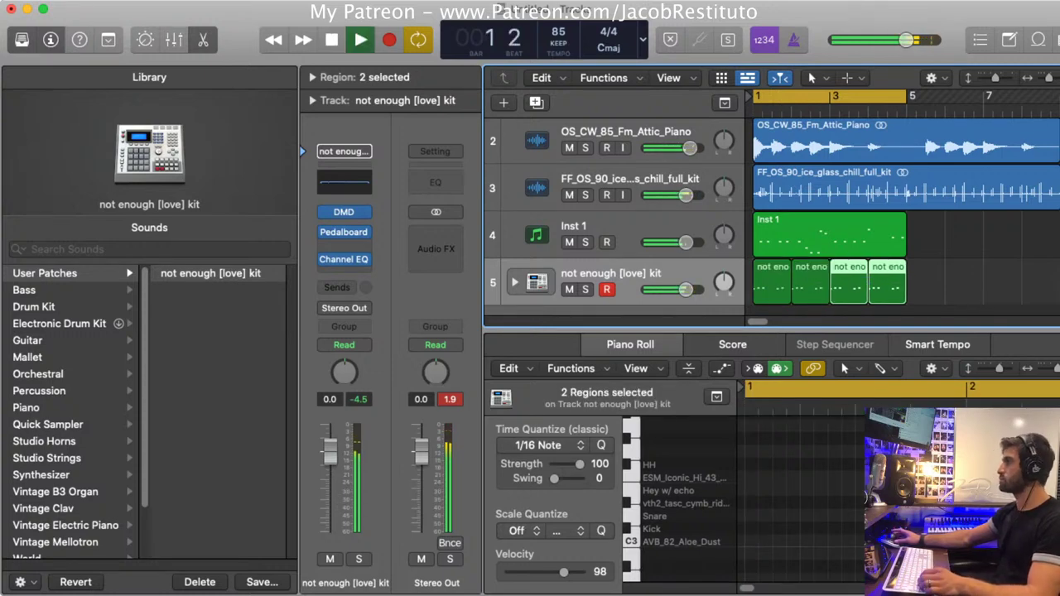
# Expand the not enough [love] kit stack and lower the volume of its Snare track to -20.5 dB
pyautogui.click(514, 281)
pyautogui.scroll(-5, 772, 217)
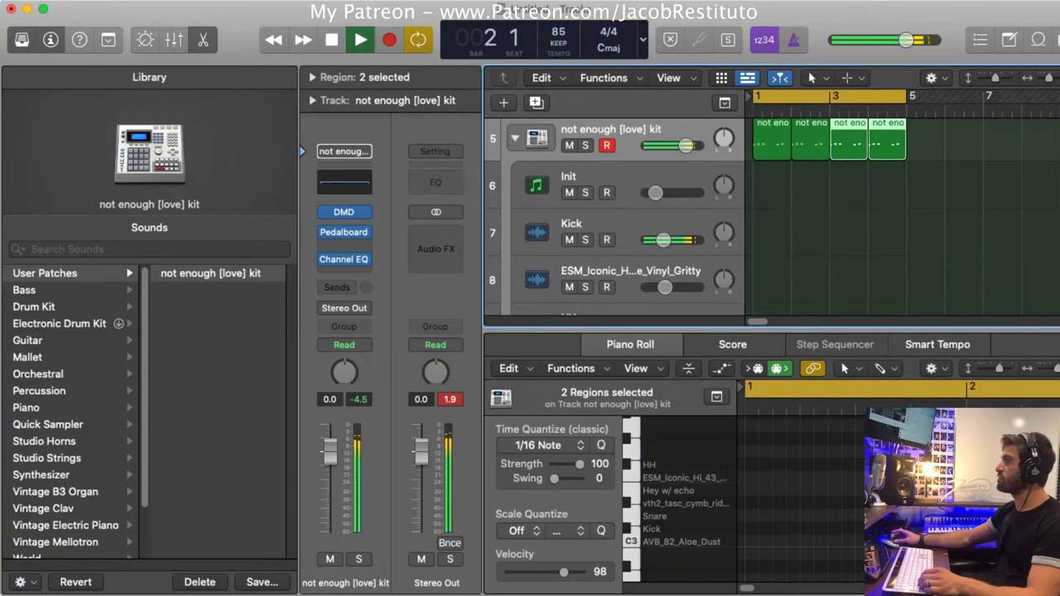
pyautogui.click(613, 295)
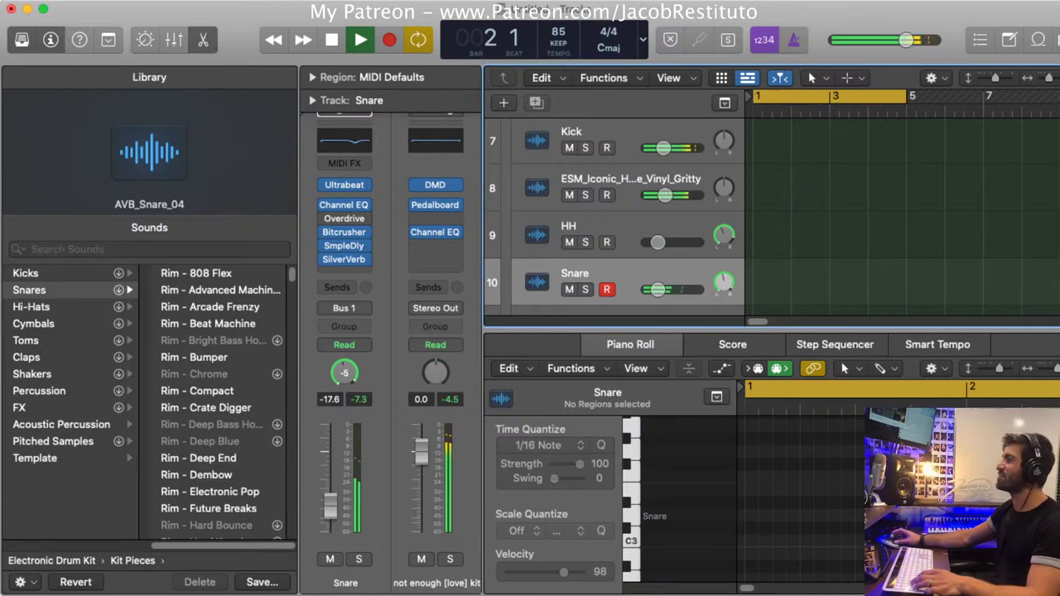
pyautogui.moveTo(330, 504); pyautogui.dragTo(331, 509)
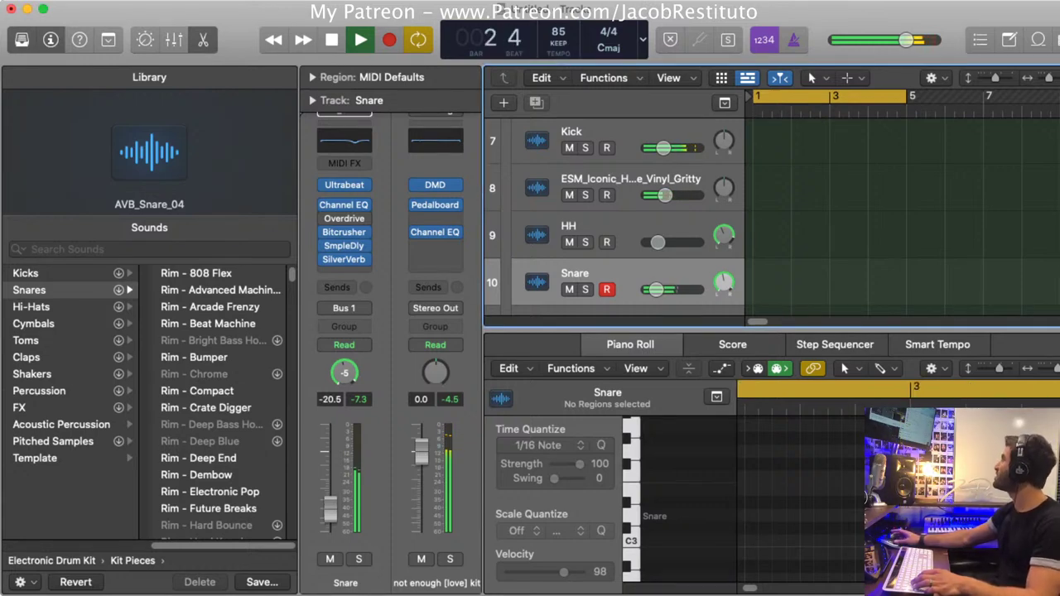
# Select the main not enough [love] kit track again, collapse its subtracks and stop playback
pyautogui.scroll(3, 621, 217)
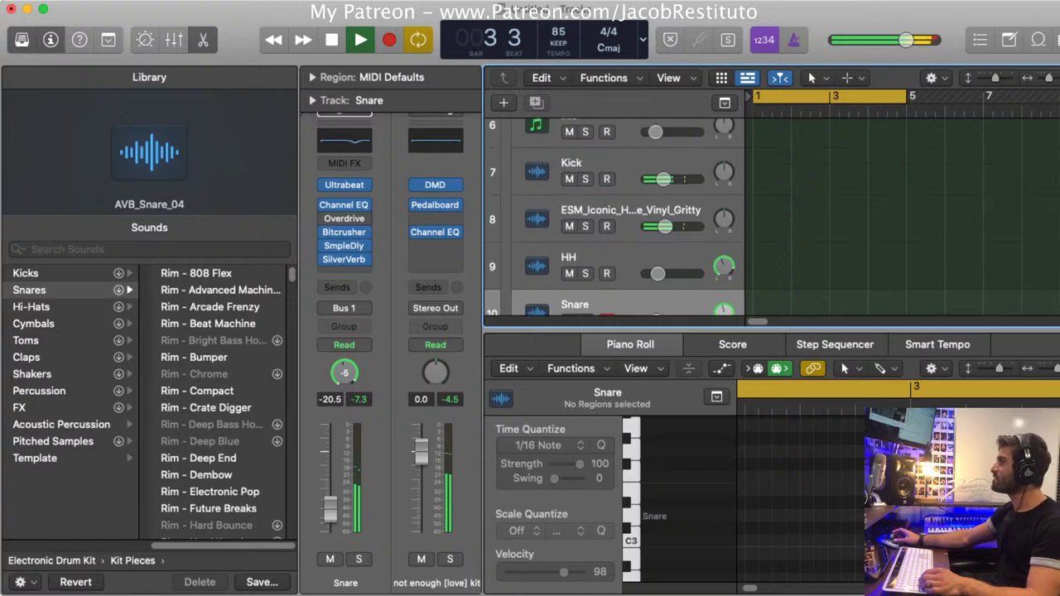
pyautogui.scroll(5, 621, 217)
pyautogui.click(621, 253)
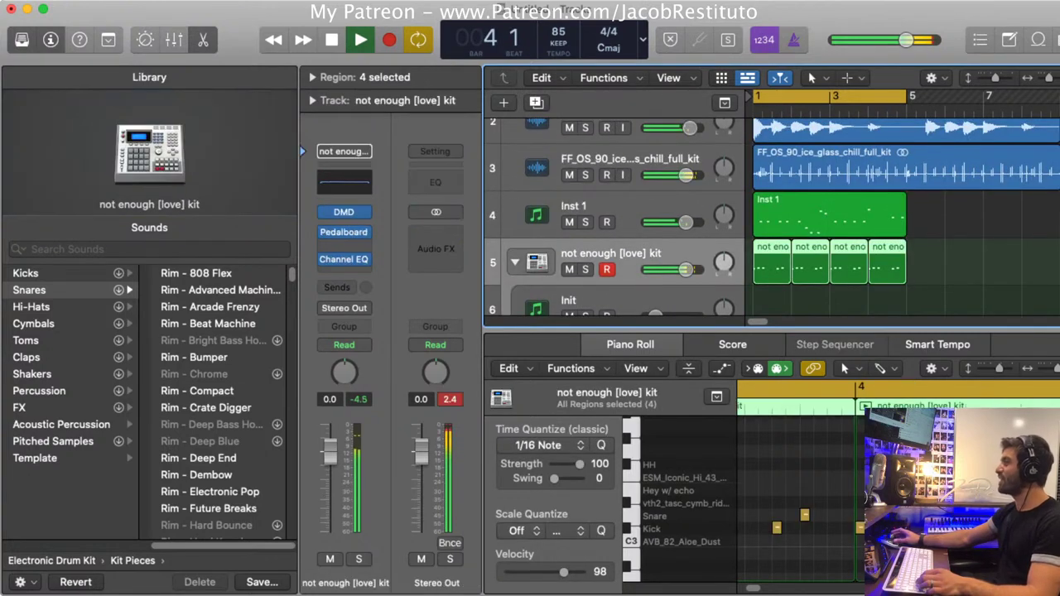
pyautogui.click(514, 262)
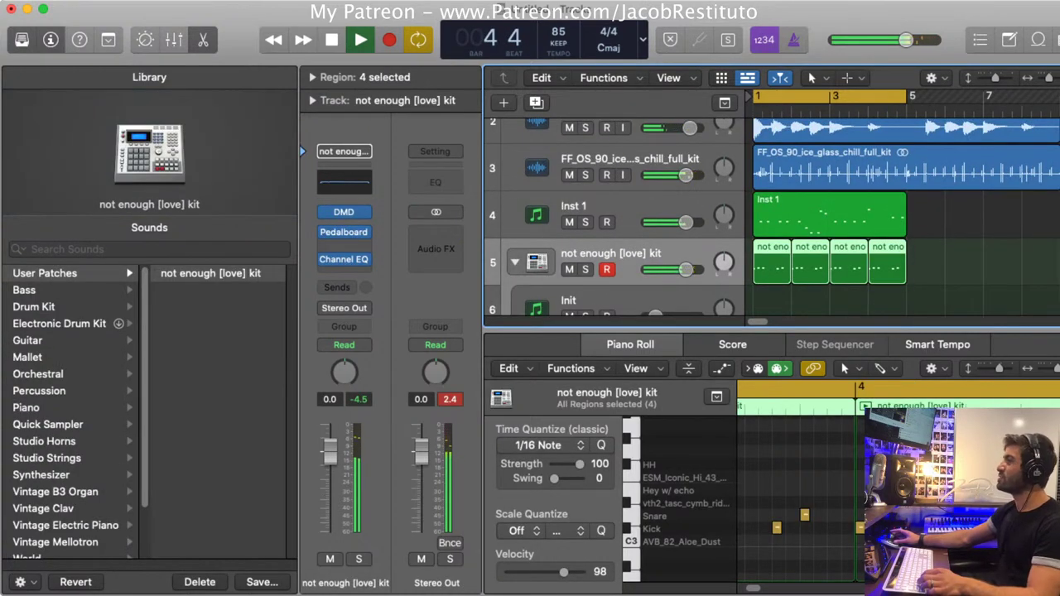
pyautogui.press('space')
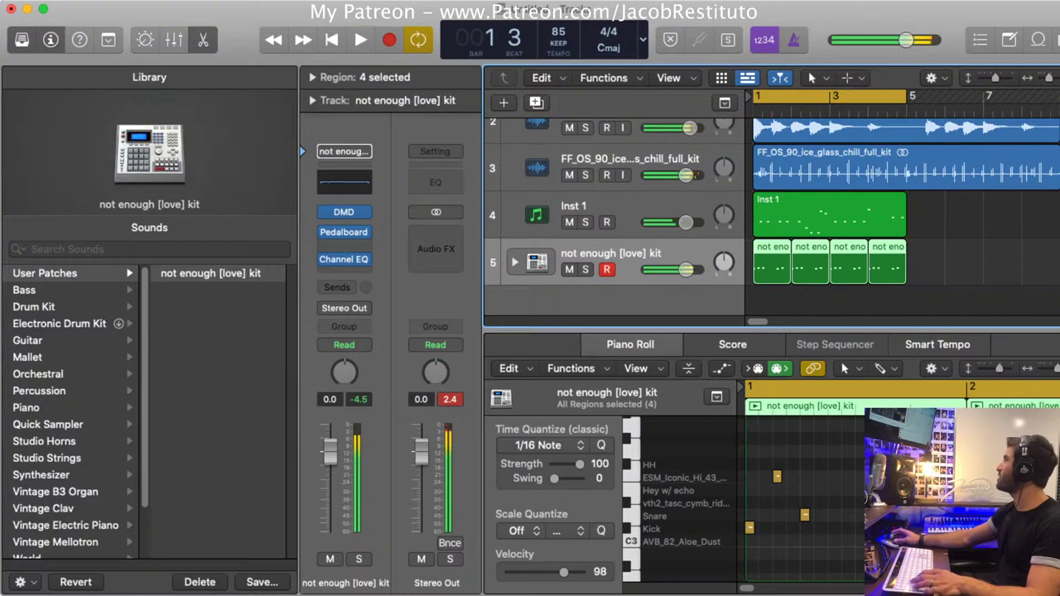
# Add the et_drum_84_base_hat loop on a new track at bar 1, lower its volume to -11.2 dB and start playback
pyautogui.press('super+shift+a')
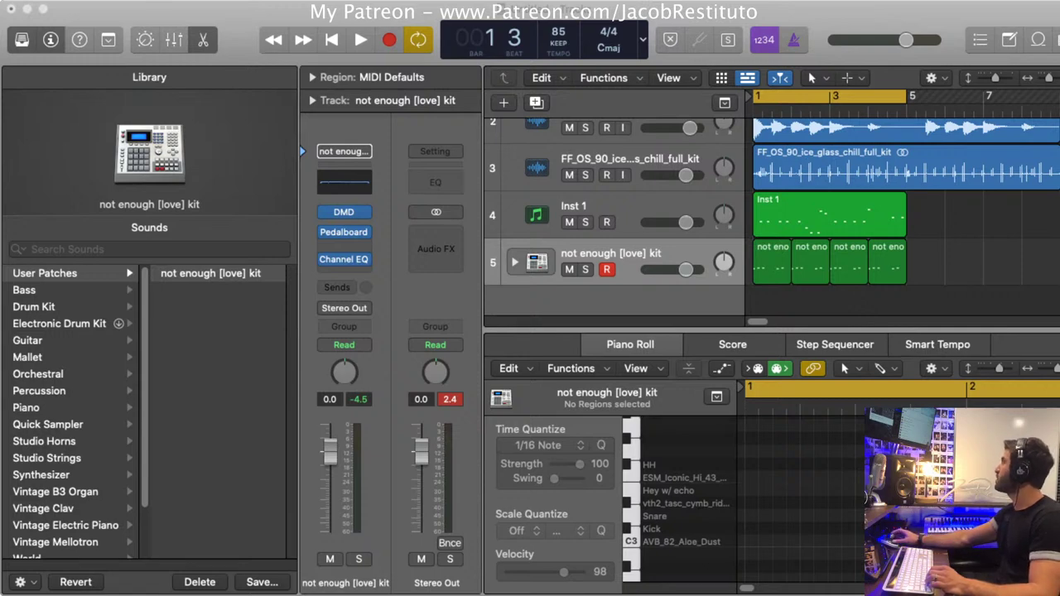
pyautogui.moveTo(1059, 296); pyautogui.dragTo(755, 296)
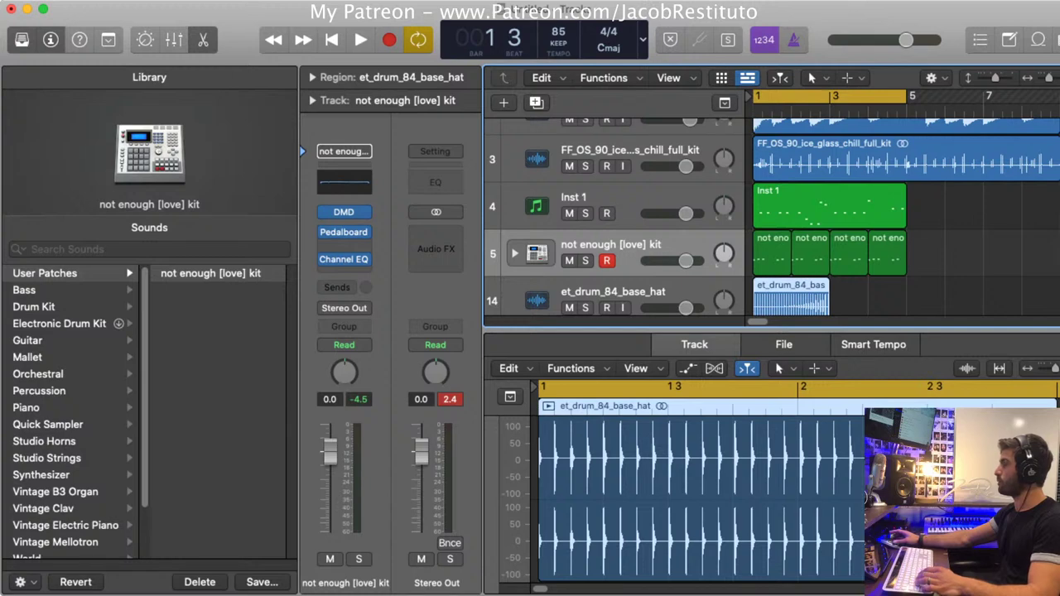
pyautogui.moveTo(686, 307); pyautogui.dragTo(665, 307)
pyautogui.press('space')
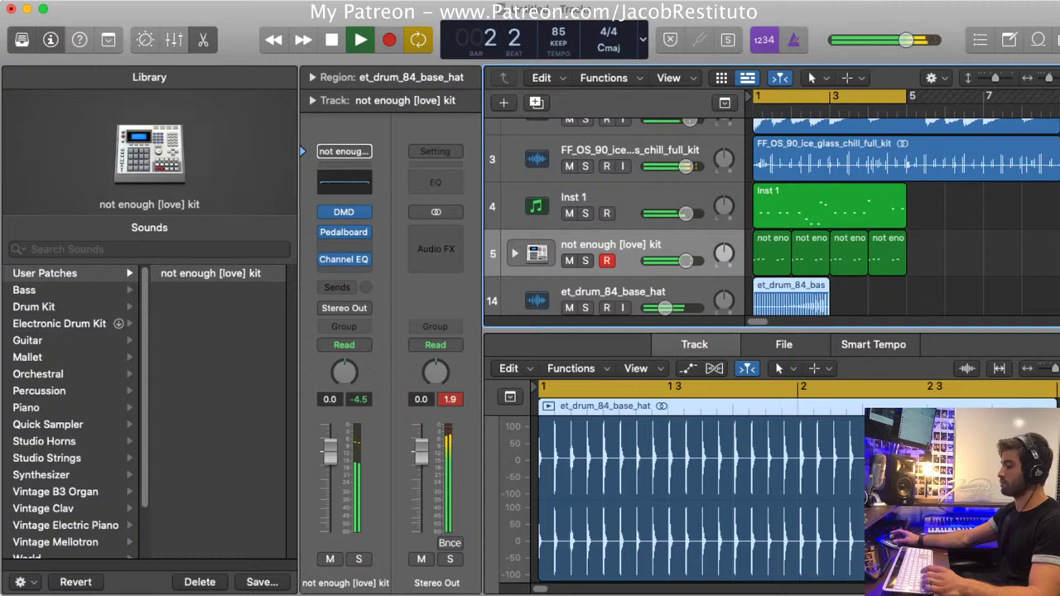
# Extend the et_drum_84_base_hat region to the start of bar 5 and hide the Library
pyautogui.hotkey('alt', 'shift', 'd')
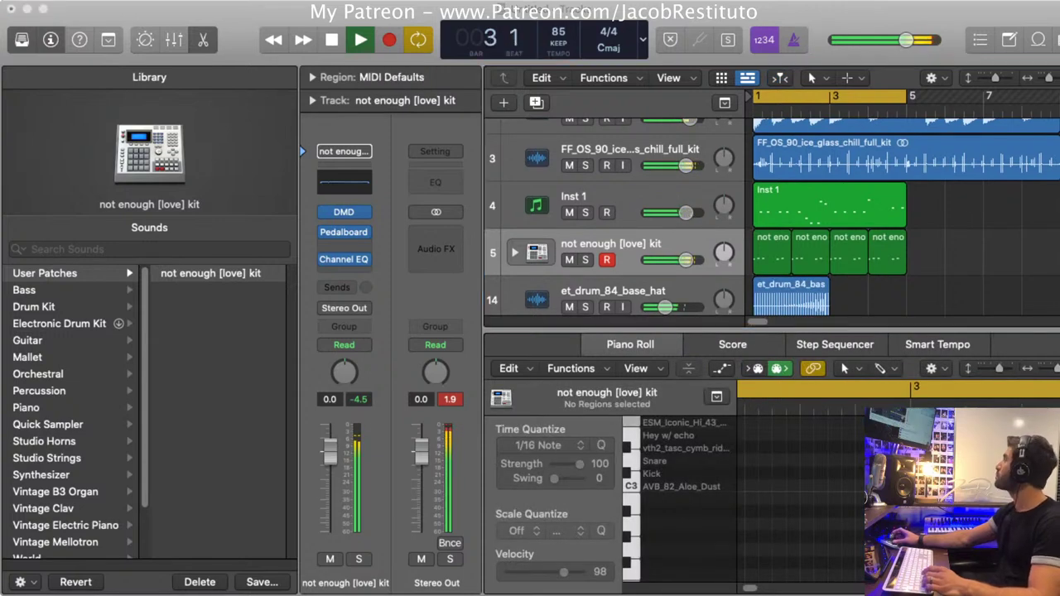
pyautogui.click(790, 296)
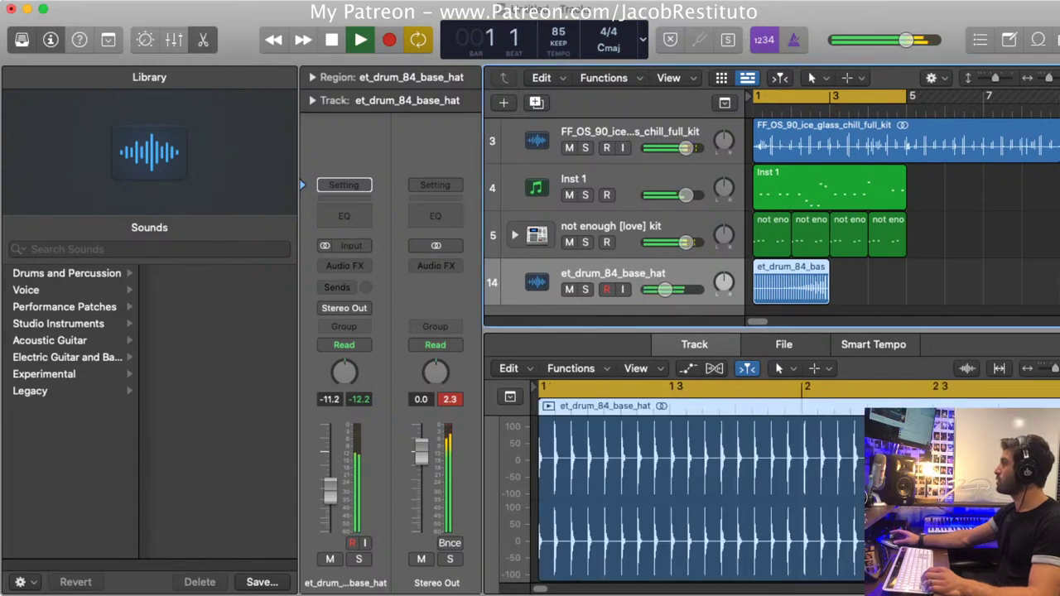
pyautogui.moveTo(827, 296); pyautogui.dragTo(906, 296)
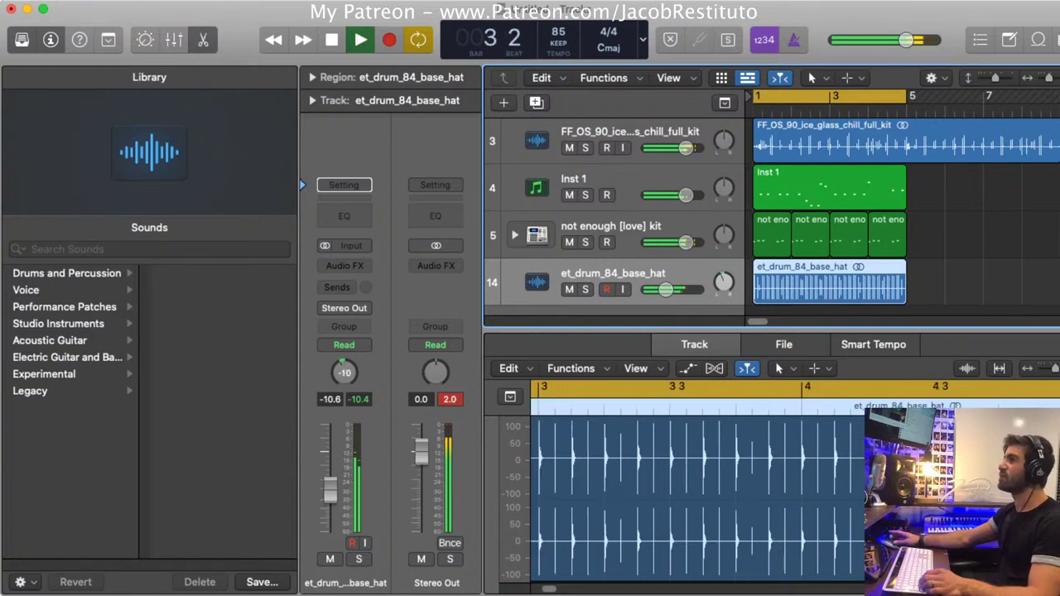
pyautogui.press('y')
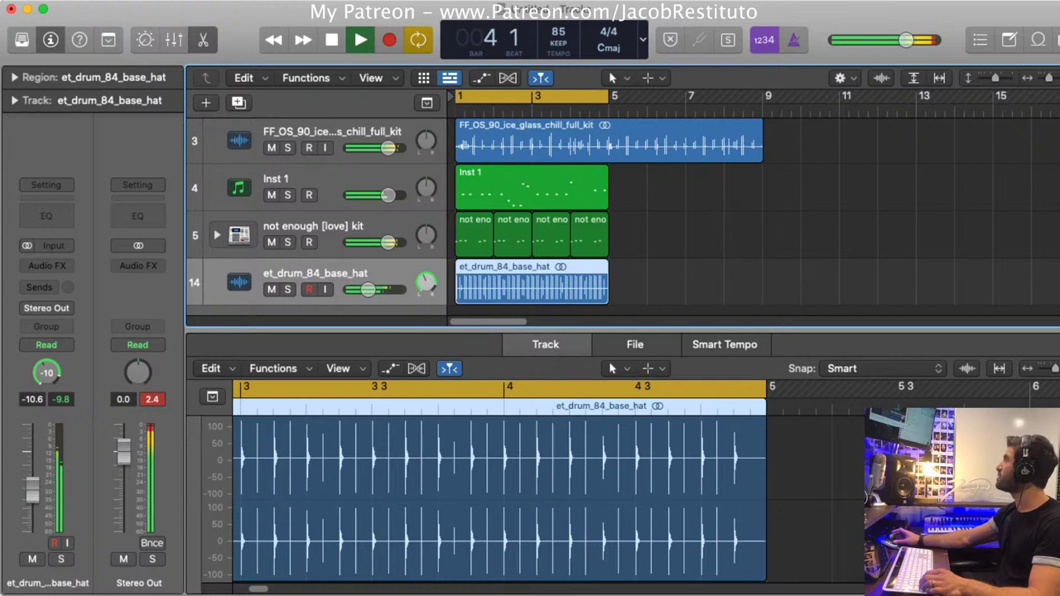
# Set the et_drum_84_base_hat track's volume to -11.0 dB, listen to the loop with the other tracks, and stop playback
pyautogui.hotkey('shift', 'd')
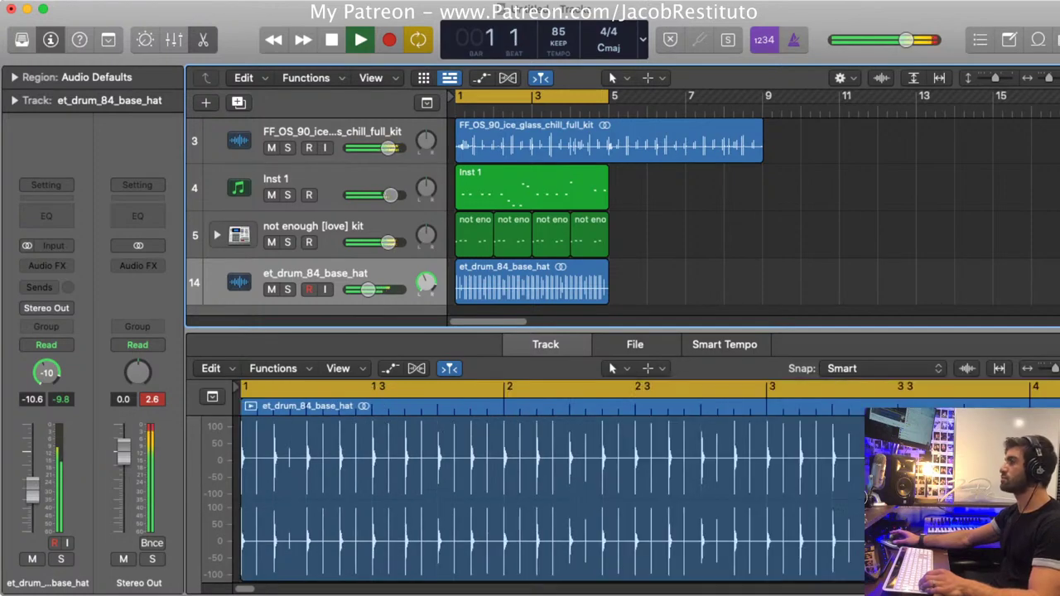
pyautogui.moveTo(368, 289); pyautogui.dragTo(367, 290)
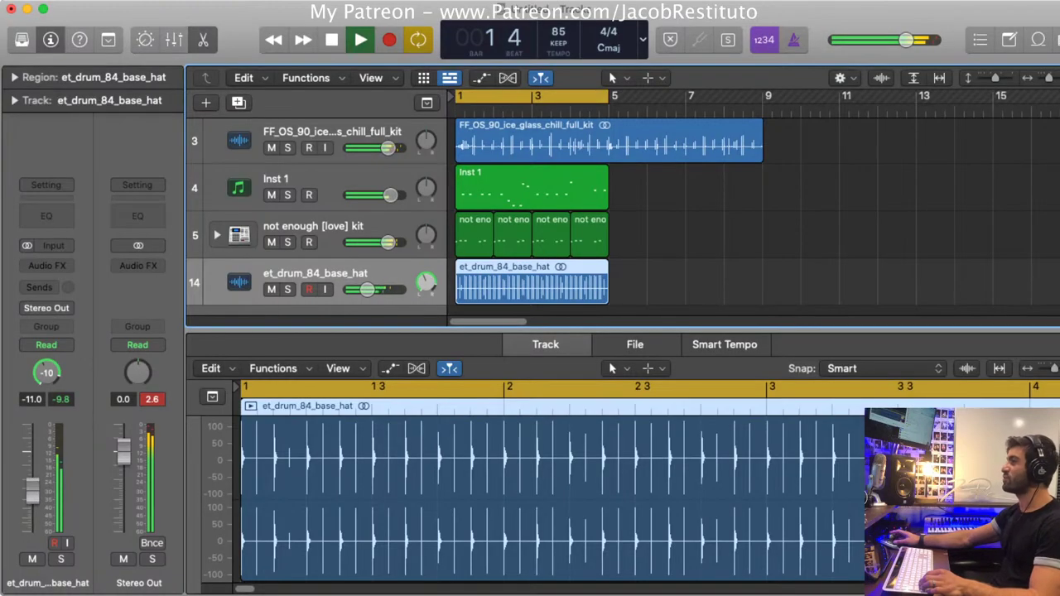
pyautogui.scroll(3, 530, 216)
pyautogui.scroll(-5, 530, 215)
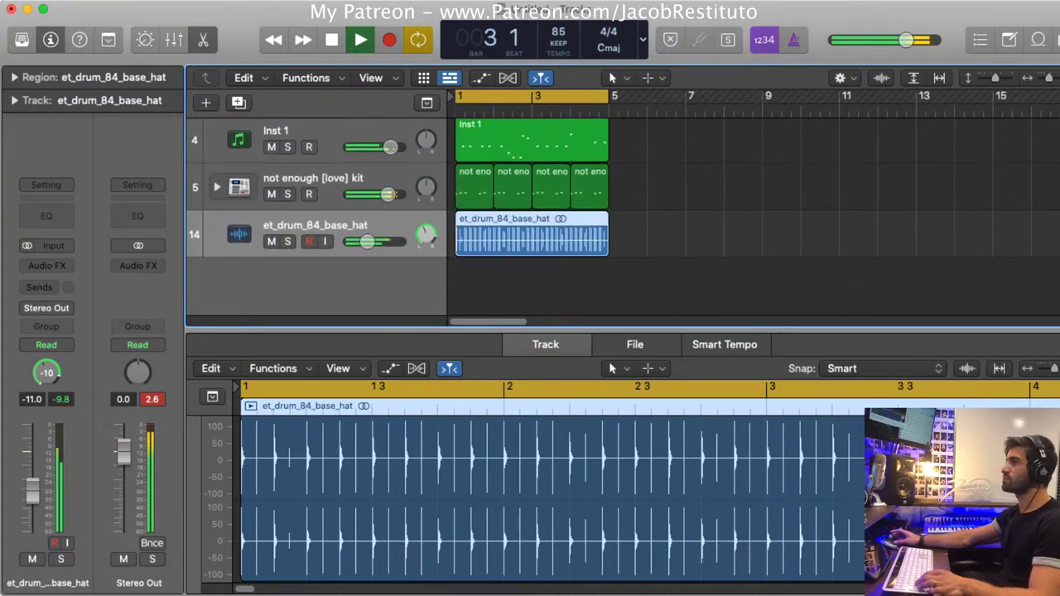
pyautogui.press('space')
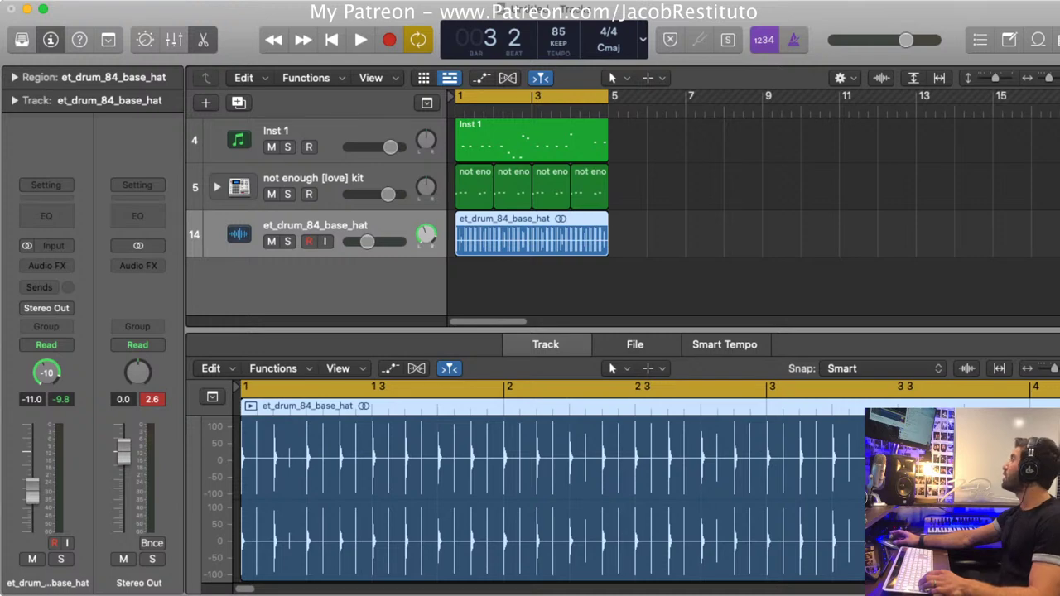
# Create a new software instrument track, load the Deep Sigh preset from 01 Synth Leads and open its RetroSyn instrument
pyautogui.press('alt+super+s')
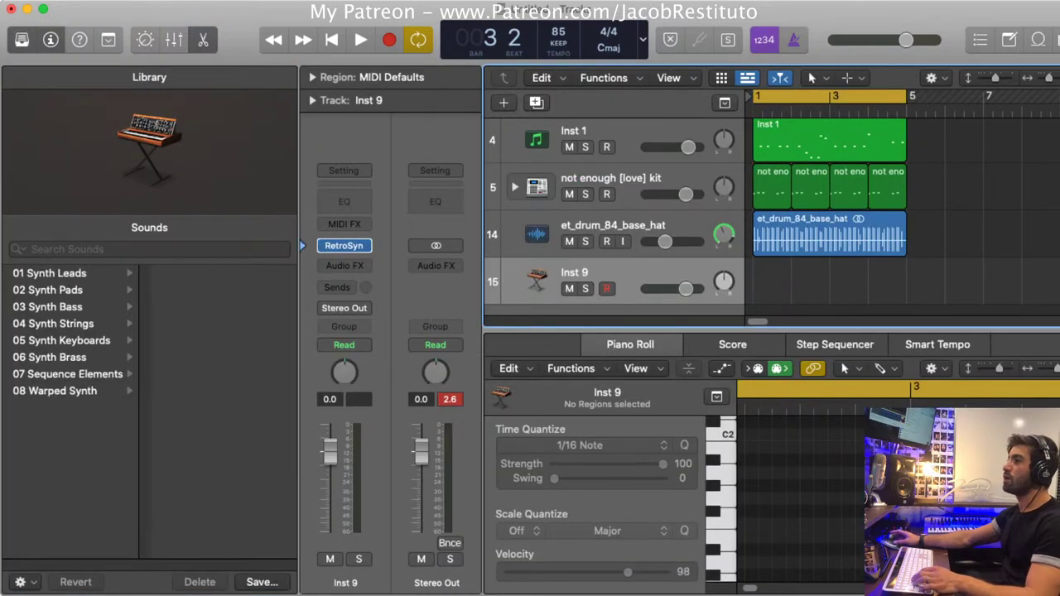
pyautogui.click(50, 273)
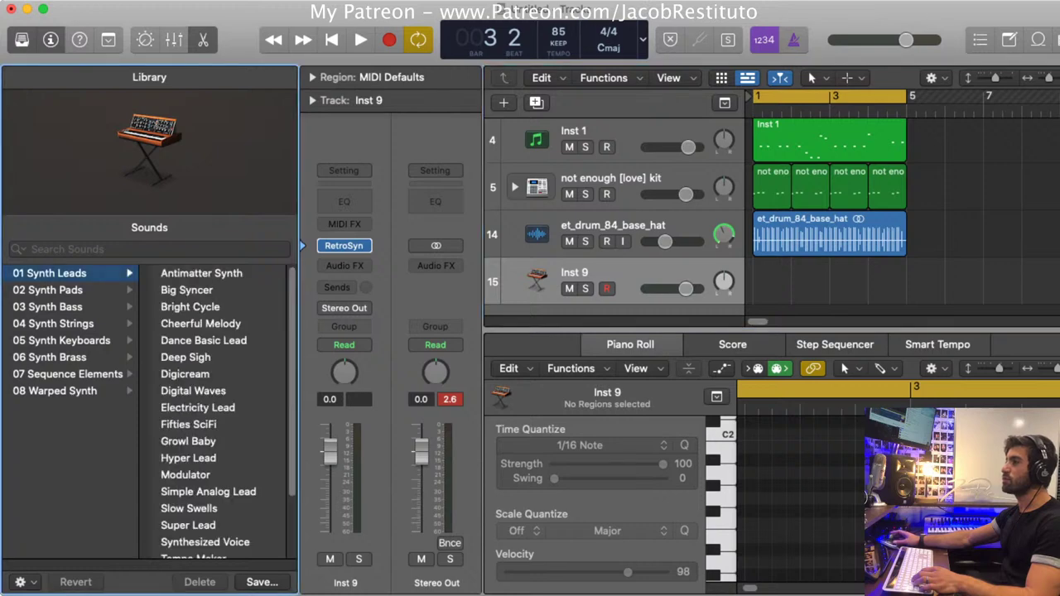
pyautogui.click(186, 357)
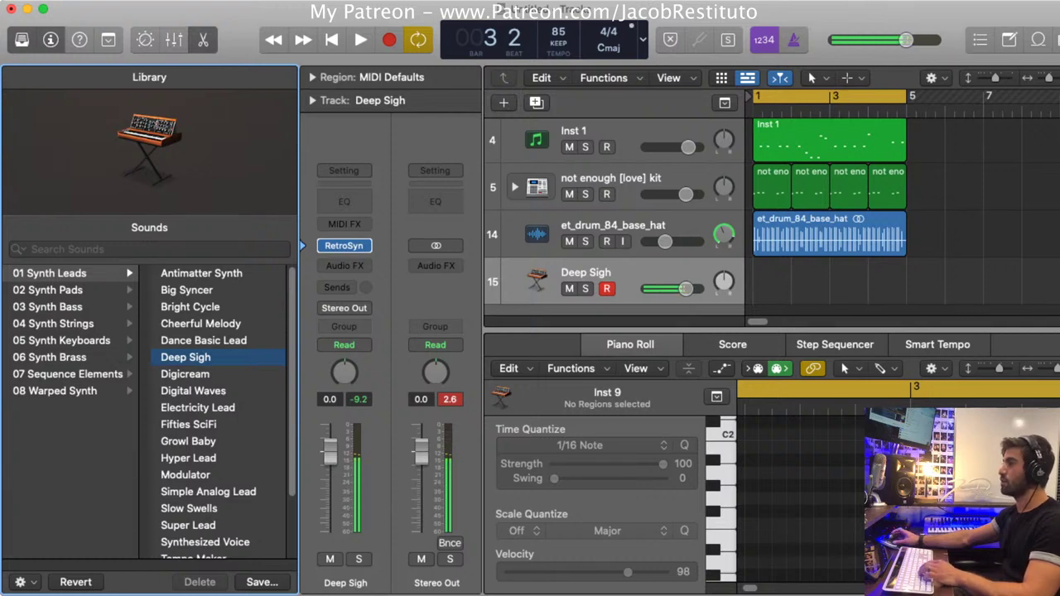
pyautogui.click(345, 245)
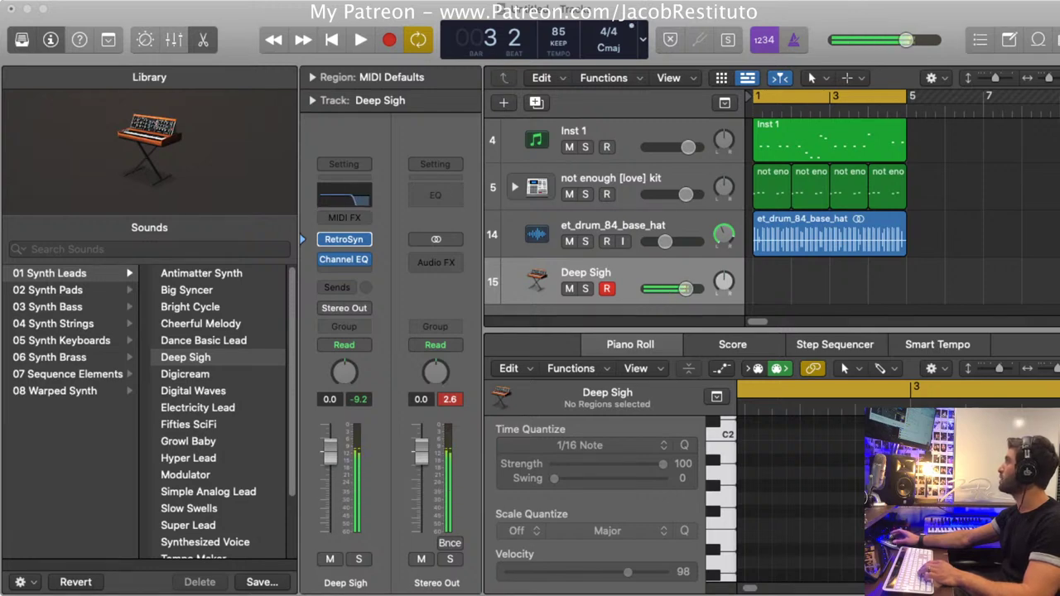
pyautogui.click(185, 357)
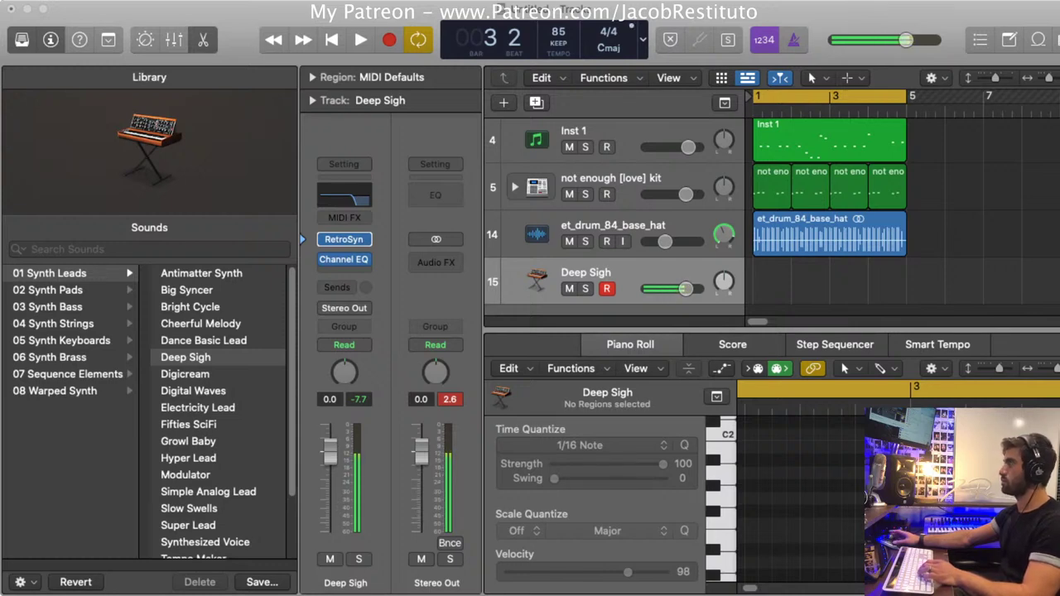
# Rehearse a melody on the Deep Sigh synth along with looped playback of the other tracks, then stop playback
pyautogui.press('Tab')
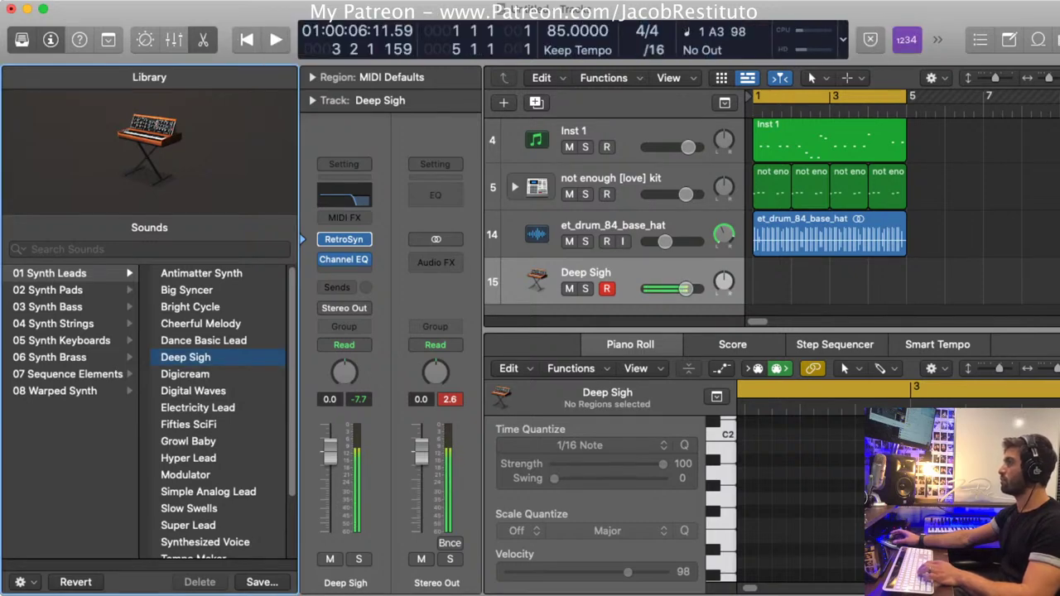
pyautogui.press('Return')
pyautogui.press('space')
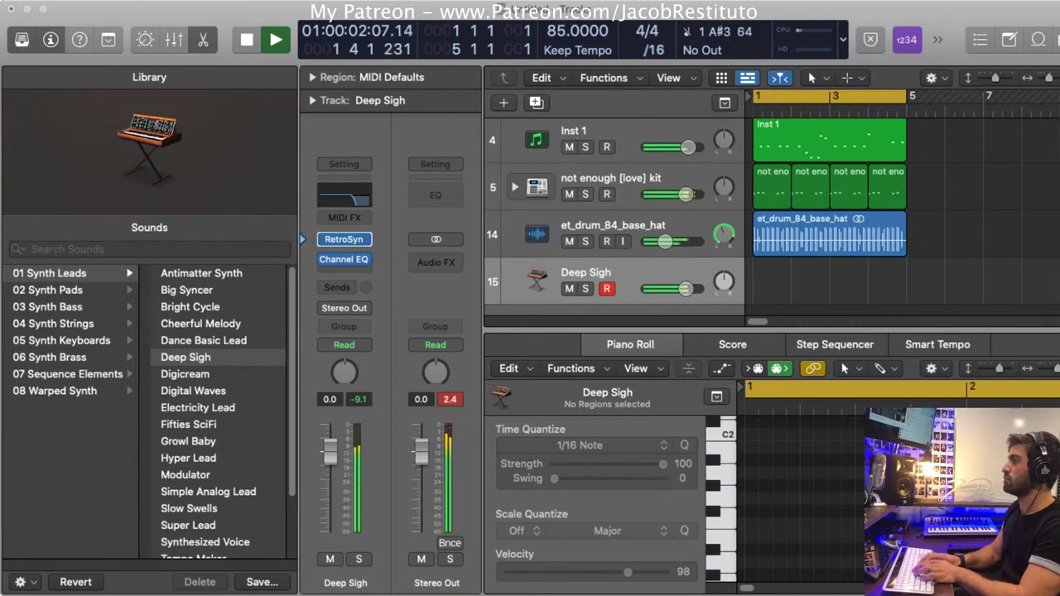
pyautogui.press('space')
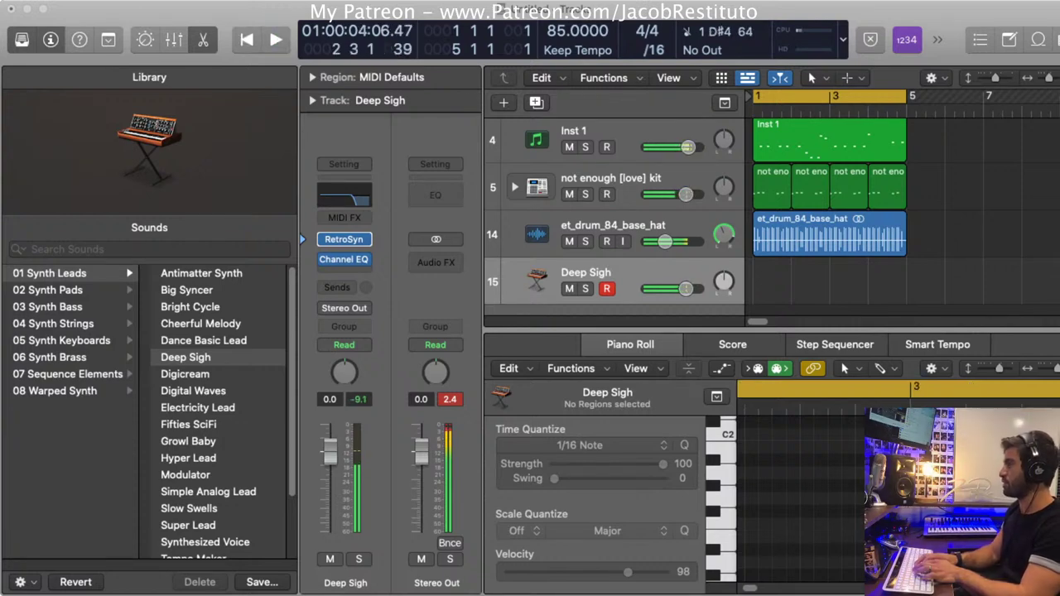
pyautogui.press('space')
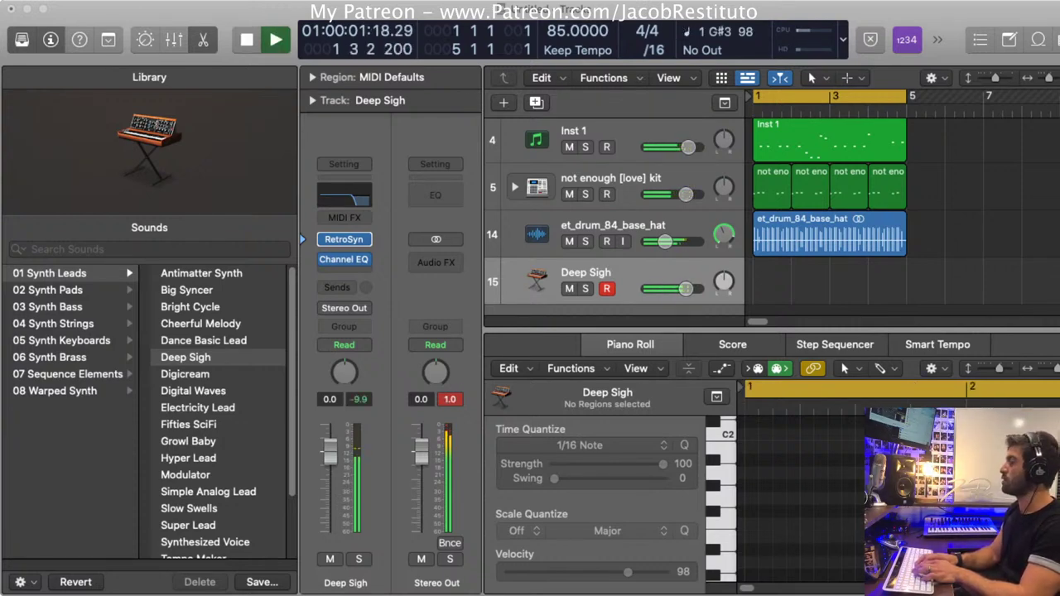
pyautogui.press('space')
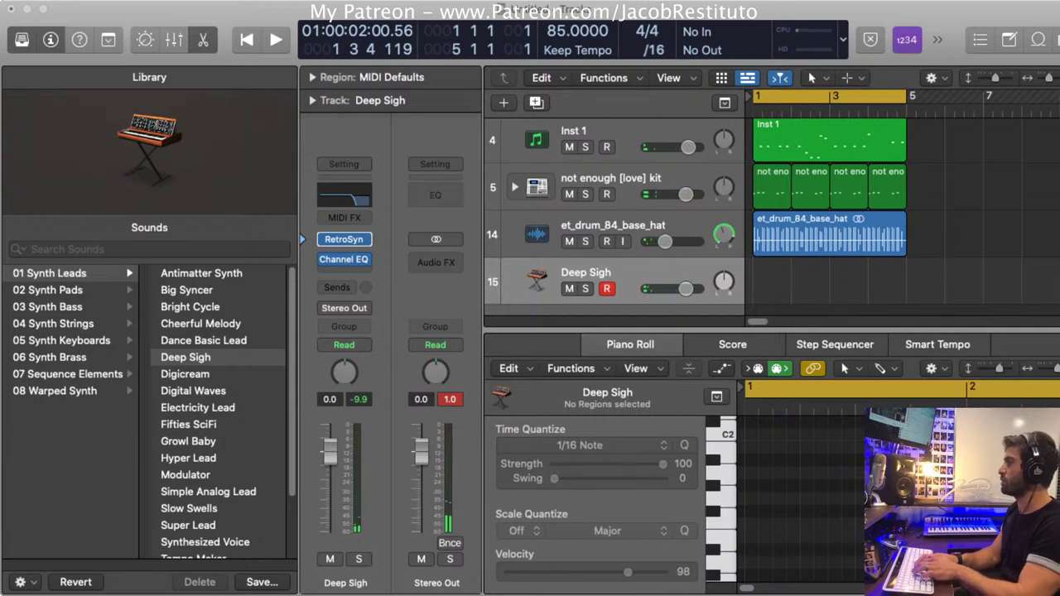
pyautogui.press('space')
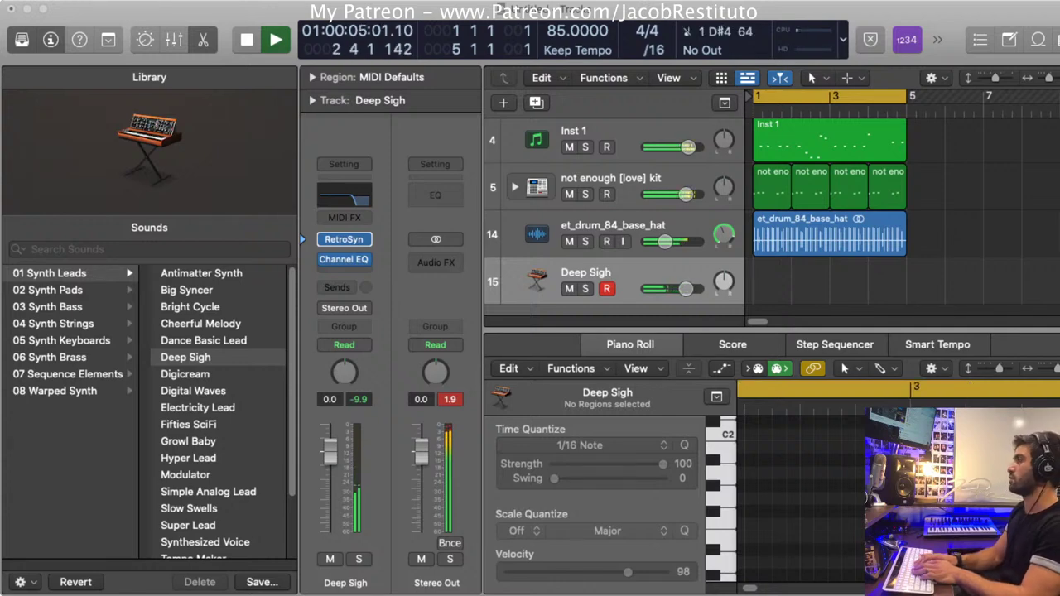
pyautogui.press('space')
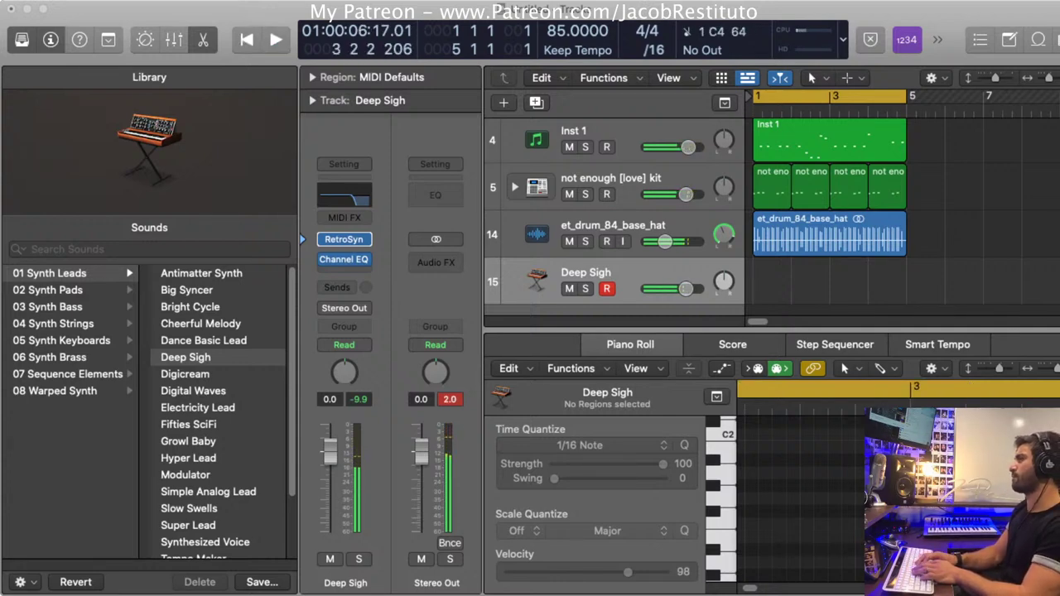
pyautogui.press('Return')
pyautogui.press('space')
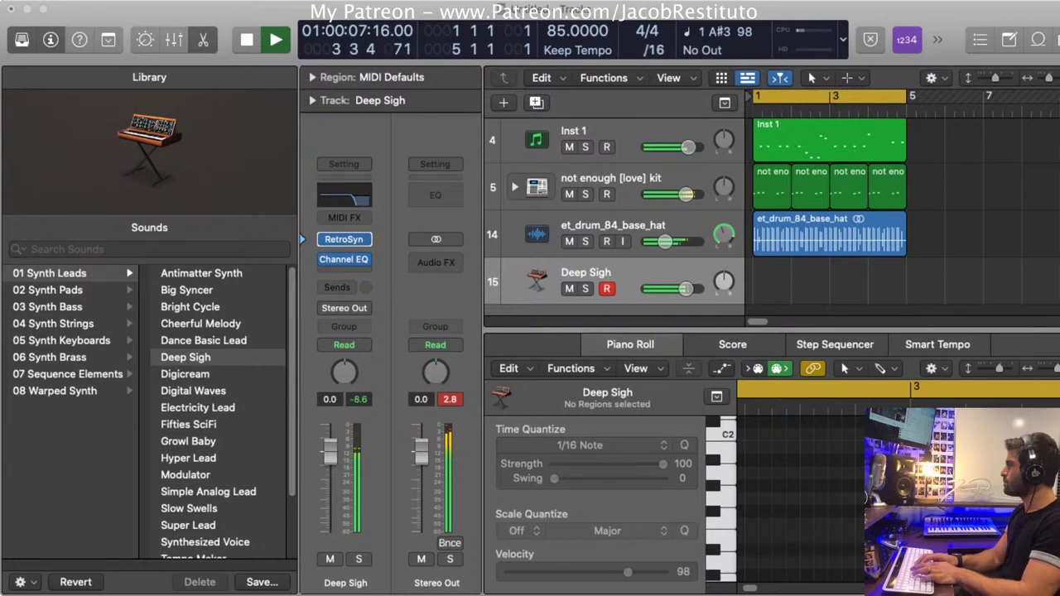
pyautogui.press('space')
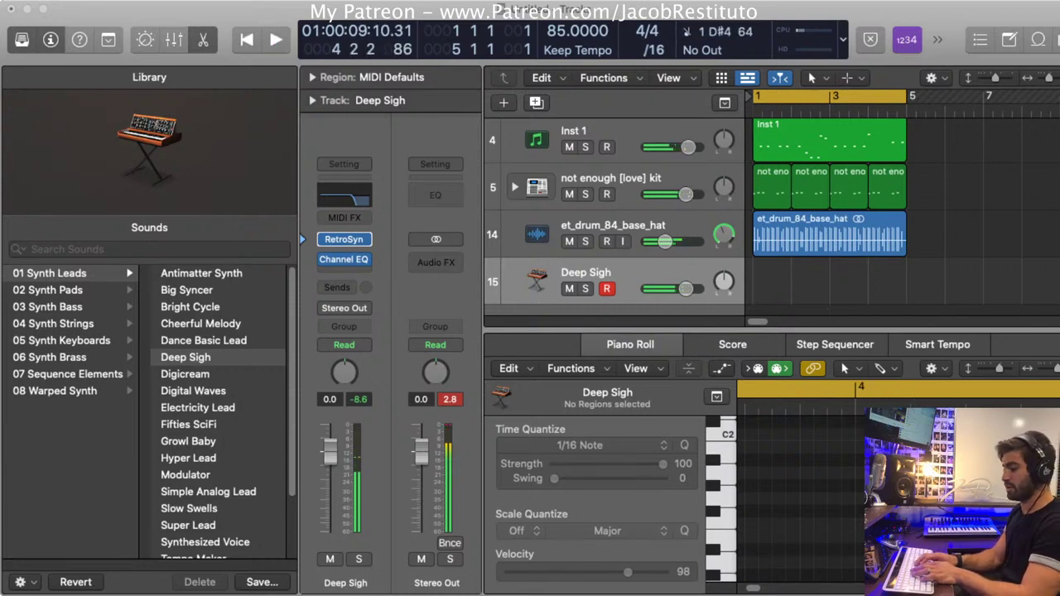
pyautogui.press('r')
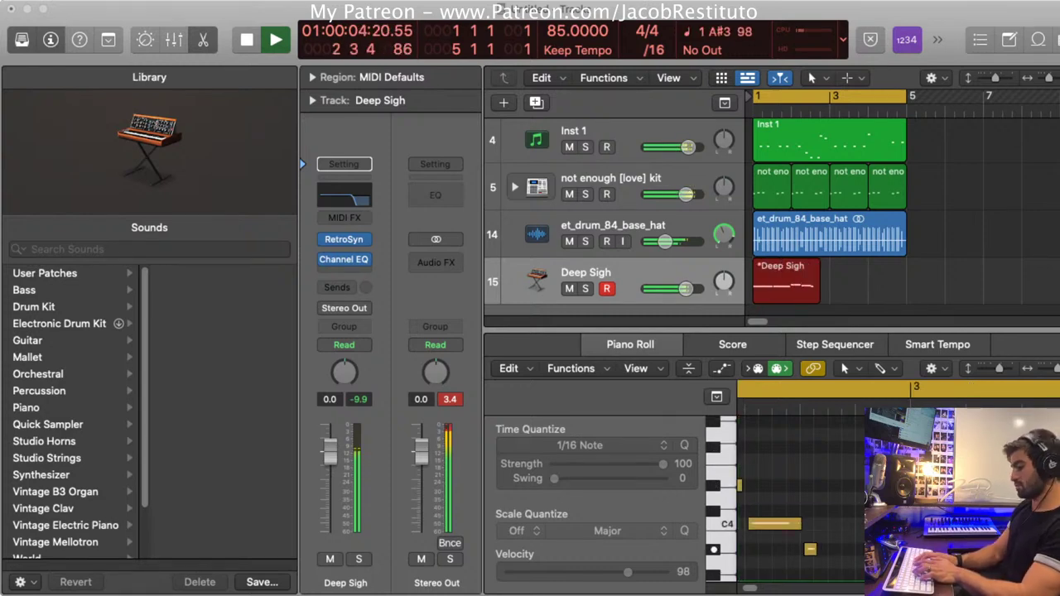
pyautogui.press('space')
pyautogui.press('super+z')
# Record a melody on the Deep Sigh track over bars 1 to 4 and listen to it with the other tracks
pyautogui.press('r')
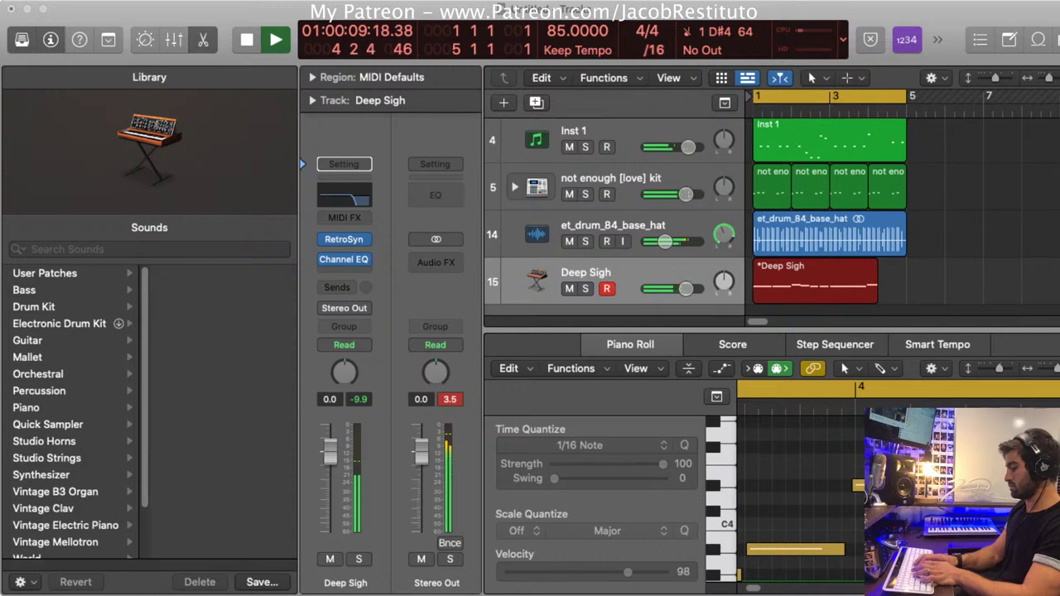
pyautogui.press('space')
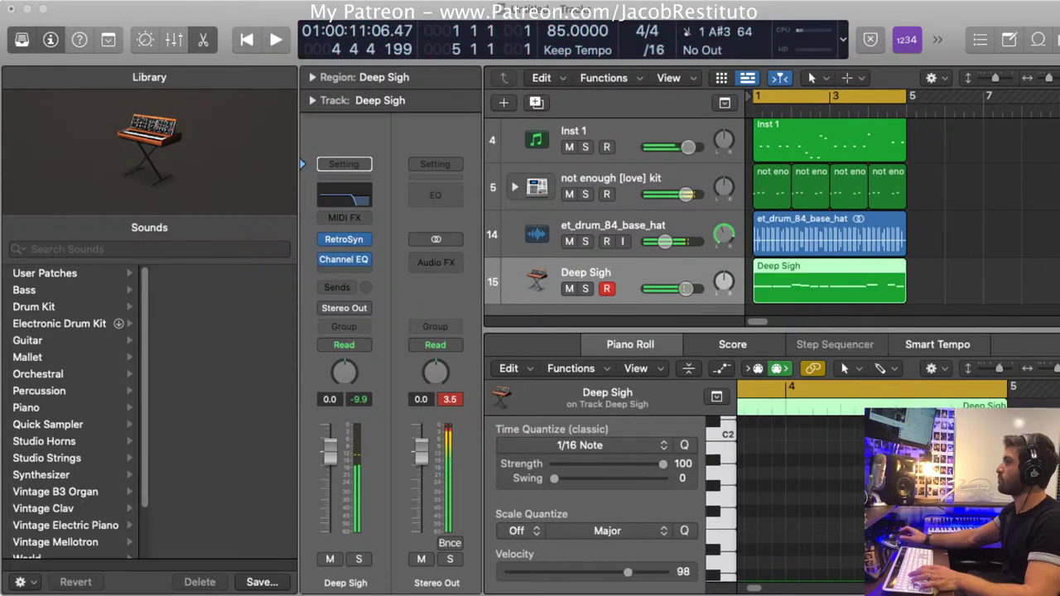
pyautogui.press('Return')
pyautogui.press('space')
pyautogui.press('super+k')
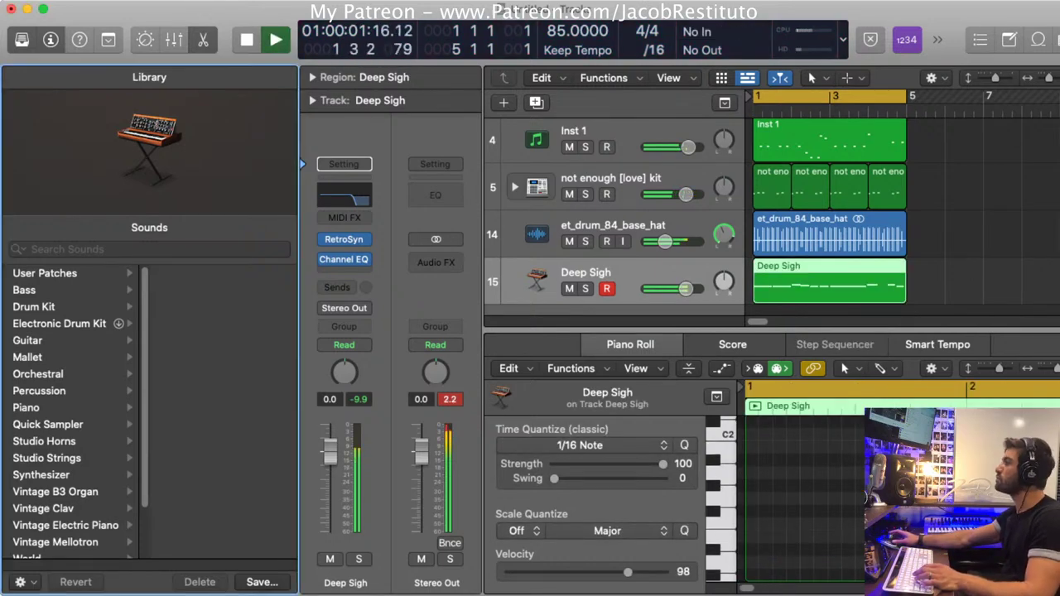
pyautogui.press('Tab')
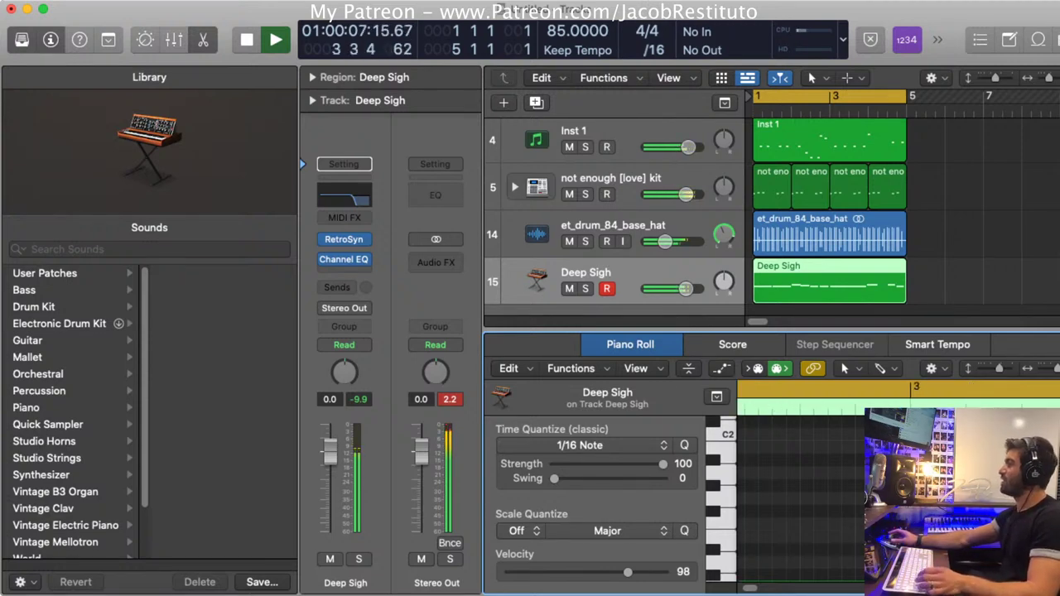
pyautogui.press('space')
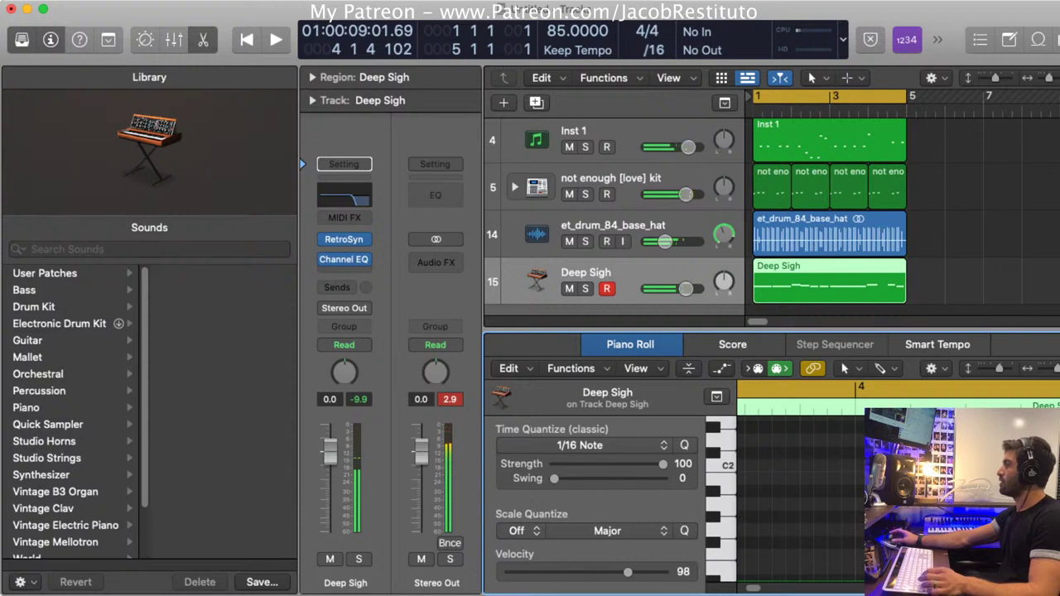
# Transpose the Deep Sigh note at the start of bar 4 down one octave and play the region
pyautogui.scroll(8, 800, 497)
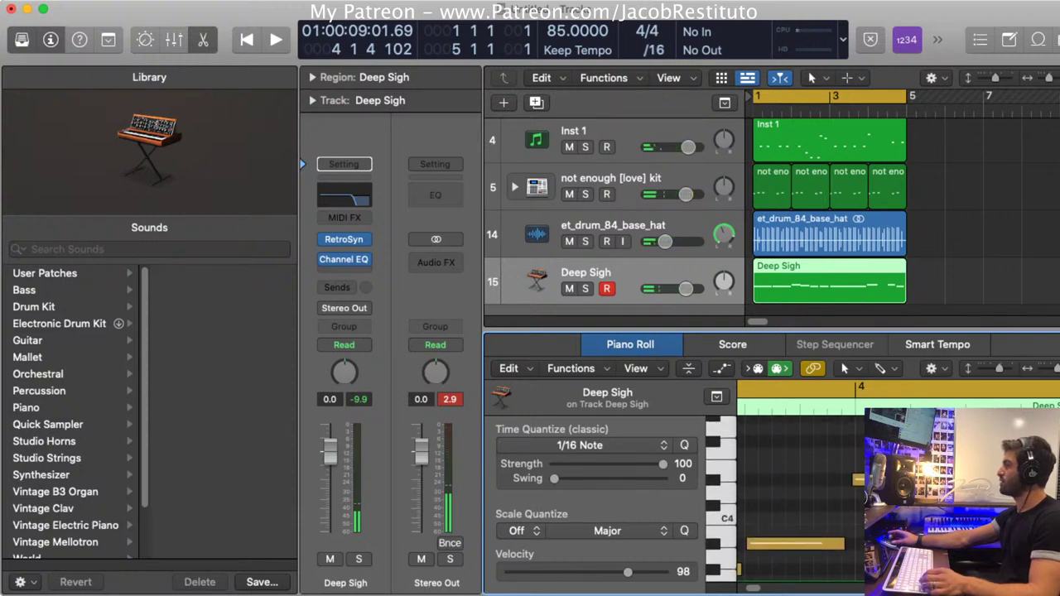
pyautogui.click(860, 480)
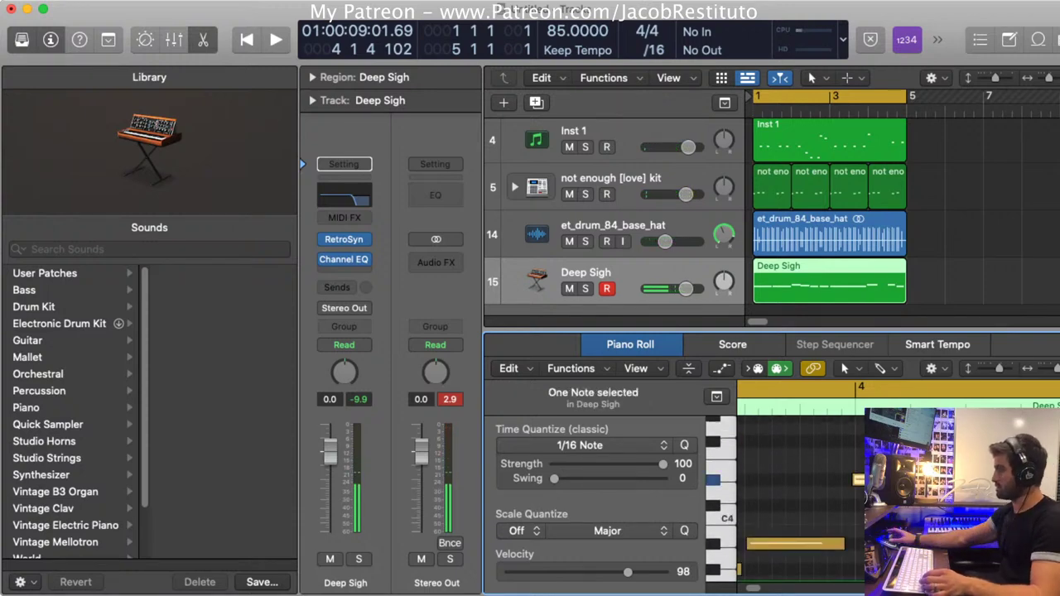
pyautogui.hotkey('alt', 'shift', 'Down')
pyautogui.press('space')
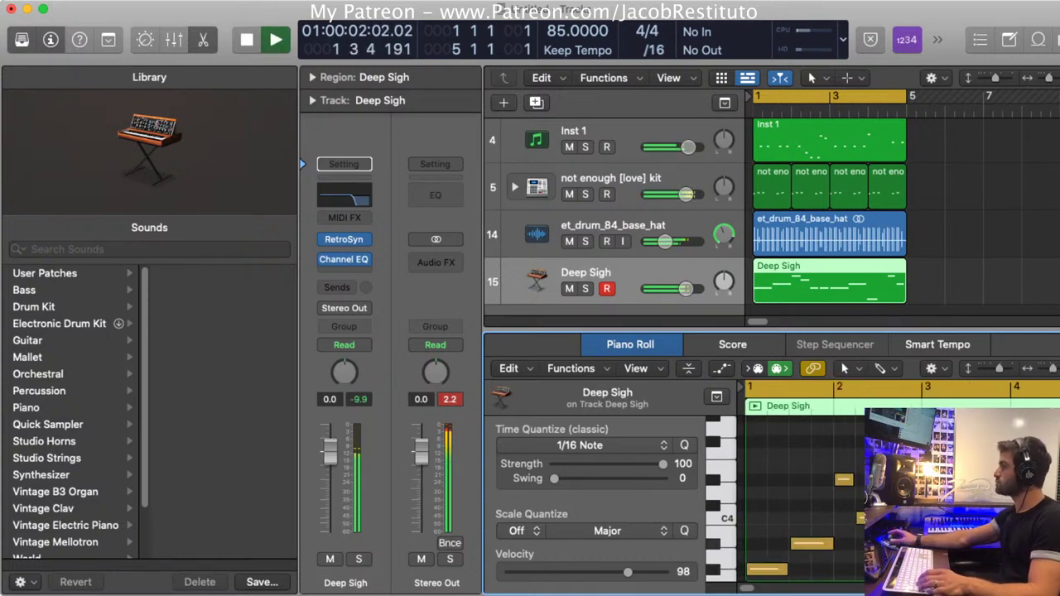
# Delete the last two notes of the Deep Sigh melody, keeping the other nine, and check playback from the start
pyautogui.press('super+a')
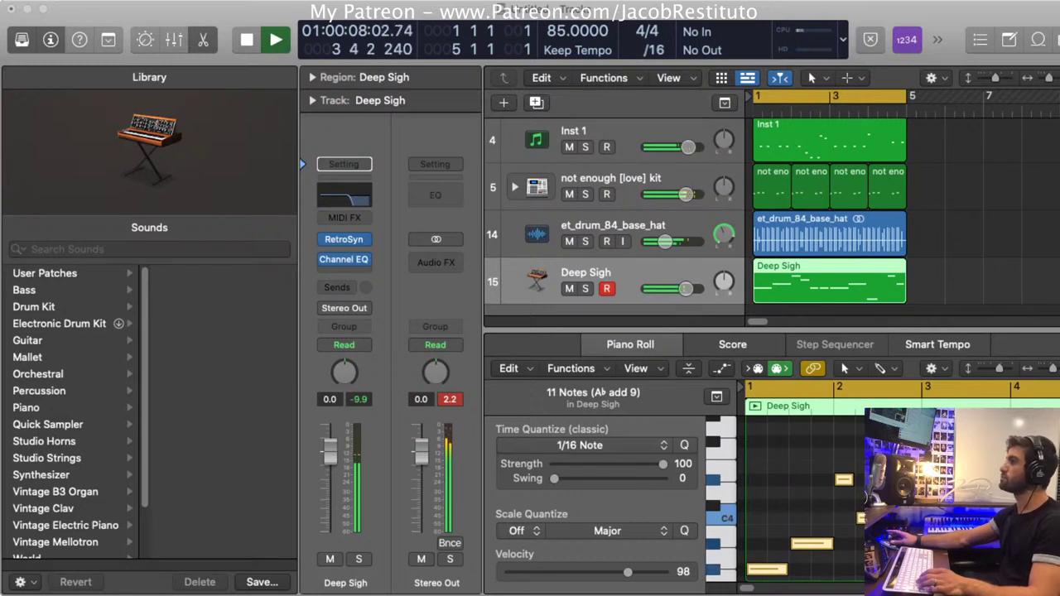
pyautogui.hscroll(3, 813, 461)
pyautogui.moveTo(814, 457); pyautogui.dragTo(864, 555)
pyautogui.press('BackSpace')
pyautogui.press('Return')
pyautogui.press('space')
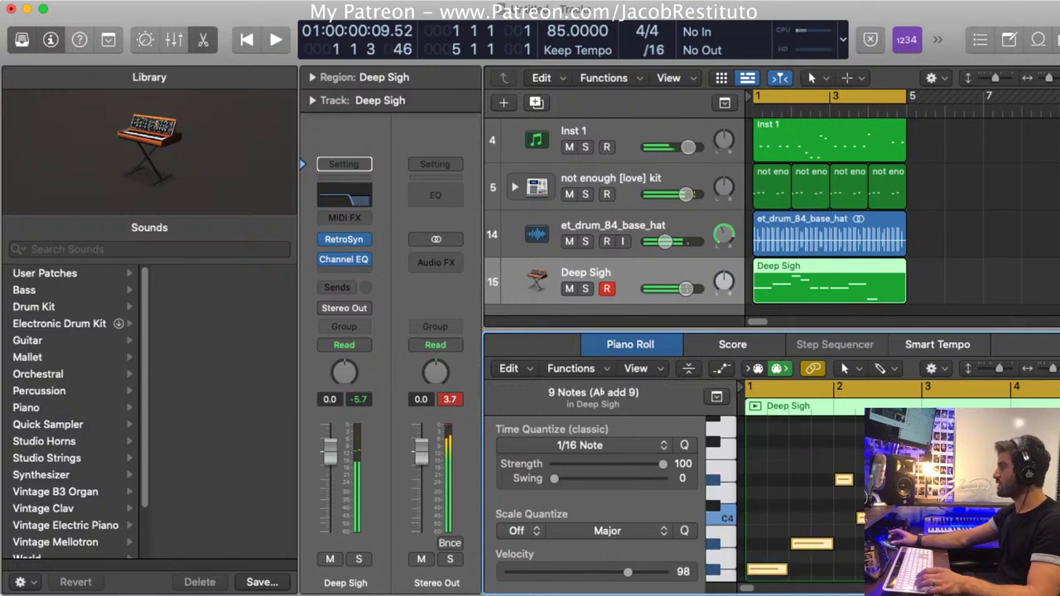
# Add ChromaVerb to the Deep Sigh track, set its volume to -1.8 dB and listen to it in the loop
pyautogui.press('space')
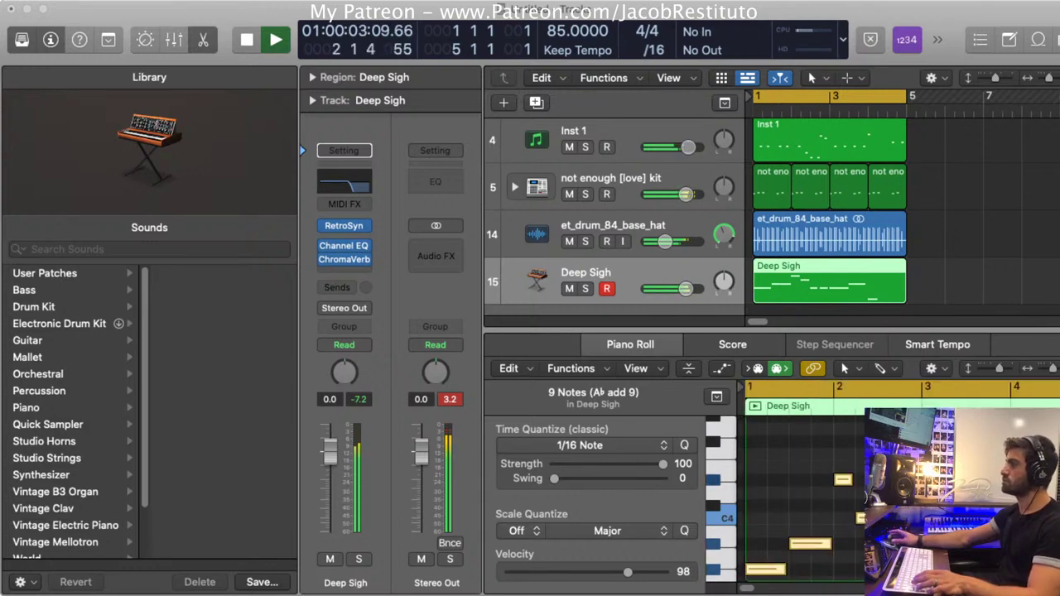
pyautogui.press('Tab')
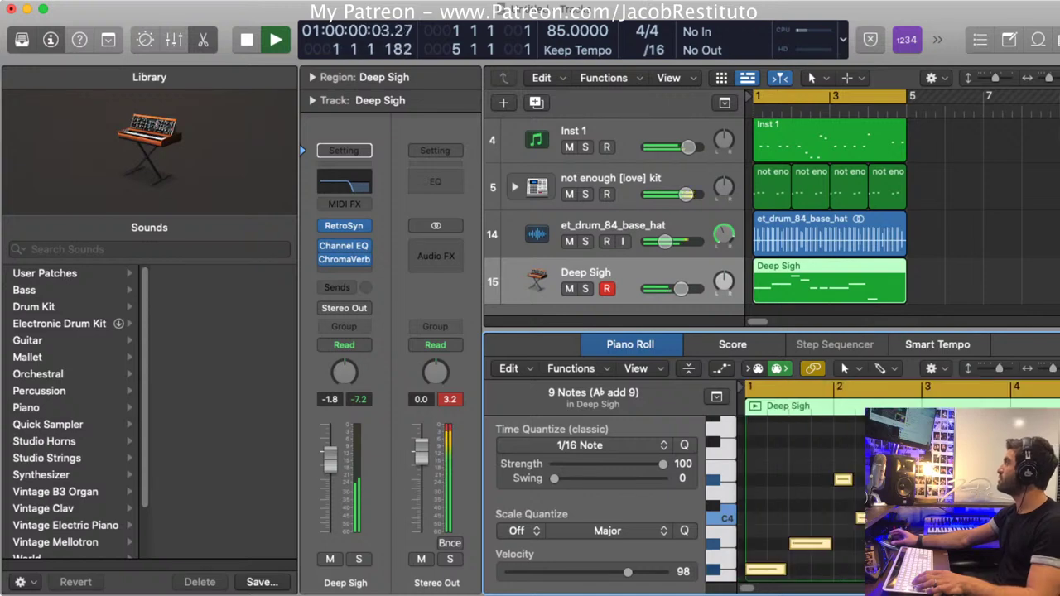
pyautogui.press('super+Tab')
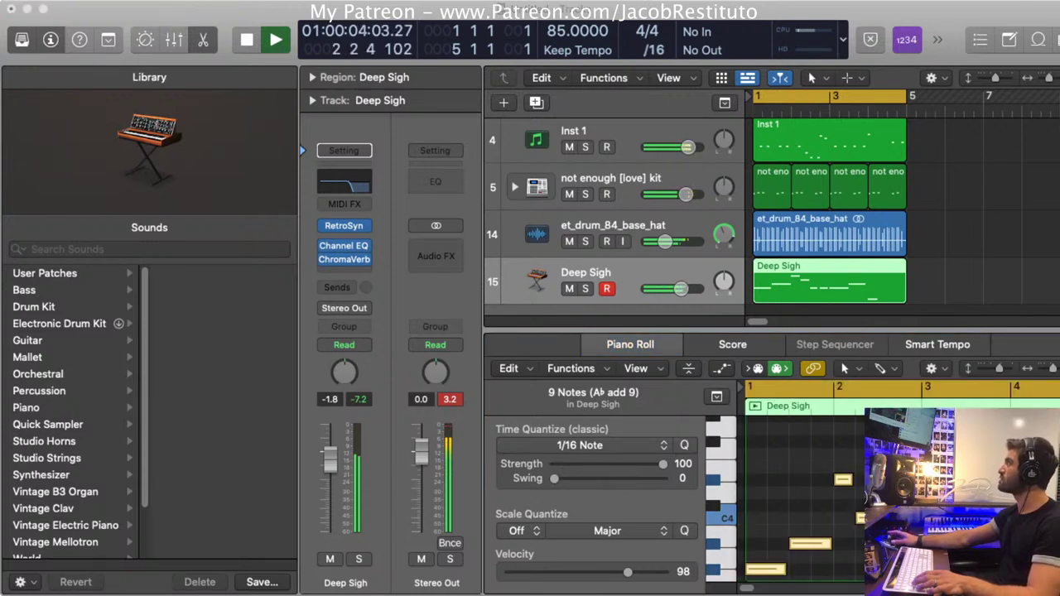
pyautogui.press('space')
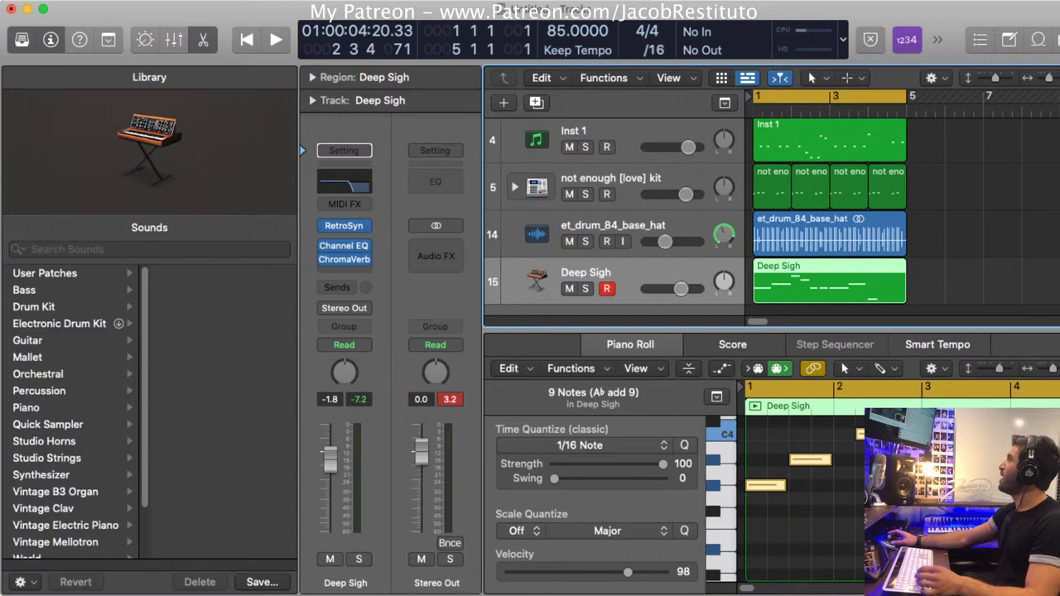
pyautogui.press('space')
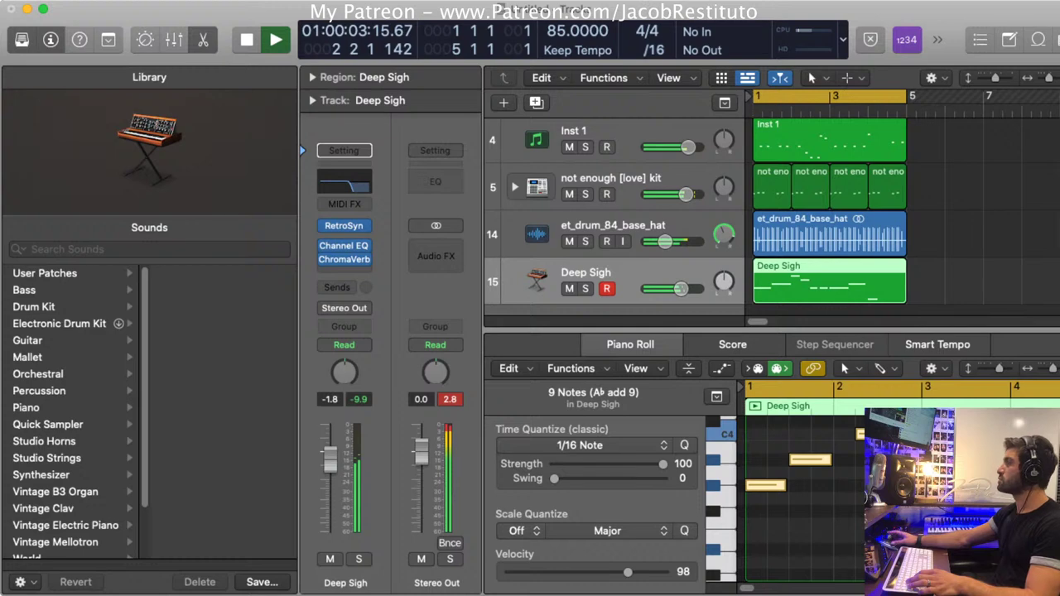
# Create a new software instrument track below Deep Sigh, stop playback and reselect the Deep Sigh track
pyautogui.press('alt+super+s')
pyautogui.press('space')
pyautogui.press('Up')
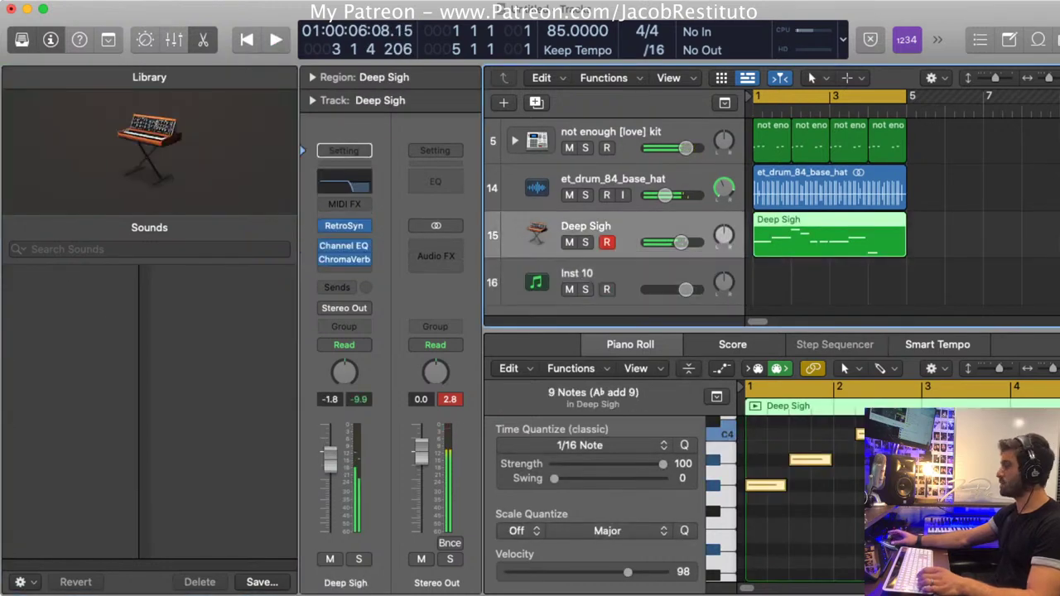
# Transpose all nine Deep Sigh notes up one octave and set the track's volume to -3.7 dB during playback
pyautogui.press('Tab')
pyautogui.hotkey('alt', 'shift', 'Up')
pyautogui.press('space')
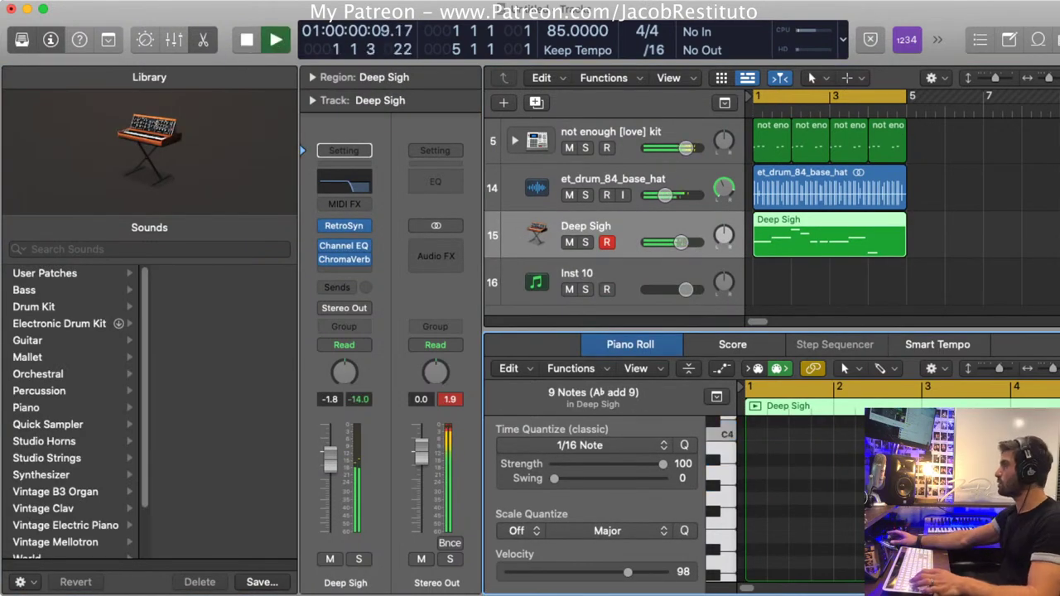
pyautogui.press('Return')
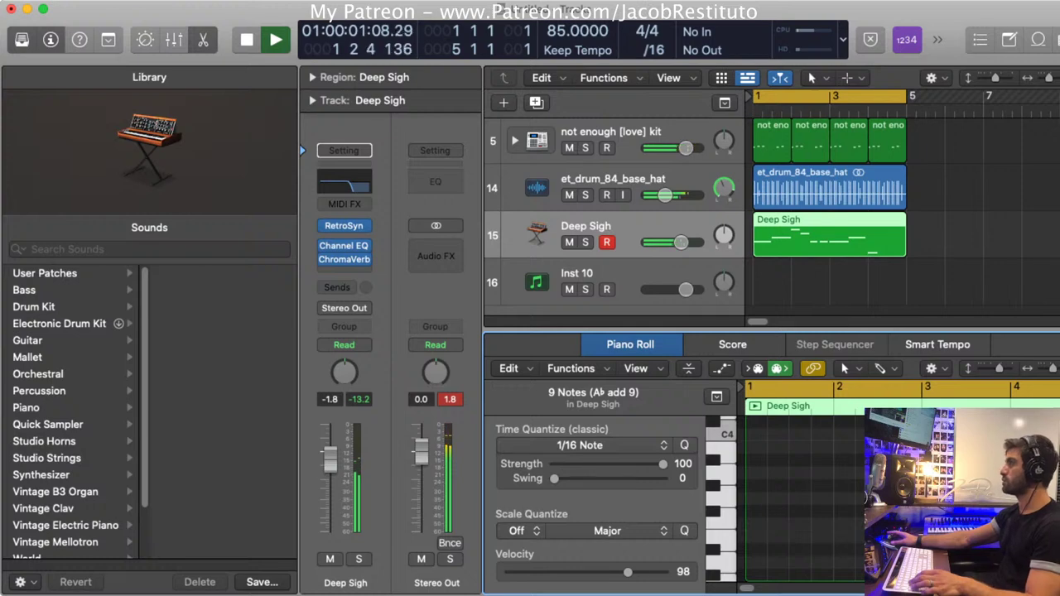
pyautogui.press('Tab')
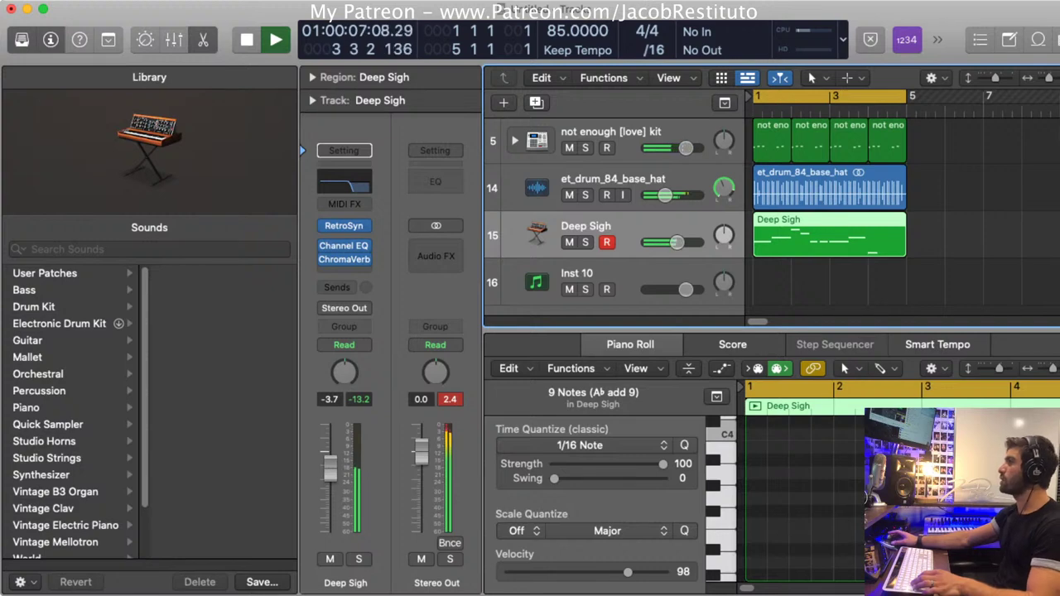
# Select the Inst 10 track carrying LABS and try out C4, G#3 and A#3 over the looping beat, stopping playback at the end
pyautogui.press('Down')
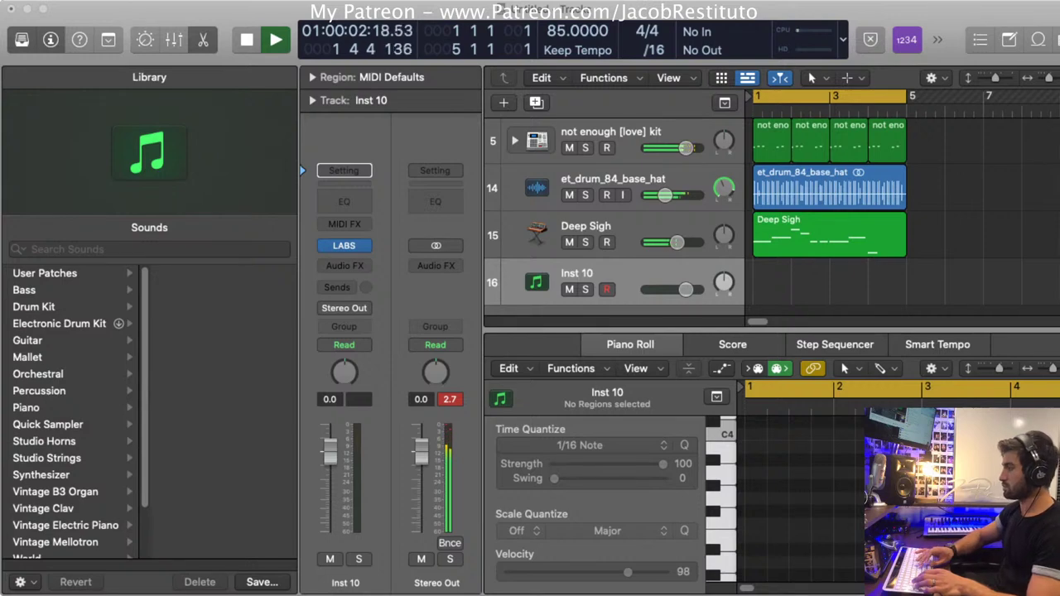
pyautogui.press('k')
pyautogui.press('k')
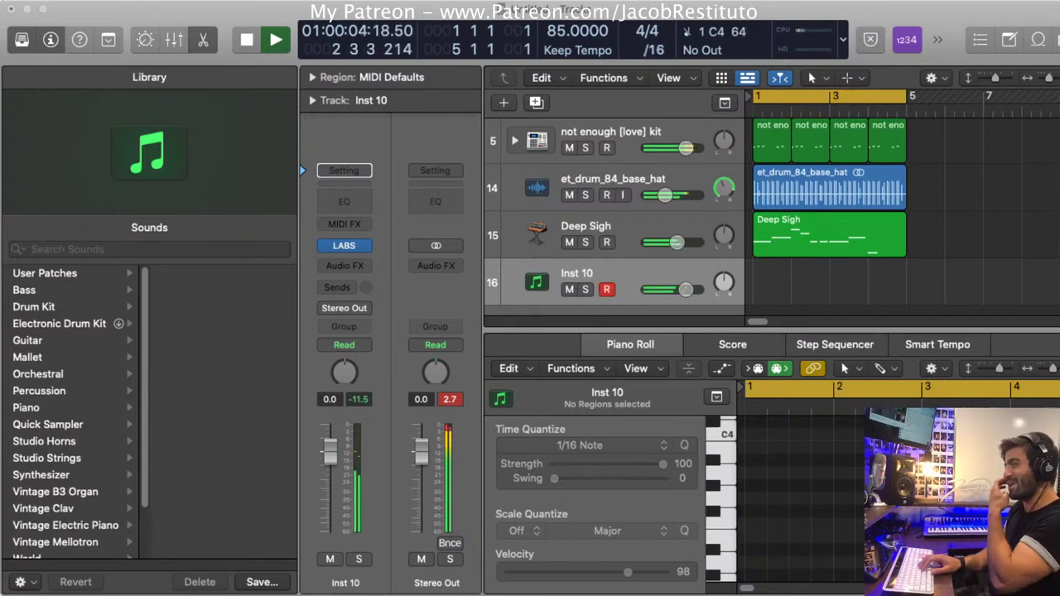
pyautogui.press('k')
pyautogui.press('y')
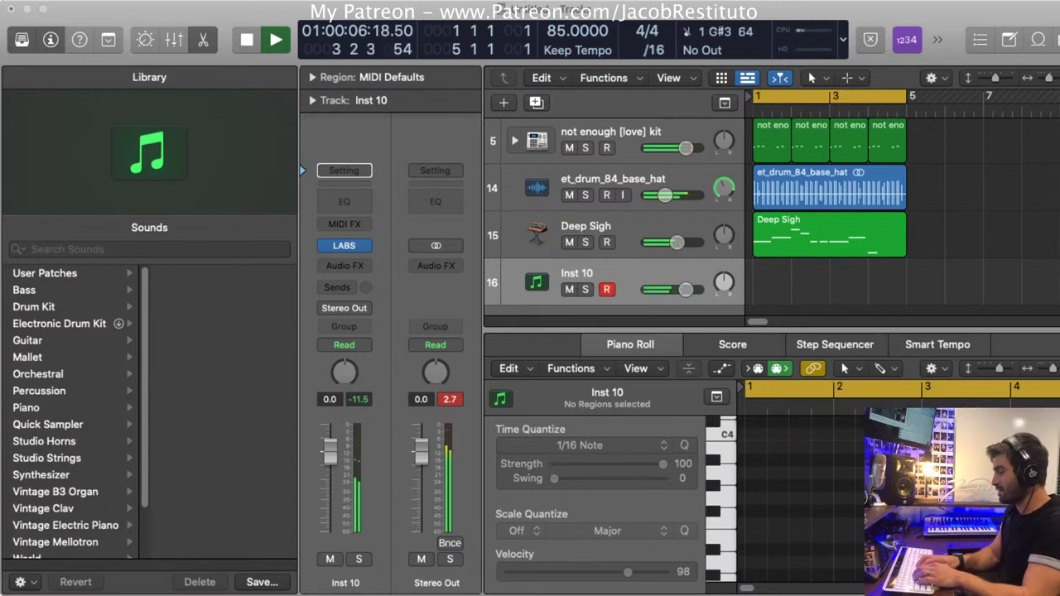
pyautogui.press('y')
pyautogui.press('y')
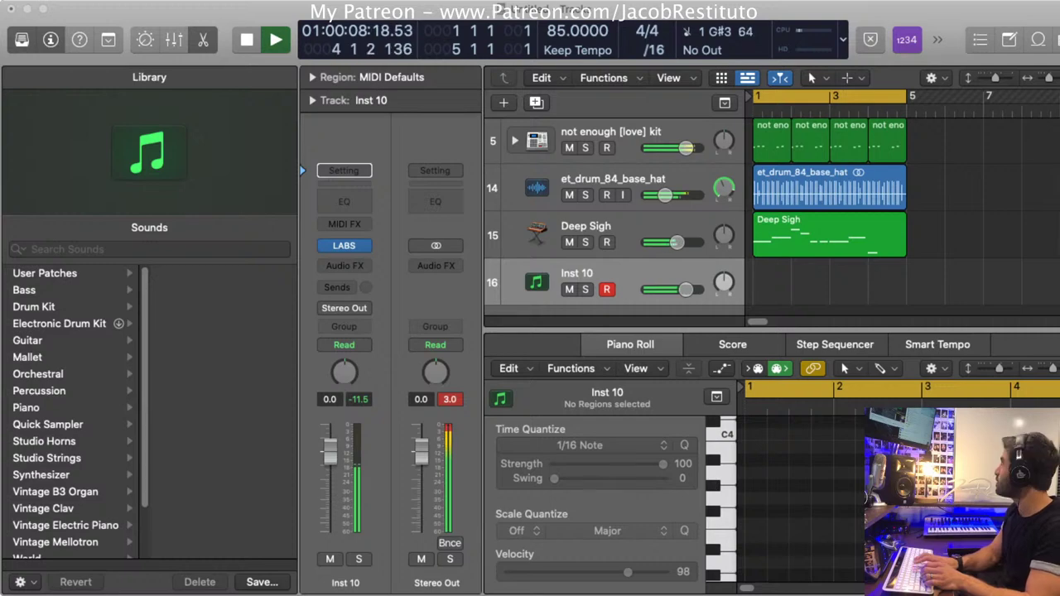
pyautogui.press('u')
pyautogui.press('u')
pyautogui.press('u')
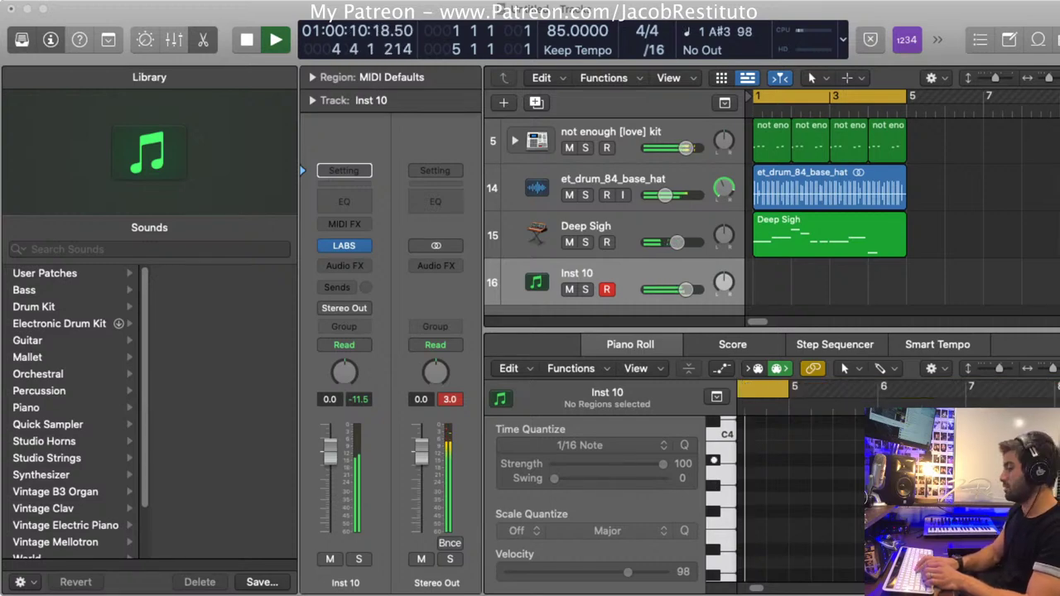
pyautogui.press('y')
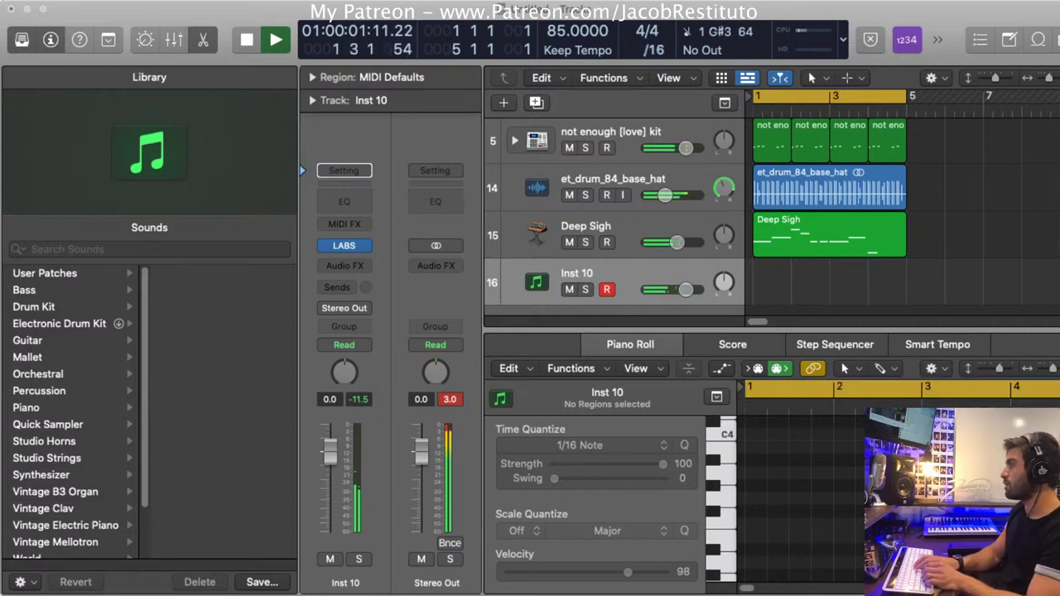
pyautogui.press('space')
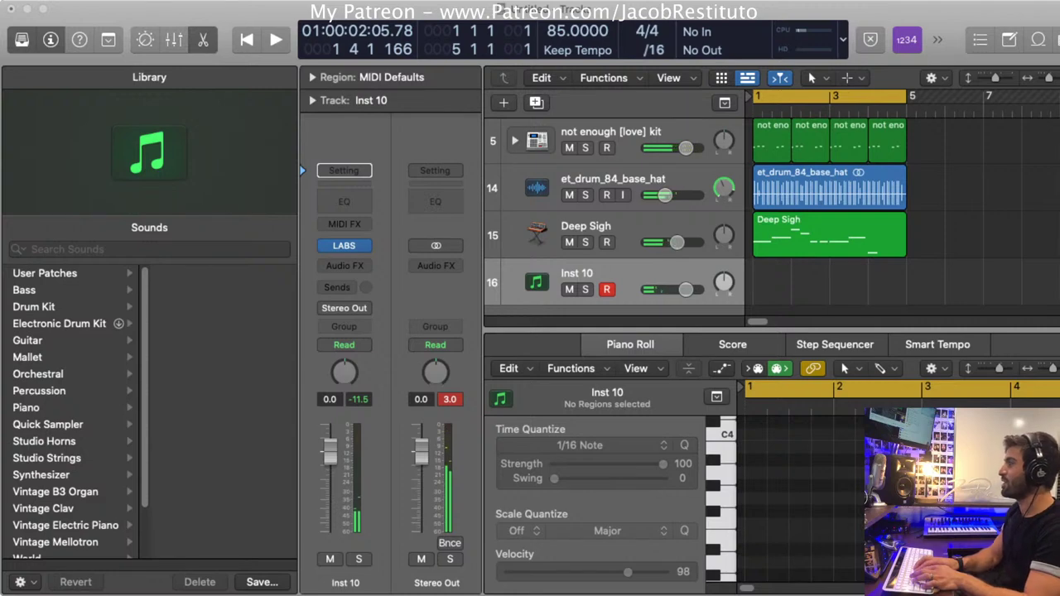
# Audition C4 on the LABS instrument with playback stopped
pyautogui.press('k')
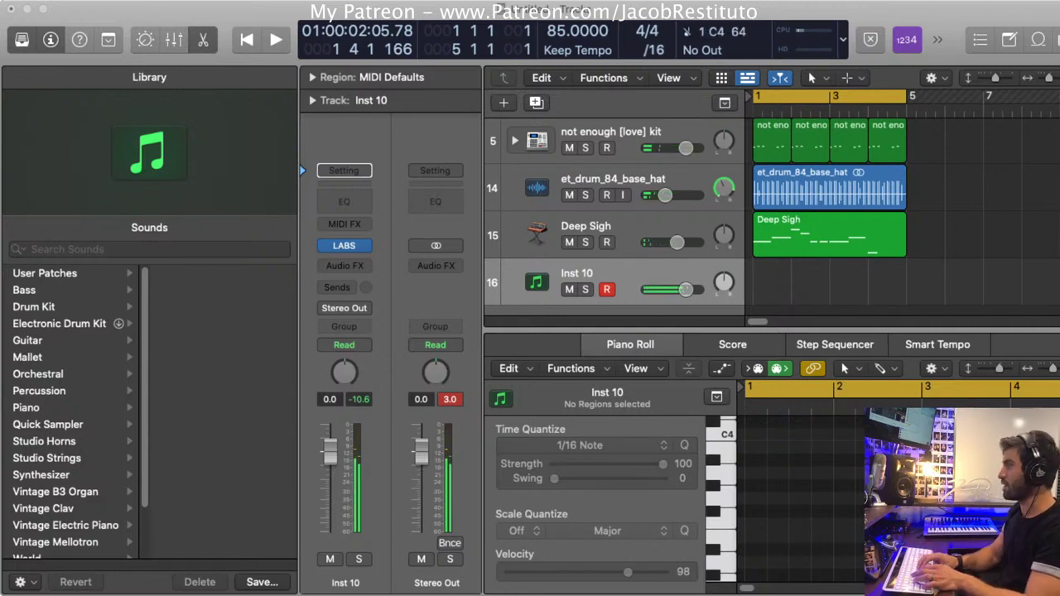
pyautogui.press('k')
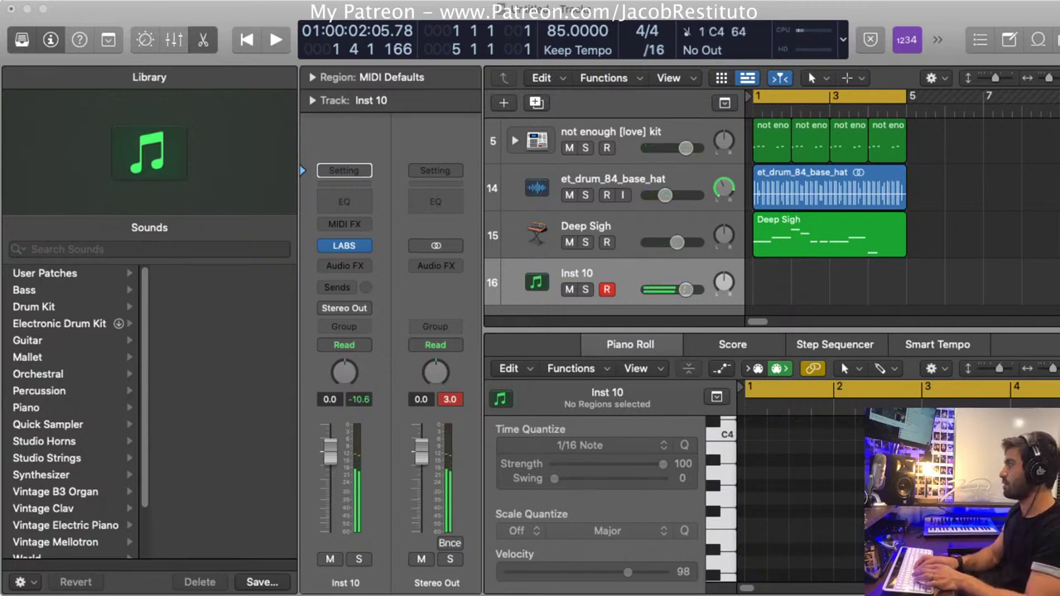
pyautogui.press('k')
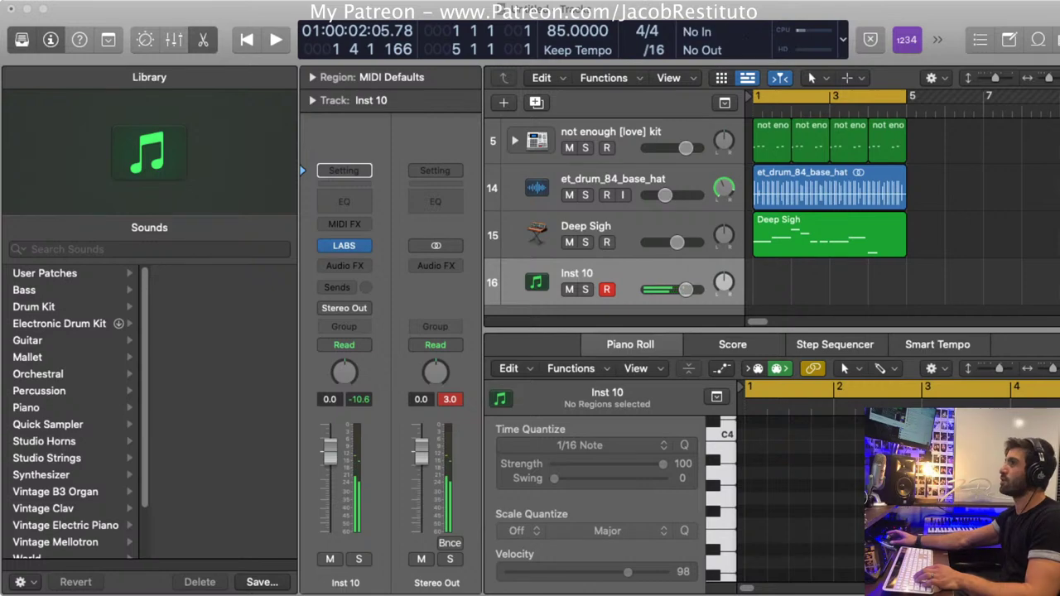
pyautogui.press('super+k')
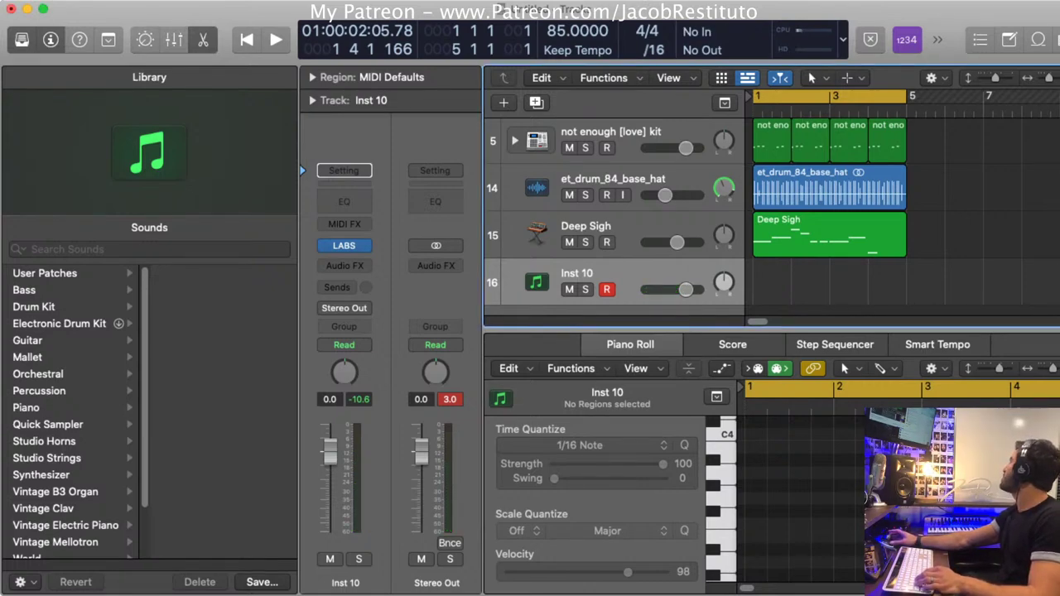
pyautogui.press('super+Tab')
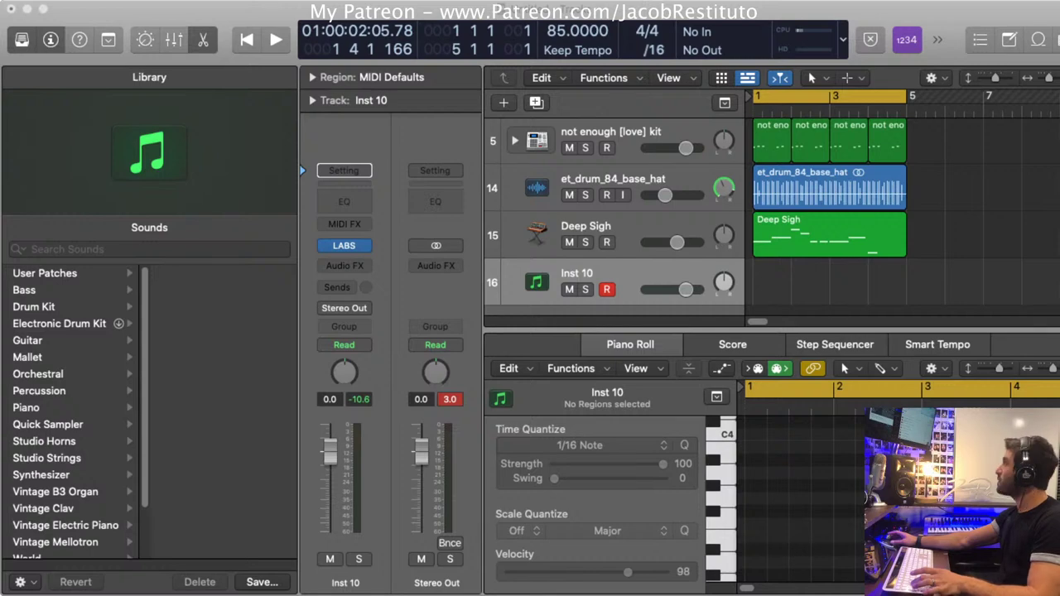
pyautogui.press('super+Tab')
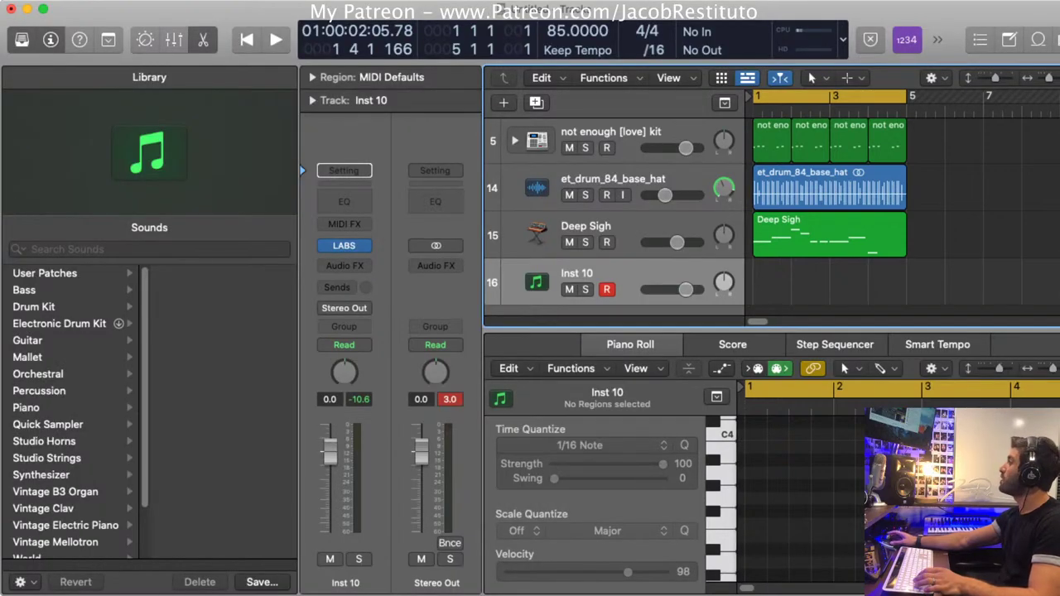
# Play the loop from the start and rehearse the LABS part against the beat
pyautogui.press('space')
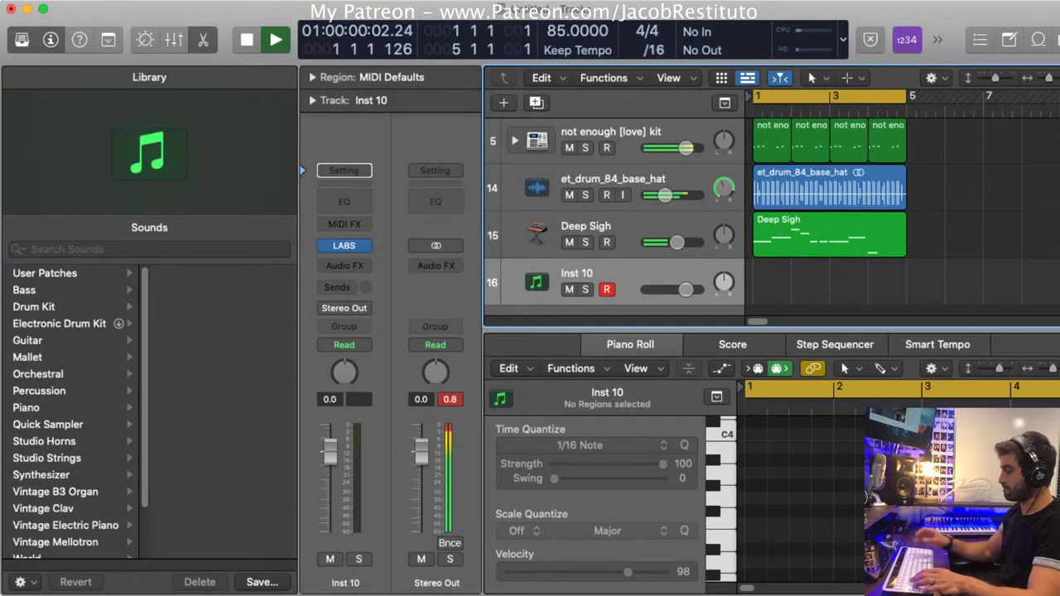
pyautogui.press('space')
pyautogui.press('a')
pyautogui.press('space')
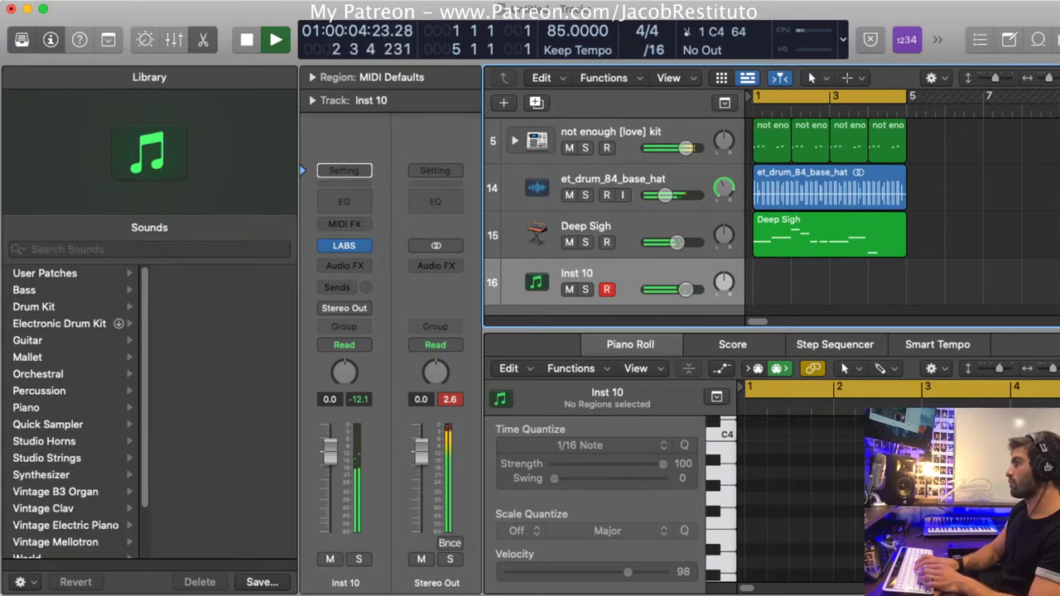
# Record a four-bar LABS melody on Inst 10 from bar 1, using short C4, G#3 and A#3 notes, and stop recording
pyautogui.press('r')
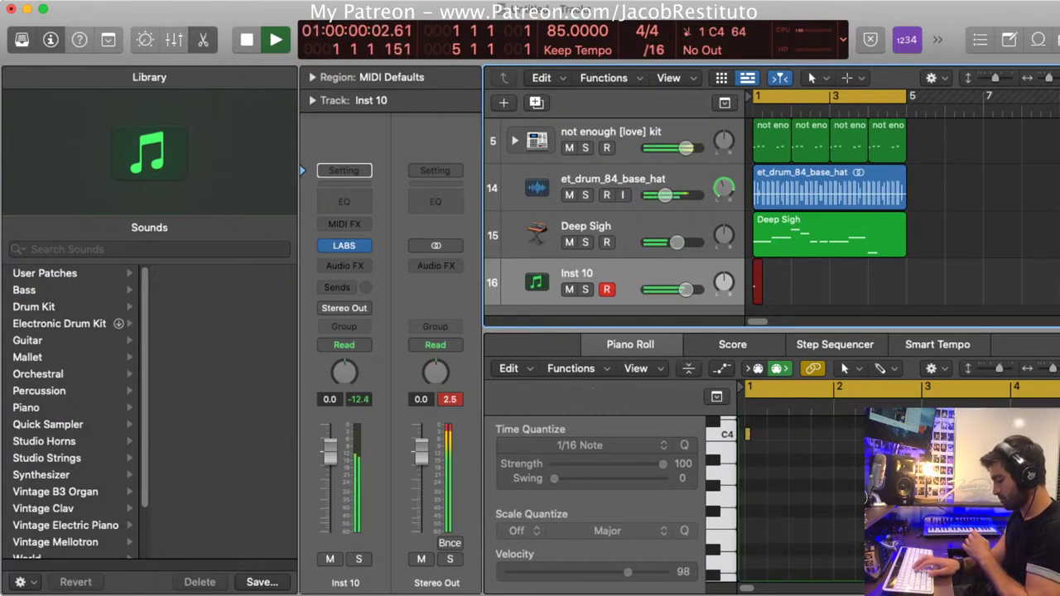
pyautogui.press('y')
pyautogui.press('u')
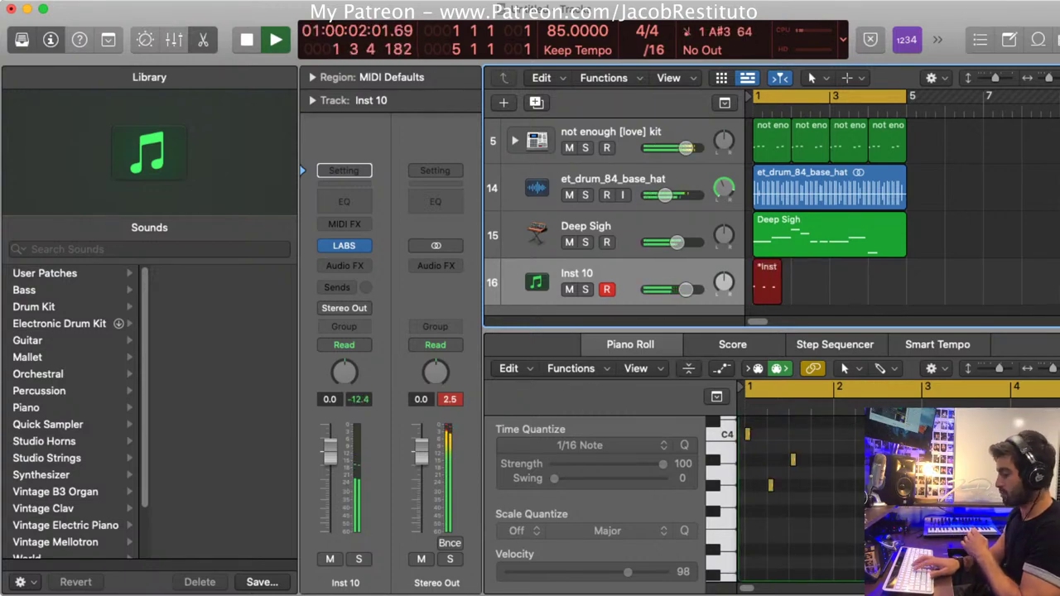
pyautogui.press('y')
pyautogui.press('y')
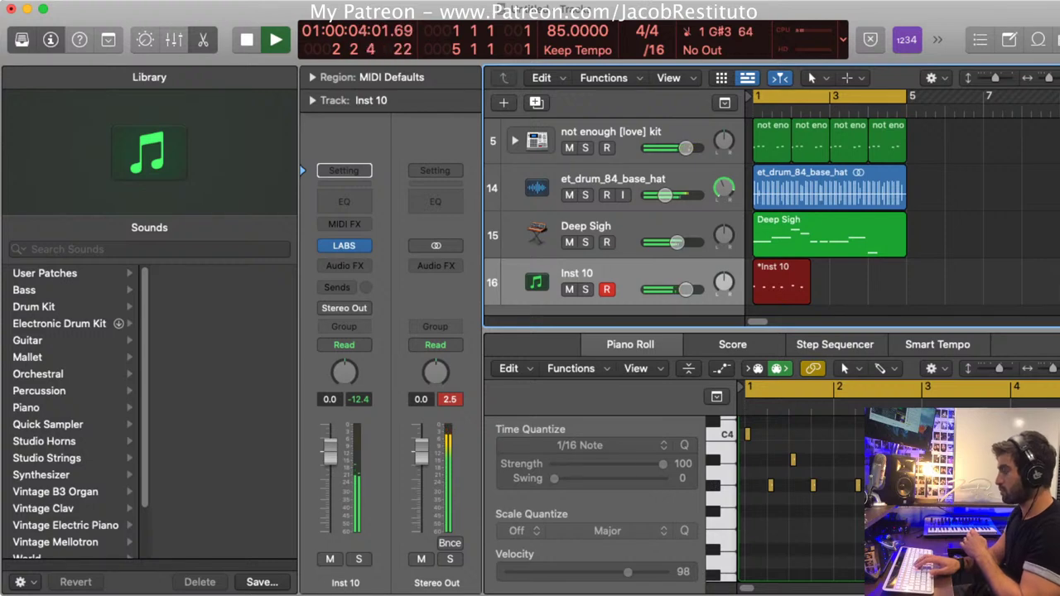
pyautogui.press('k')
pyautogui.press('u')
pyautogui.press('y')
pyautogui.press('u')
pyautogui.press('k')
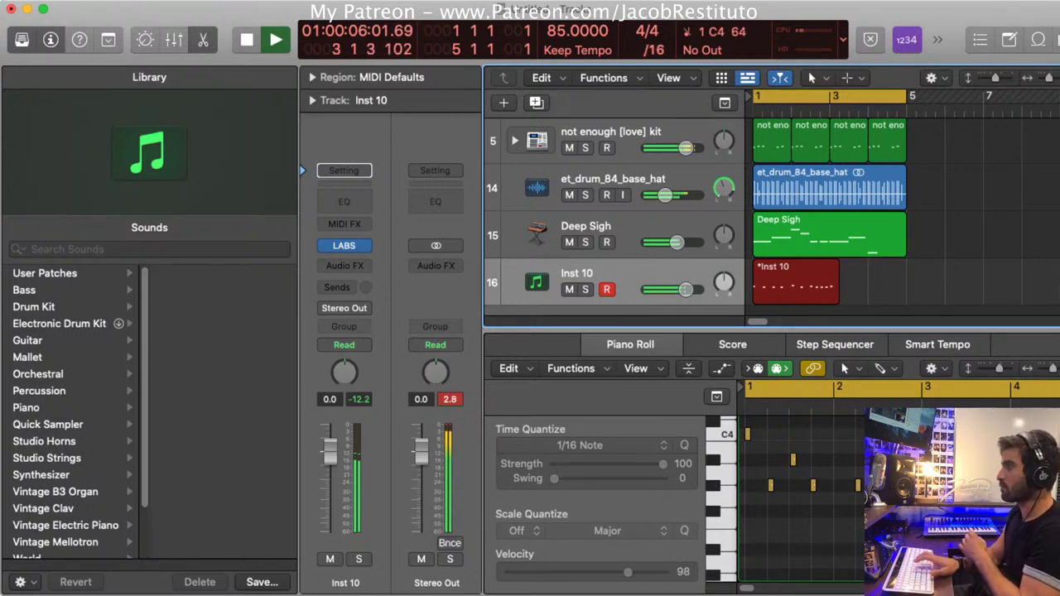
pyautogui.press('y')
pyautogui.press('y')
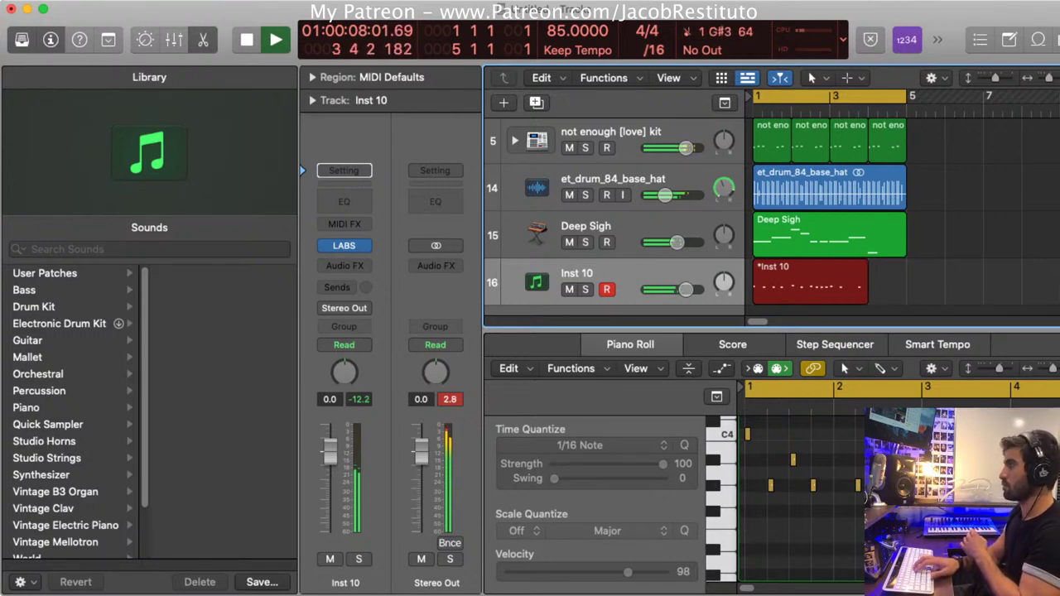
pyautogui.press('u')
pyautogui.press('y')
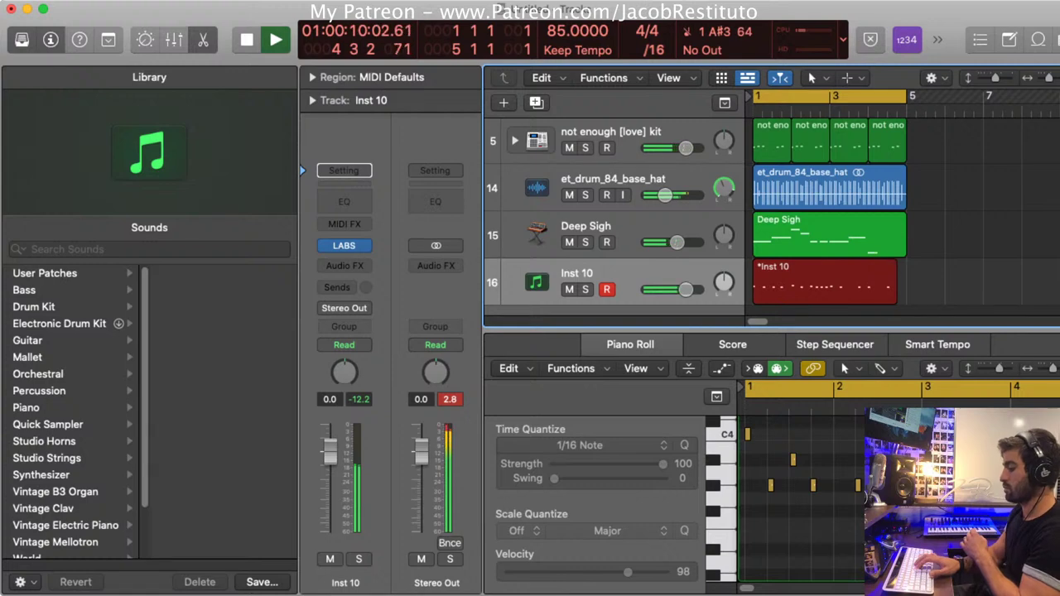
pyautogui.press('space')
pyautogui.press('space')
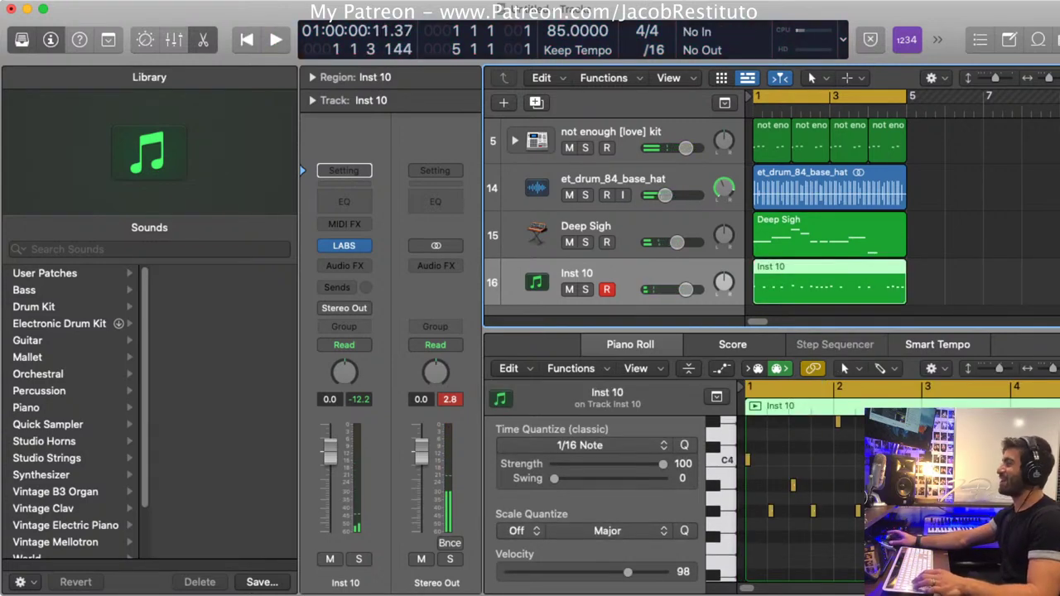
# Play back the recorded LABS melody and lower its G#3 note at beat 4 of bar 1 to D#3
pyautogui.press('space')
pyautogui.press('super+Right')
pyautogui.press('super+Right')
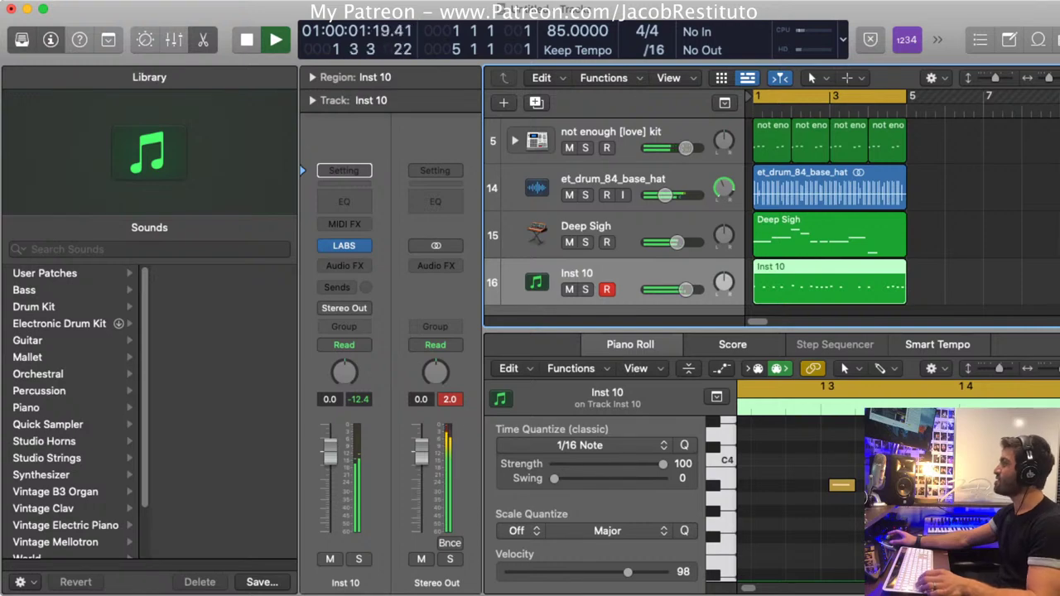
pyautogui.press('super+Left')
pyautogui.press('space')
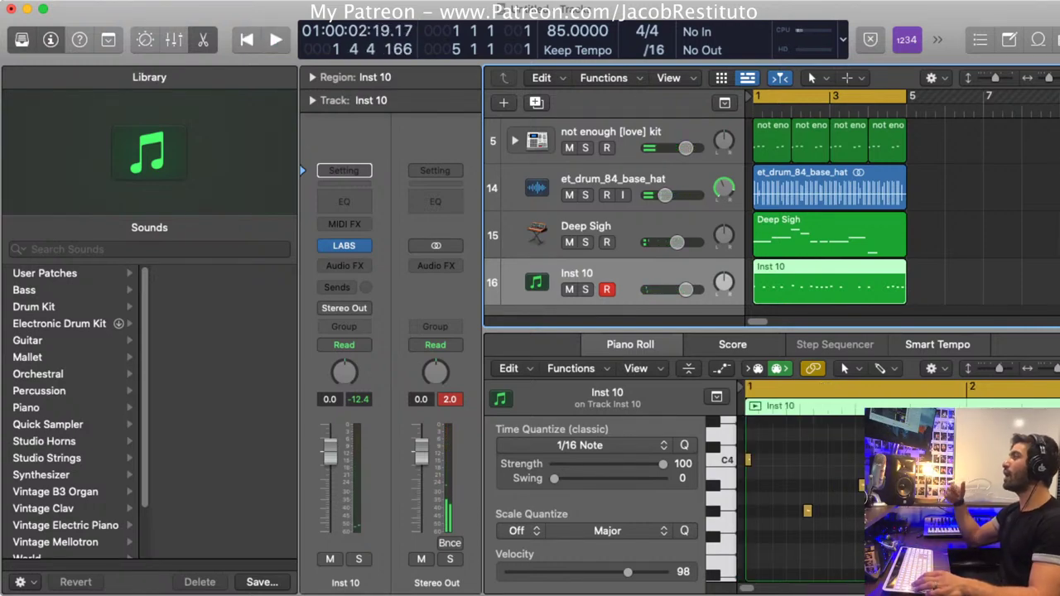
pyautogui.click(807, 512)
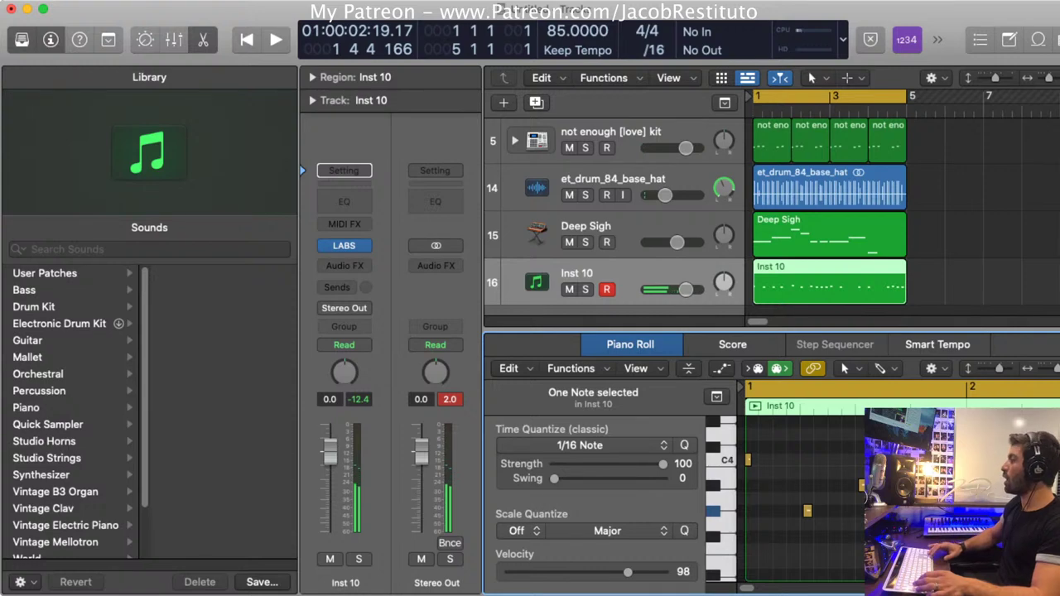
pyautogui.press('space')
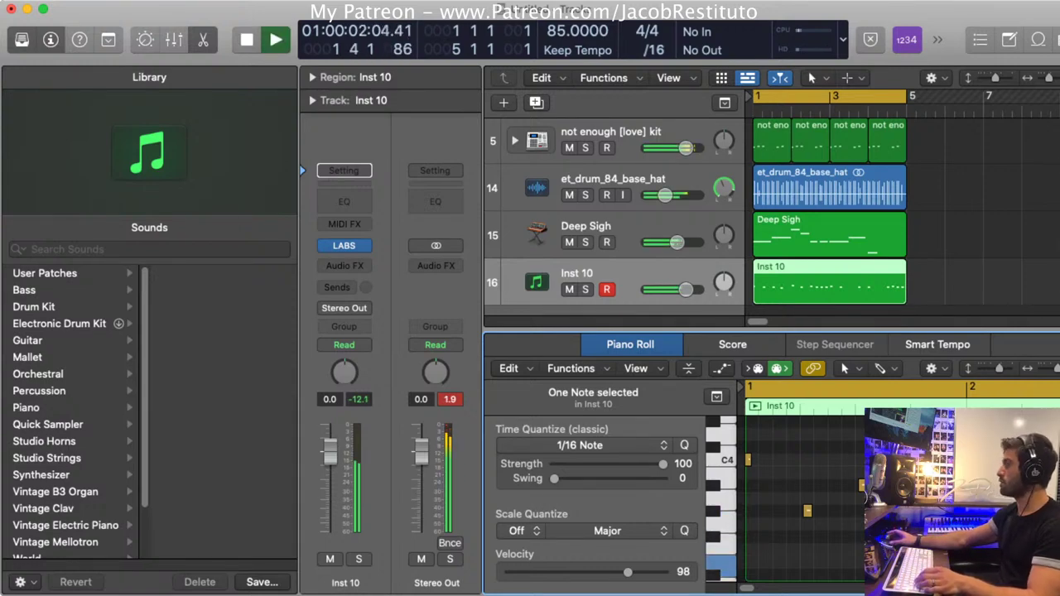
pyautogui.press('space')
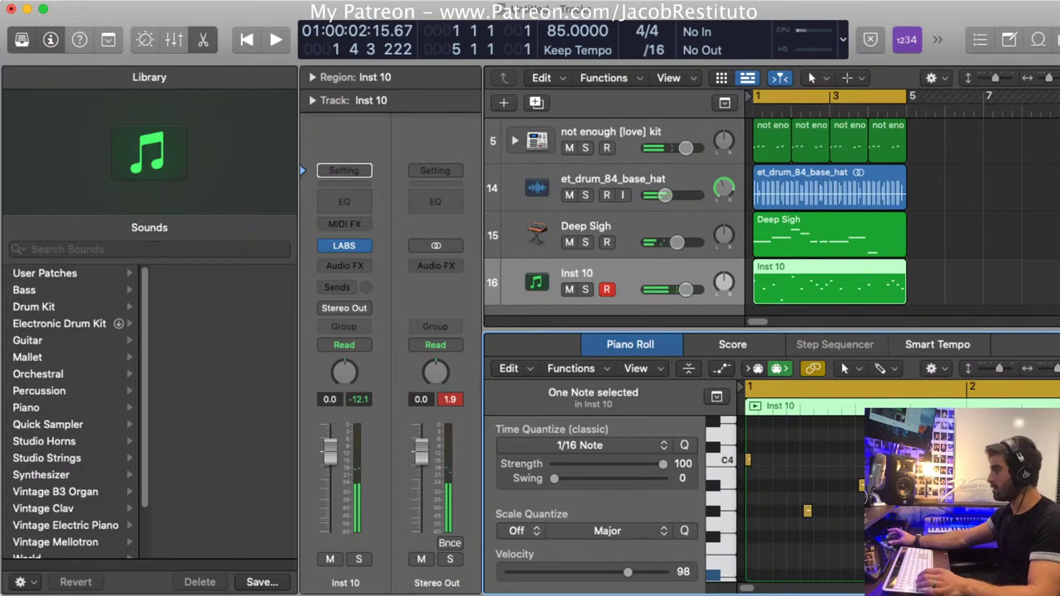
# Set the 1/16 Note quantize strength to 83 for all Inst 10 notes and listen to the loop
pyautogui.press('super+a')
pyautogui.moveTo(663, 464); pyautogui.dragTo(644, 464)
pyautogui.press('space')
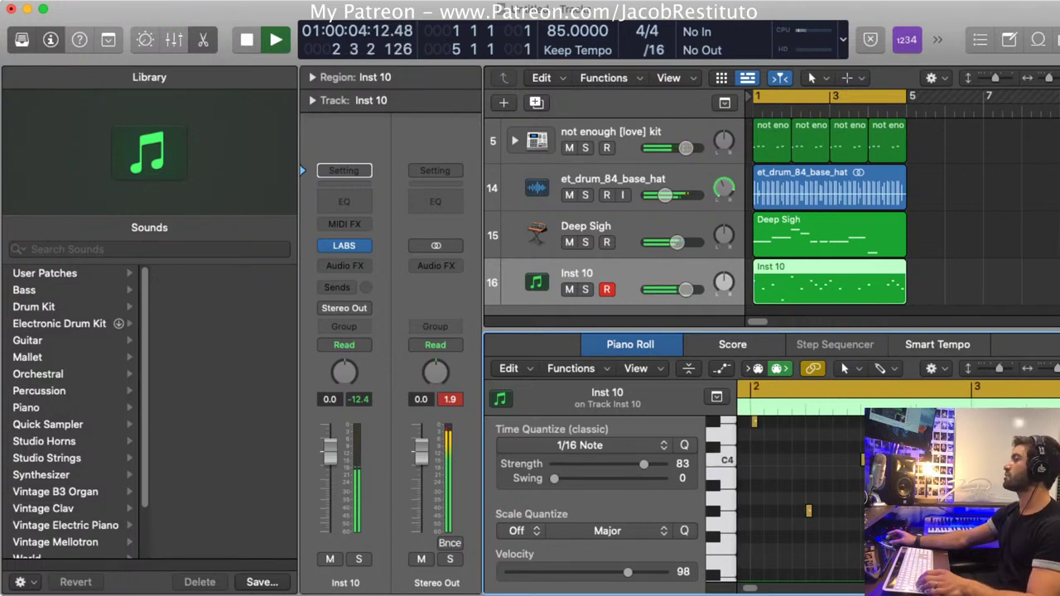
pyautogui.press('space')
# Raise the C4 note in bar 2 by one semitone and set the Inst 10 track's volume to 0.2 dB during playback
pyautogui.hotkey('alt', 'Up')
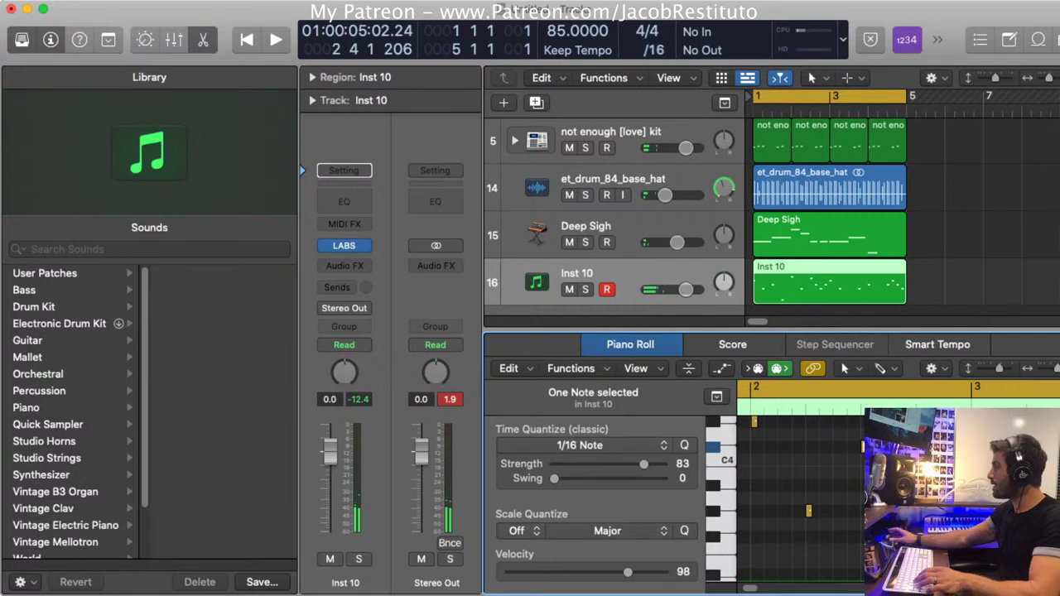
pyautogui.press('Right')
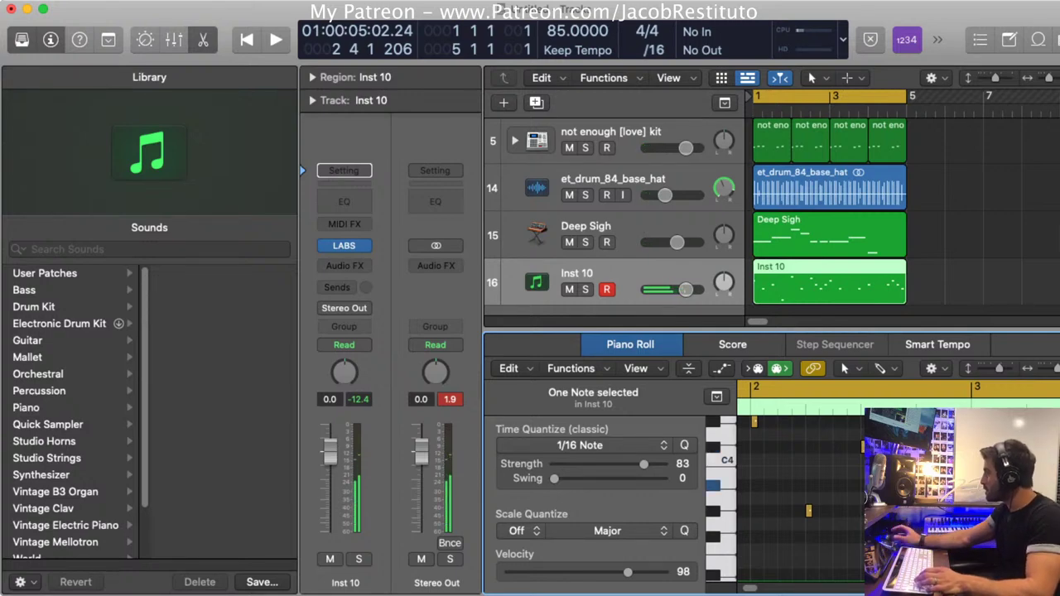
pyautogui.press('space')
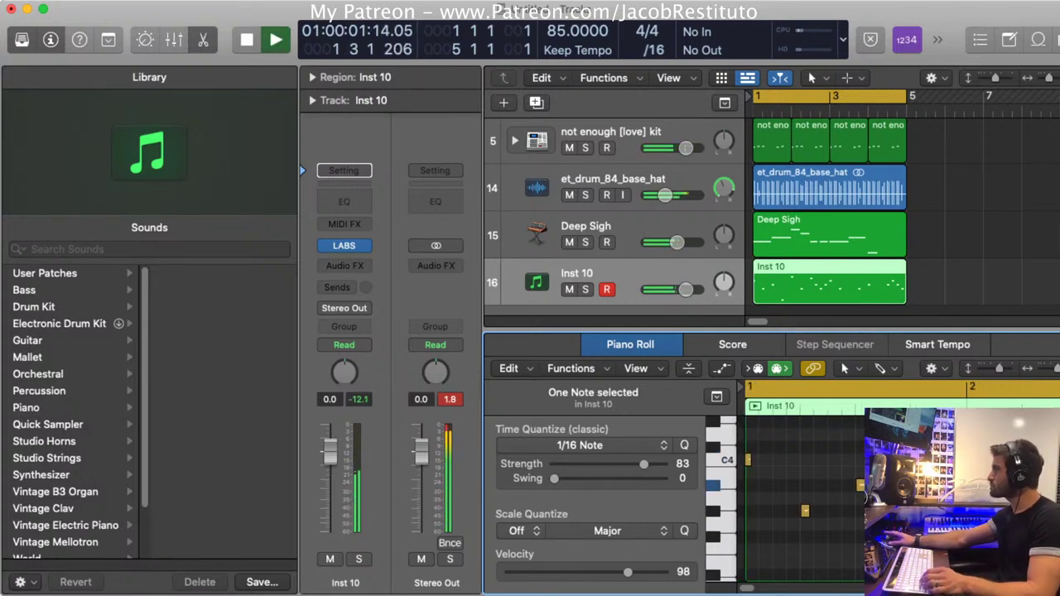
pyautogui.moveTo(685, 289); pyautogui.dragTo(687, 289)
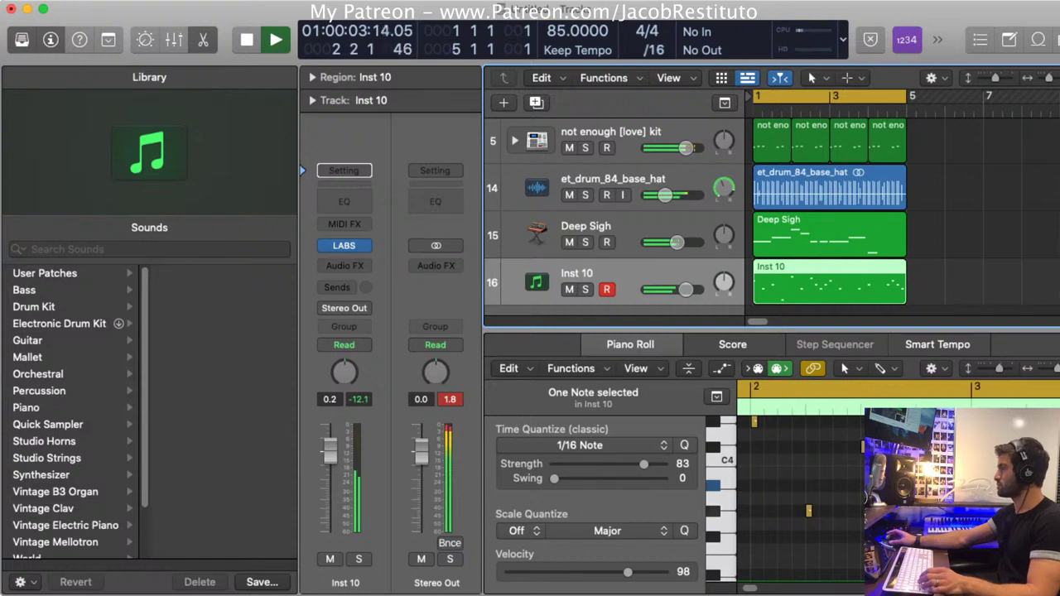
pyautogui.press('space')
# Raise the pitch of the G#3 note in bar 2 of the LABS melody and check playback from the start
pyautogui.press('Tab')
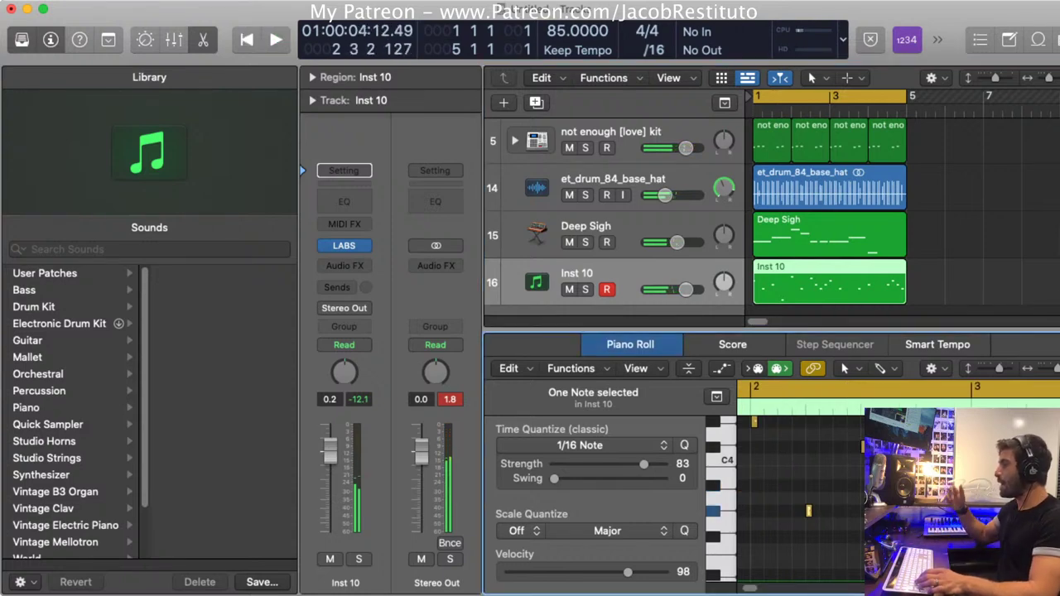
pyautogui.hotkey('alt', 'Up')
pyautogui.press('Return')
pyautogui.press('space')
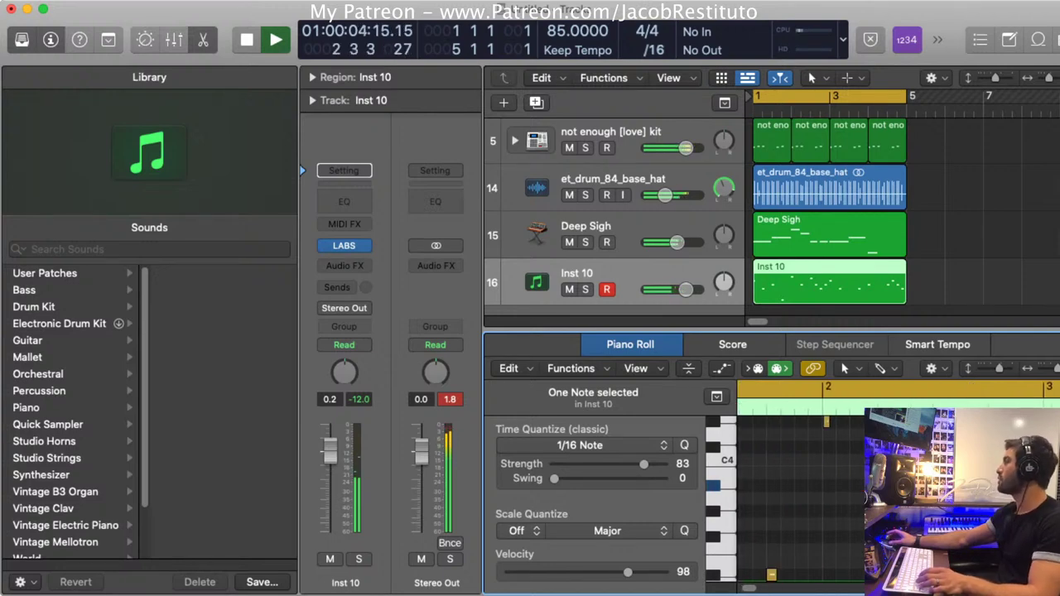
pyautogui.press('space')
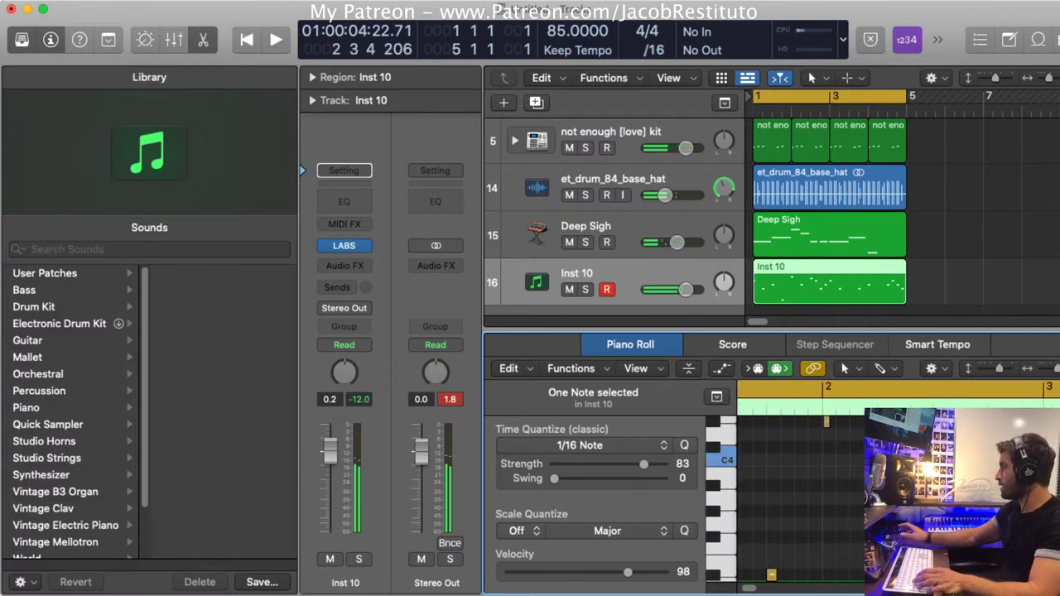
# Set the Inst 10 track's volume to 3.6 dB while listening to the loop
pyautogui.press('space')
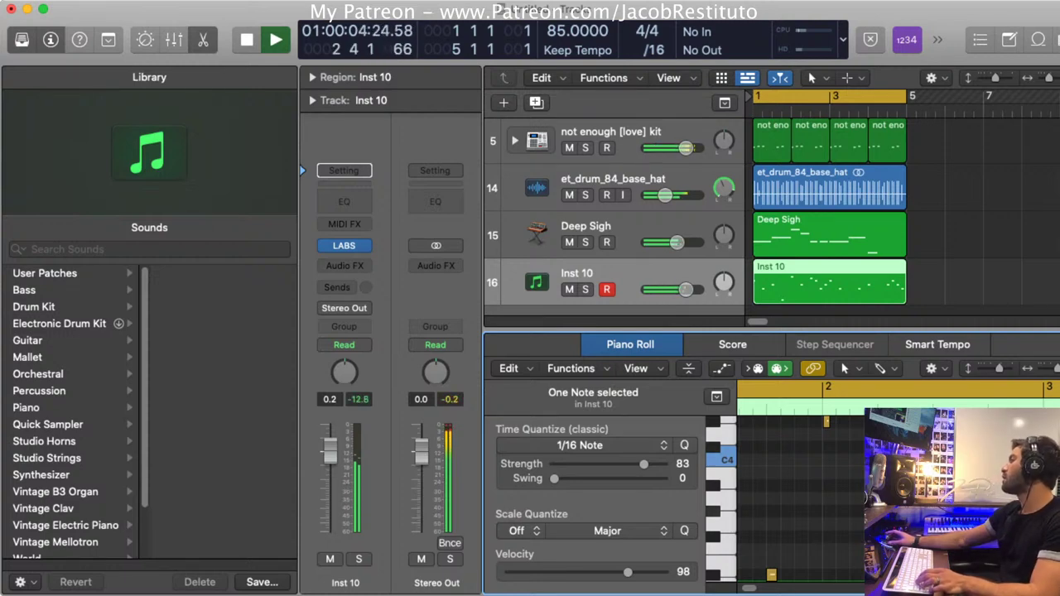
pyautogui.press('space')
pyautogui.press('space')
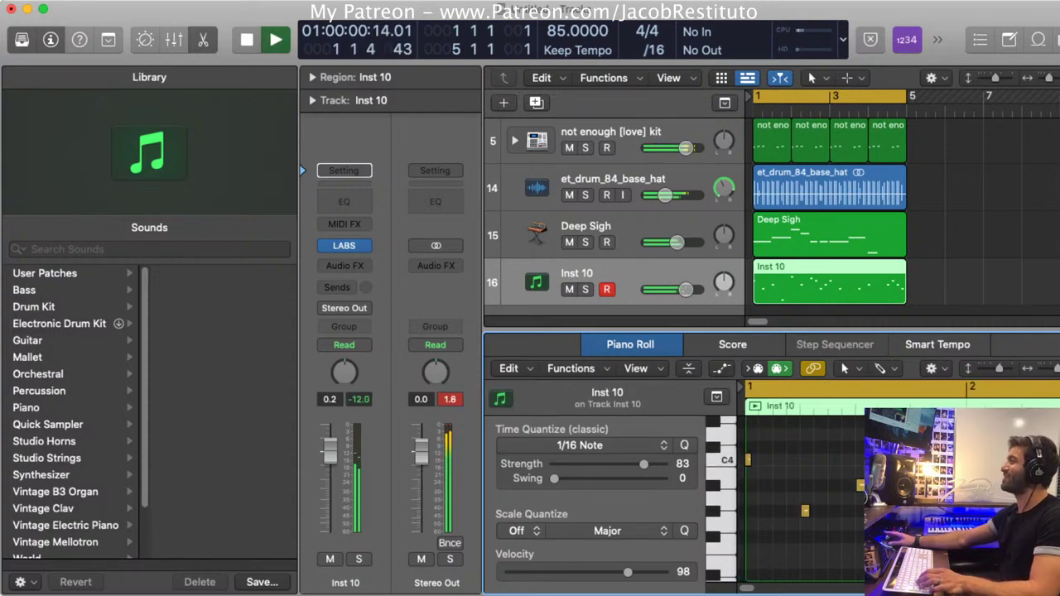
pyautogui.moveTo(686, 289); pyautogui.dragTo(694, 289)
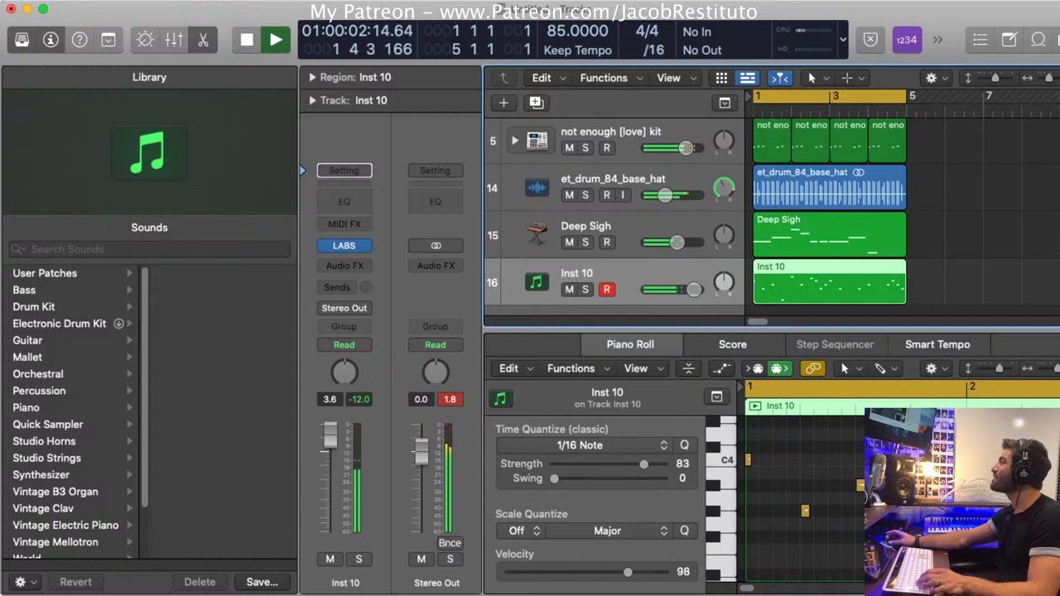
pyautogui.press('space')
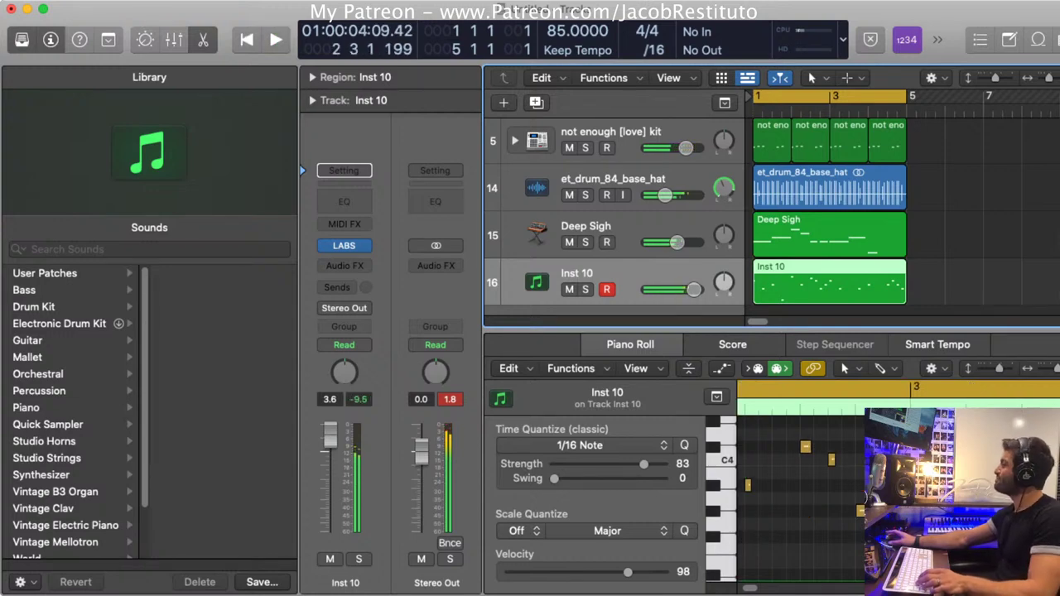
# Raise the A#3 note at beat 2 of bar 2 in the Inst 10 melody to C4 and play from the start
pyautogui.press('Tab')
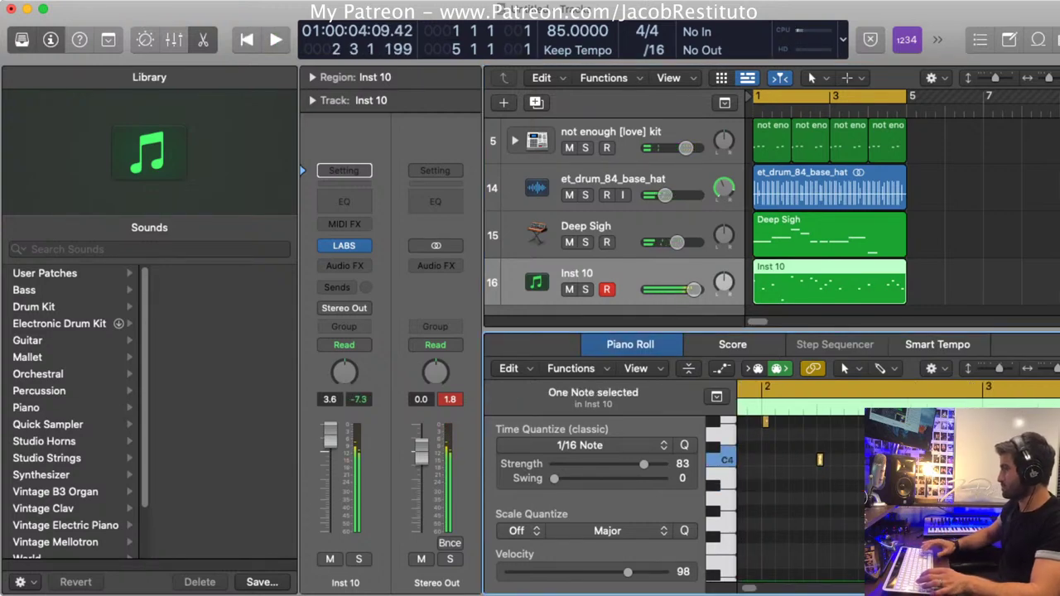
pyautogui.press('Return')
pyautogui.press('space')
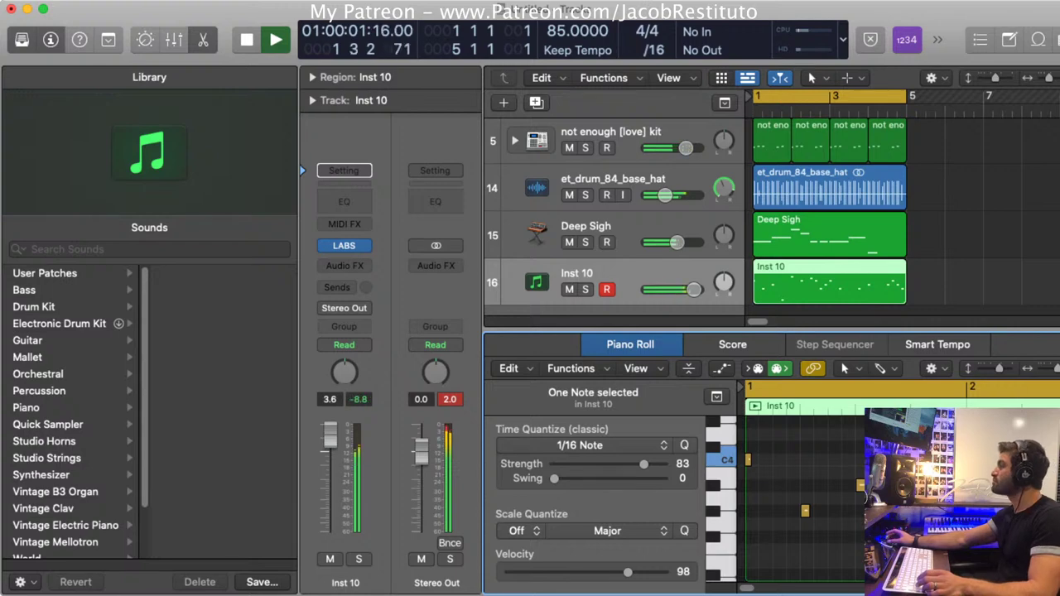
# Listen to the loop with the Inst 10 melody zoomed to fit, checking how the edited notes sound
pyautogui.press('super+Left')
pyautogui.hotkey('shift', 'd')
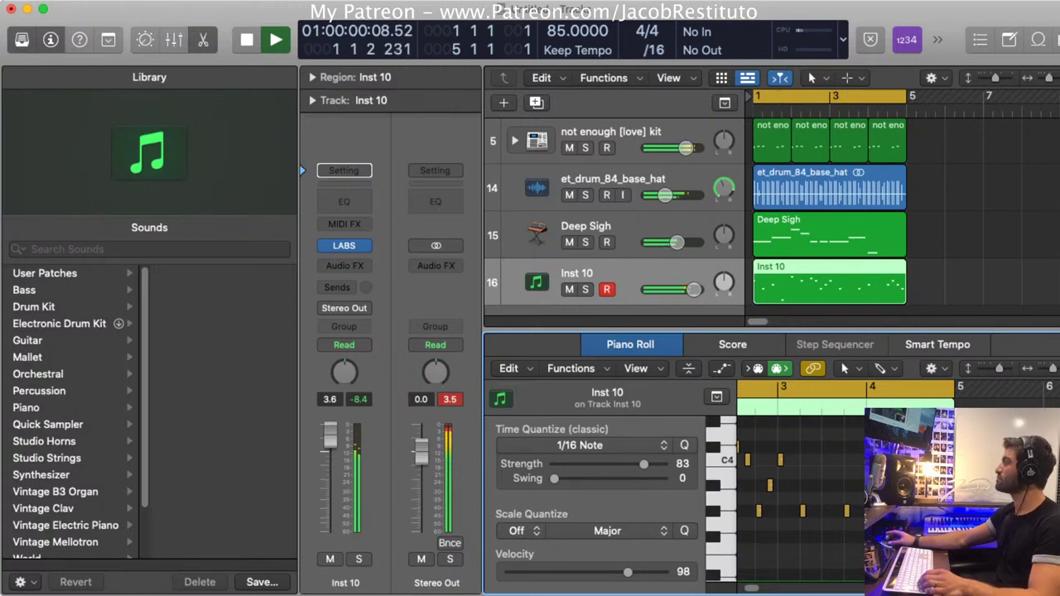
pyautogui.press('Right')
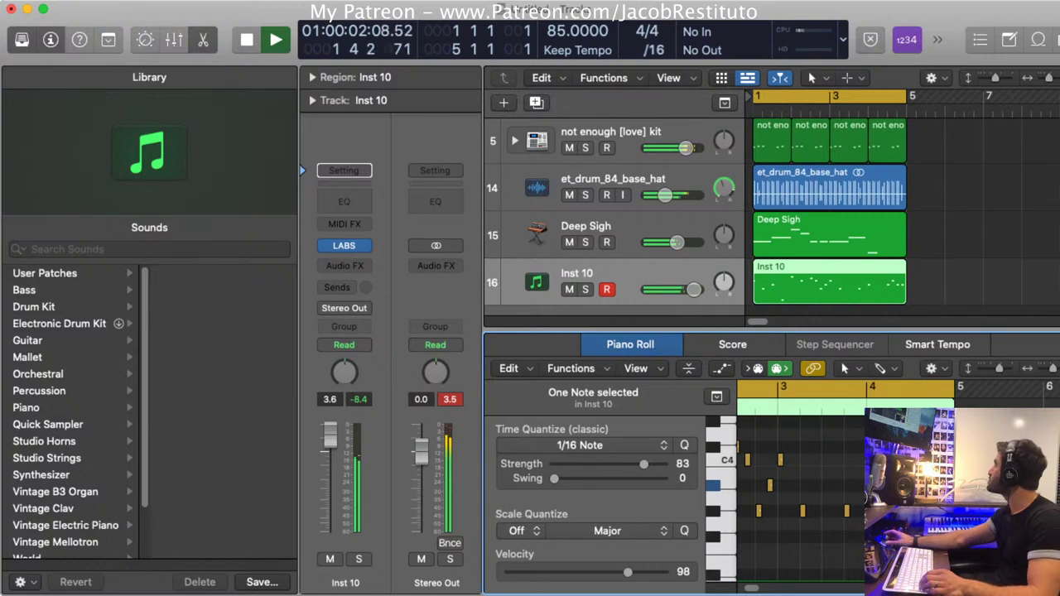
pyautogui.hotkey('shift', 'alt', 'd')
pyautogui.press('super+Left')
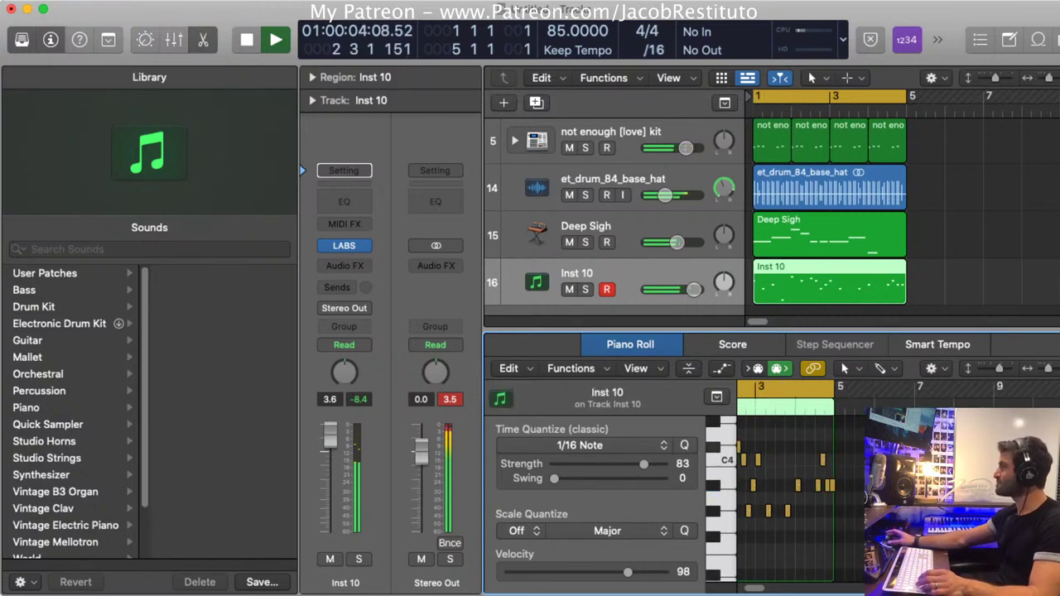
pyautogui.press('super+Right')
pyautogui.press('super+Right')
pyautogui.press('super+Right')
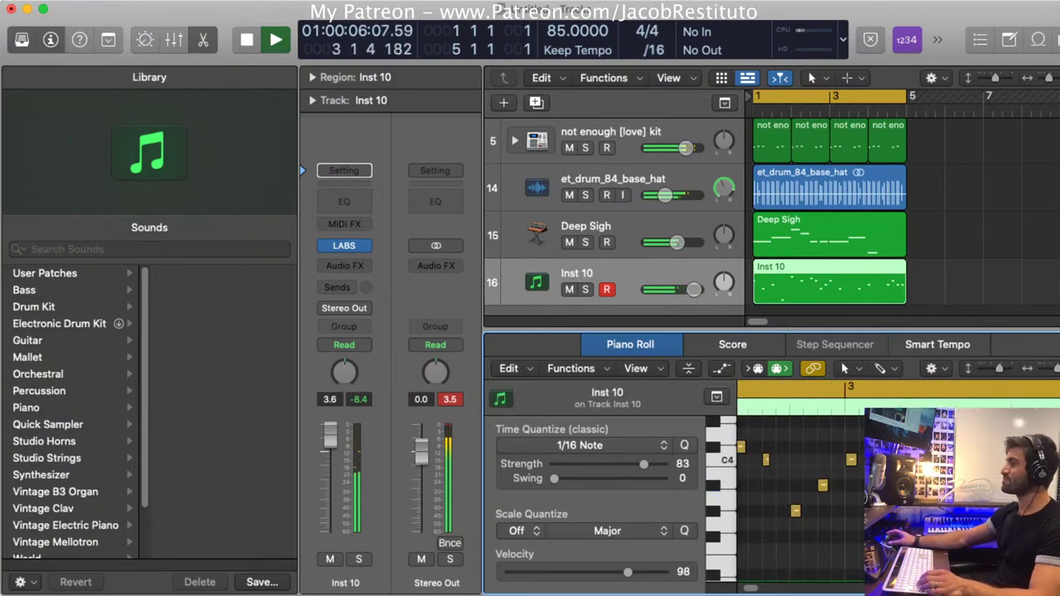
pyautogui.press('z')
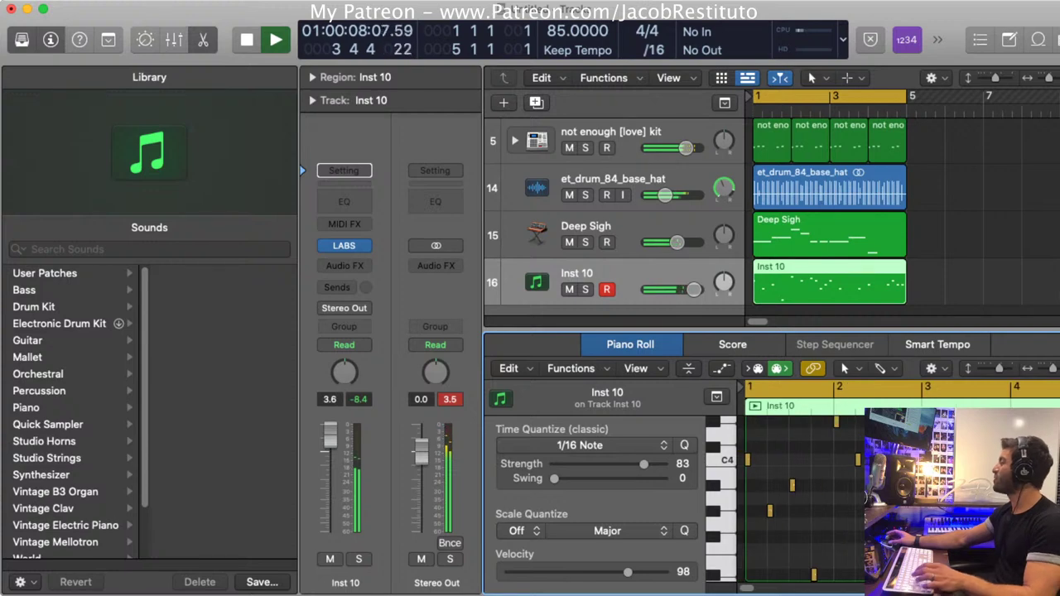
pyautogui.press('space')
pyautogui.press('space')
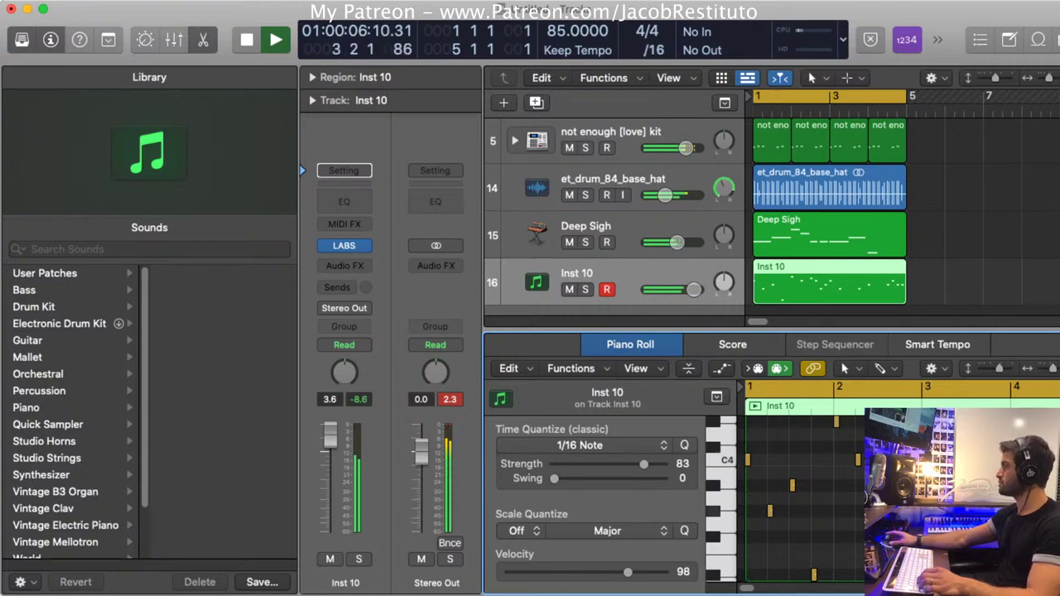
# Try removing the low D#3 note at beat 4 of bar 1 in Inst 10, check playback, and undo the deletion
pyautogui.press('Right')
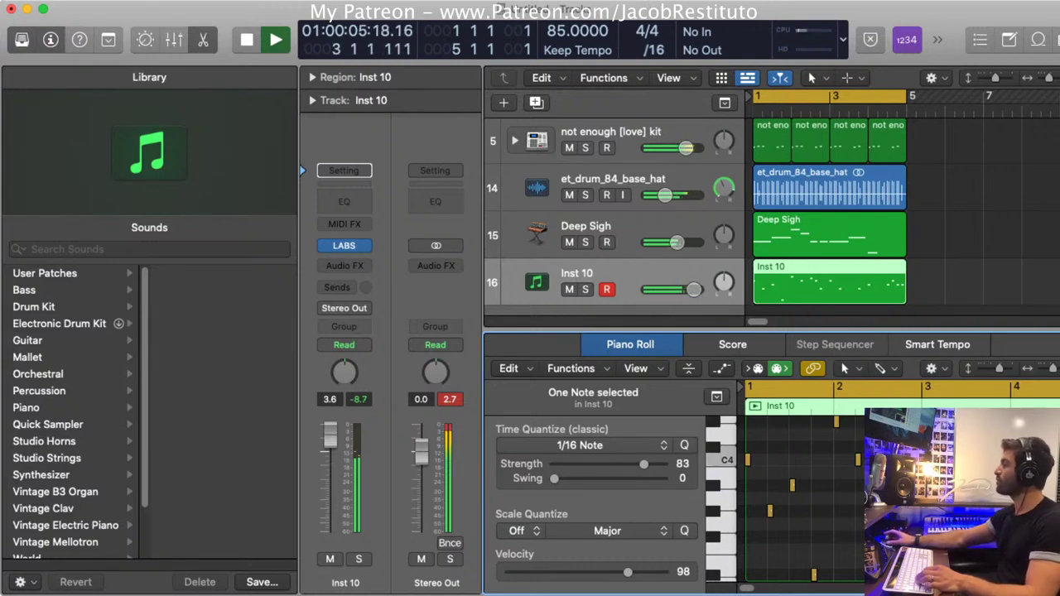
pyautogui.press('space')
pyautogui.scroll(-2, 785, 499)
pyautogui.press('Delete')
pyautogui.press('space')
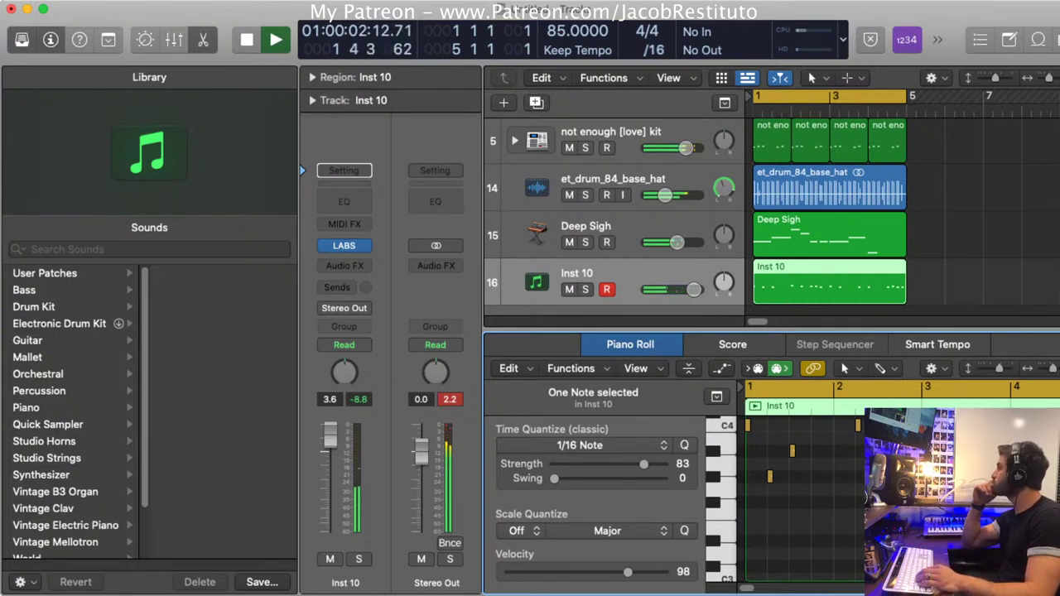
pyautogui.press('super+z')
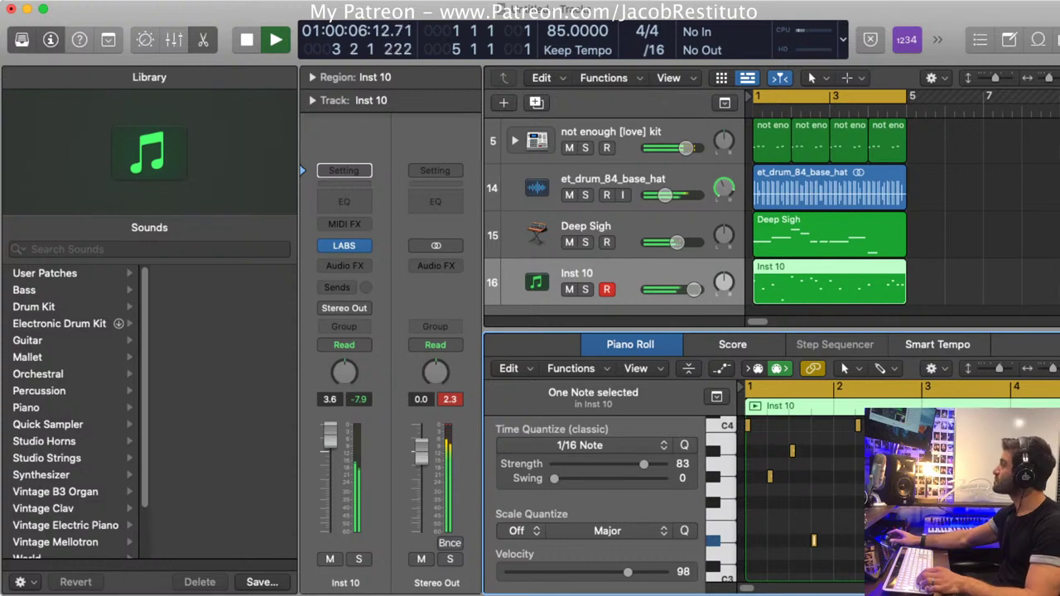
# Try transposing the whole Deep Sigh region down one octave and play the loop from the start
pyautogui.press('Tab')
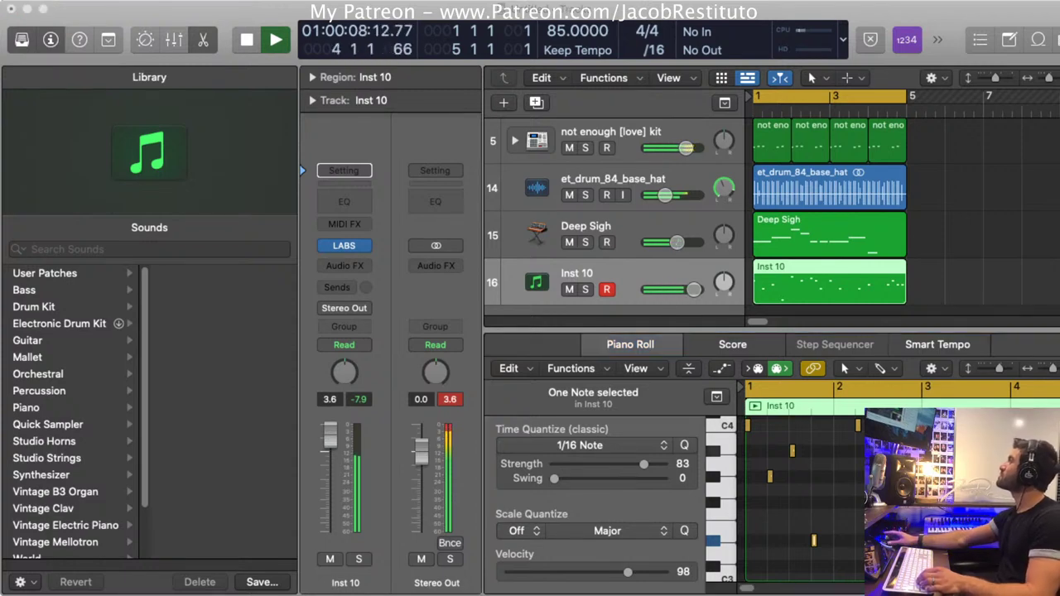
pyautogui.click(969, 249)
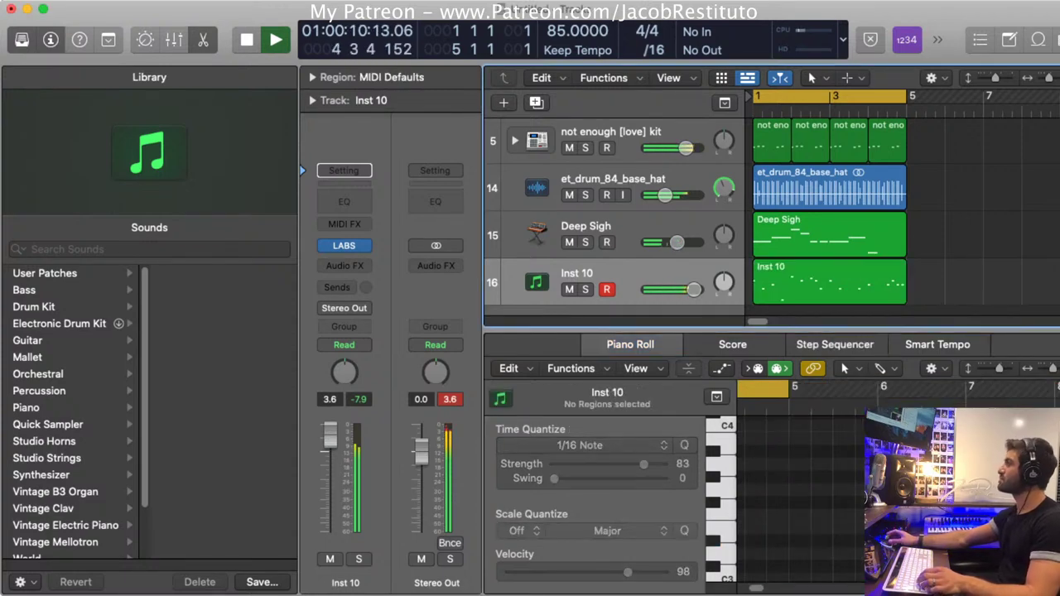
pyautogui.scroll(4, 903, 219)
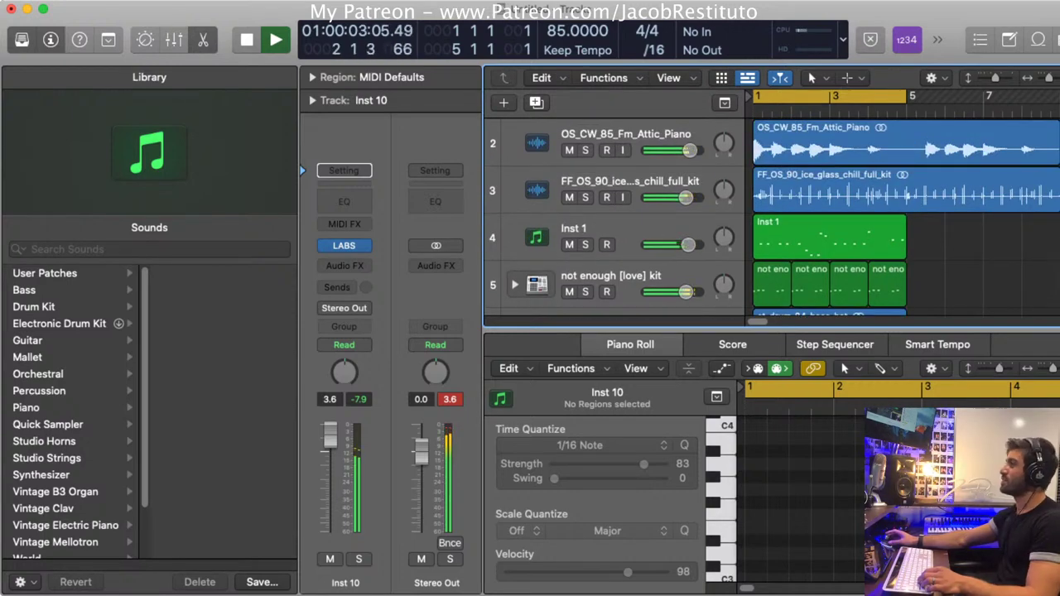
pyautogui.scroll(-3, 745, 215)
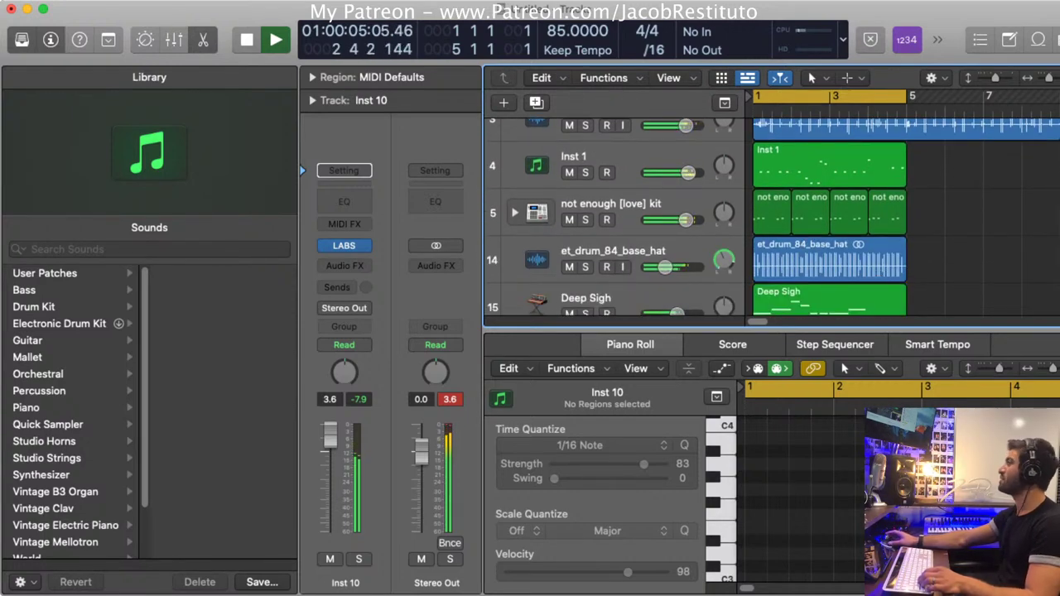
pyautogui.scroll(-3, 746, 215)
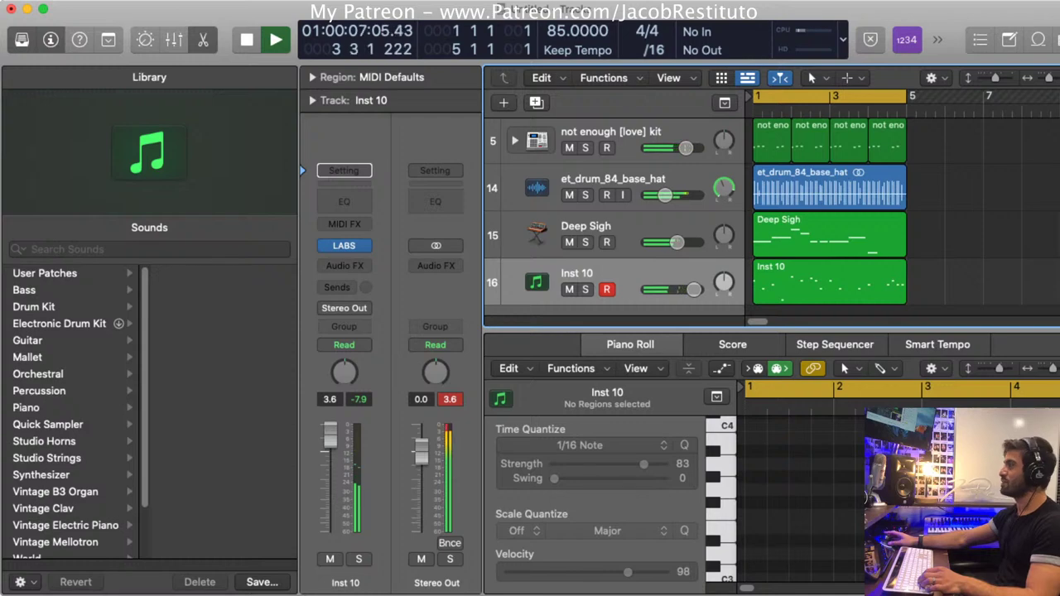
pyautogui.click(829, 235)
pyautogui.press('space')
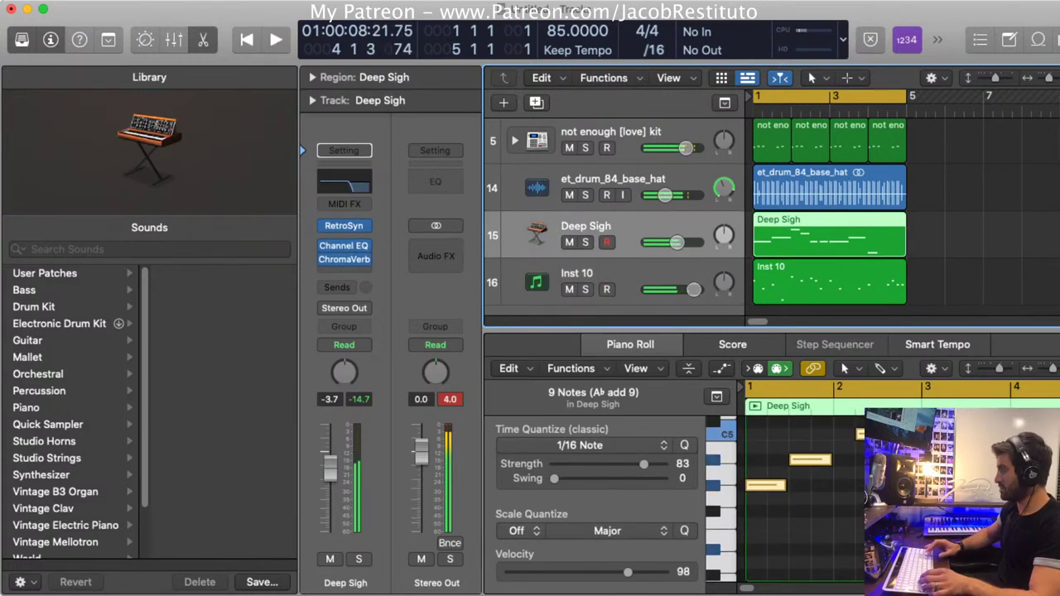
pyautogui.hotkey('alt', 'shift', 'Down')
pyautogui.press('Return')
pyautogui.press('space')
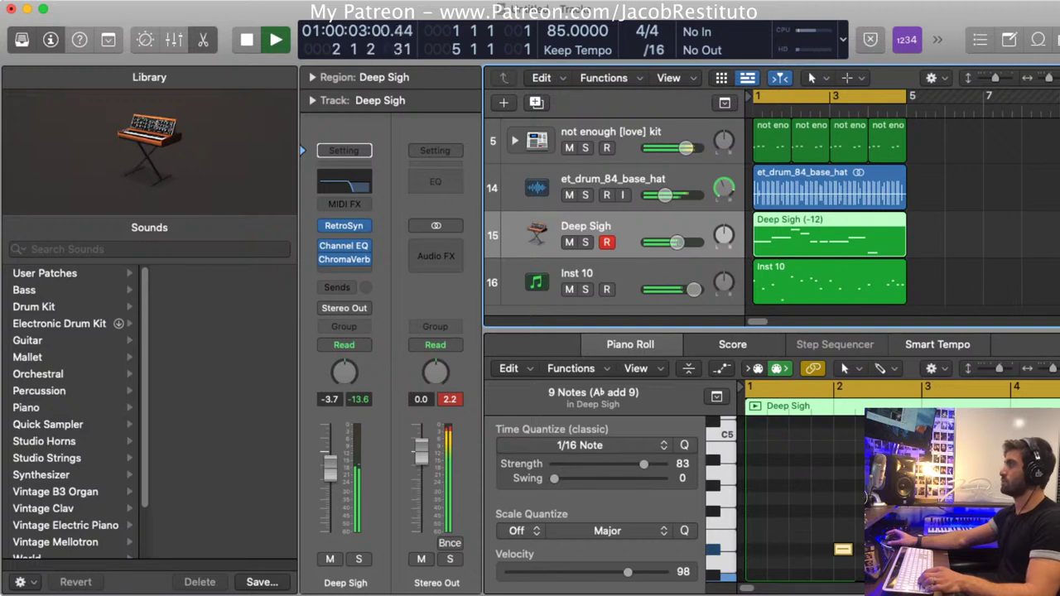
# Stop playback and transpose the Deep Sigh region back up one octave
pyautogui.press('space')
pyautogui.press('Tab')
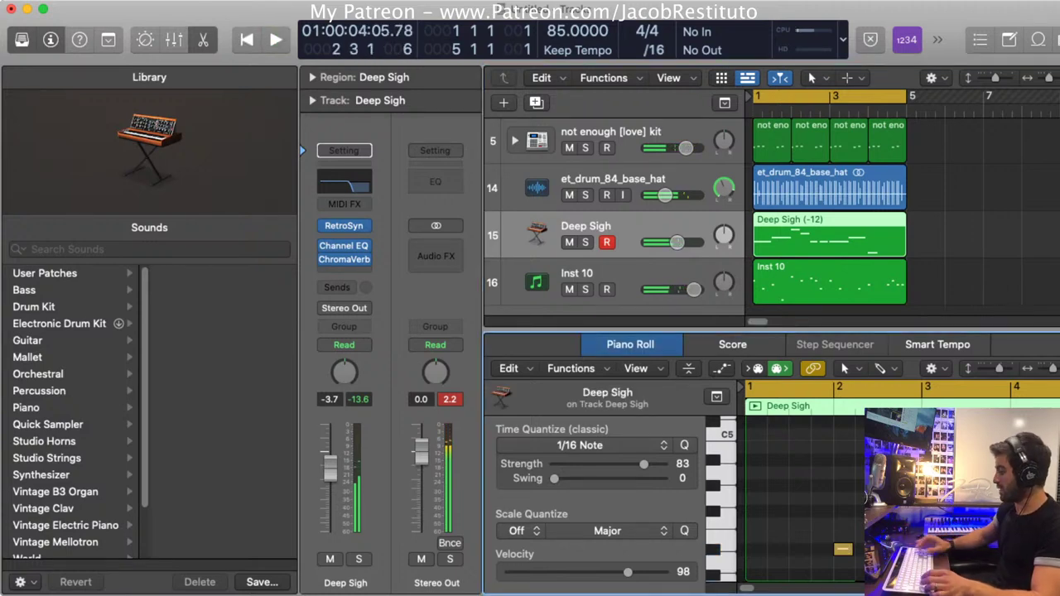
pyautogui.press('Tab')
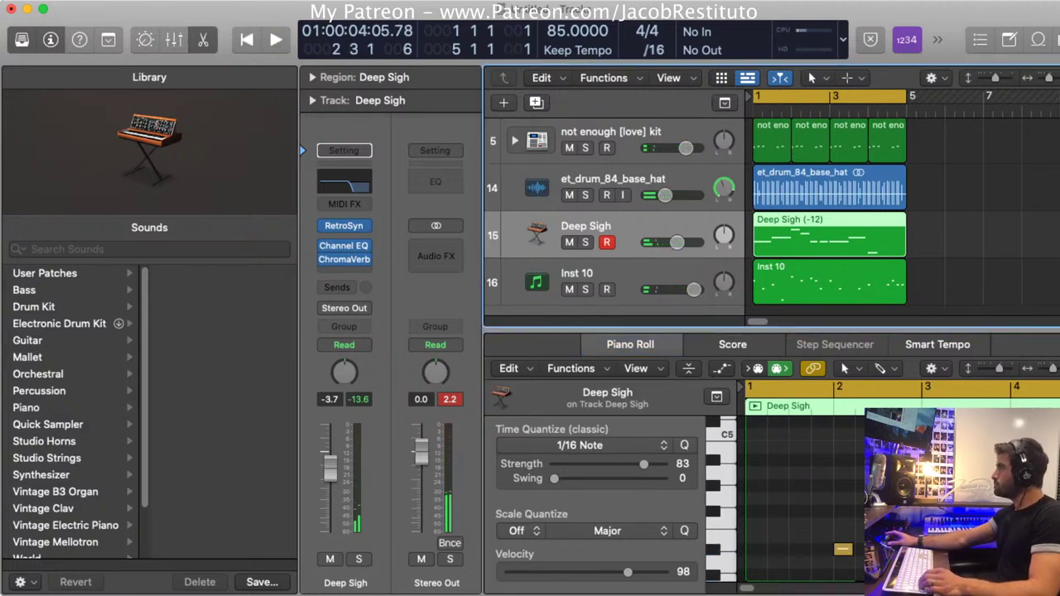
pyautogui.press('Tab')
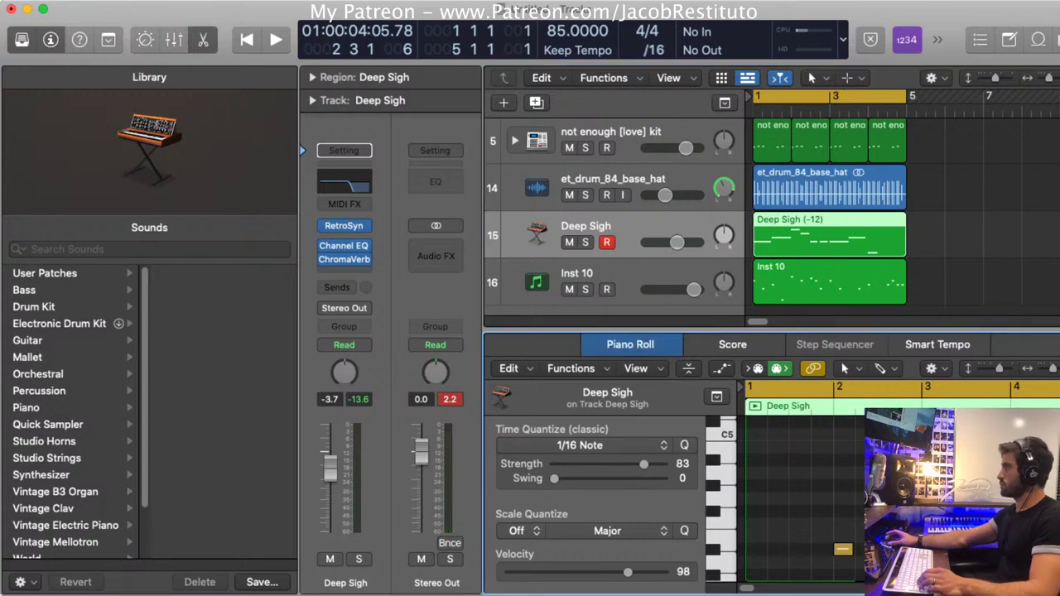
pyautogui.click(928, 239)
pyautogui.click(896, 239)
pyautogui.hotkey('alt', 'shift', 'Up')
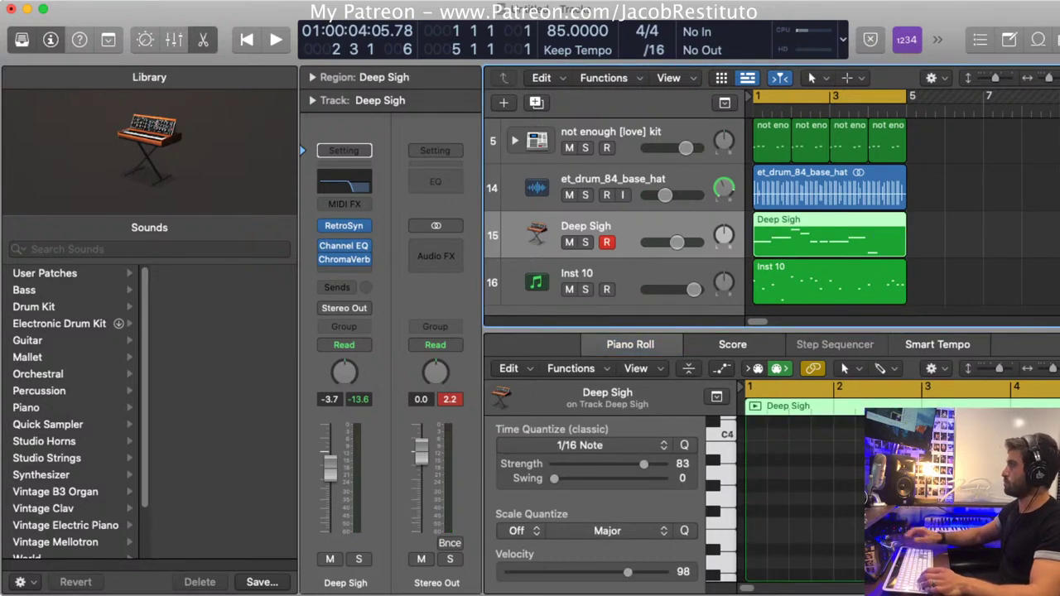
# Hide the Library, duplicate all Deep Sigh notes one octave lower within the region, and play the loop
pyautogui.press('Tab')
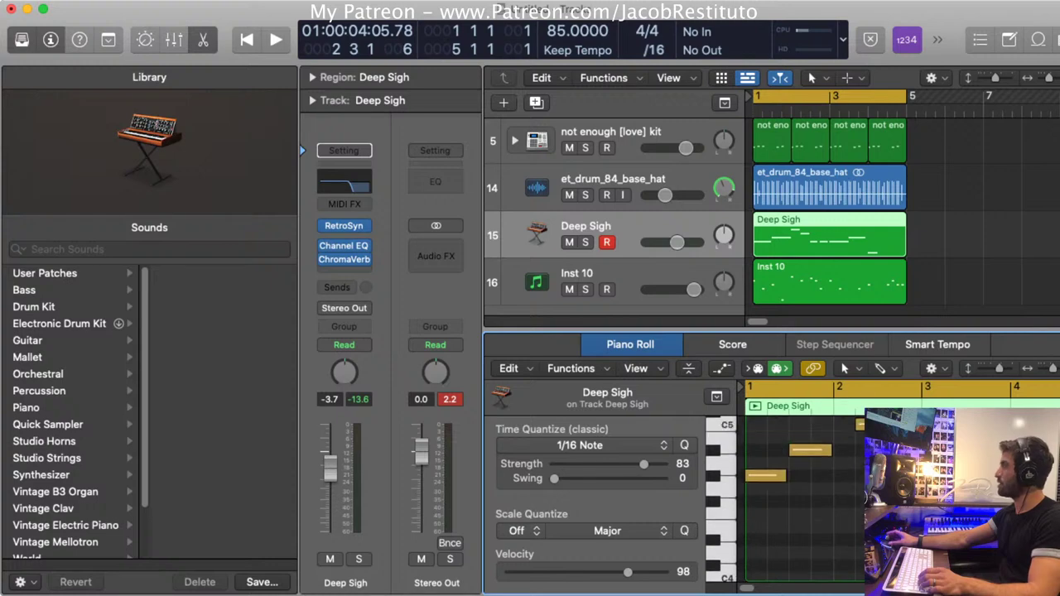
pyautogui.press('super+a')
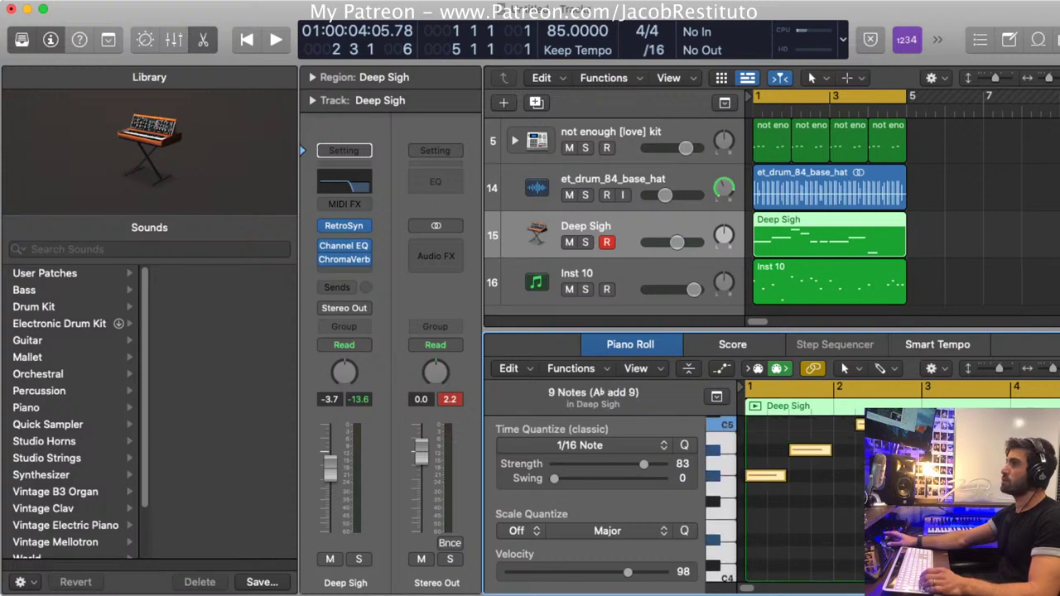
pyautogui.press('y')
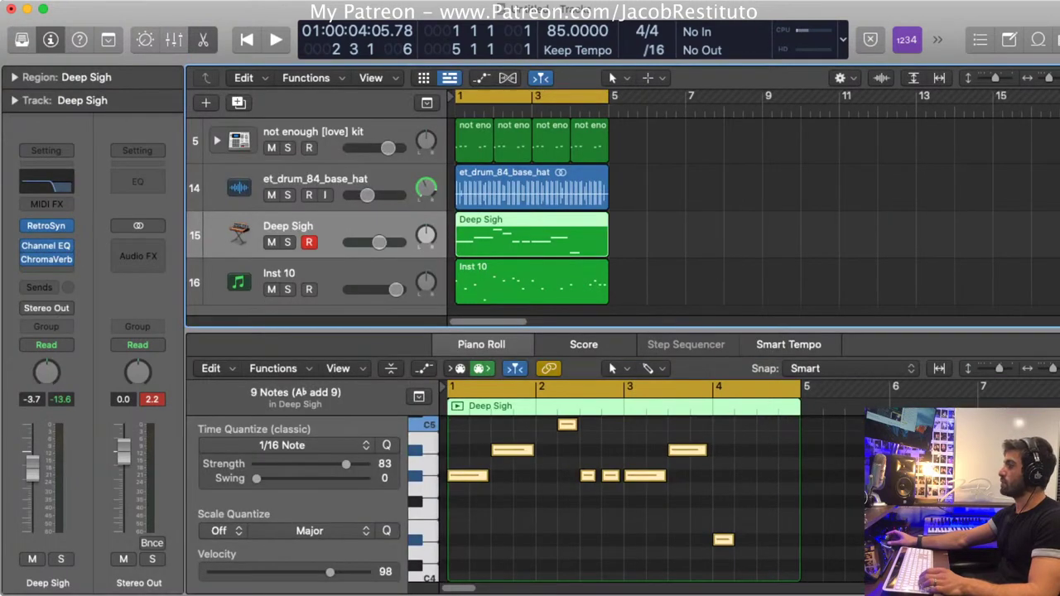
pyautogui.keyDown('alt'); pyautogui.moveTo(468, 476); pyautogui.dragTo(468, 488); pyautogui.keyUp('alt')
pyautogui.hotkey('alt', 'shift', 'Down')
pyautogui.press('super+shift+z')
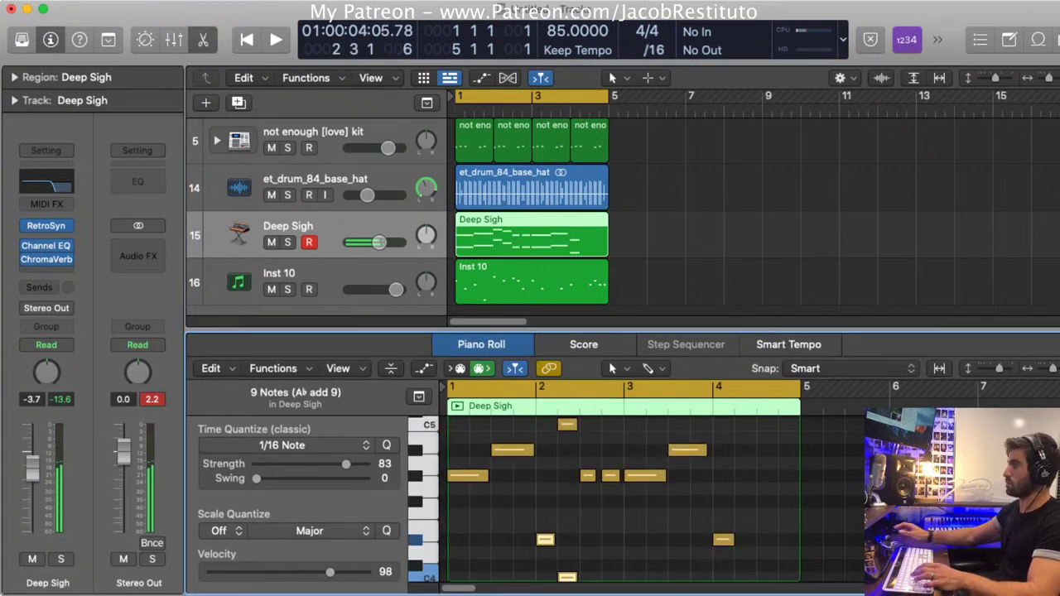
pyautogui.press('space')
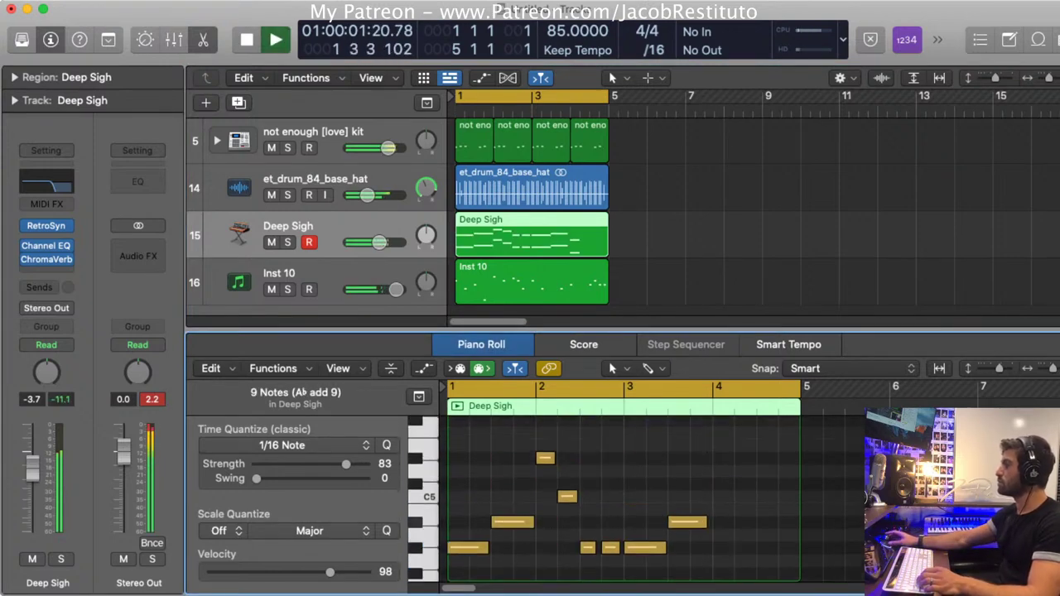
# Select the original upper-octave Deep Sigh notes and set their velocity to 88 during playback
pyautogui.moveTo(755, 556); pyautogui.dragTo(584, 434)
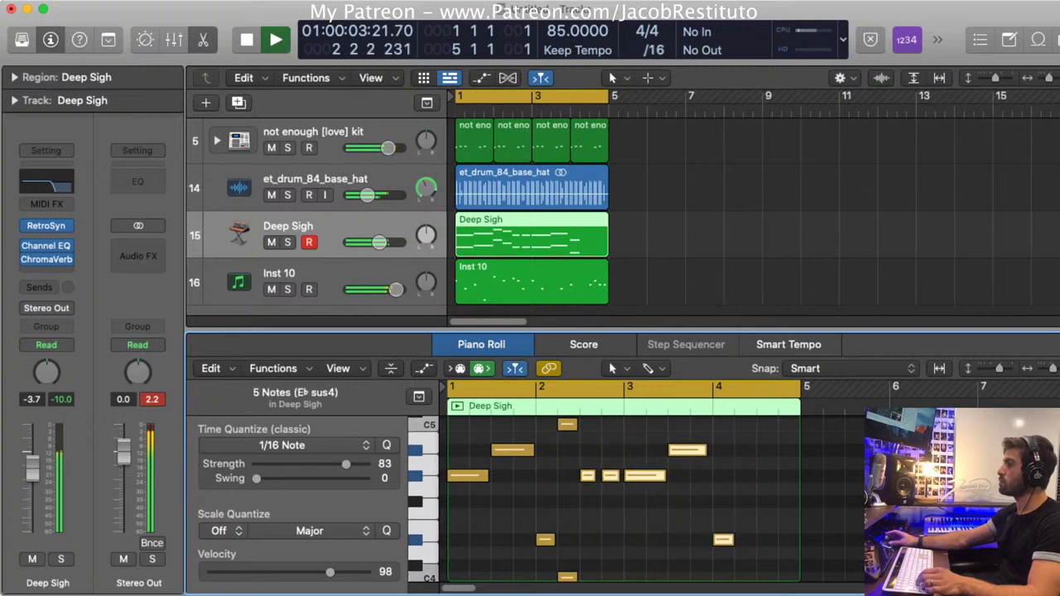
pyautogui.moveTo(562, 482); pyautogui.dragTo(440, 414)
pyautogui.press('space')
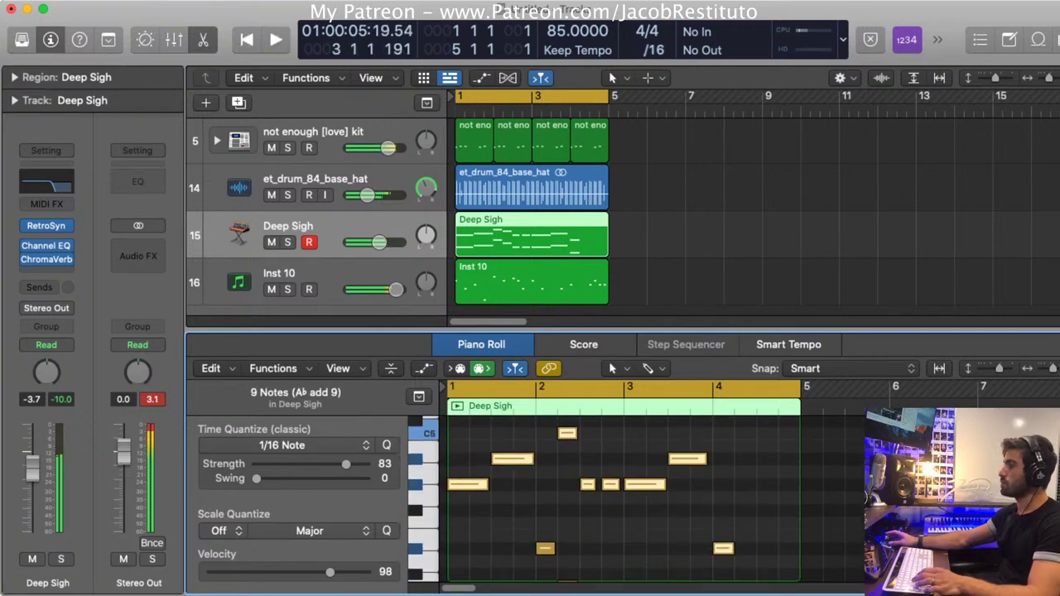
pyautogui.press('space')
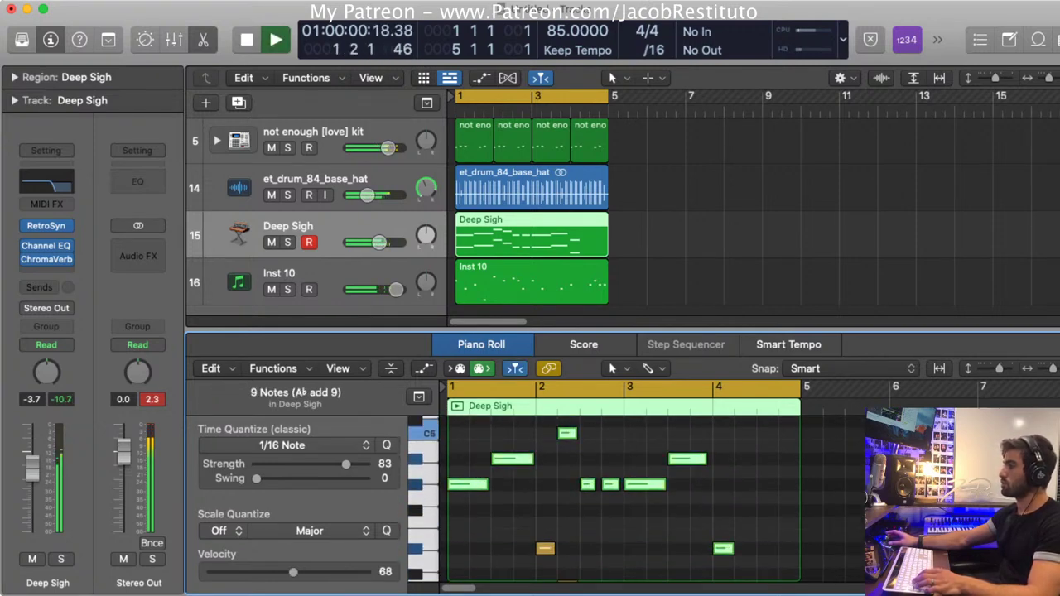
pyautogui.moveTo(294, 572); pyautogui.dragTo(315, 572)
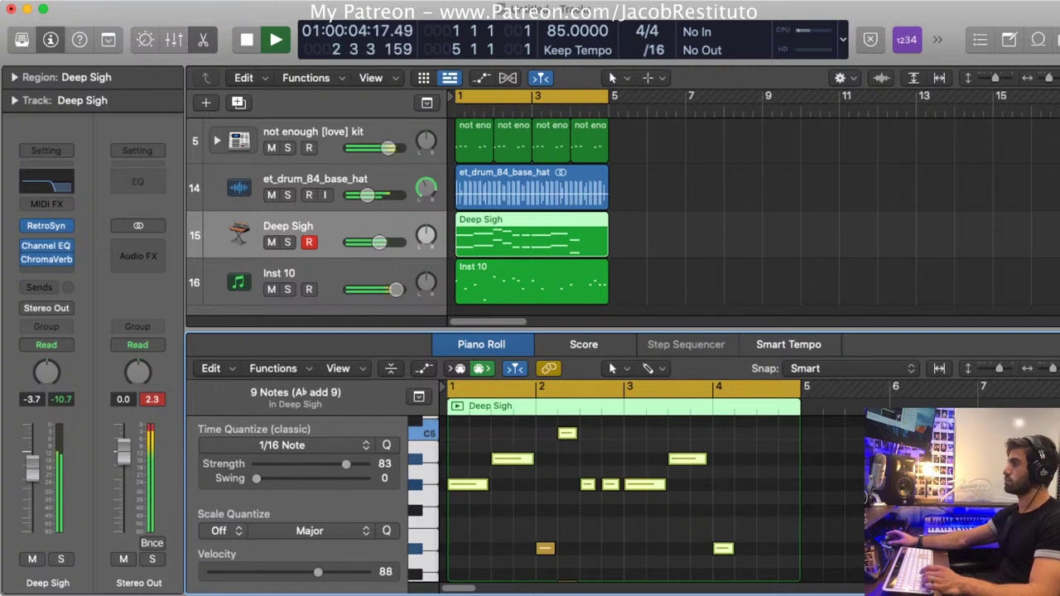
# Clear the Deep Sigh selection, open the Inst 1 region in the piano roll and play the loop
pyautogui.press('x')
pyautogui.press('x')
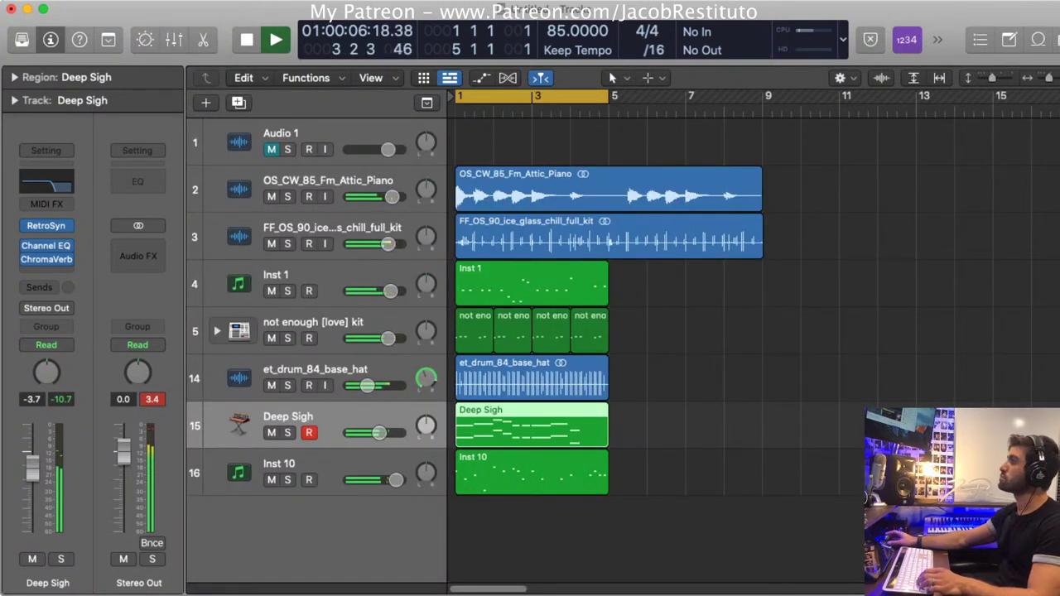
pyautogui.hotkey('alt', 'shift', 'd')
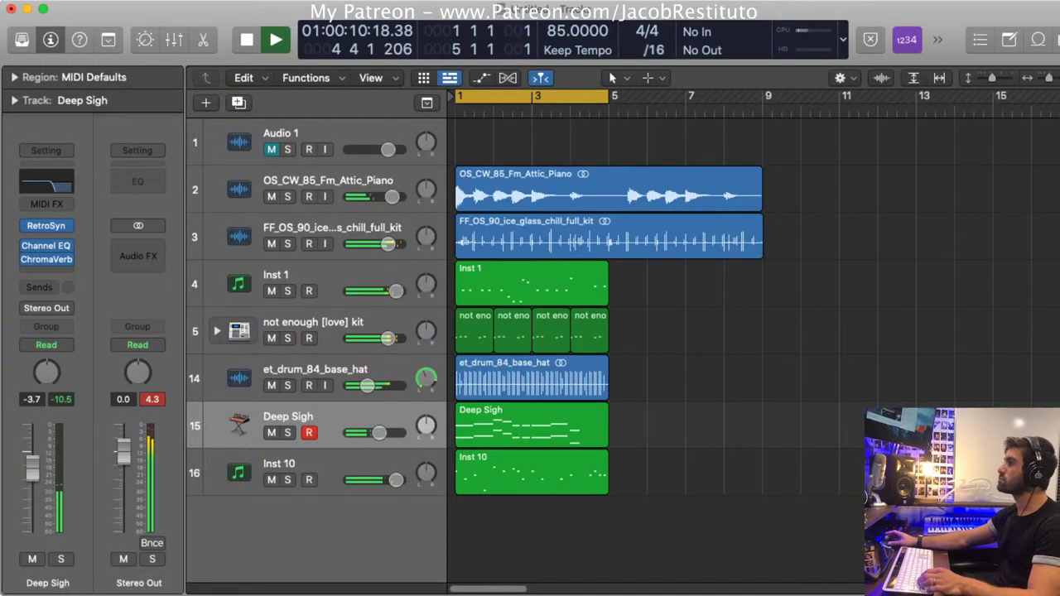
pyautogui.click(531, 283)
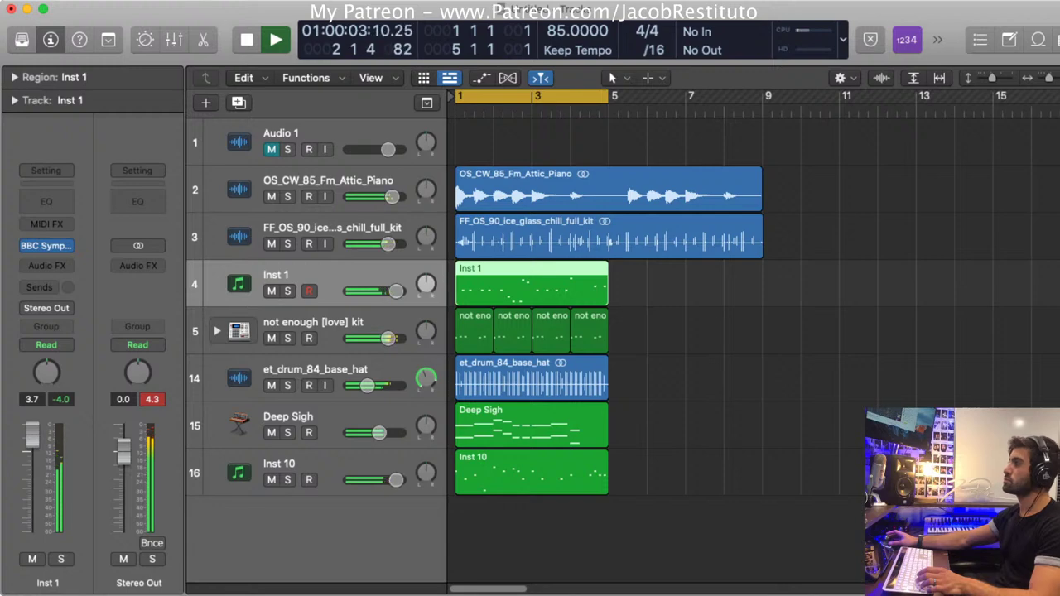
pyautogui.press('space')
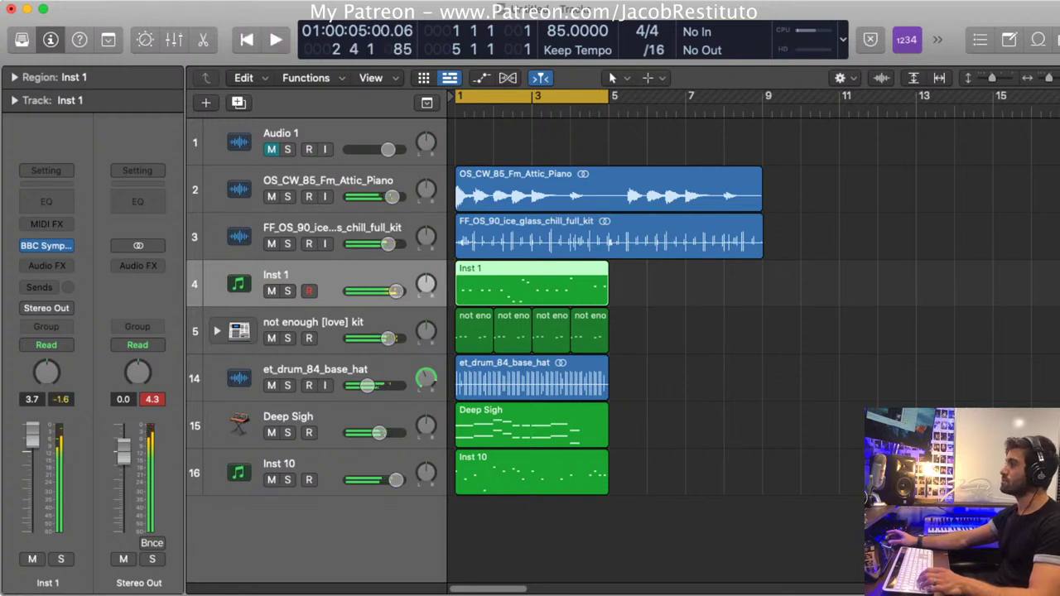
pyautogui.press('p')
pyautogui.press('space')
pyautogui.press('super+Right')
pyautogui.press('super+Right')
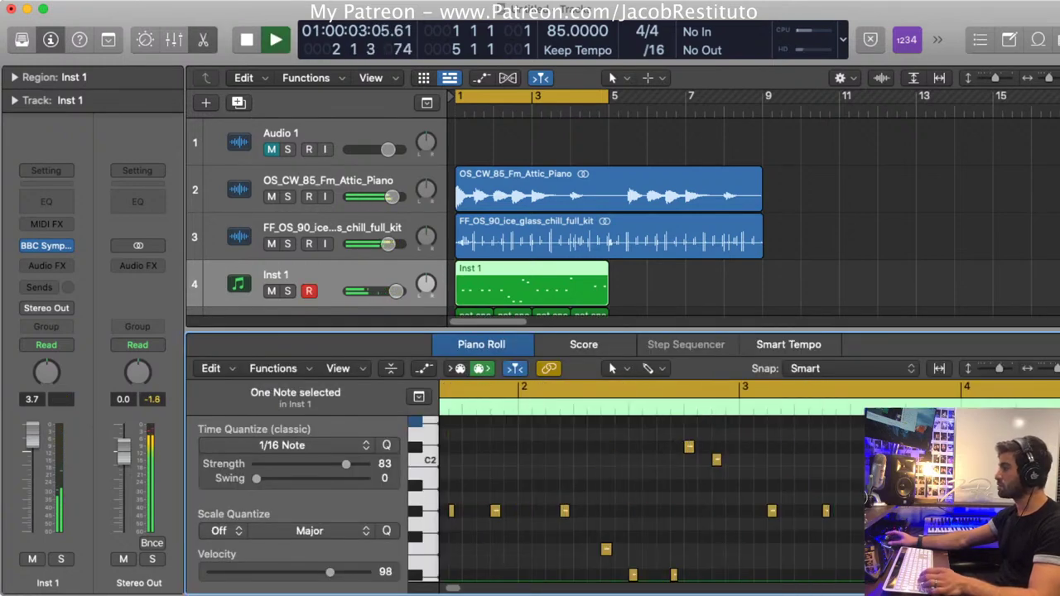
# Raise the Inst 1 note between beats 2 and 3 of bar 2 by three semitones in total, checking it in playback
pyautogui.press('space')
pyautogui.click(685, 549)
pyautogui.moveTo(685, 549); pyautogui.dragTo(685, 523)
pyautogui.press('space')
pyautogui.press('super+Left')
pyautogui.press('super+Left')
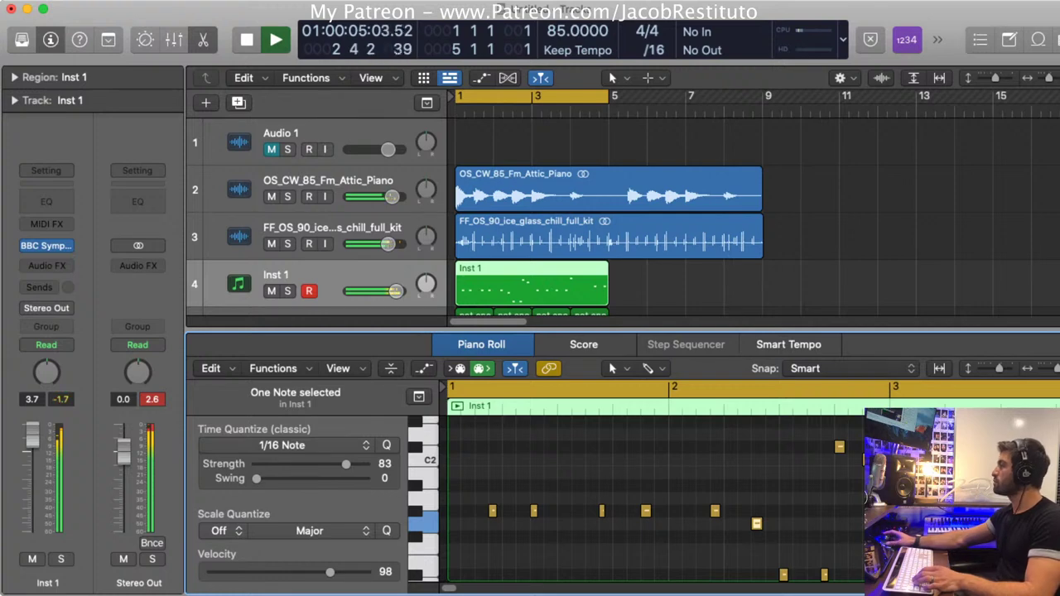
pyautogui.press('space')
pyautogui.moveTo(756, 523); pyautogui.dragTo(756, 510)
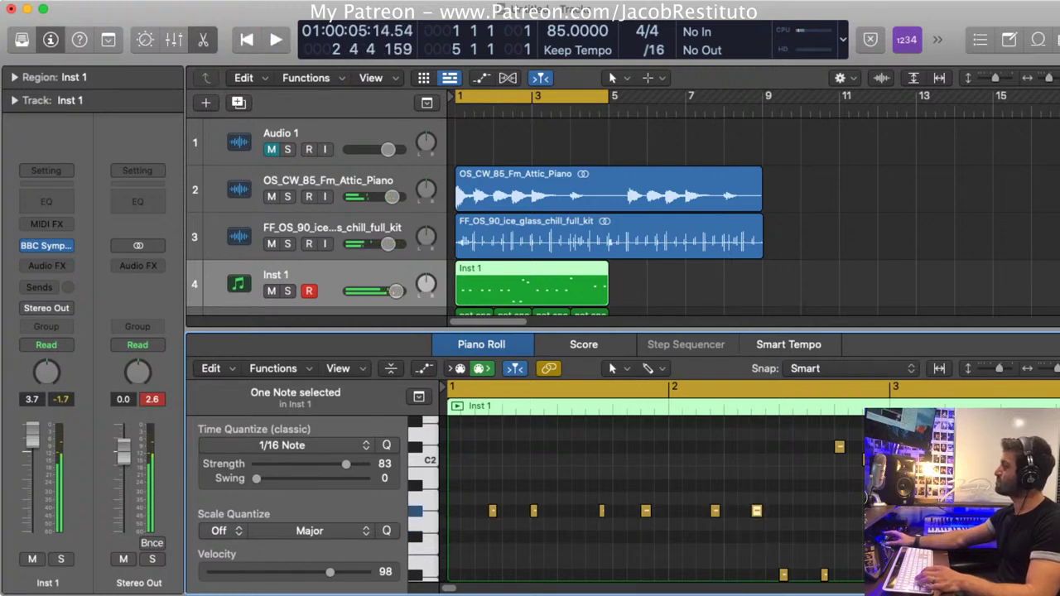
pyautogui.press('space')
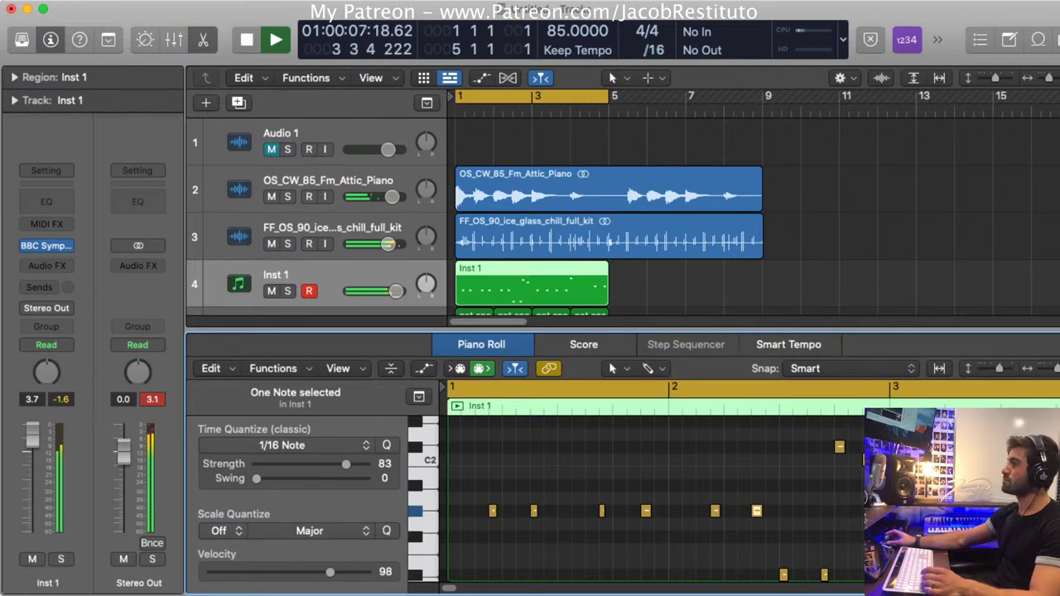
# Open the Inst 10 region in the piano roll, select all its notes and play the loop from the start
pyautogui.press('x')
pyautogui.press('x')
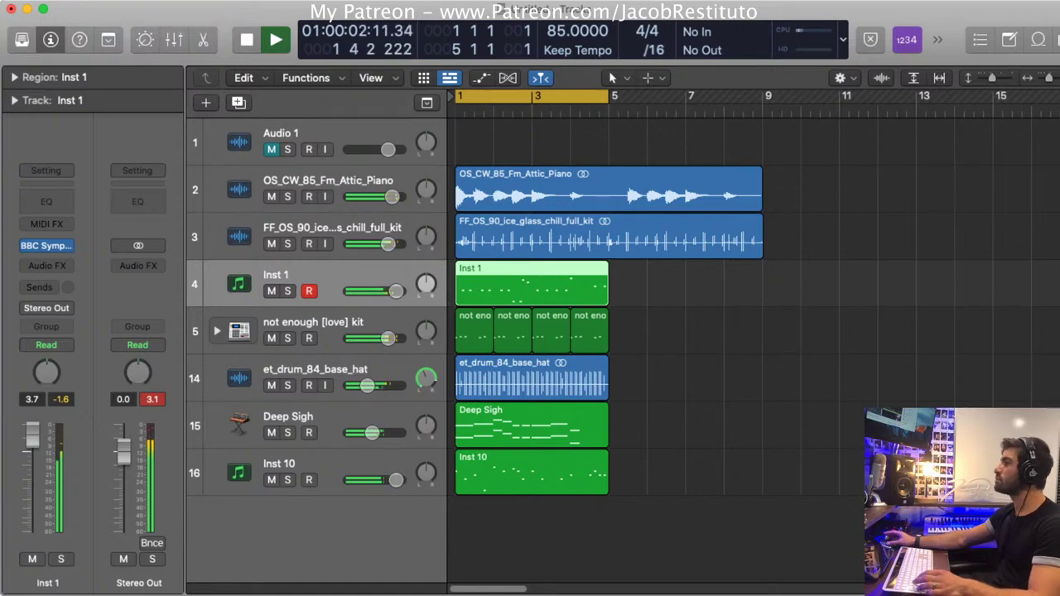
pyautogui.click(332, 465)
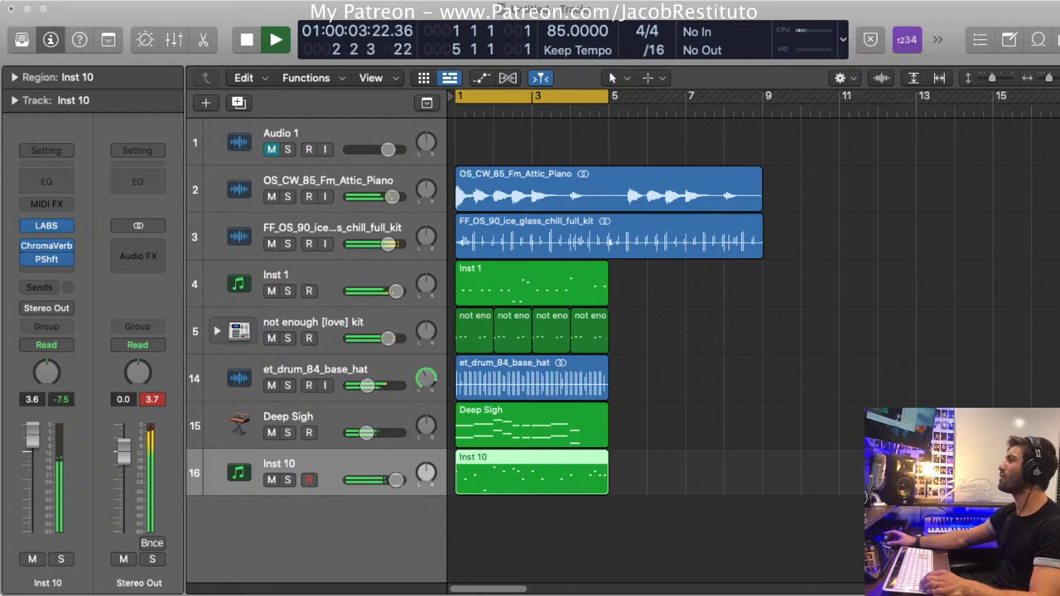
pyautogui.press('space')
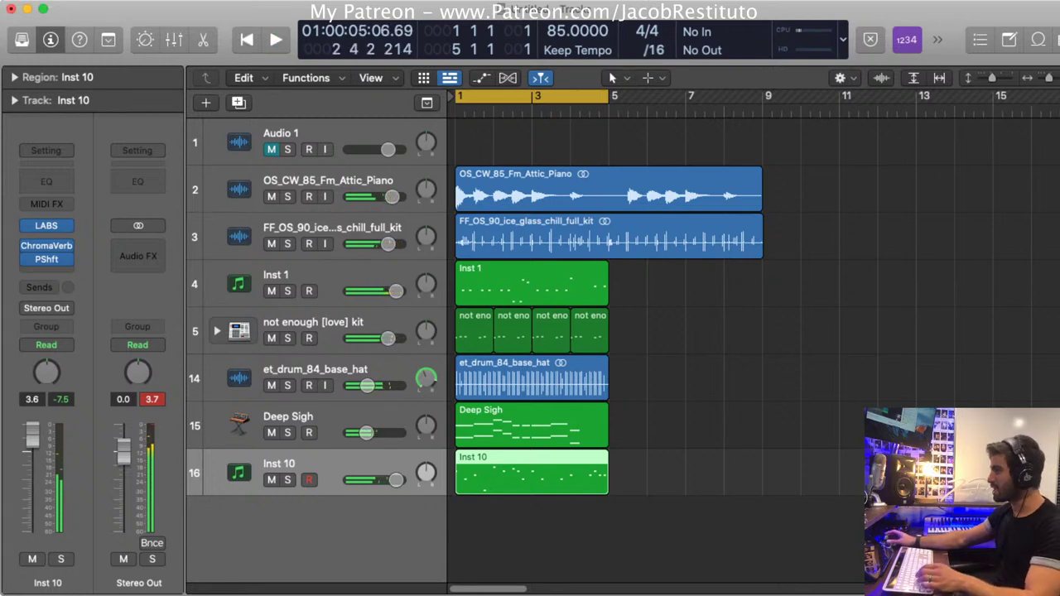
pyautogui.press('p')
pyautogui.press('super+a')
pyautogui.press('Return')
pyautogui.press('space')
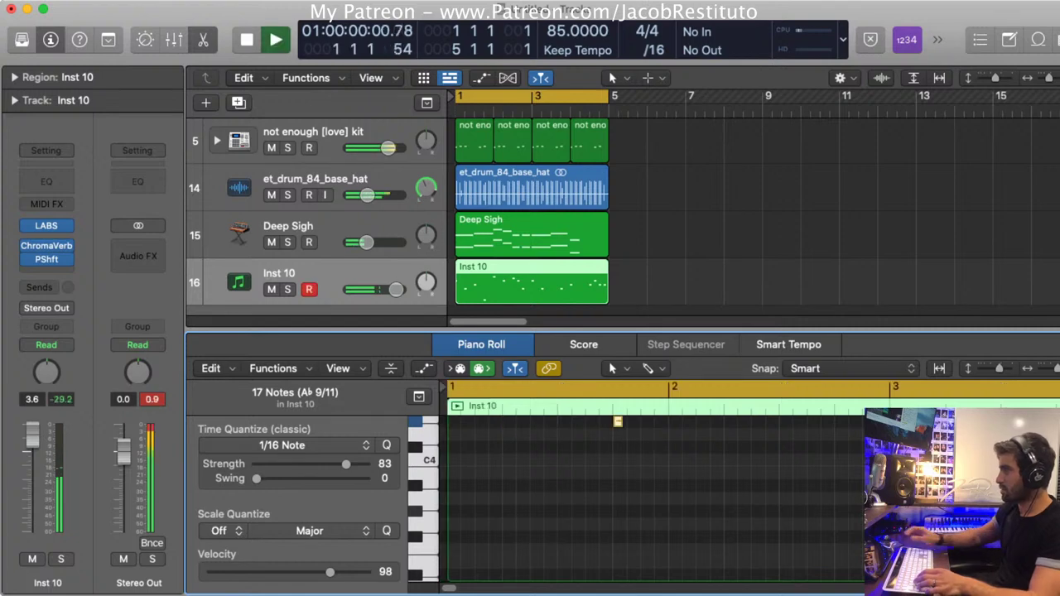
# Bypass the Pitch Shifter on Inst 10 and set the track's volume to 0.0 dB, replaying the loop
pyautogui.press('space')
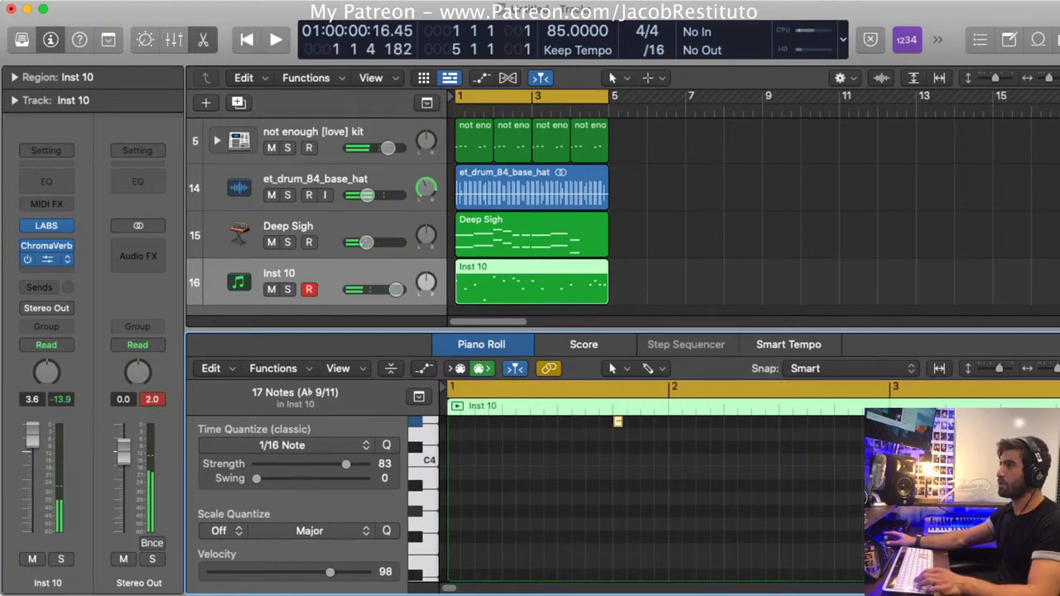
pyautogui.click(27, 259)
pyautogui.press('space')
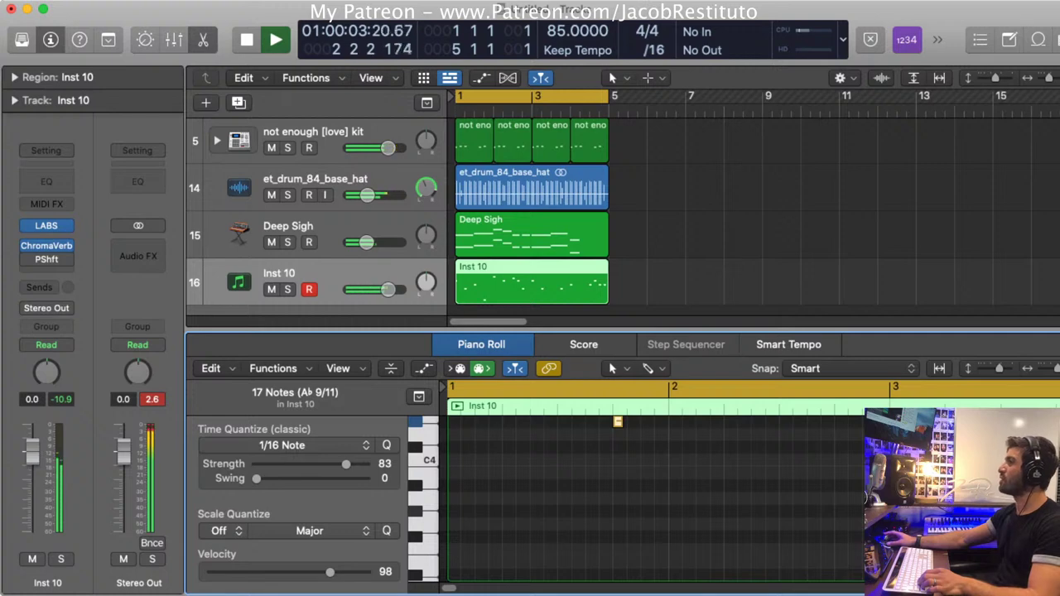
pyautogui.press('space')
pyautogui.press('space')
# Transpose the high Inst 10 note at the start of bar 2 down one octave and replay the loop
pyautogui.scroll(5, 655, 497)
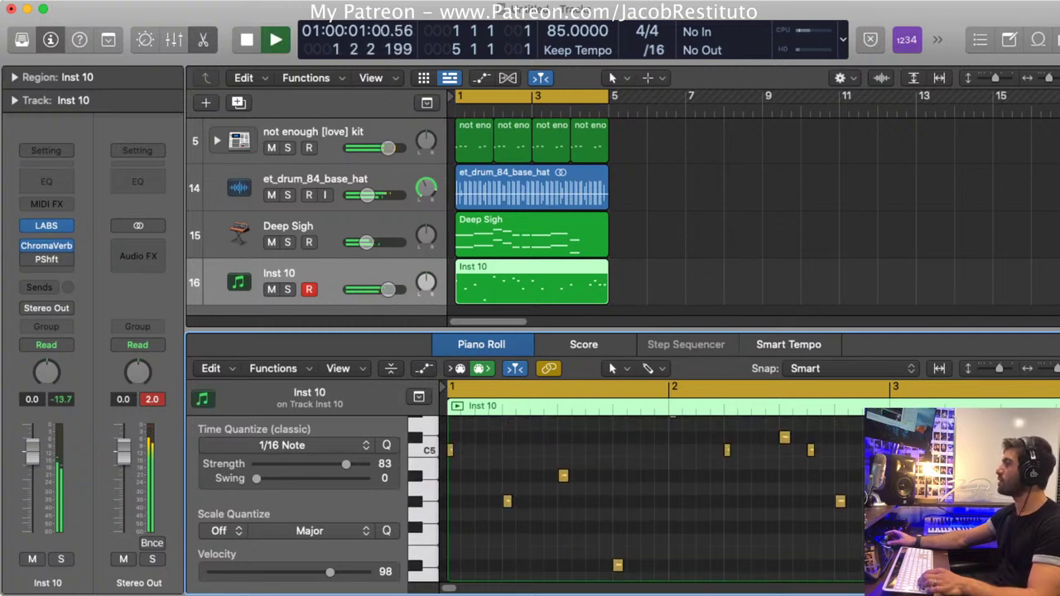
pyautogui.scroll(3, 654, 497)
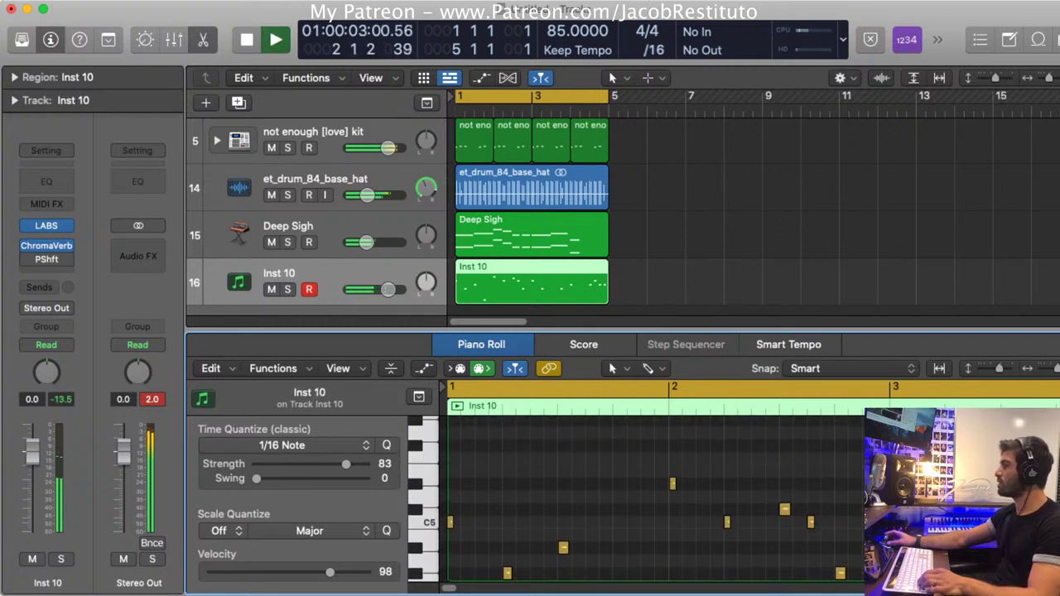
pyautogui.press('space')
pyautogui.click(672, 483)
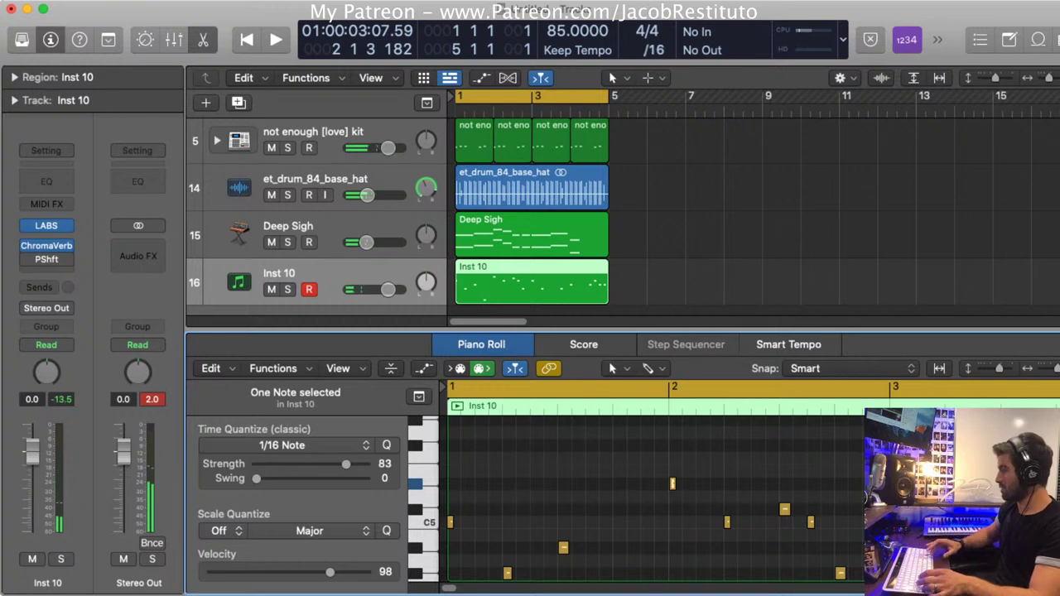
pyautogui.hotkey('alt', 'shift', 'Down')
pyautogui.press('space')
pyautogui.scroll(-3, 655, 497)
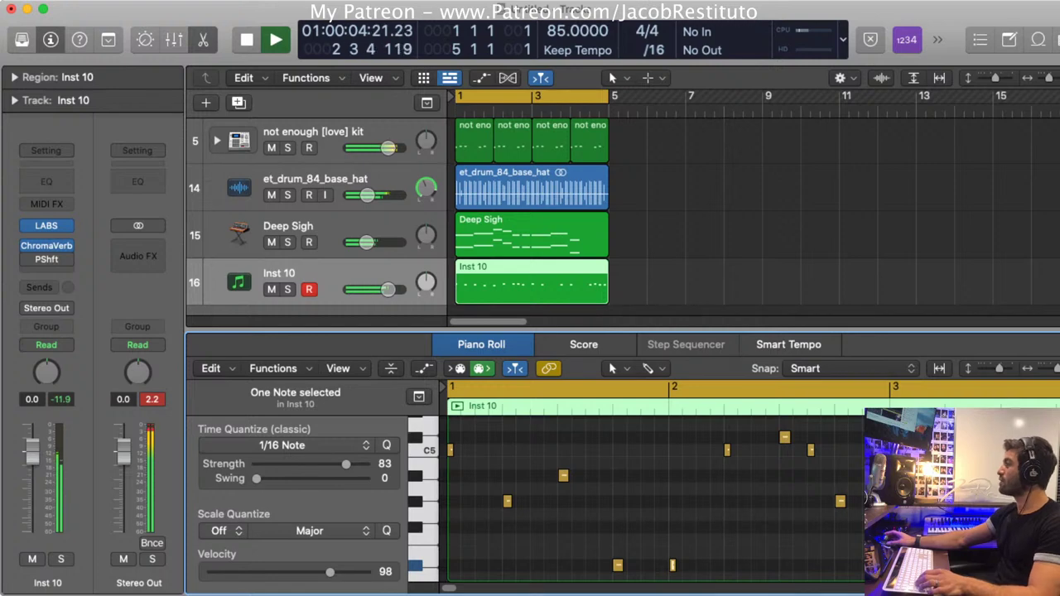
# Transpose the Inst 10 note on beat 3 of bar 2 down one octave and play the loop
pyautogui.press('space')
pyautogui.hotkey('shift', 'd')
pyautogui.click(784, 437)
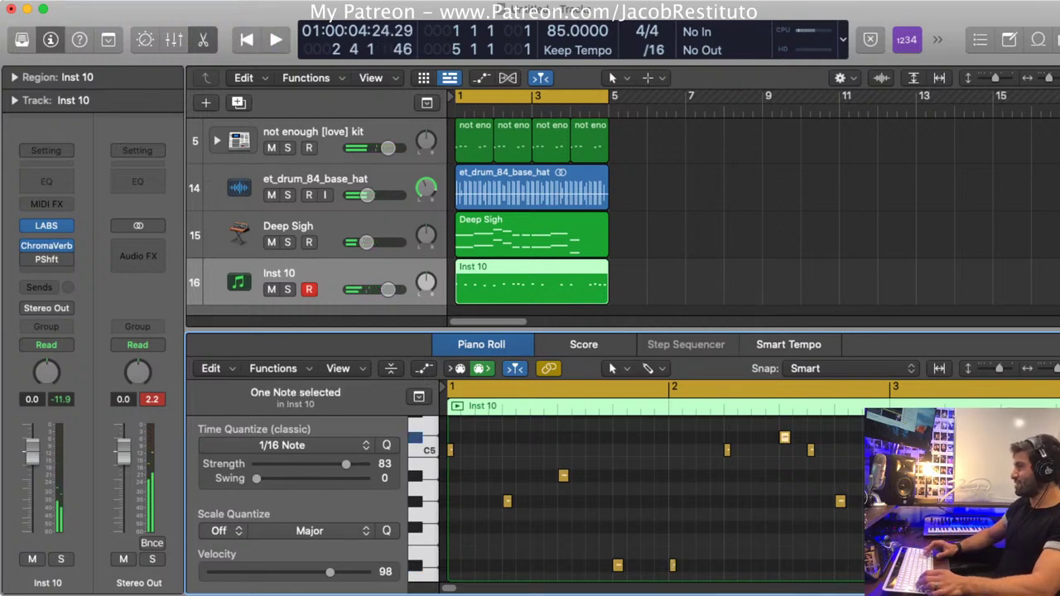
pyautogui.hotkey('alt', 'shift', 'Down')
pyautogui.press('space')
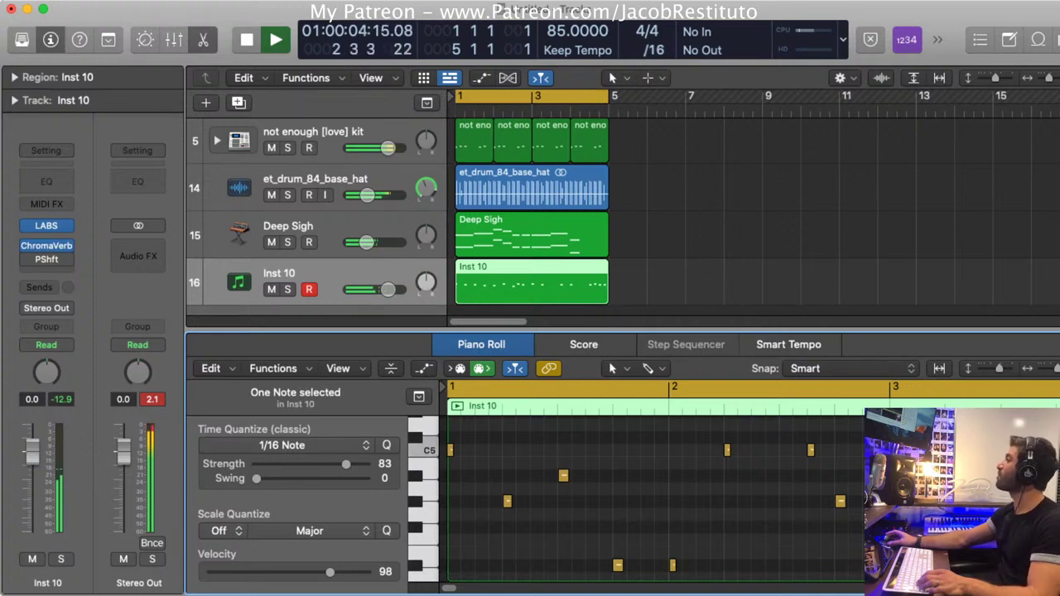
# Transpose the next two Inst 10 notes in the second half of bar 2 down one octave each, auditioning after each change
pyautogui.press('space')
pyautogui.click(811, 449)
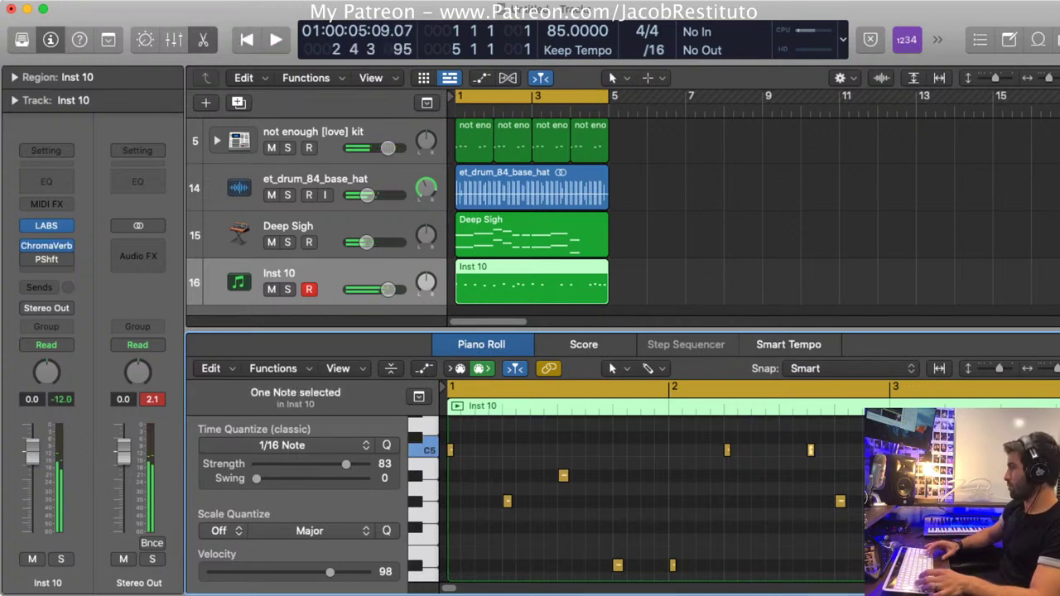
pyautogui.press('BackSpace')
pyautogui.press('space')
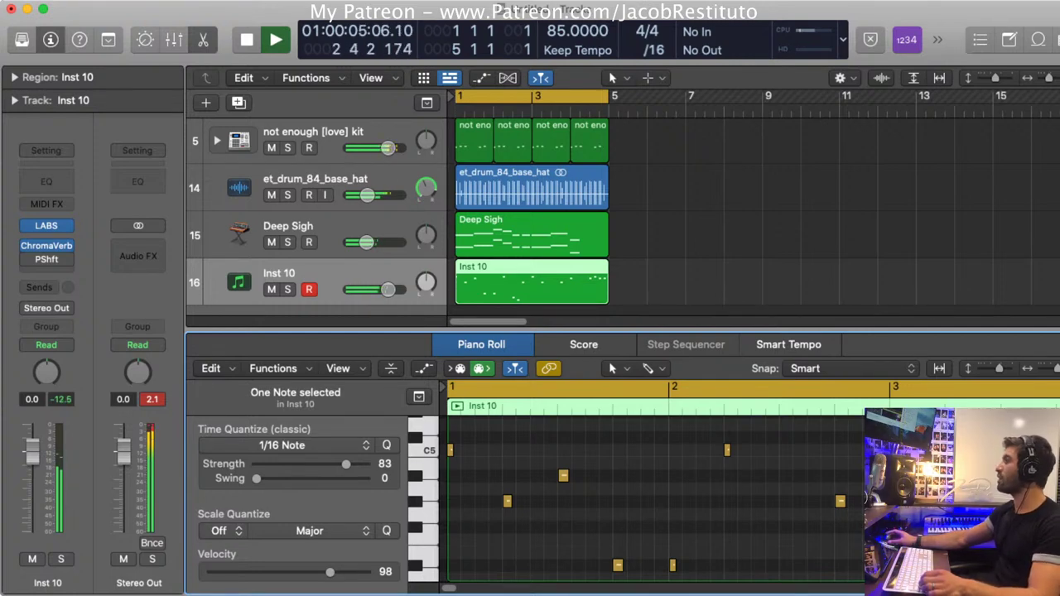
pyautogui.press('space')
pyautogui.press('Right')
pyautogui.press('Delete')
pyautogui.press('space')
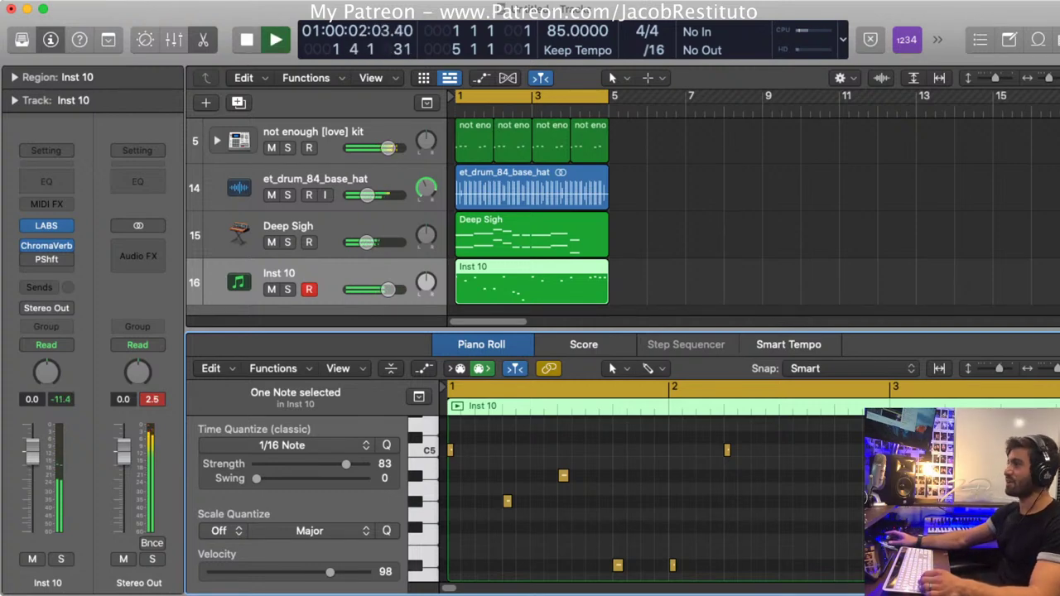
# Lower the last Inst 10 note of bar 2 to continue the descending run, and review the melody in playback
pyautogui.press('Tab')
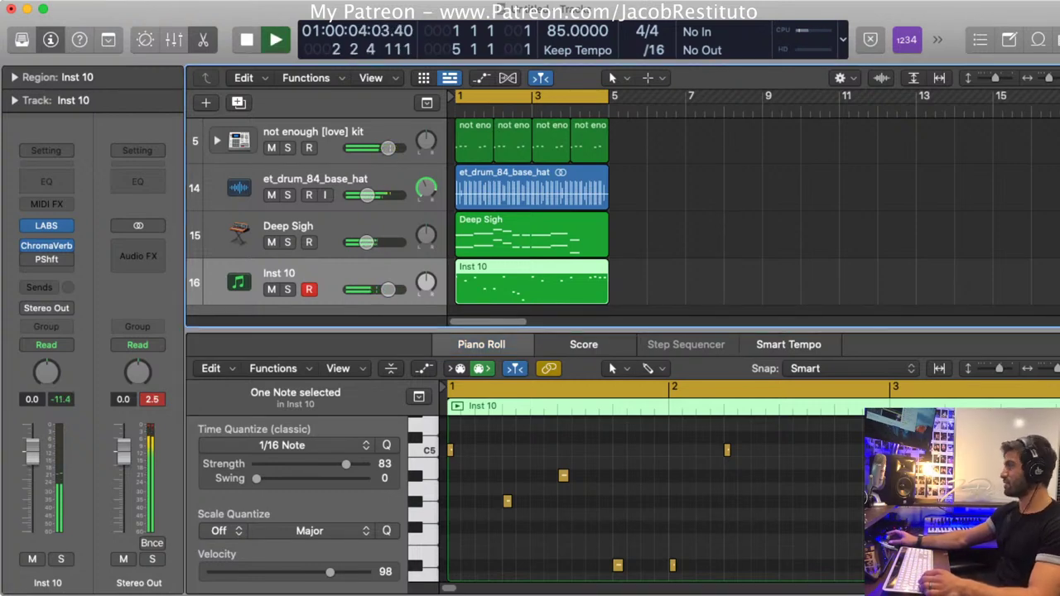
pyautogui.press('space')
pyautogui.scroll(-5, 651, 497)
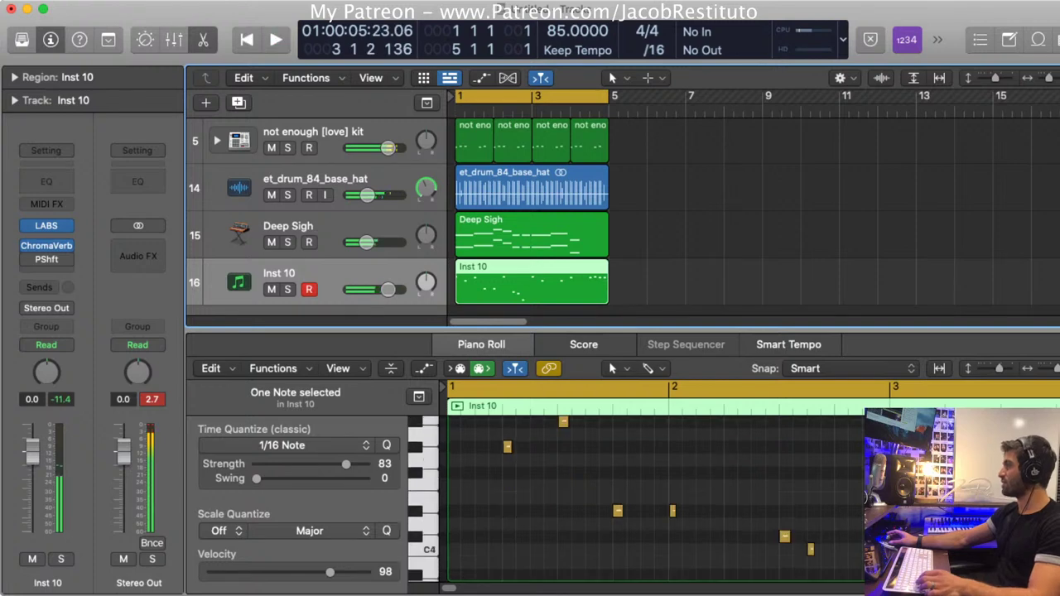
pyautogui.press('Tab')
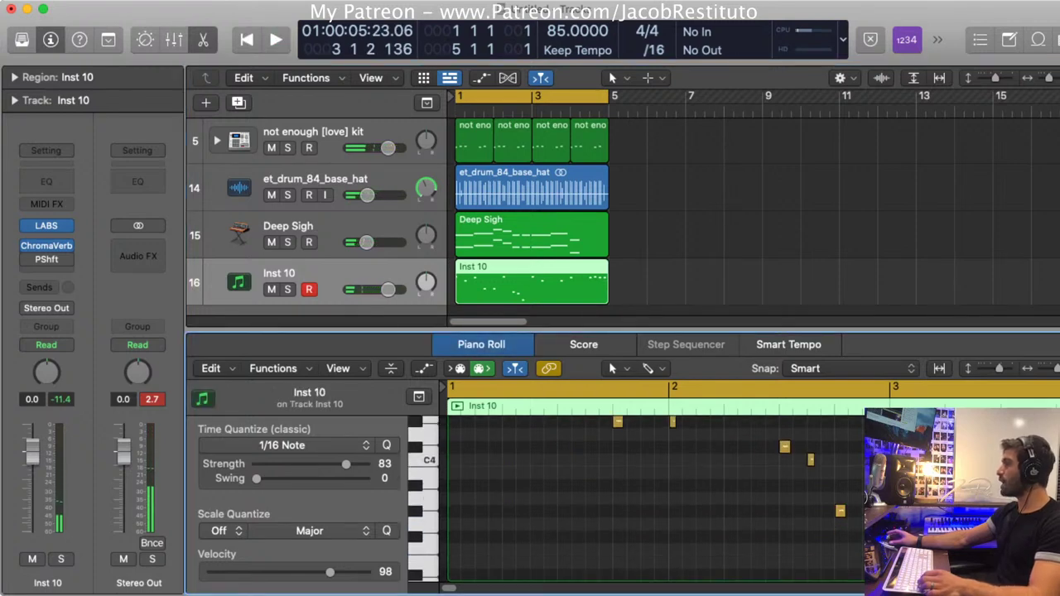
pyautogui.moveTo(868, 536); pyautogui.dragTo(868, 561)
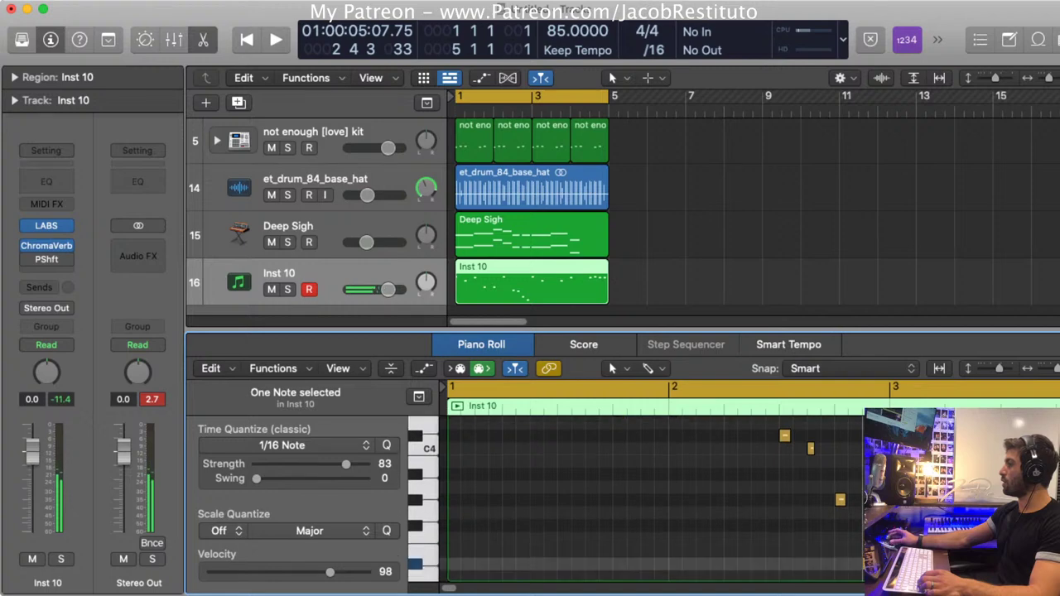
pyautogui.press('space')
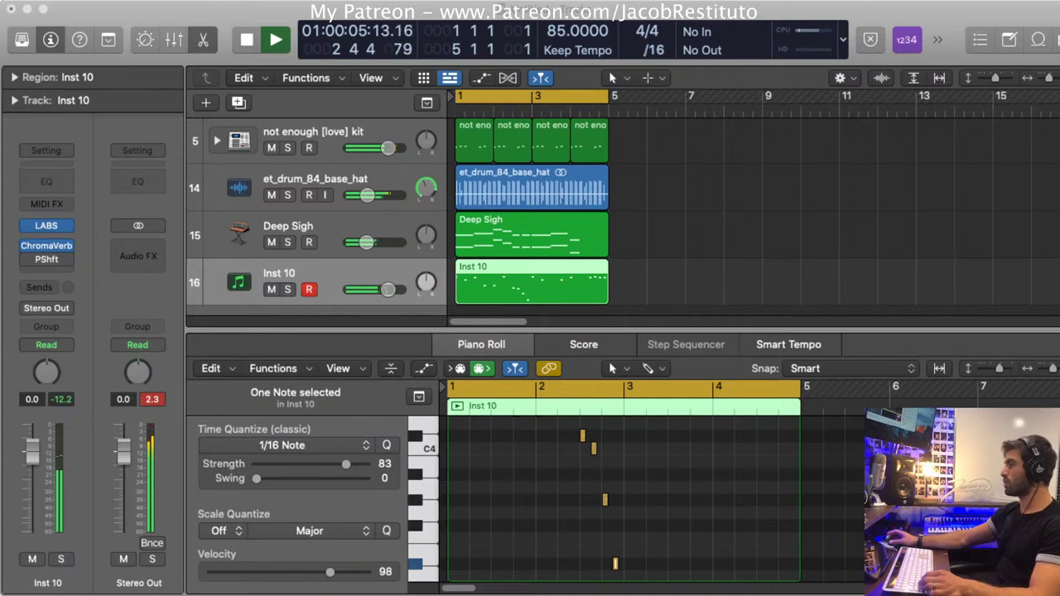
pyautogui.scroll(4, 624, 497)
pyautogui.scroll(-2, 624, 497)
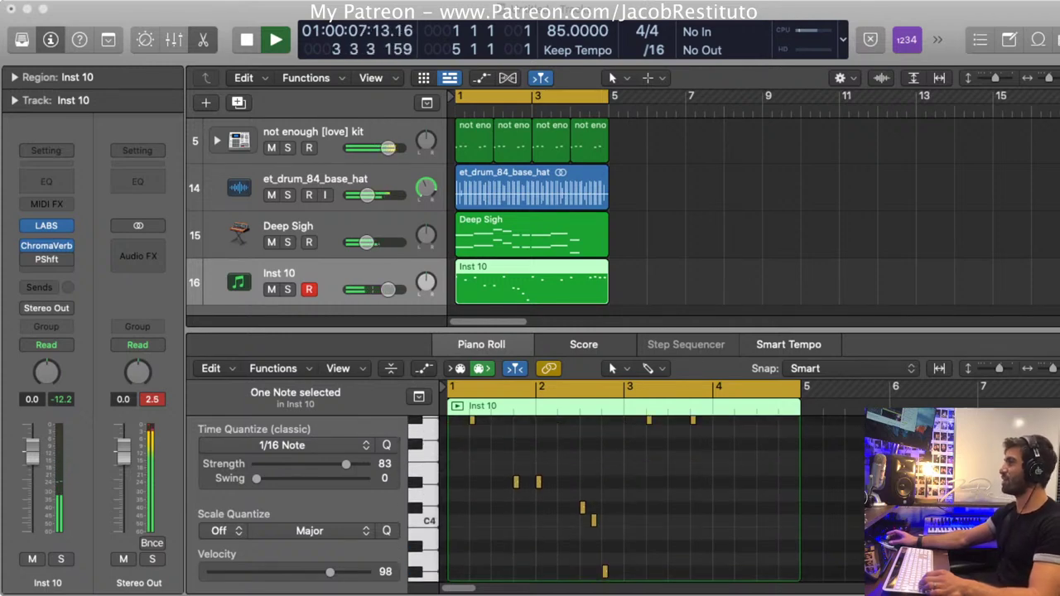
pyautogui.scroll(-3, 621, 497)
pyautogui.scroll(3, 621, 497)
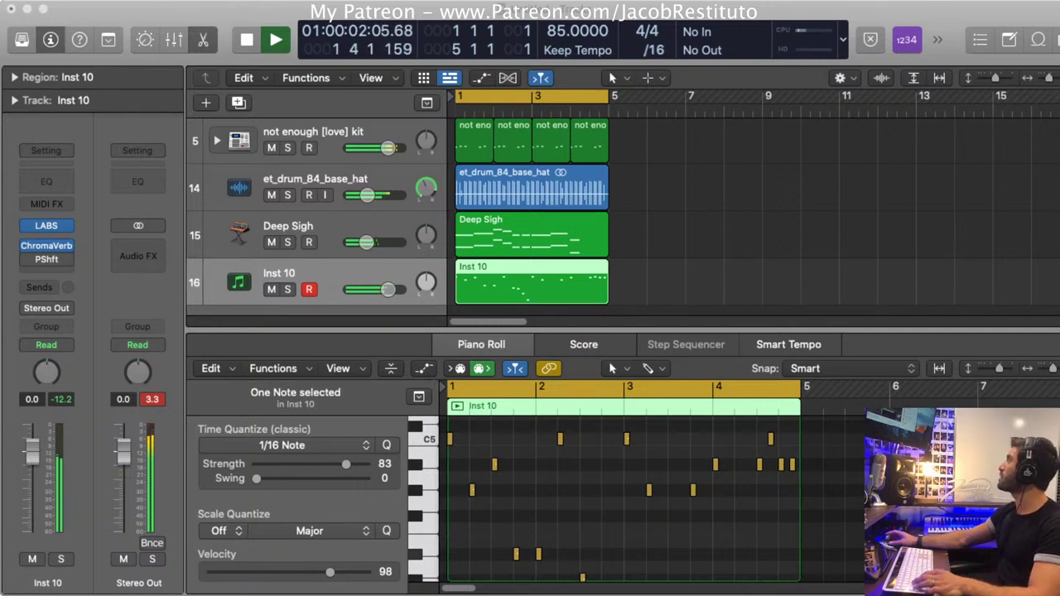
# Duplicate the Inst 10 track with its settings and copy the Inst 10 region onto the new Inst 11 track
pyautogui.hotkey('shift', 'd')
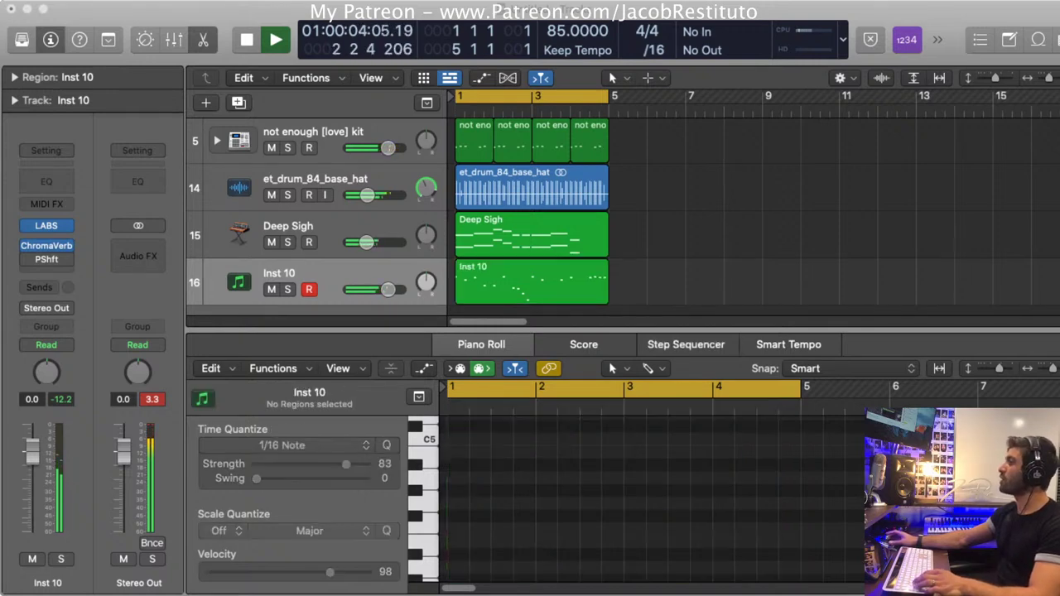
pyautogui.press('super+d')
pyautogui.press('space')
pyautogui.click(531, 236)
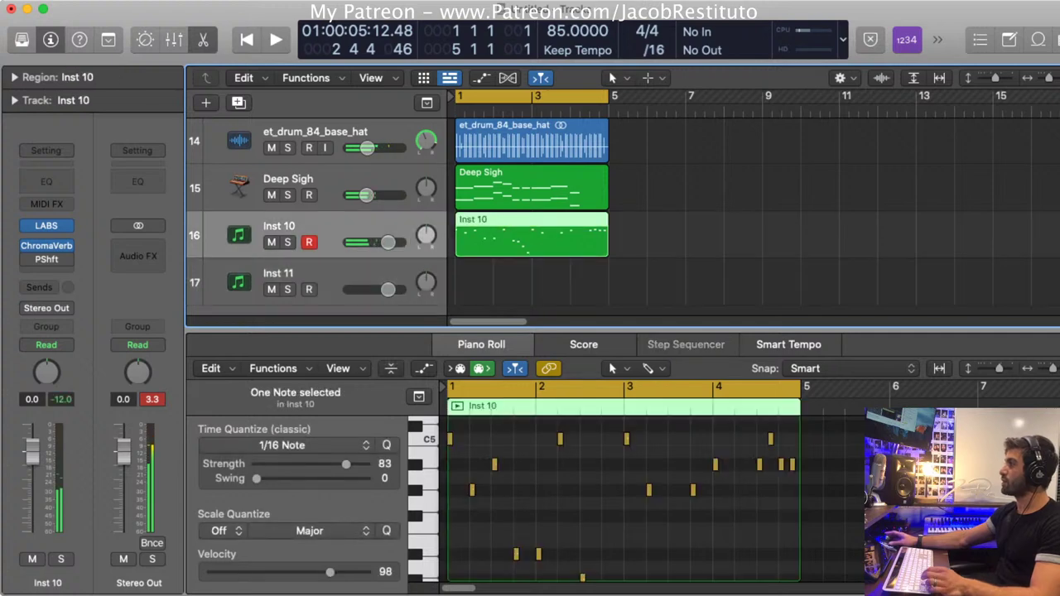
pyautogui.moveTo(531, 236); pyautogui.dragTo(531, 282)
pyautogui.scroll(-4, 621, 497)
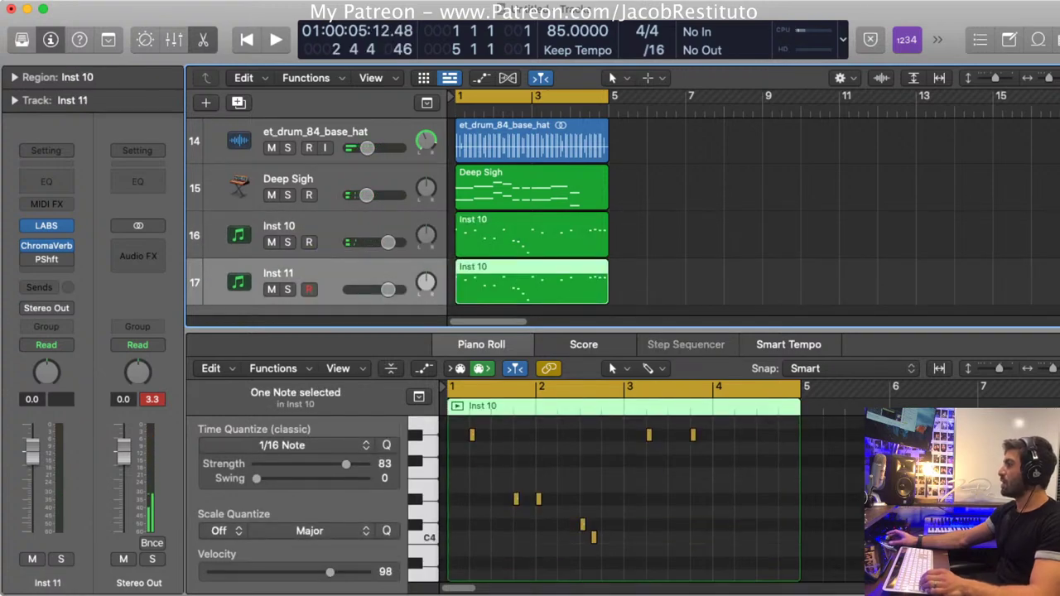
# Delete all notes from the Inst 11 region except the four-note descending run in the second half of bar 2
pyautogui.press('space')
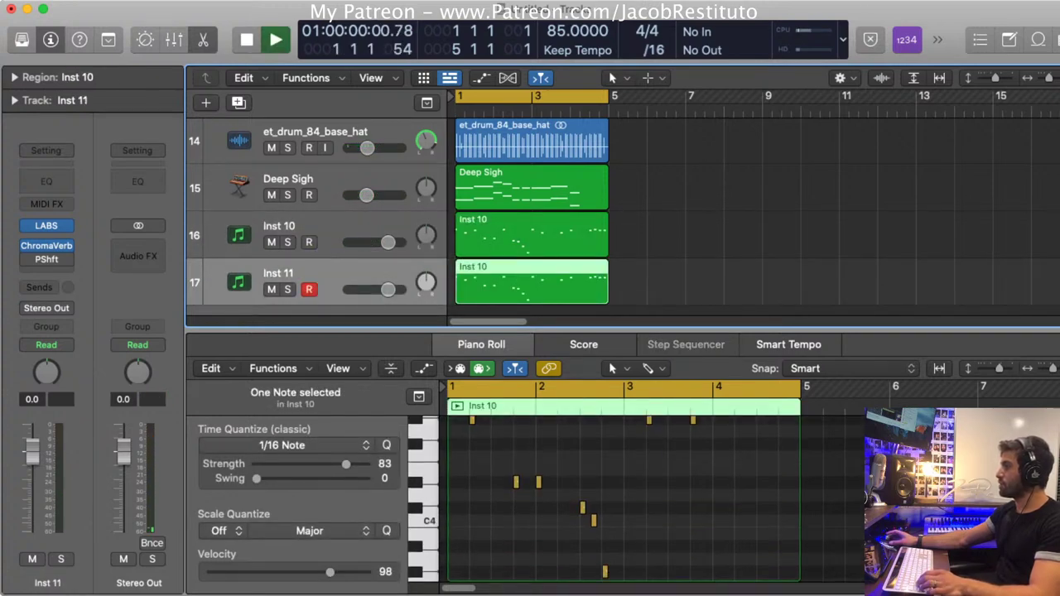
pyautogui.press('space')
pyautogui.moveTo(566, 485); pyautogui.dragTo(453, 406)
pyautogui.press('BackSpace')
pyautogui.scroll(-3, 623, 497)
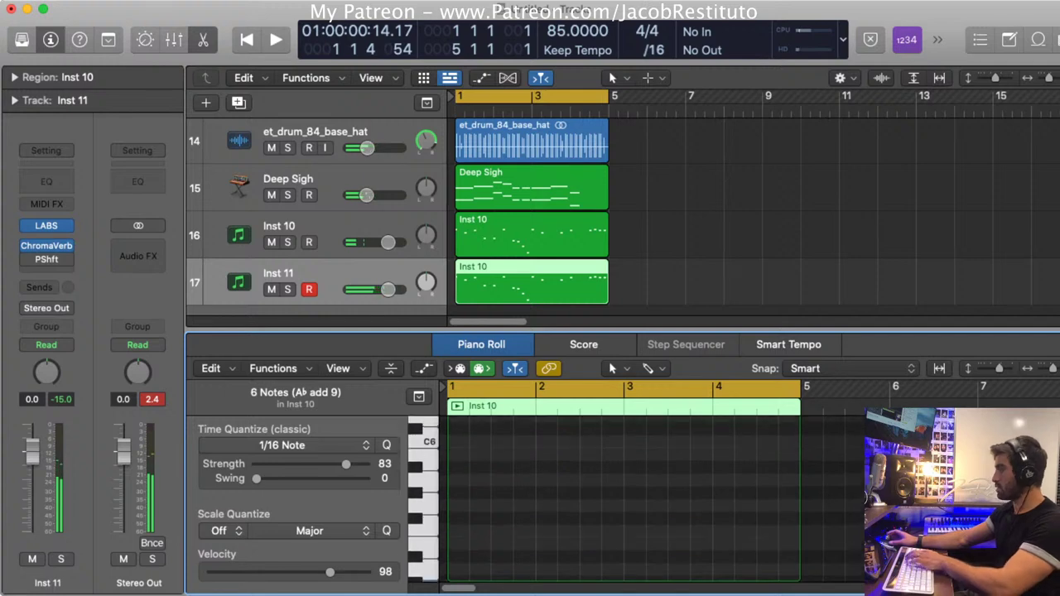
pyautogui.scroll(-3, 623, 497)
pyautogui.hotkey('alt', 'Right')
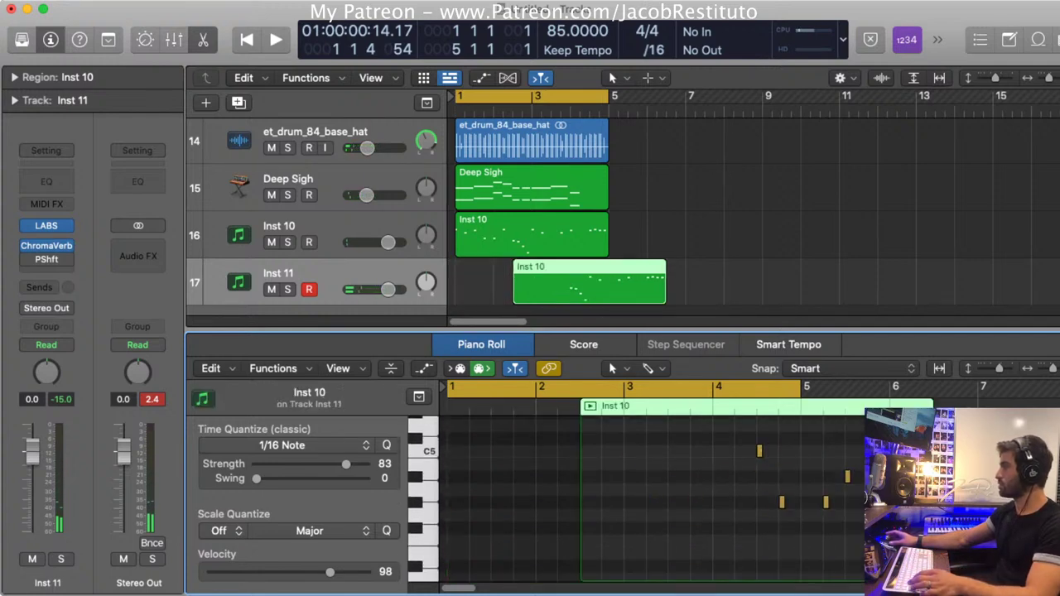
pyautogui.press('super+z')
pyautogui.moveTo(600, 546); pyautogui.dragTo(783, 450)
pyautogui.moveTo(783, 545); pyautogui.dragTo(829, 560)
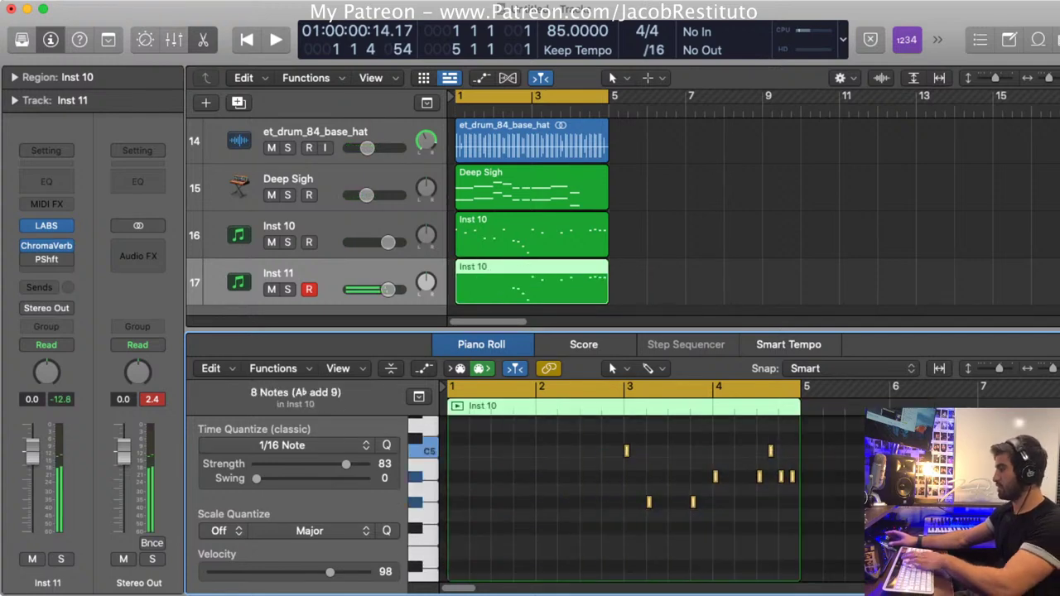
pyautogui.press('BackSpace')
# Turn on the Pitch Shifter for Inst 11 and raise the track's volume to about 2.1 dB during playback
pyautogui.moveTo(46, 260)
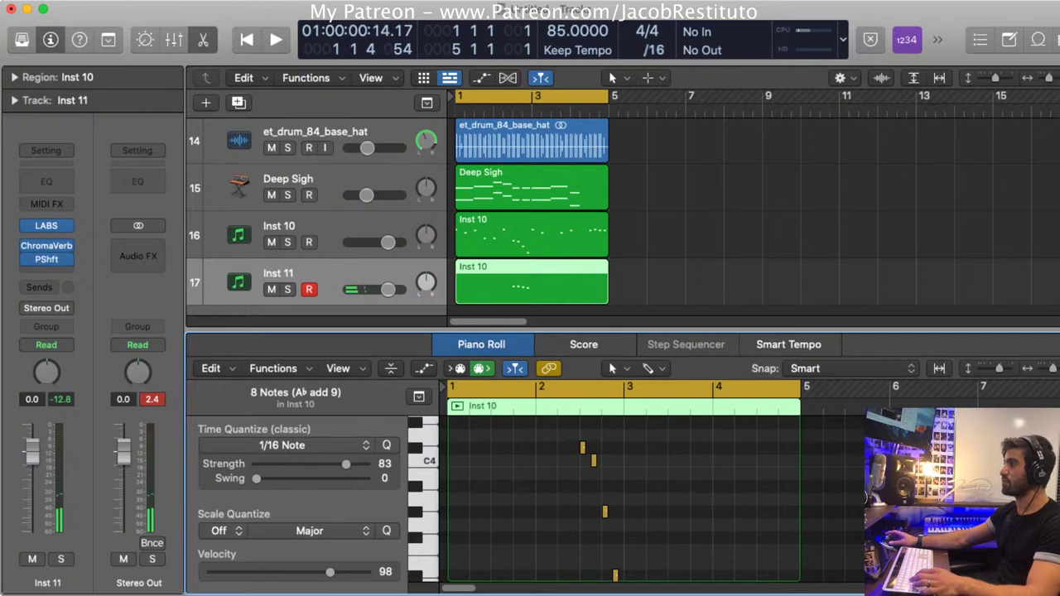
pyautogui.press('space')
pyautogui.moveTo(388, 290); pyautogui.dragTo(389, 289)
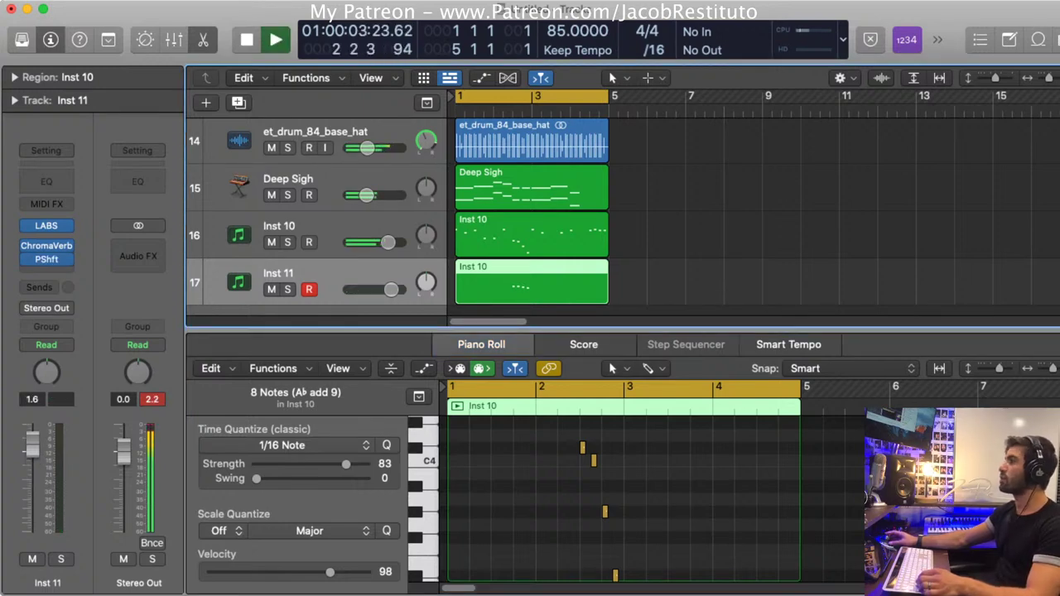
# Delete the four-note descending run in the second half of bar 2 from the Inst 10 region
pyautogui.press('Up')
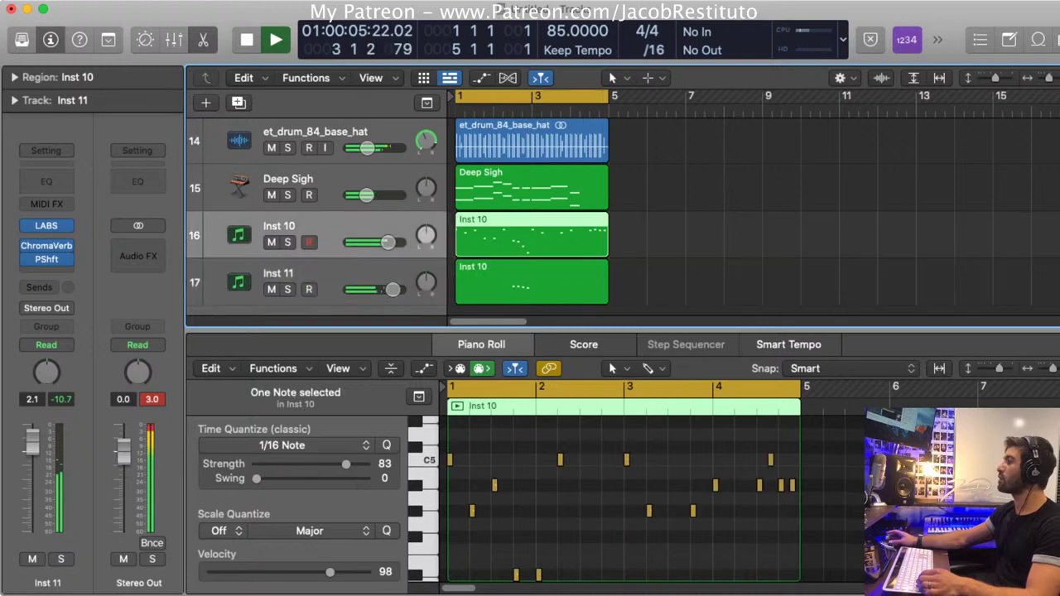
pyautogui.press('space')
pyautogui.scroll(-3, 624, 497)
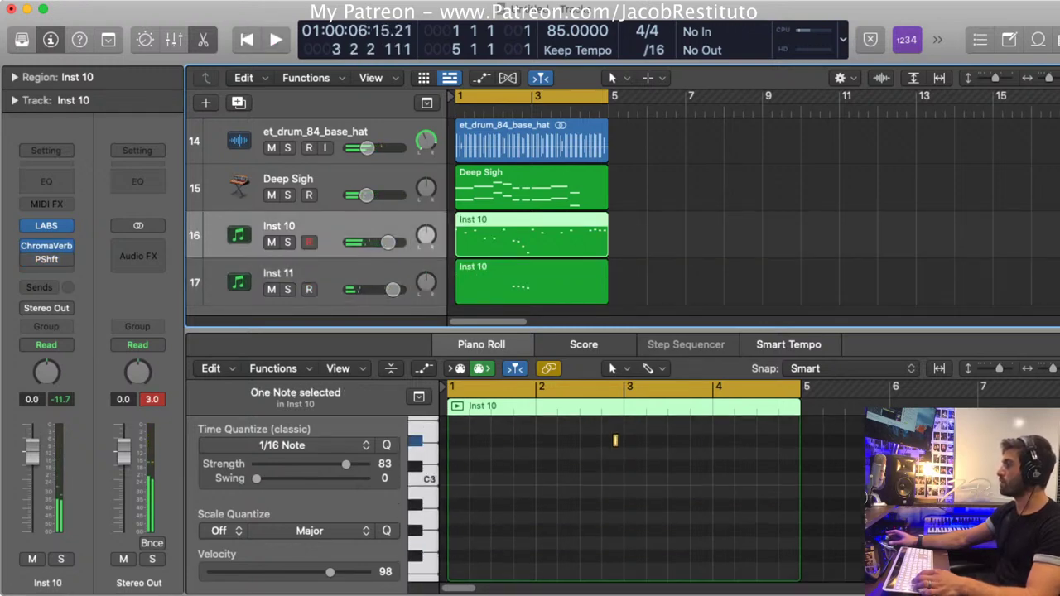
pyautogui.scroll(2, 624, 497)
pyautogui.moveTo(631, 553); pyautogui.dragTo(539, 417)
pyautogui.press('BackSpace')
# Play the loop and raise the Inst 11 volume to 3.7 dB
pyautogui.press('space')
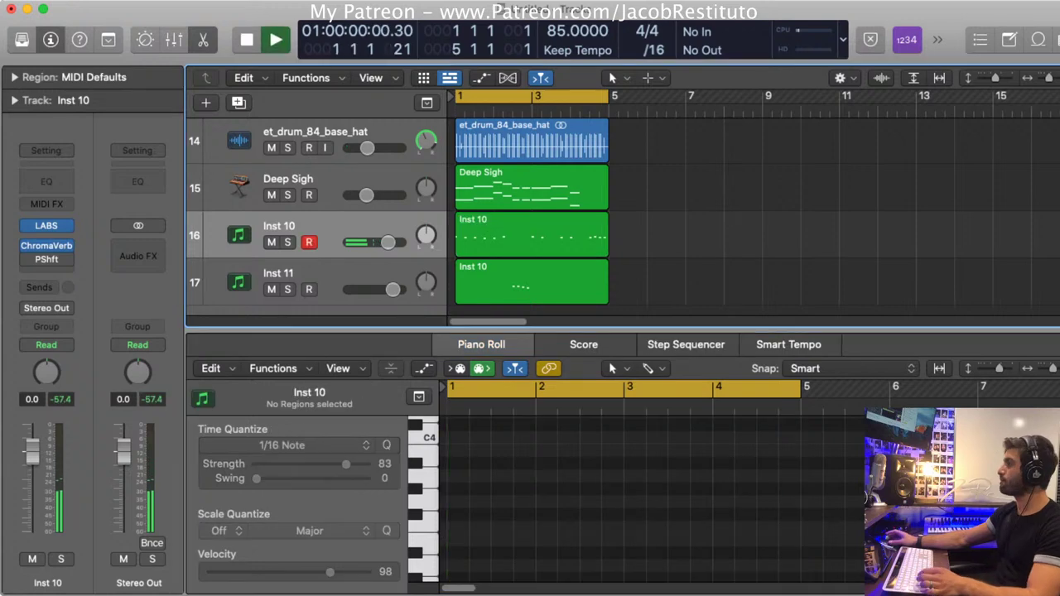
pyautogui.press('Down')
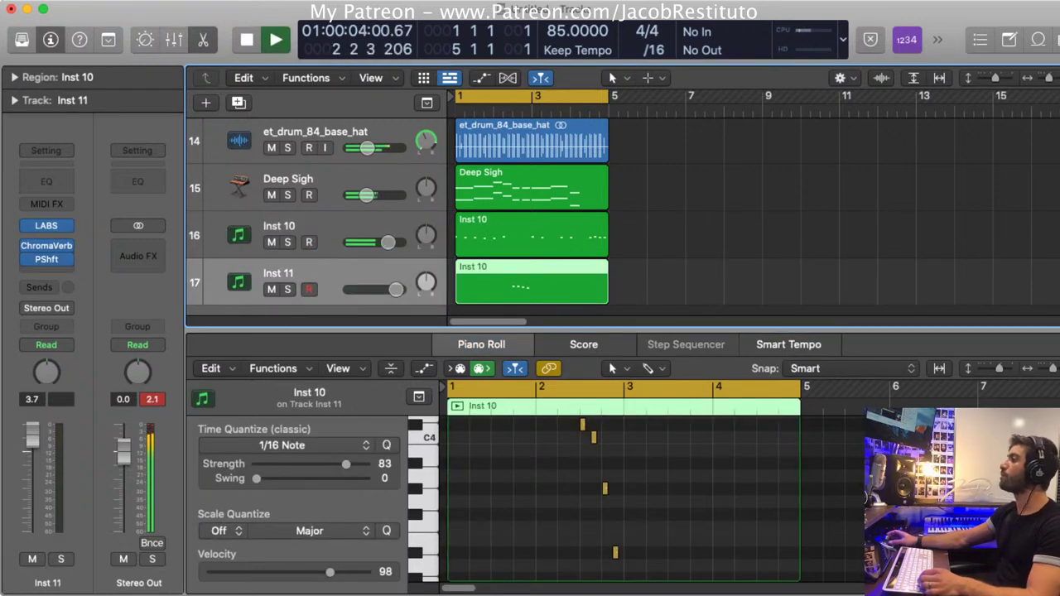
pyautogui.press('space')
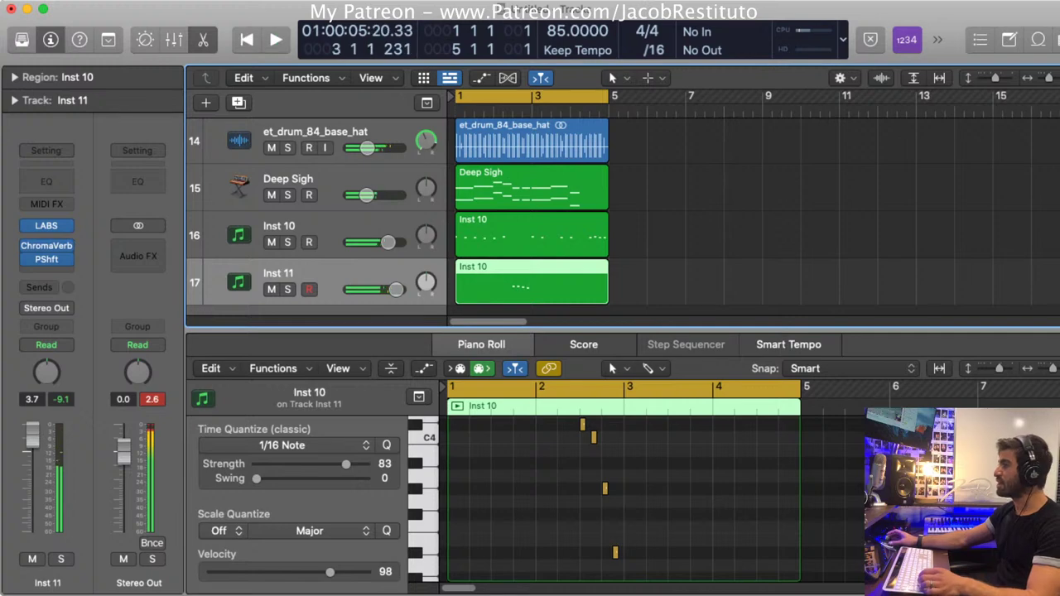
# Open the Inst 11 Pitch Shifter, replay the loop and set the track's volume to 1.0 dB
pyautogui.press('Tab')
pyautogui.click(46, 260)
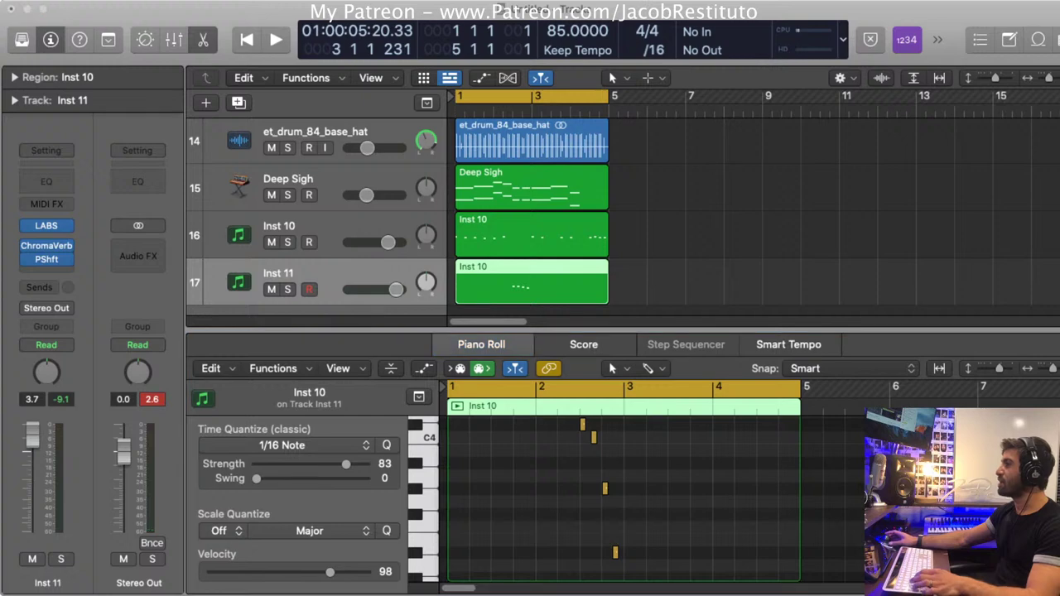
pyautogui.press('space')
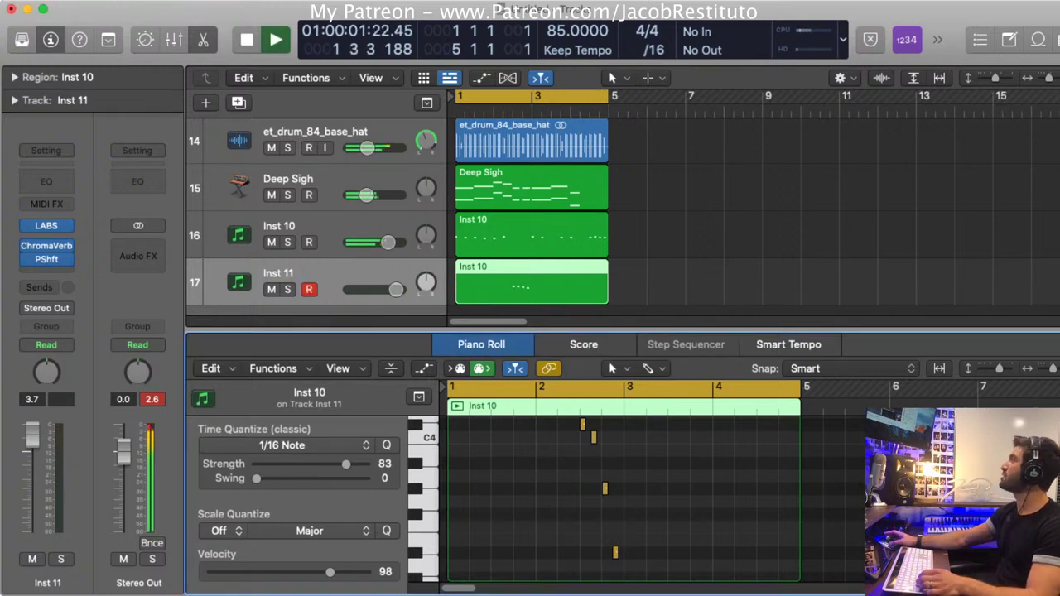
pyautogui.press('super+Right')
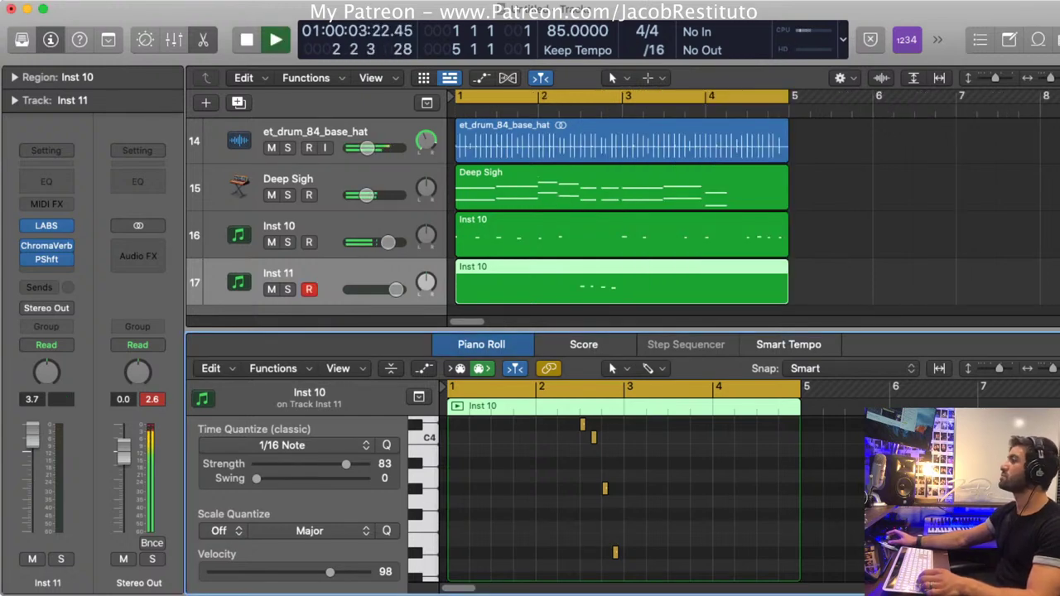
pyautogui.press('Tab')
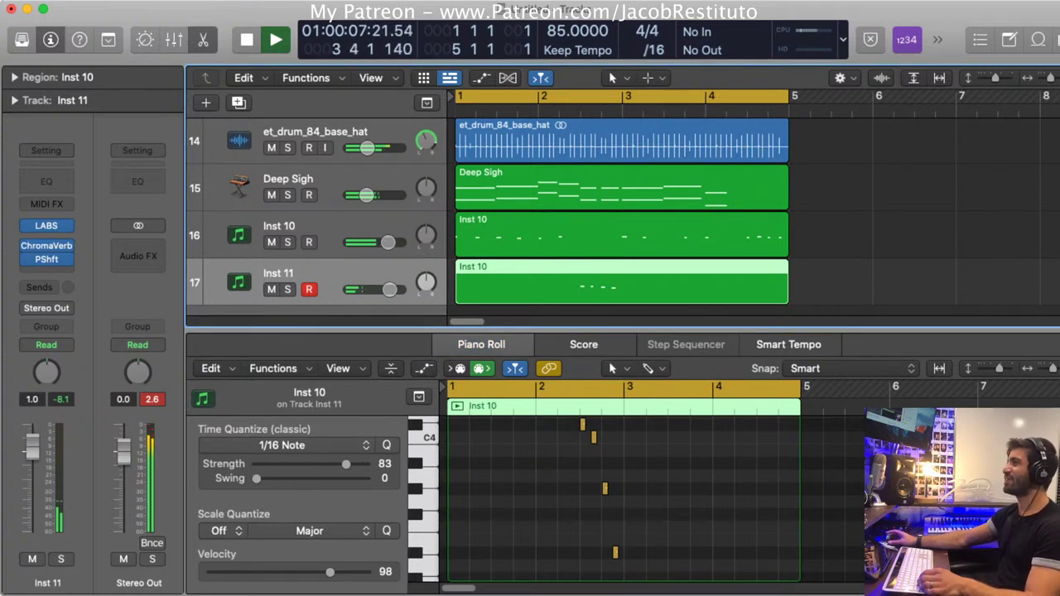
# Add an Inst 10 note on beat 3 of bar 3 at the same pitch as its two neighbours and audition it
pyautogui.press('Up')
pyautogui.press('Tab')
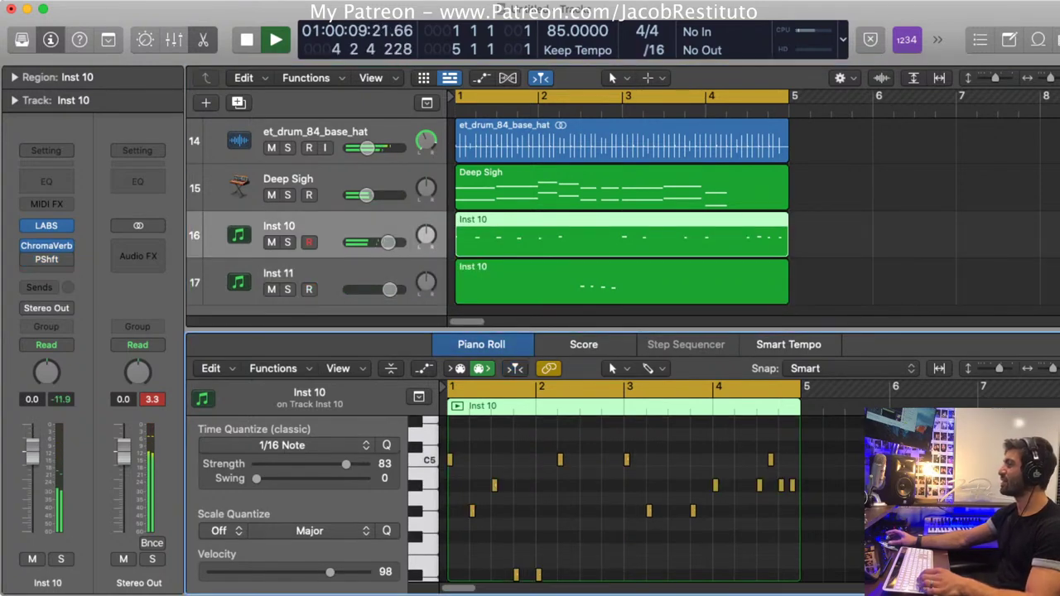
pyautogui.press('super+z')
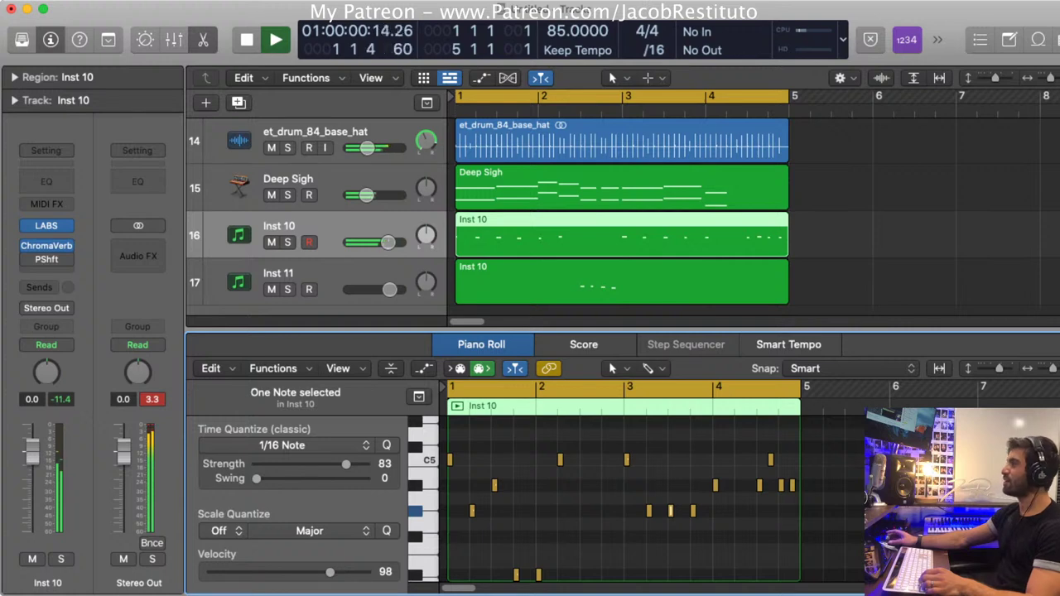
pyautogui.press('space')
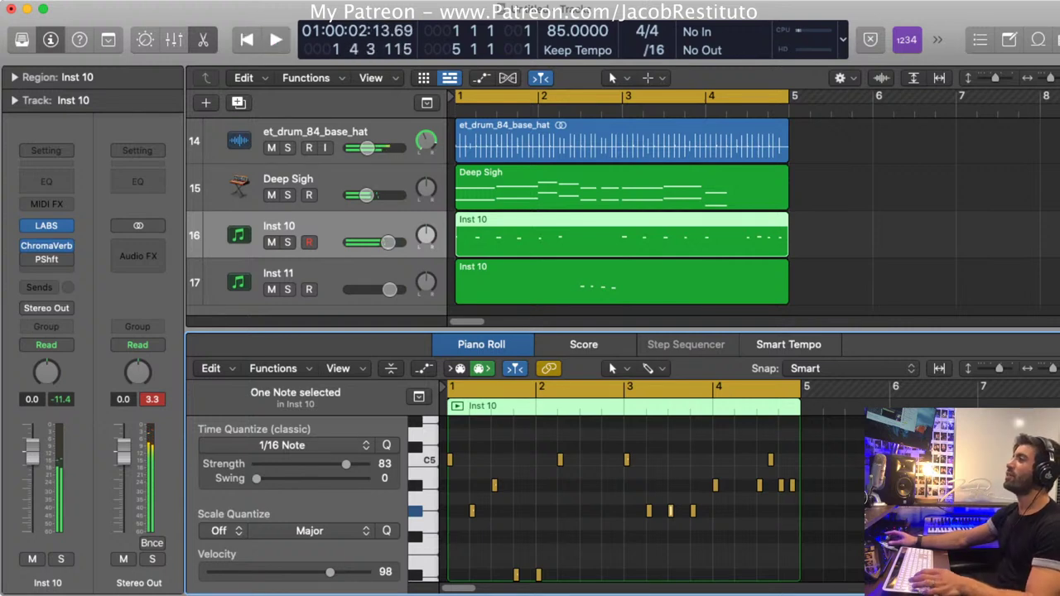
# Replace the Pitch Shifter on Inst 10 with Replika XT and compare the sound with it bypassed and active
pyautogui.press('Tab')
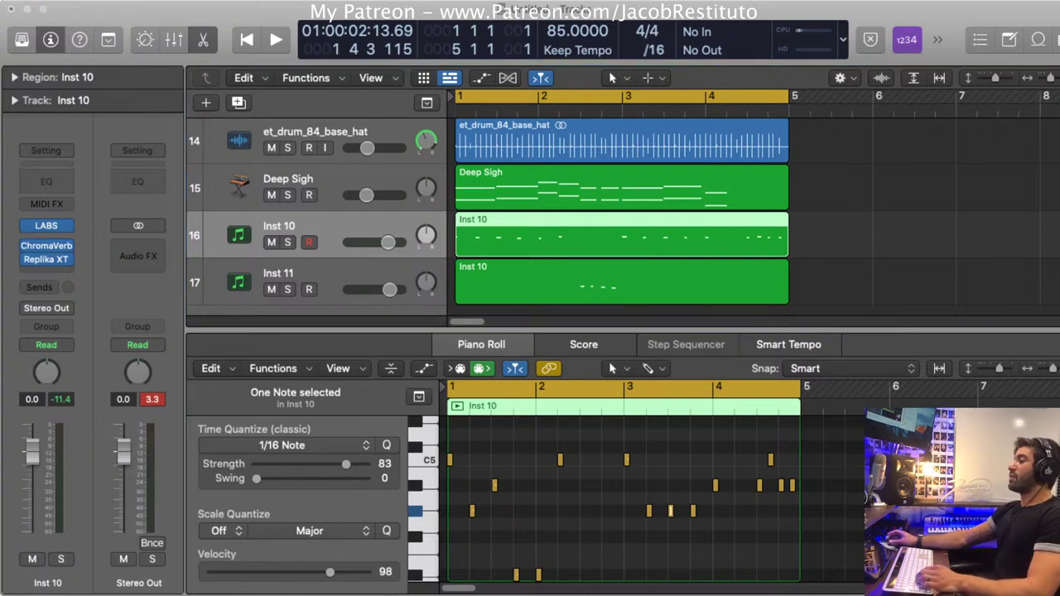
pyautogui.press('space')
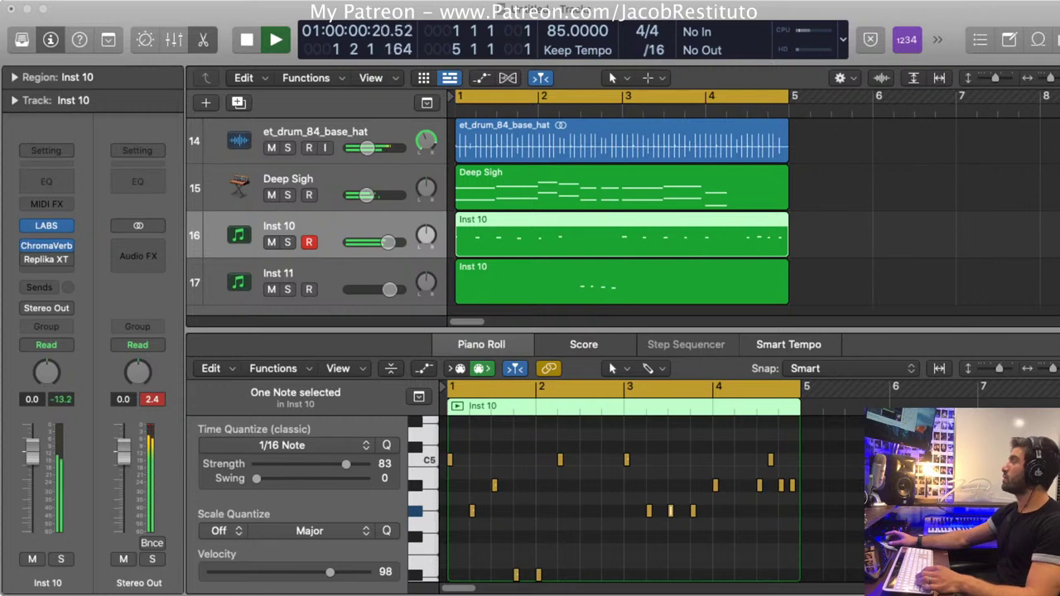
pyautogui.press('space')
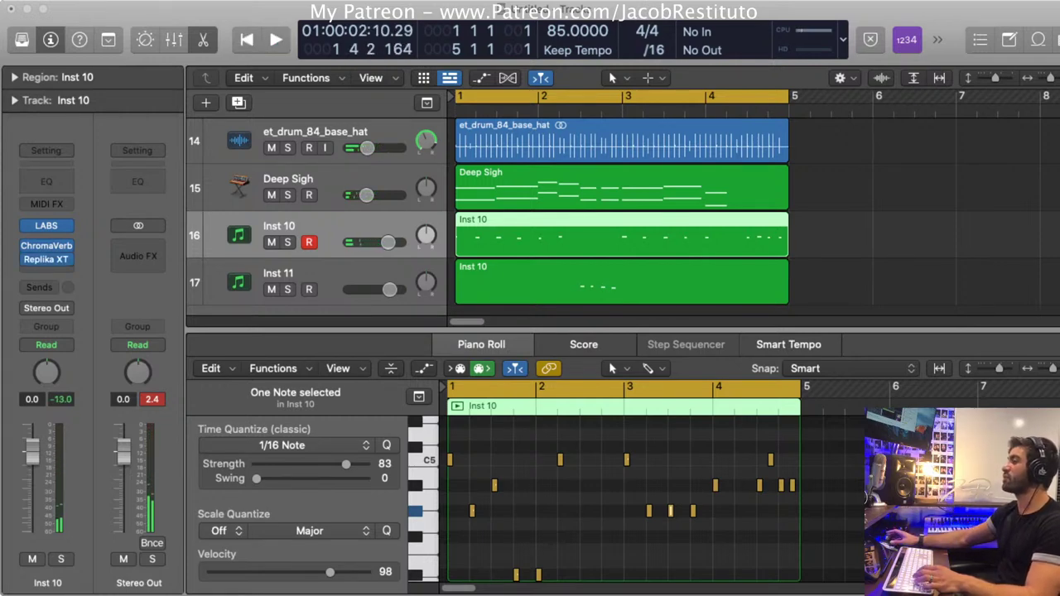
pyautogui.press('space')
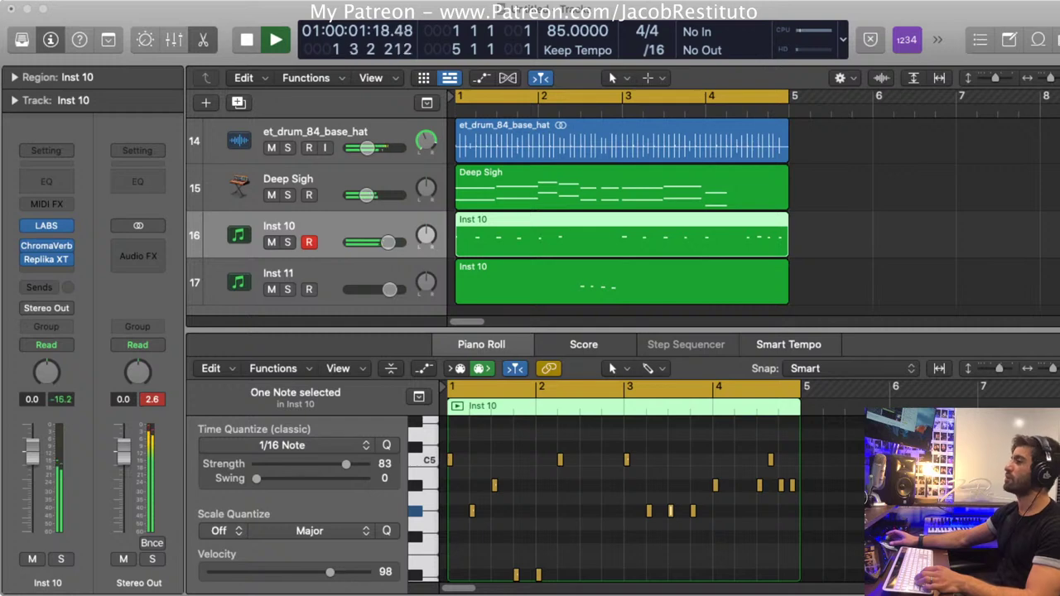
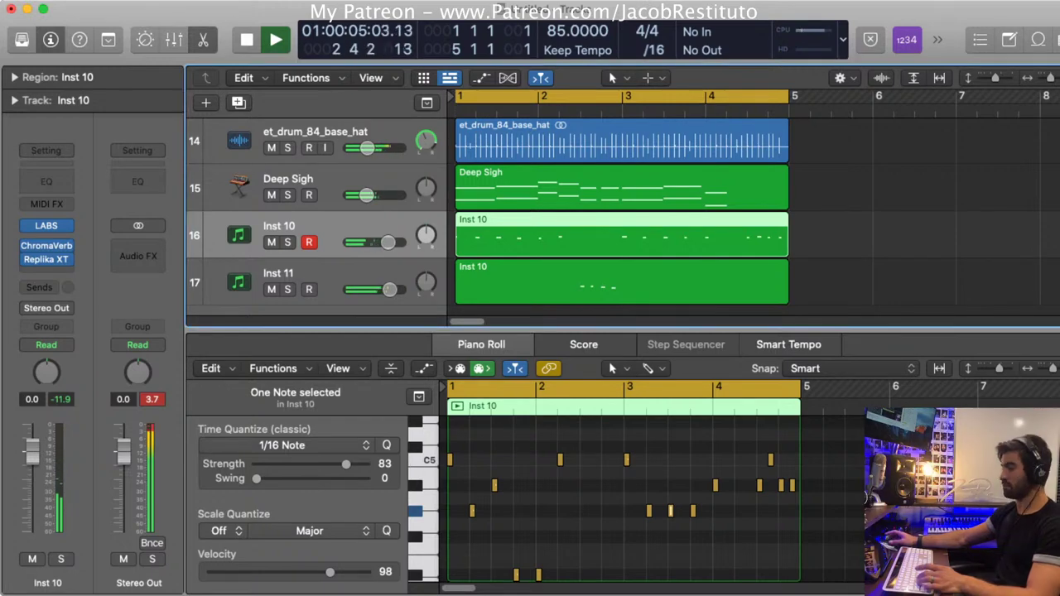
# Add Replika XT to Inst 11 in the mixer and move the Pitch Shifter ahead of it in the effects chain
pyautogui.press('e')
pyautogui.press('d')
pyautogui.press('x')
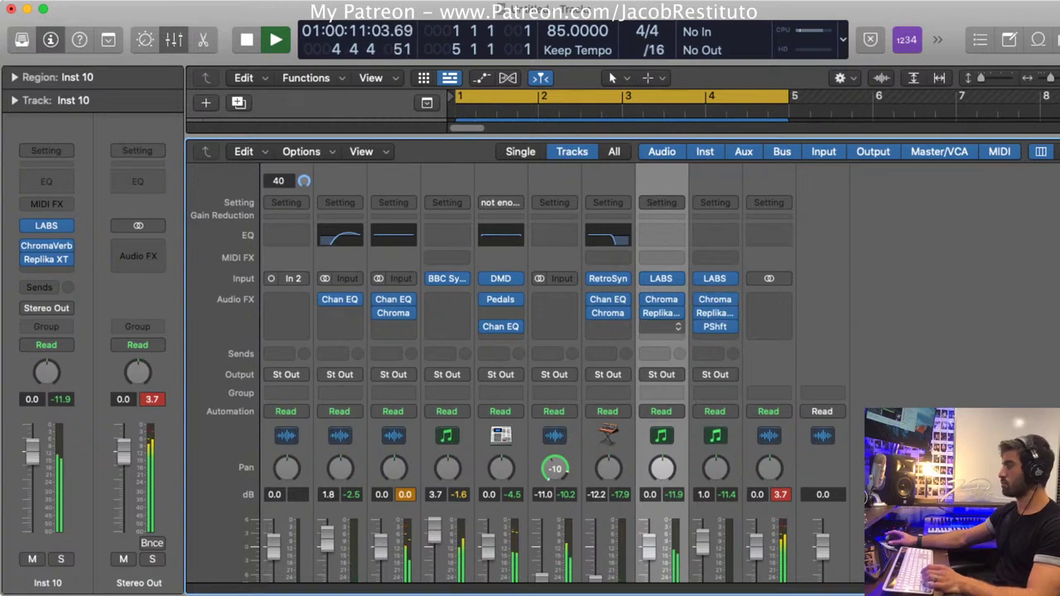
pyautogui.press('x')
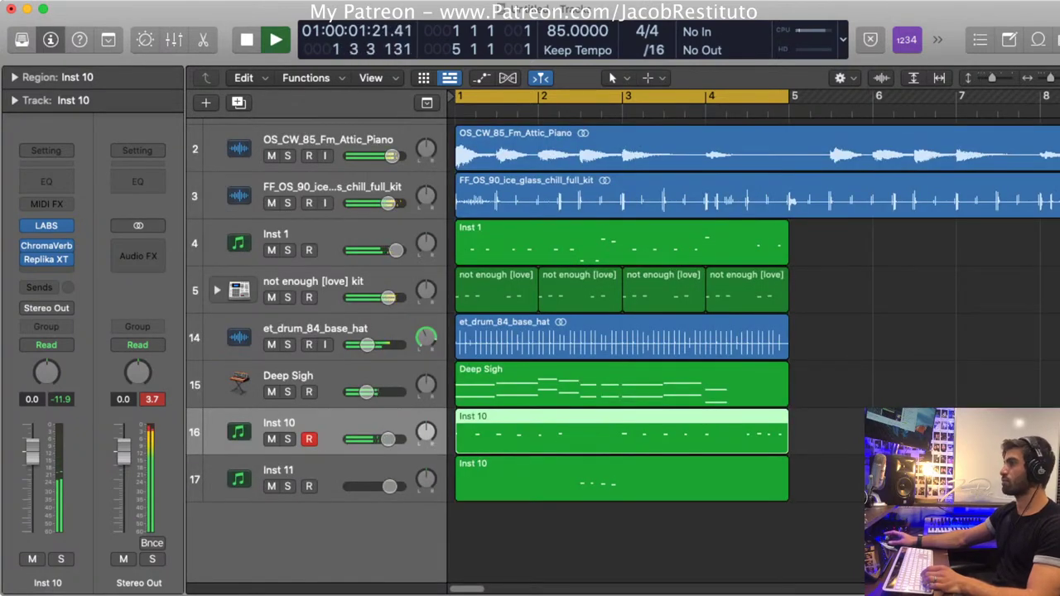
pyautogui.press('x')
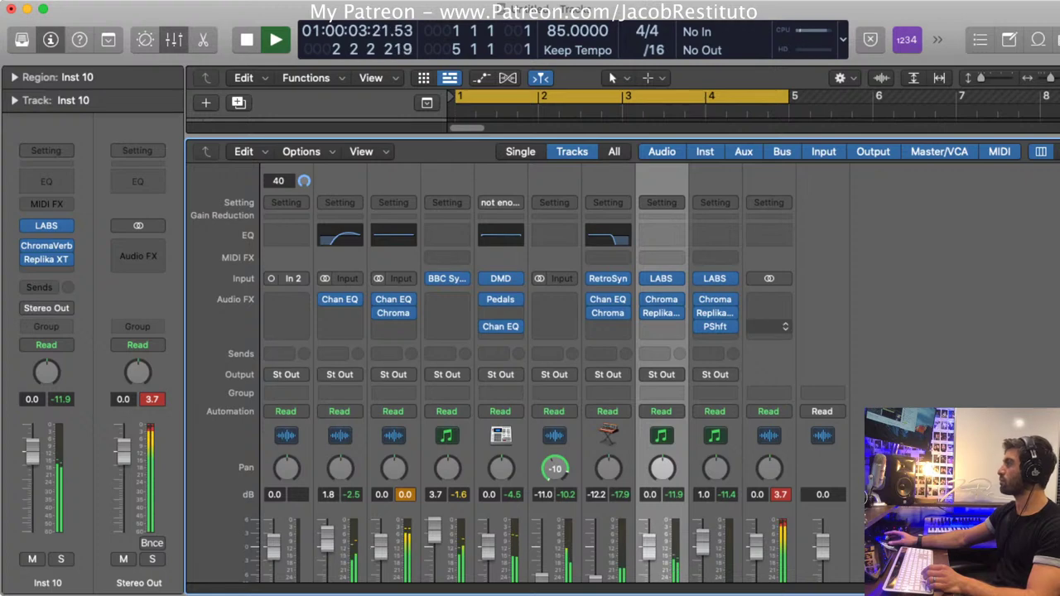
pyautogui.moveTo(715, 327); pyautogui.dragTo(715, 312)
pyautogui.press('space')
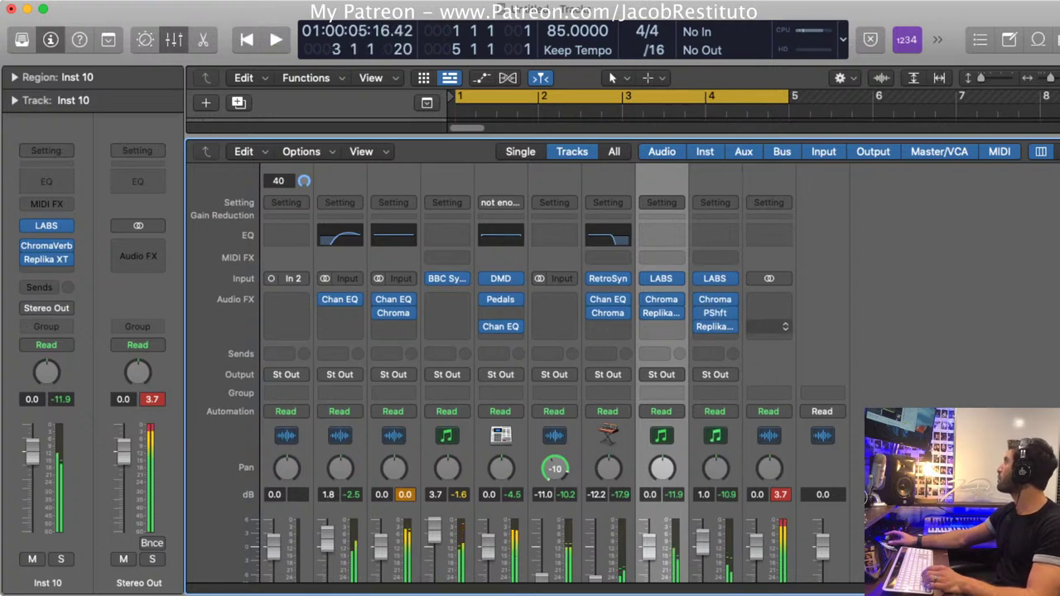
# Return to the full track arrangement and play the loop from the start to review the layered melodies
pyautogui.press('x')
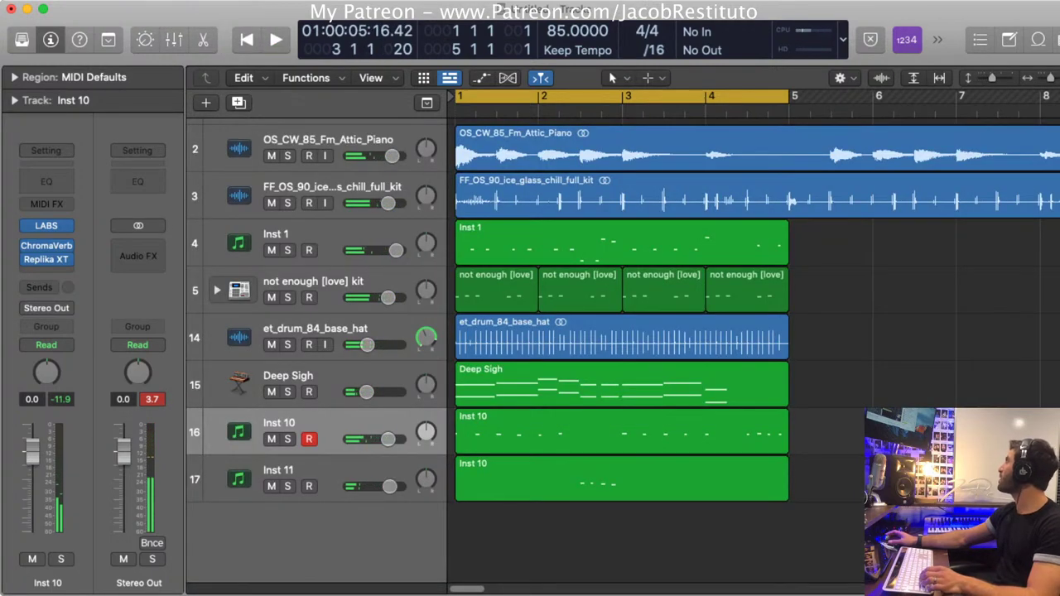
pyautogui.press('Return')
pyautogui.press('space')
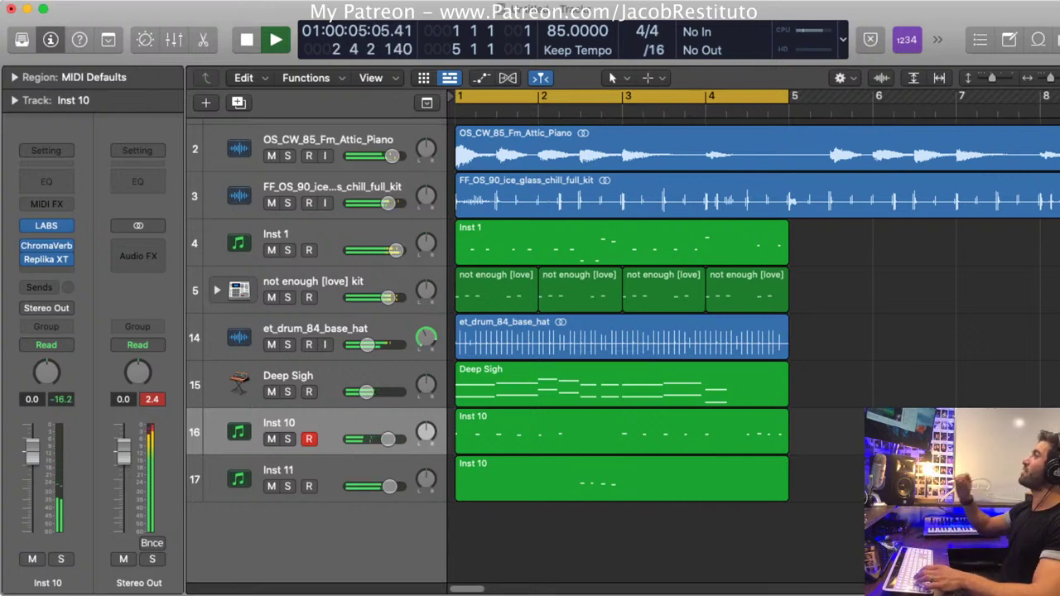
pyautogui.press('space')
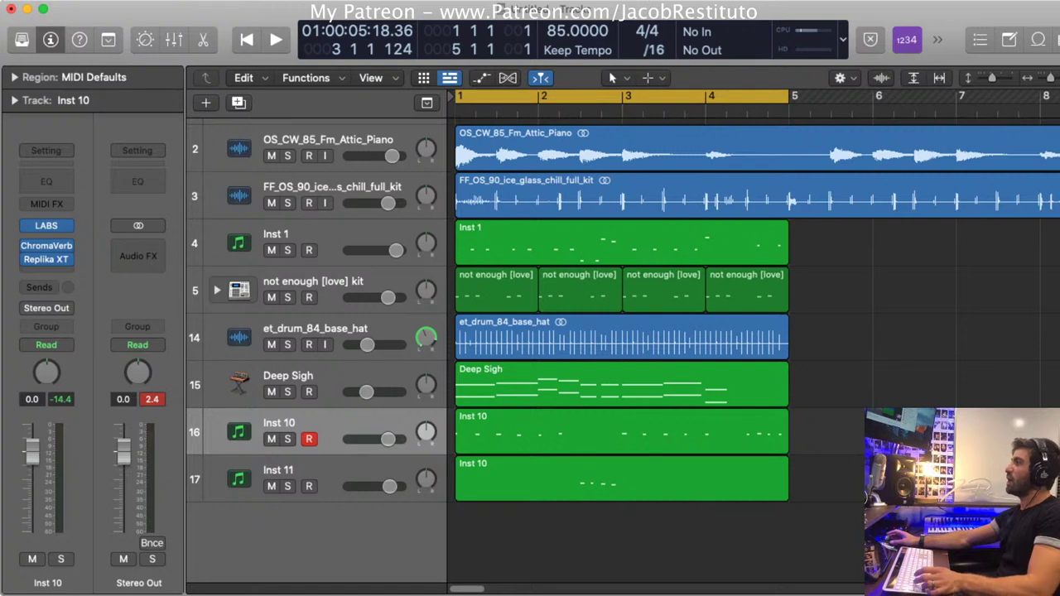
# Trim the Attic Piano and ice glass chill full kit loops to end at bar 5, and play the four-bar loop
pyautogui.press('super+Left')
pyautogui.moveTo(809, 268); pyautogui.dragTo(684, 130)
pyautogui.press('ctrl+super+t')
pyautogui.press('Delete')
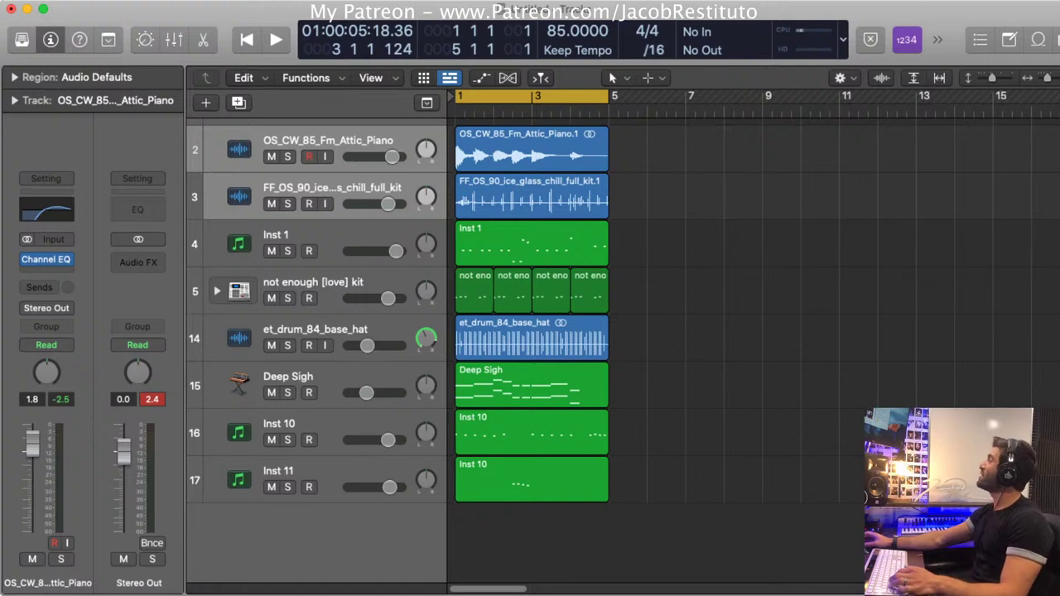
pyautogui.press('space')
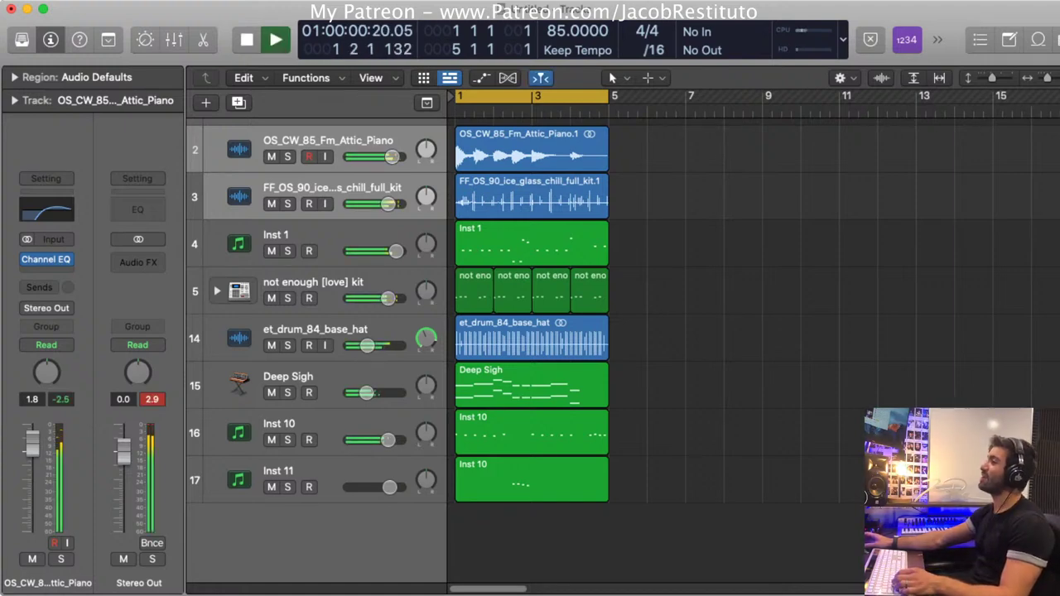
pyautogui.press('space')
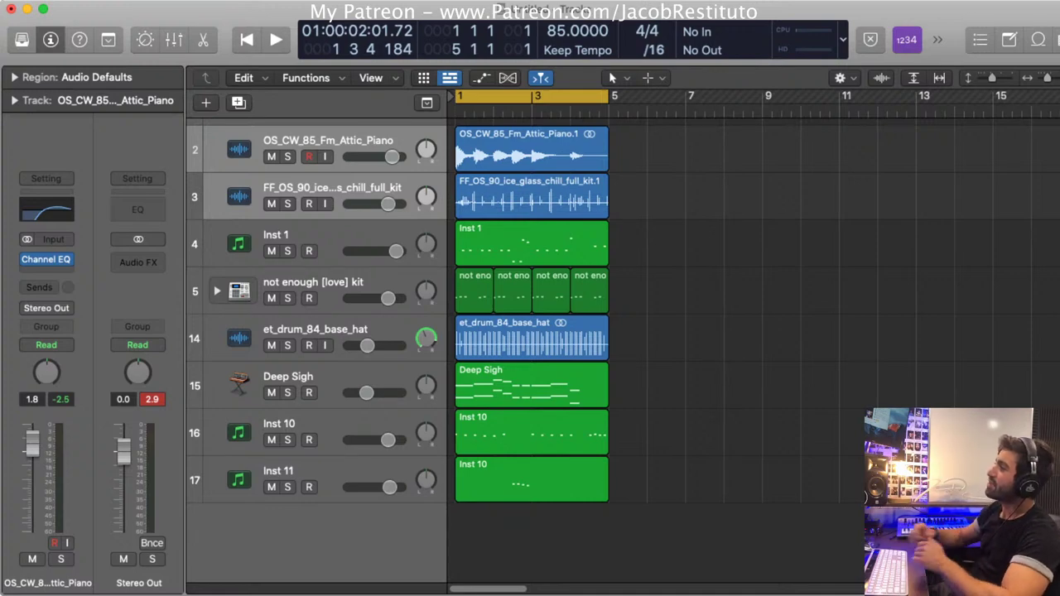
# Delete the empty, muted Audio 1 track above the Attic Piano track
pyautogui.moveTo(670, 502); pyautogui.dragTo(877, 120)
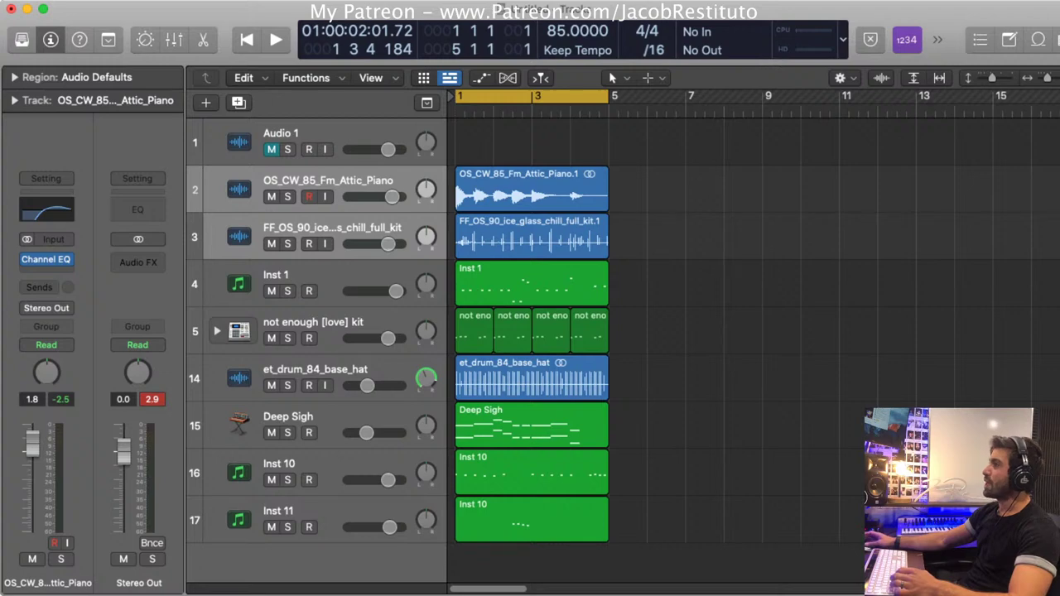
pyautogui.click(332, 132)
pyautogui.press('super+BackSpace')
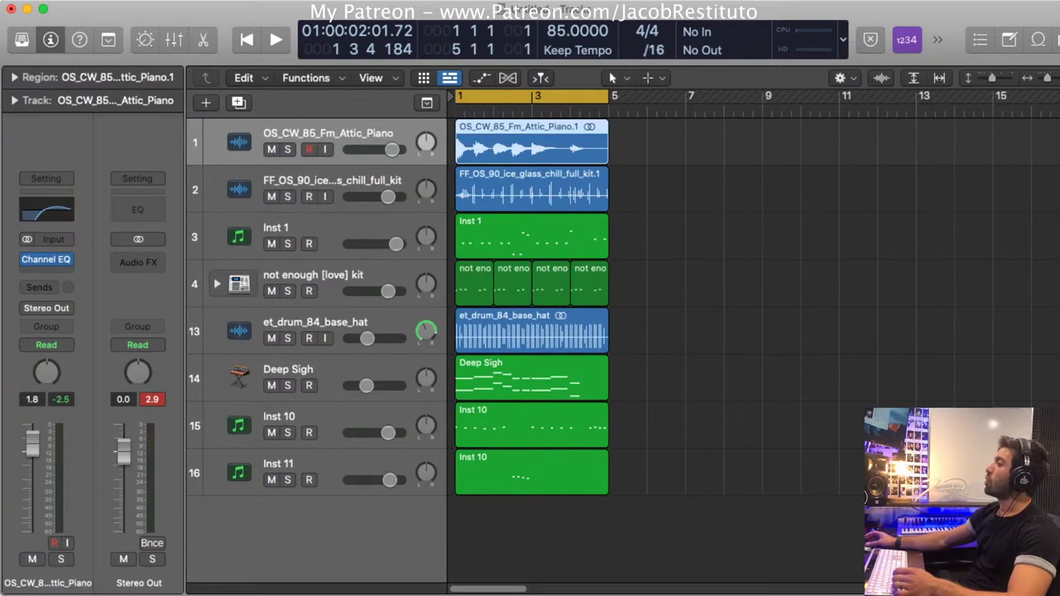
pyautogui.hotkey('alt', 'shift', 'd')
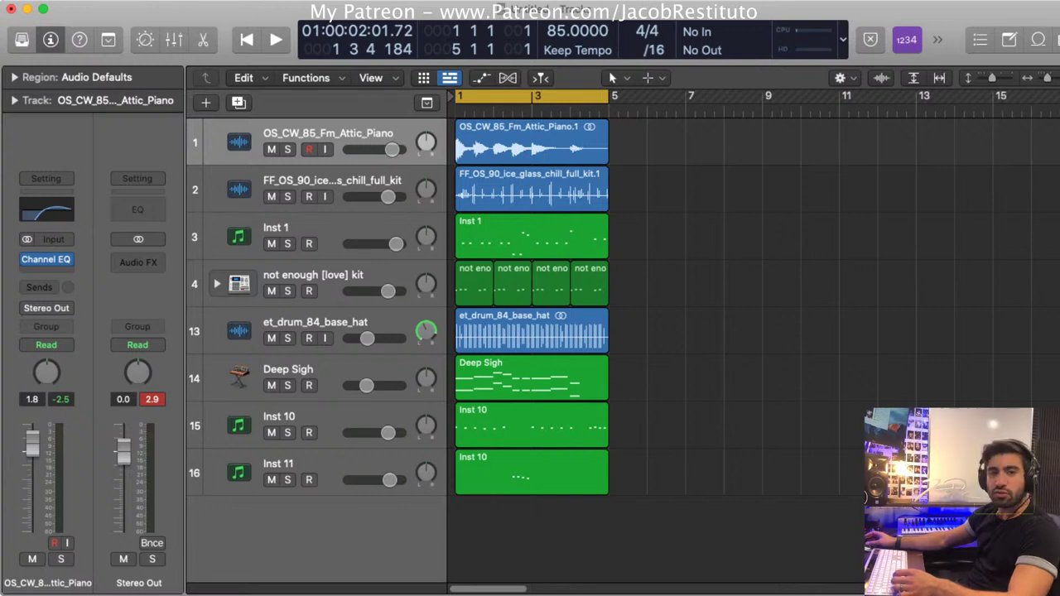
pyautogui.moveTo(648, 507); pyautogui.dragTo(454, 169)
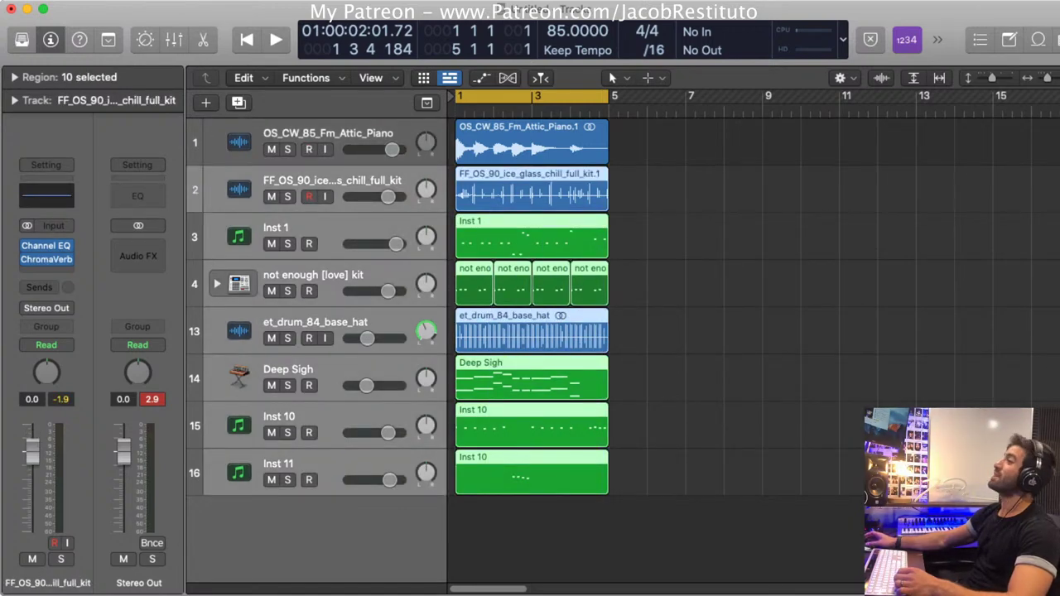
pyautogui.hotkey('shift', 'd')
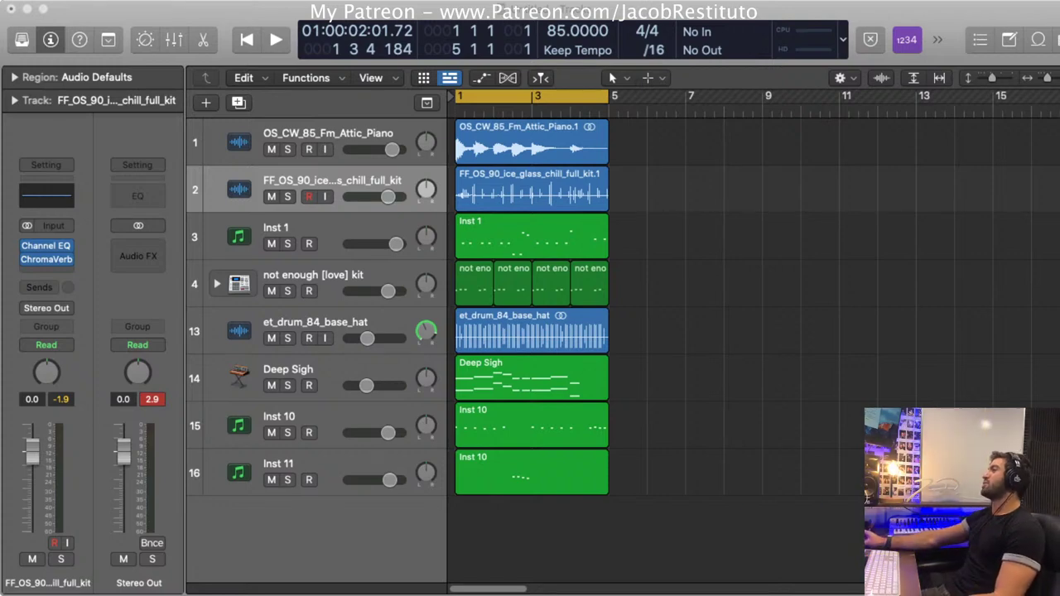
pyautogui.moveTo(726, 427); pyautogui.dragTo(646, 165)
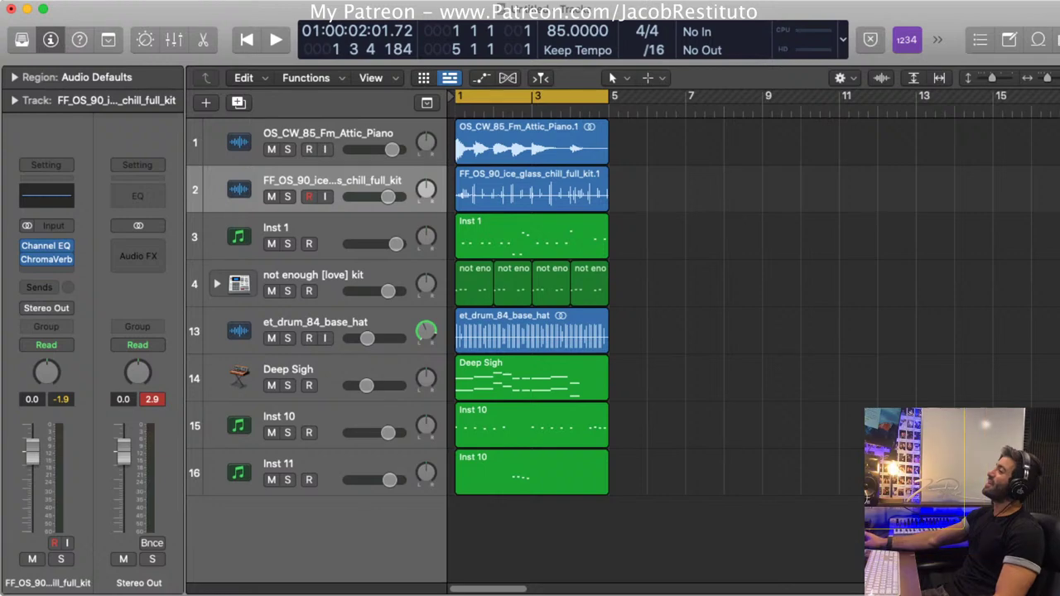
pyautogui.moveTo(746, 517); pyautogui.dragTo(473, 252)
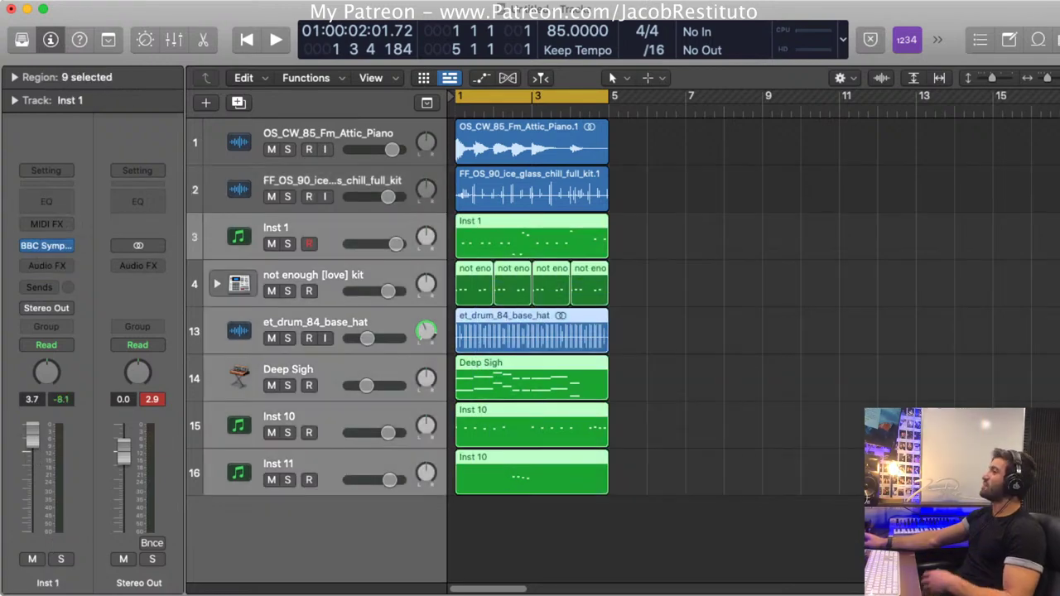
pyautogui.hotkey('shift', 'd')
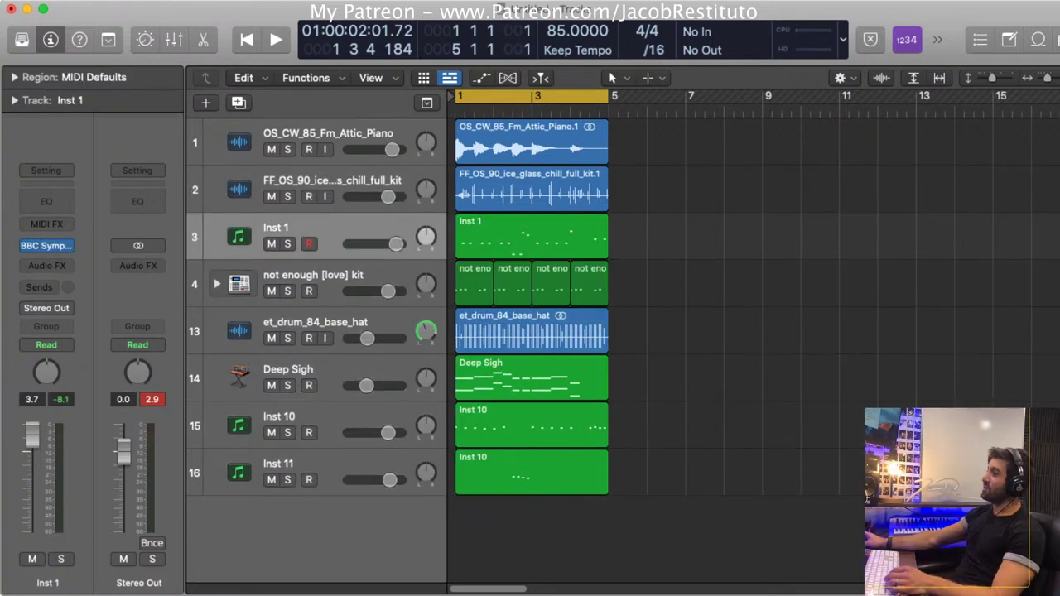
# Move the regions on the Inst 10, Inst 11 and Deep Sigh tracks from bar 1 to bar 5
pyautogui.moveTo(634, 527); pyautogui.dragTo(493, 475)
pyautogui.moveTo(633, 509); pyautogui.dragTo(734, 426)
pyautogui.click(530, 473)
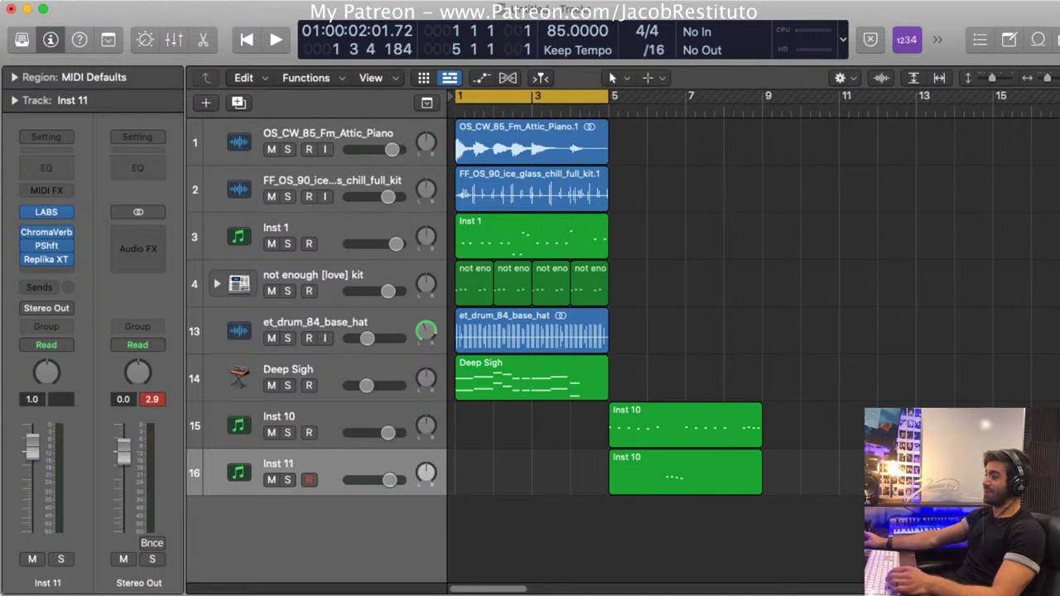
pyautogui.click(532, 377)
pyautogui.press('super+r')
pyautogui.click(532, 377)
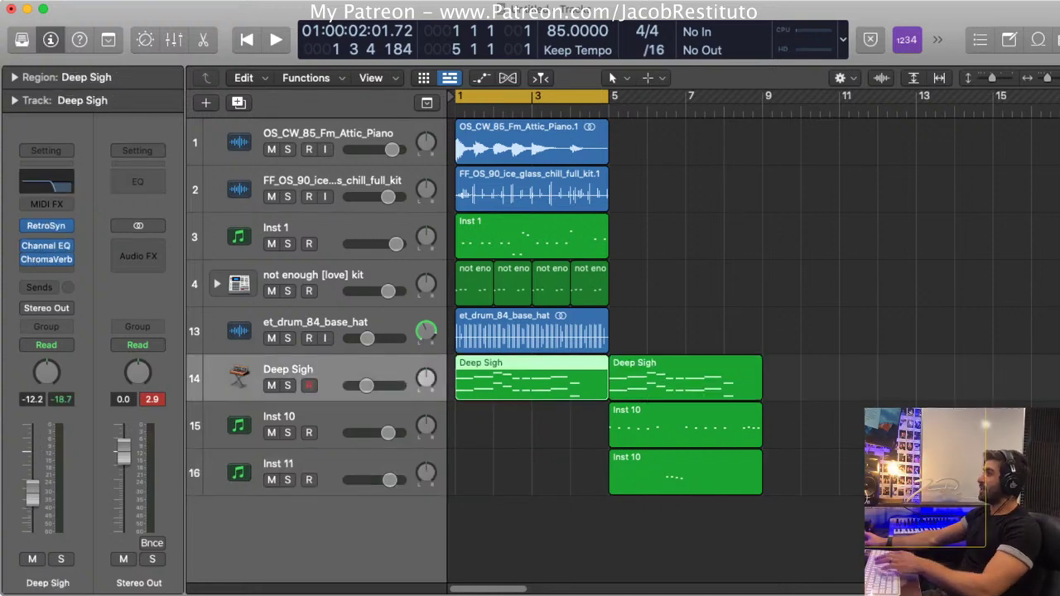
pyautogui.press('Delete')
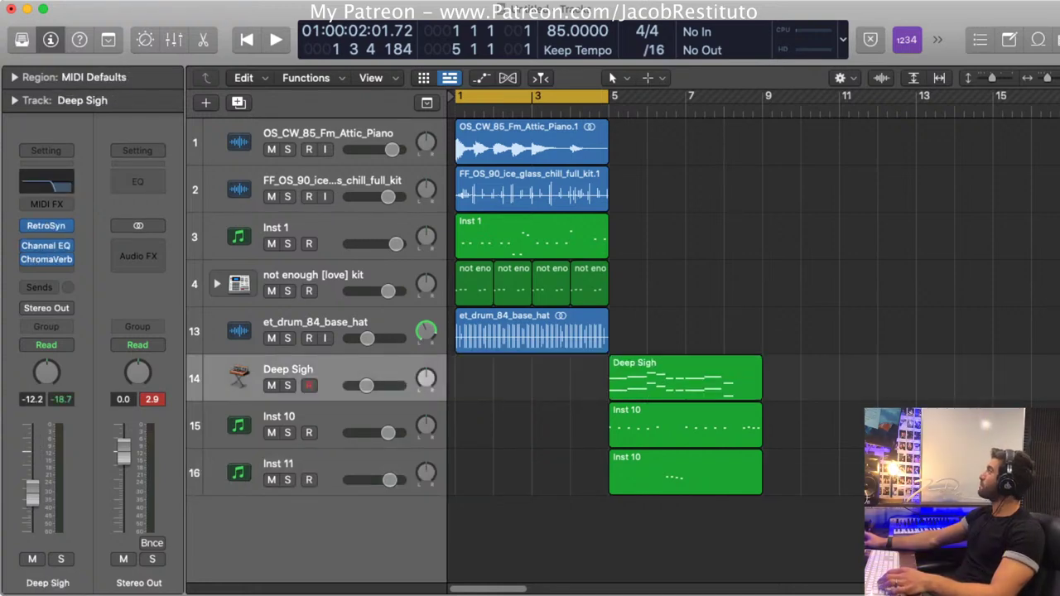
# Play the start of the arrangement to hear the layers remaining in the first four bars
pyautogui.click(531, 189)
pyautogui.press('space')
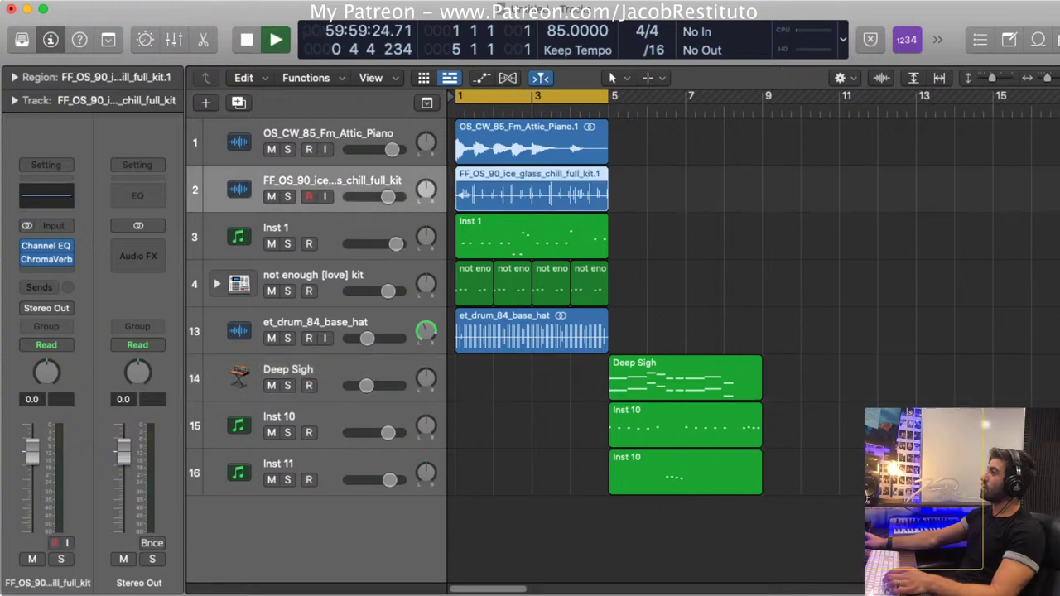
pyautogui.press('space')
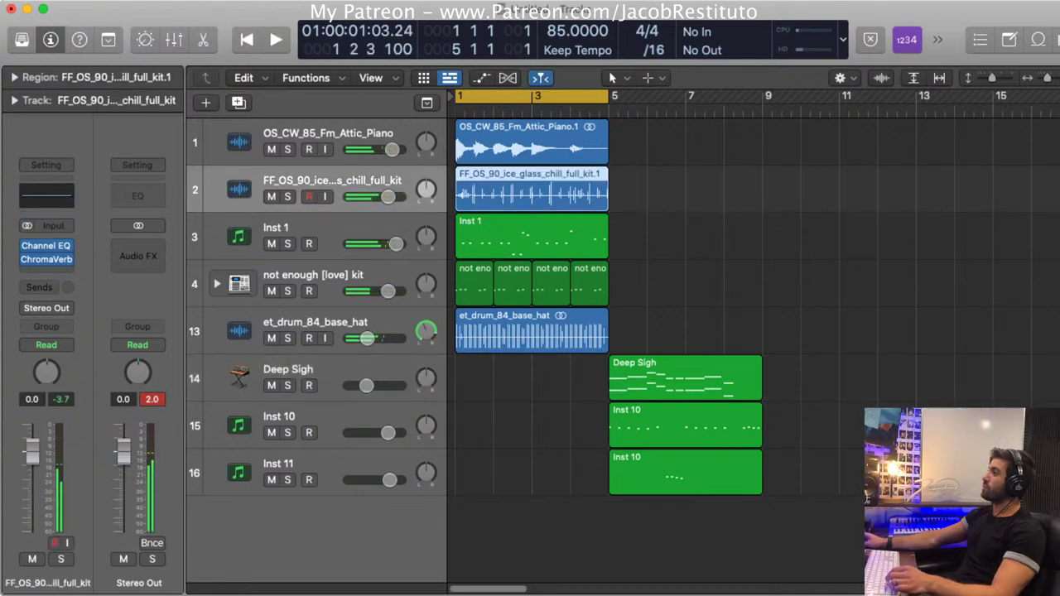
# Shift the Inst 1, not enough [love] kit and et_drum_84_base_hat regions to bar 5, clearing them from the first four bars
pyautogui.moveTo(532, 236); pyautogui.dragTo(686, 236)
pyautogui.moveTo(646, 335); pyautogui.dragTo(628, 284)
pyautogui.moveTo(547, 253); pyautogui.dragTo(492, 146)
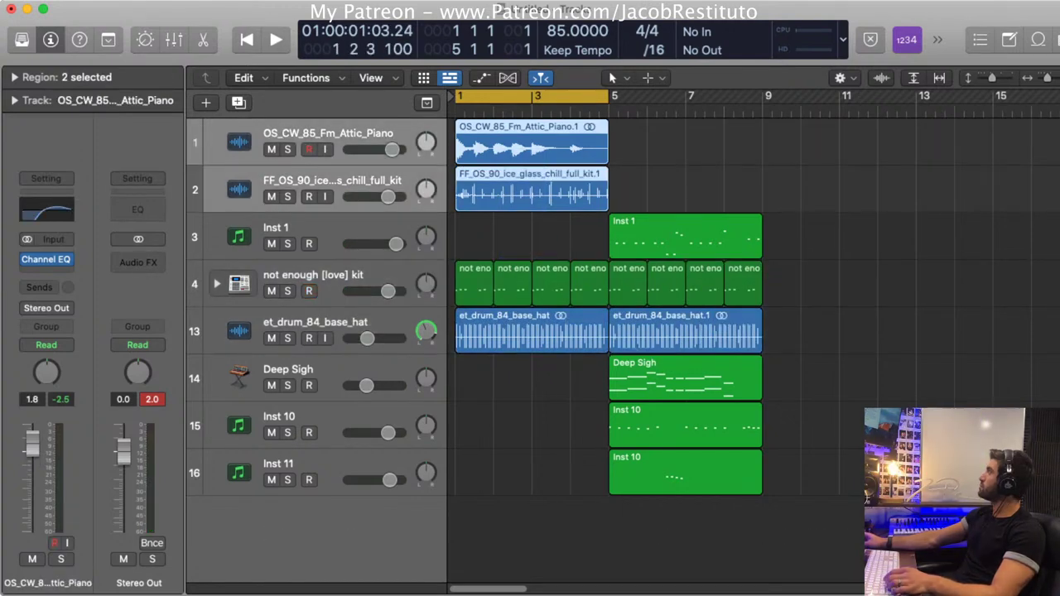
pyautogui.moveTo(468, 240); pyautogui.dragTo(575, 378)
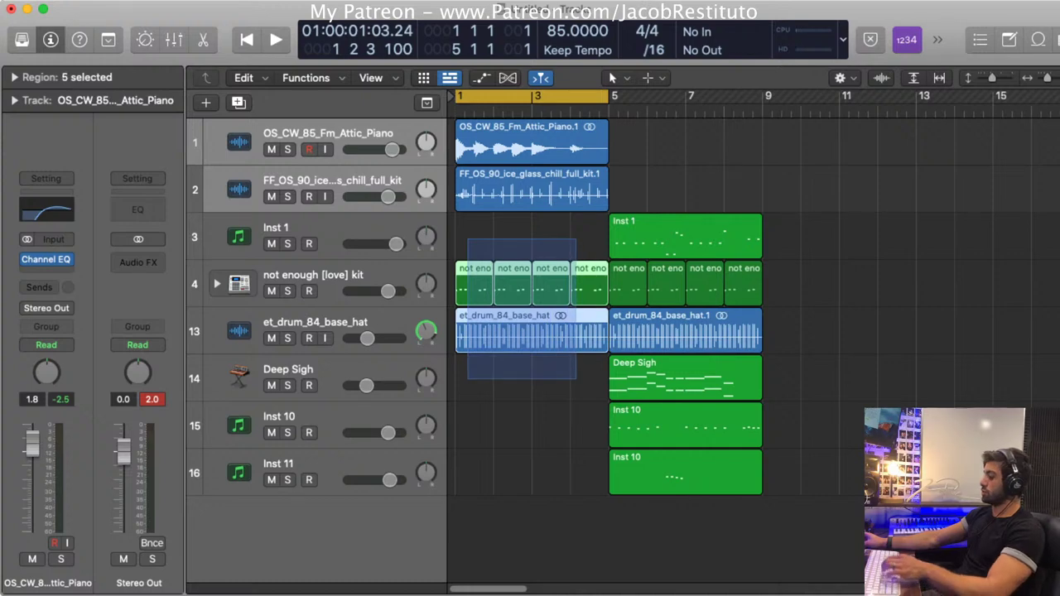
pyautogui.press('Delete')
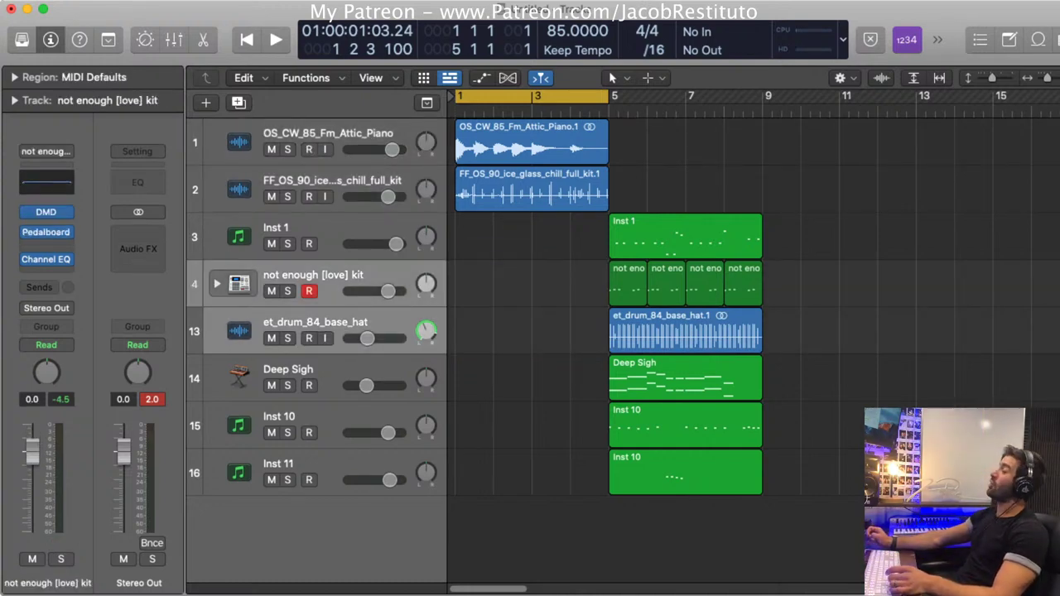
# Repeat the Attic Piano and ice glass chill full kit loops once so they also fill bars 5 to 9
pyautogui.moveTo(542, 256); pyautogui.dragTo(505, 148)
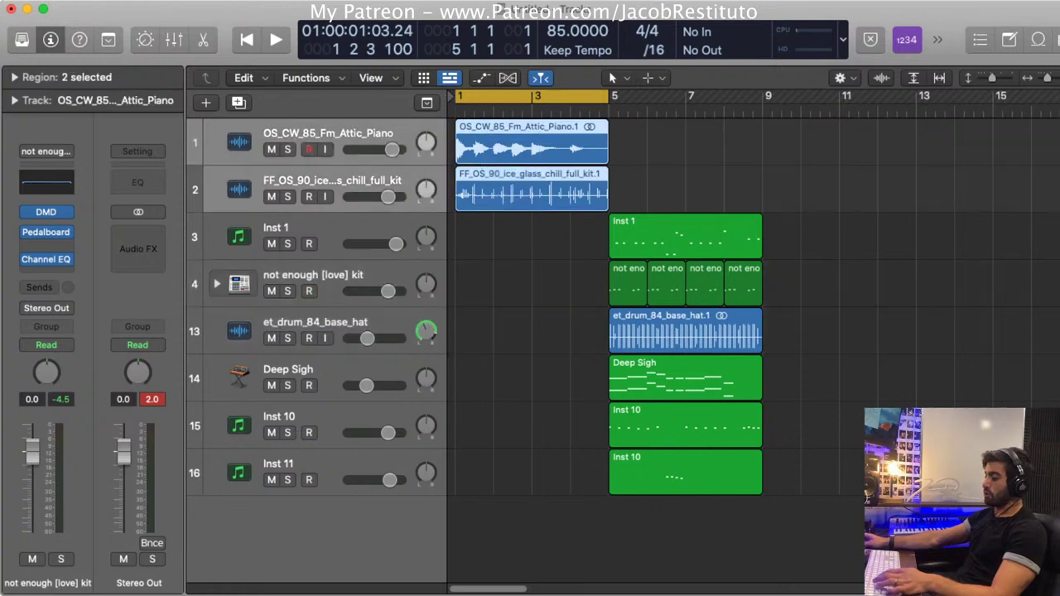
pyautogui.press('super+r')
pyautogui.press('super+shift+a')
pyautogui.press('super+Left')
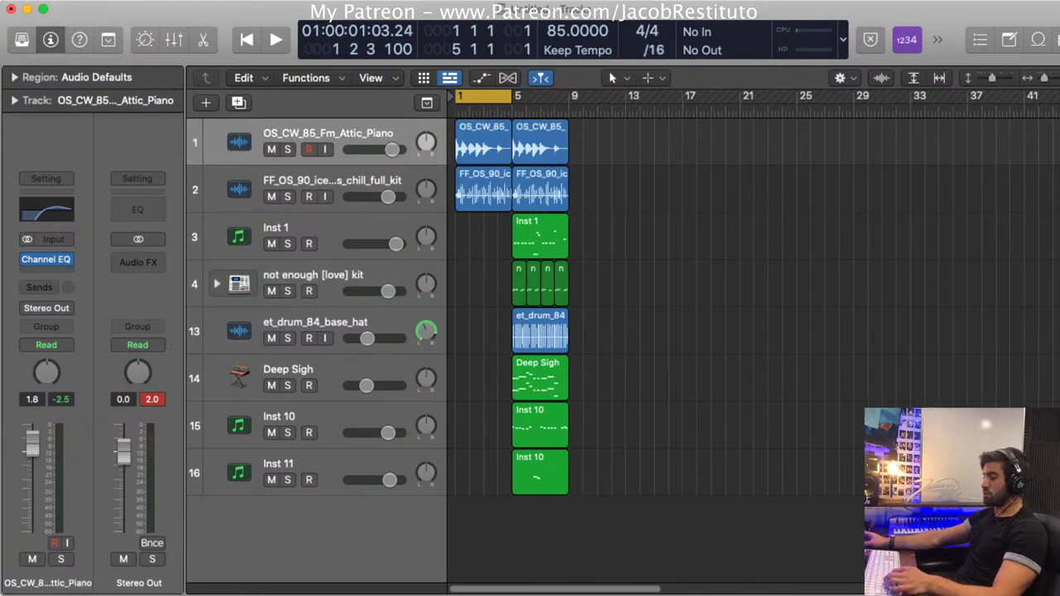
pyautogui.press('super+Right')
pyautogui.hscroll(-1, 676, 307)
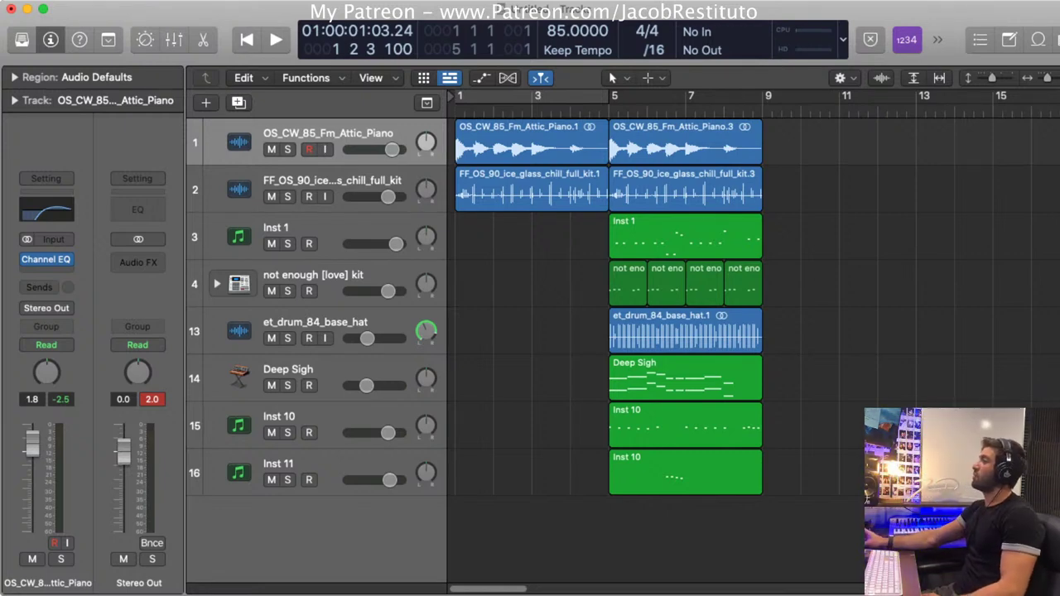
# Move the Deep Sigh, Inst 10 and Inst 11 track regions to bar 9 and repeat the other tracks' bar 5 regions there
pyautogui.moveTo(782, 515); pyautogui.dragTo(849, 375)
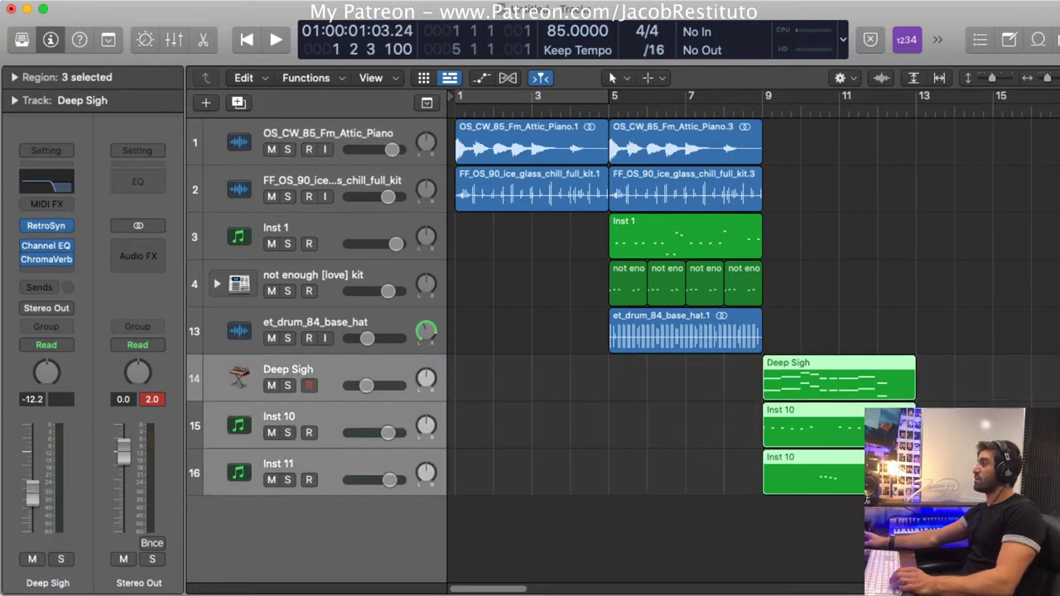
pyautogui.moveTo(822, 309); pyautogui.dragTo(630, 132)
pyautogui.press('super+r')
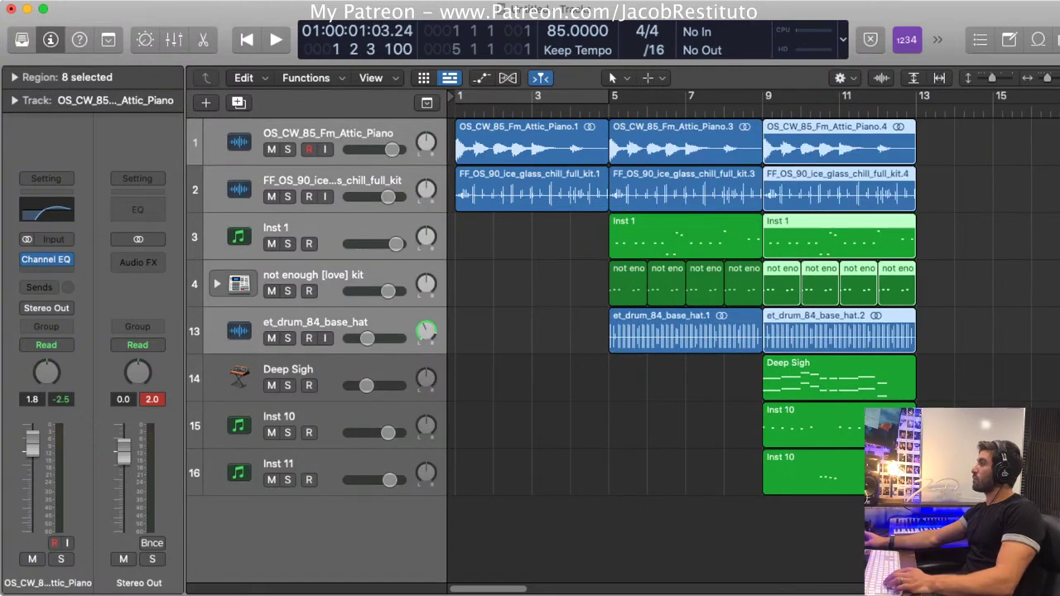
# Delete the et_drum_84_base_hat region between bars 5 and 9
pyautogui.click(685, 330)
pyautogui.press('BackSpace')
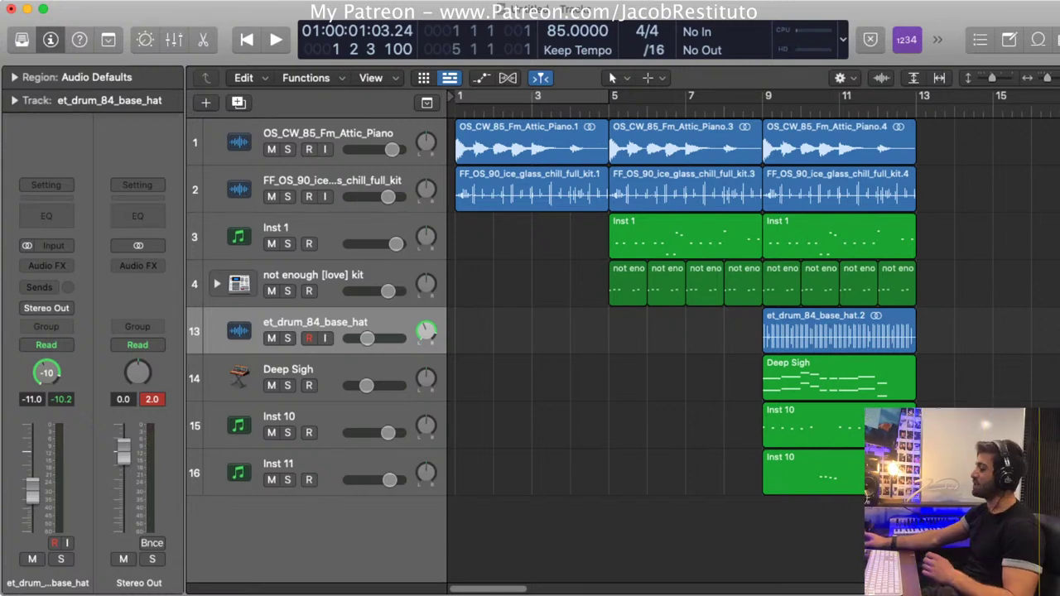
pyautogui.hscroll(3, 746, 331)
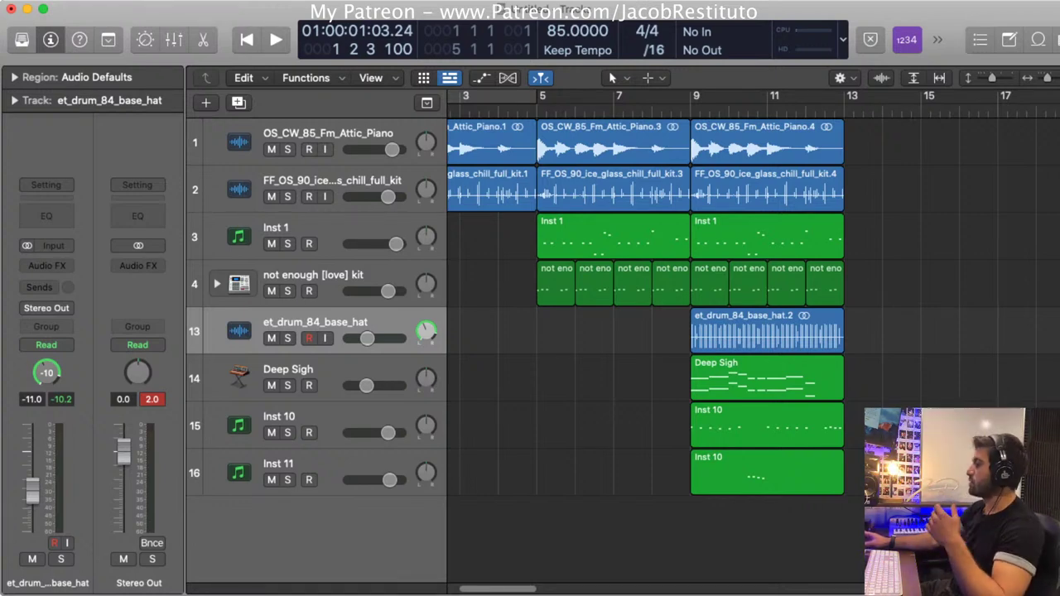
pyautogui.hscroll(-3, 646, 298)
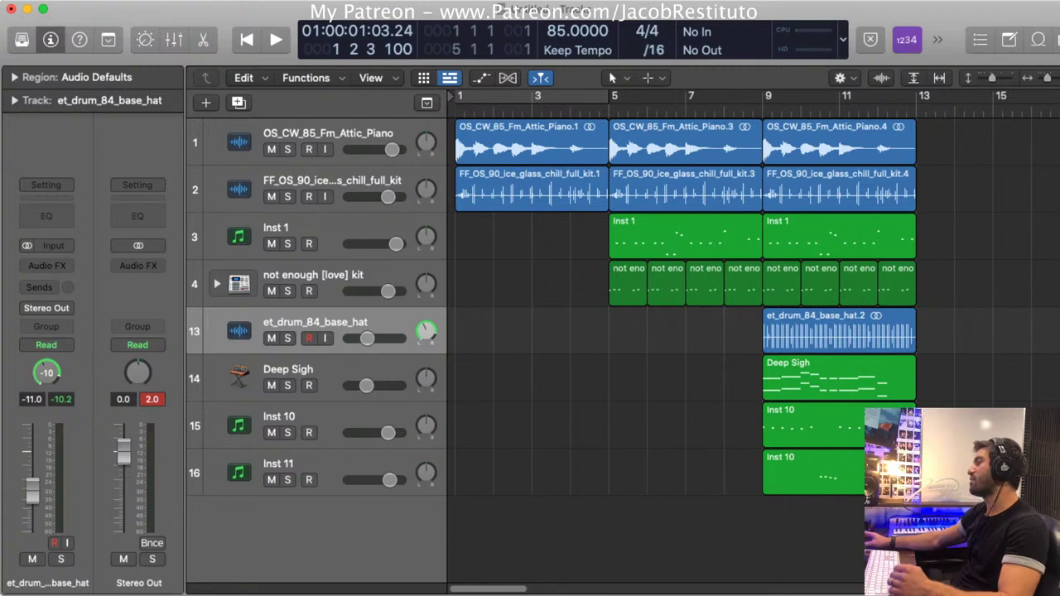
pyautogui.moveTo(751, 577); pyautogui.dragTo(573, 464)
pyautogui.moveTo(534, 407)
pyautogui.mouseDown()
pyautogui.moveTo(608, 545)
pyautogui.moveTo(690, 581)
pyautogui.moveTo(722, 583)
pyautogui.moveTo(577, 444)
pyautogui.moveTo(519, 407)
pyautogui.mouseUp()
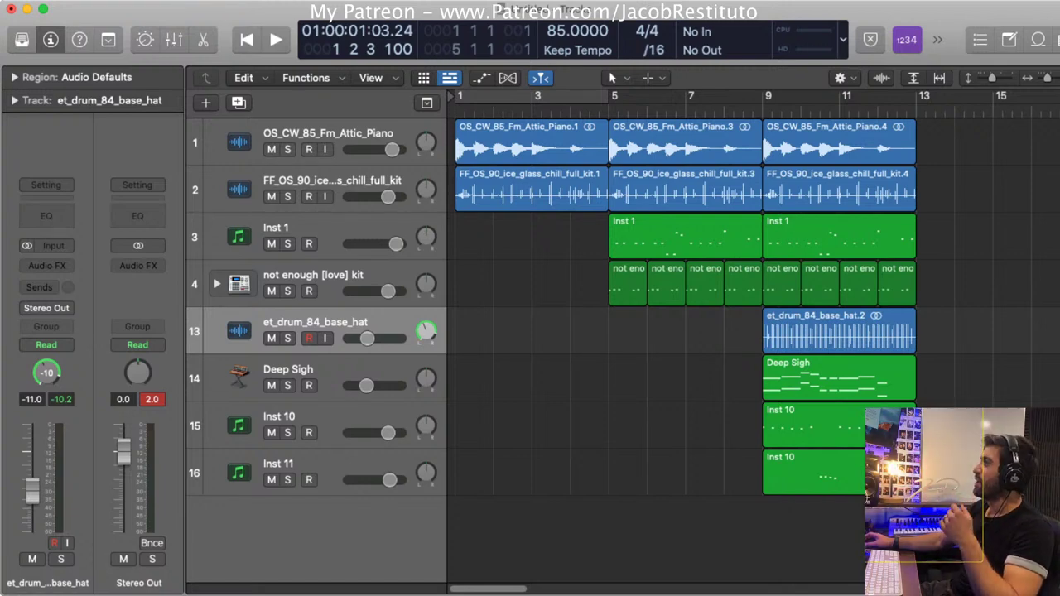
pyautogui.moveTo(688, 431); pyautogui.dragTo(617, 525)
pyautogui.moveTo(586, 534); pyautogui.dragTo(550, 568)
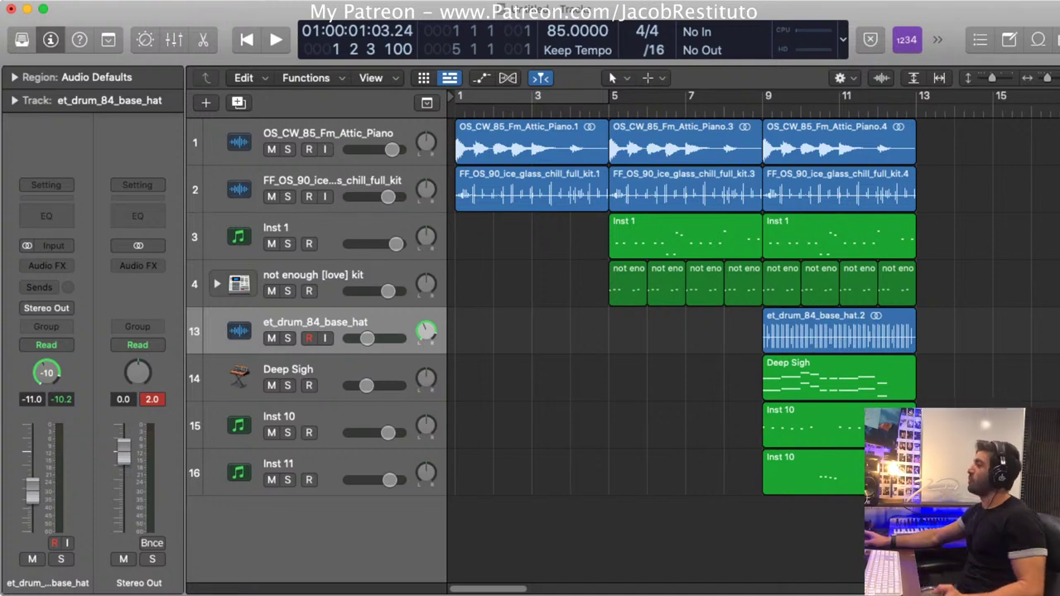
pyautogui.moveTo(555, 386)
pyautogui.mouseDown()
pyautogui.moveTo(486, 469)
pyautogui.moveTo(454, 534)
pyautogui.moveTo(563, 549)
pyautogui.moveTo(756, 534)
pyautogui.moveTo(751, 566)
pyautogui.moveTo(665, 473)
pyautogui.moveTo(569, 408)
pyautogui.moveTo(548, 370)
pyautogui.mouseUp()
pyautogui.moveTo(549, 371); pyautogui.dragTo(718, 547)
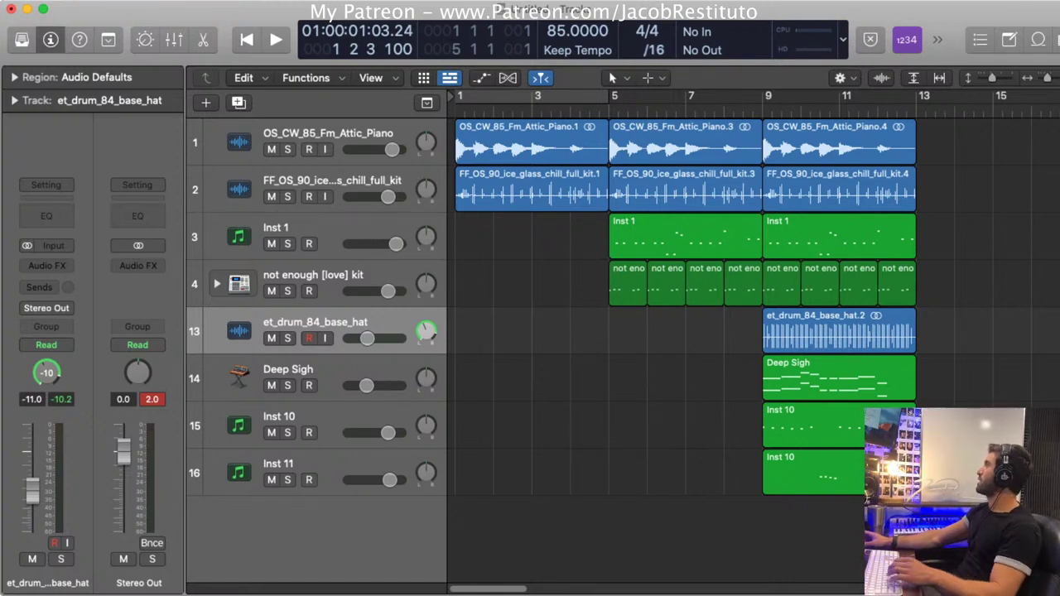
# Play the arrangement from the start and mute the Inst 1 region that begins at bar 5
pyautogui.press('space')
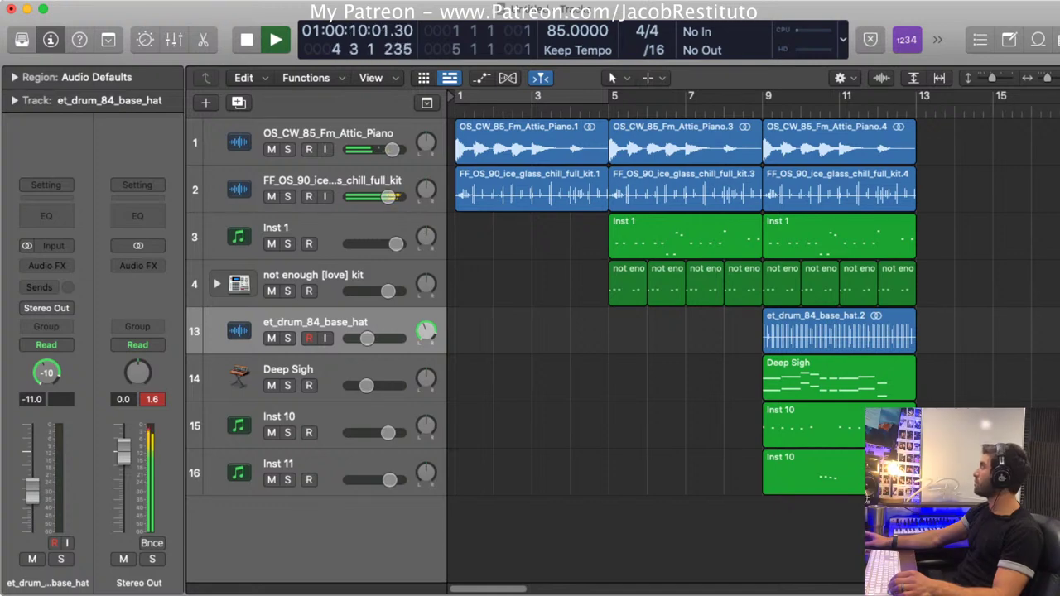
pyautogui.press('super+Down')
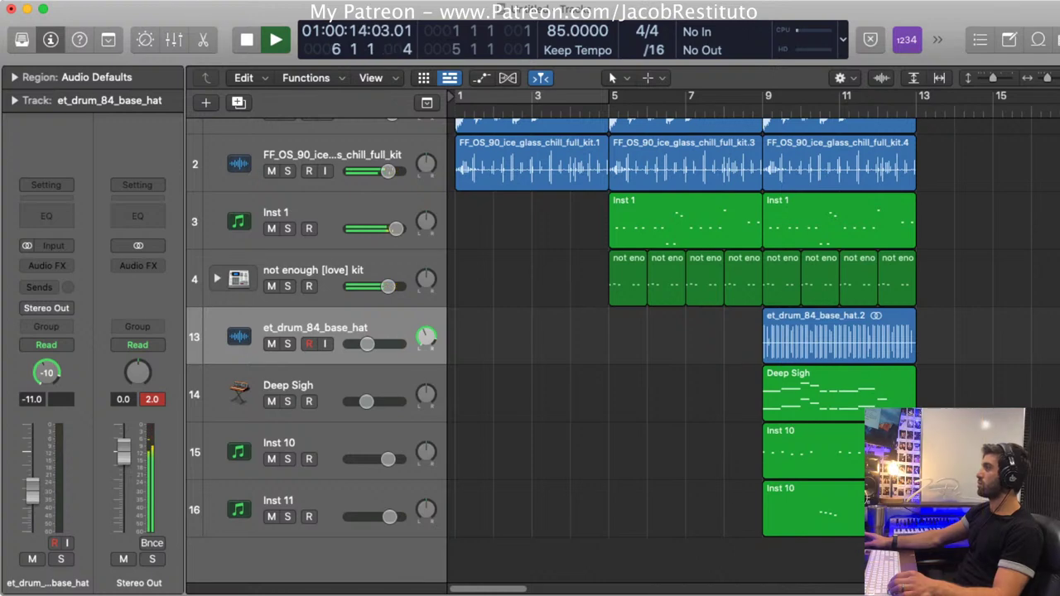
pyautogui.click(685, 221)
pyautogui.hotkey('ctrl', 'm')
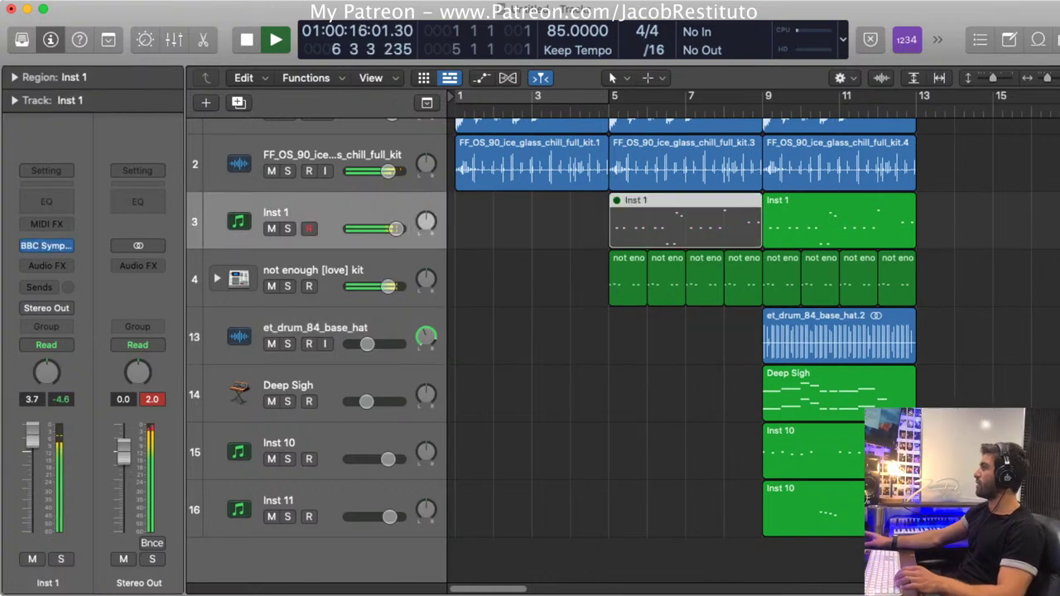
# Copy the et_drum_84_base_hat region from bar 9 back to bar 5, then stop playback
pyautogui.moveTo(839, 335); pyautogui.dragTo(684, 340)
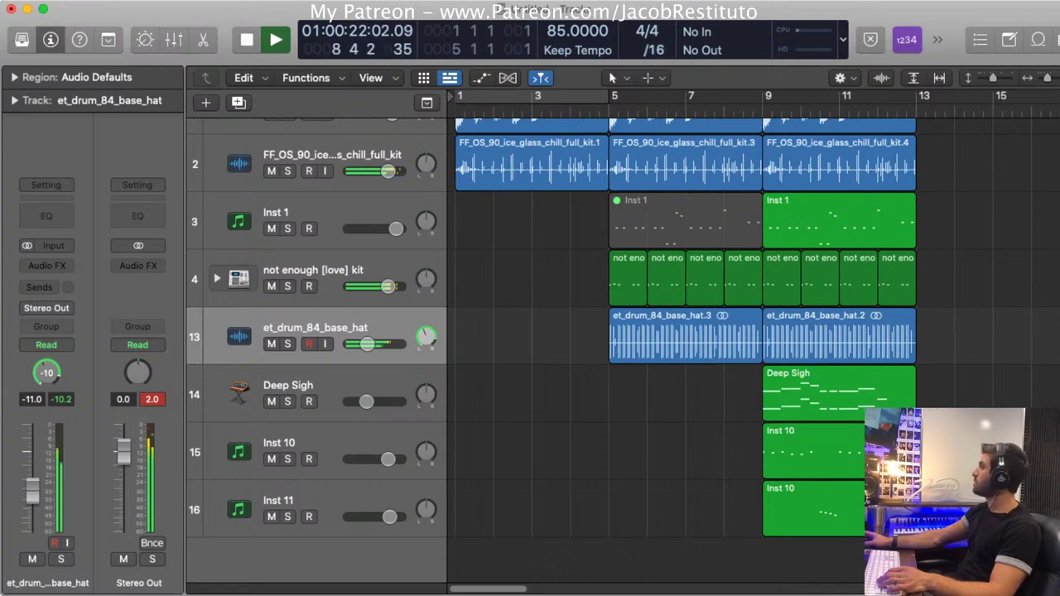
pyautogui.press('super+Left')
pyautogui.press('super+Left')
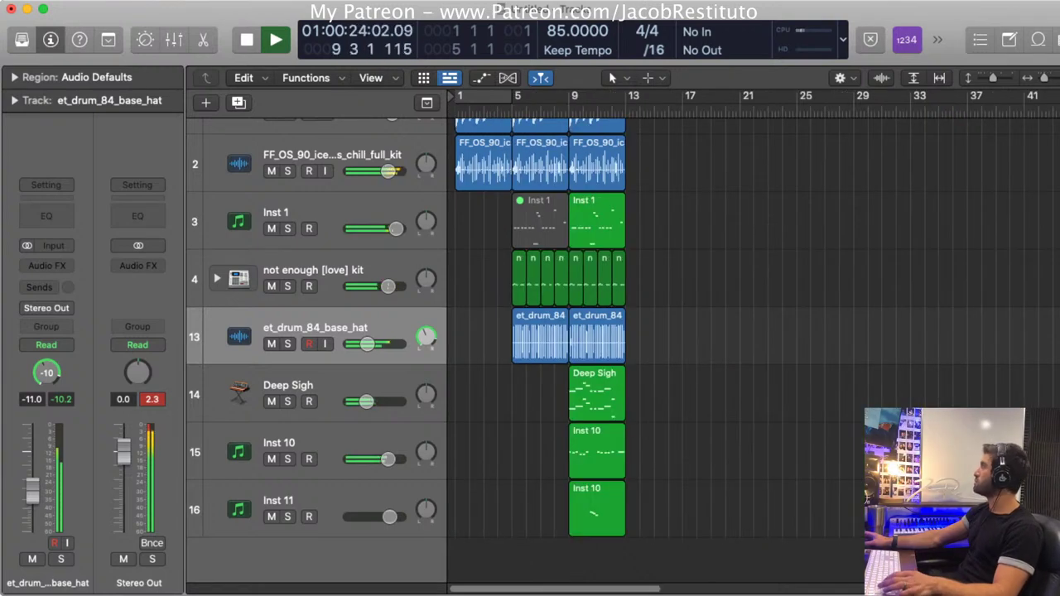
pyautogui.press('space')
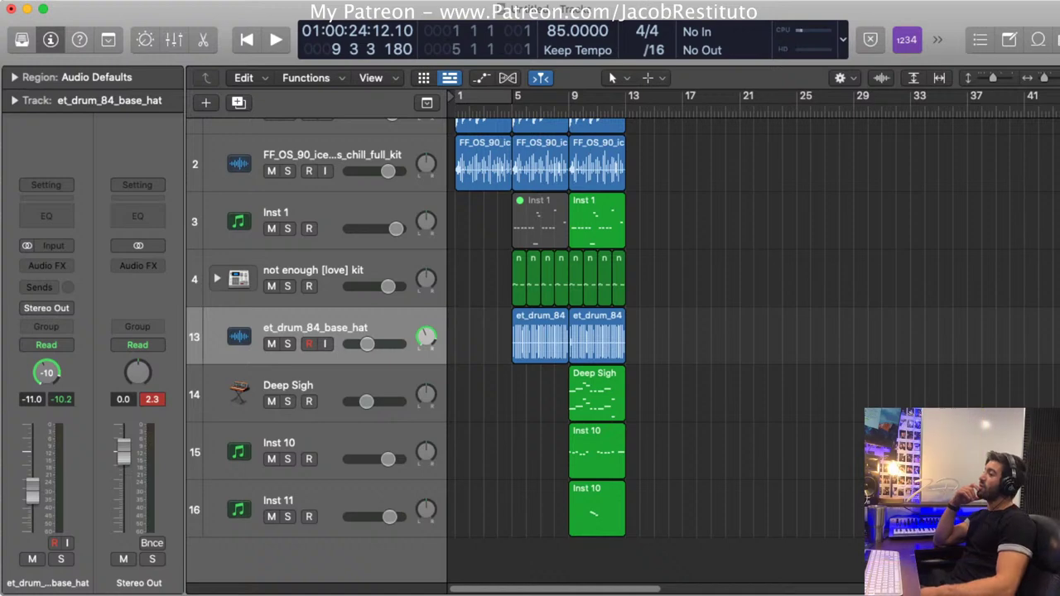
# Select all three Attic Piano regions and reverse their audio in the audio file editor
pyautogui.moveTo(736, 486); pyautogui.dragTo(856, 578)
pyautogui.scroll(3, 745, 347)
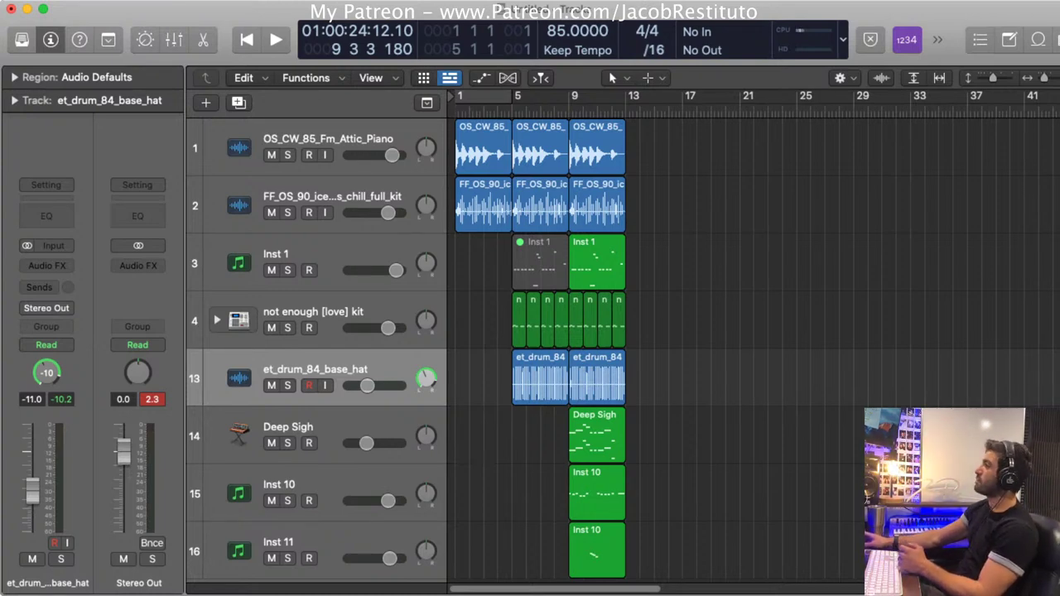
pyautogui.moveTo(705, 135); pyautogui.dragTo(497, 138)
pyautogui.press('e')
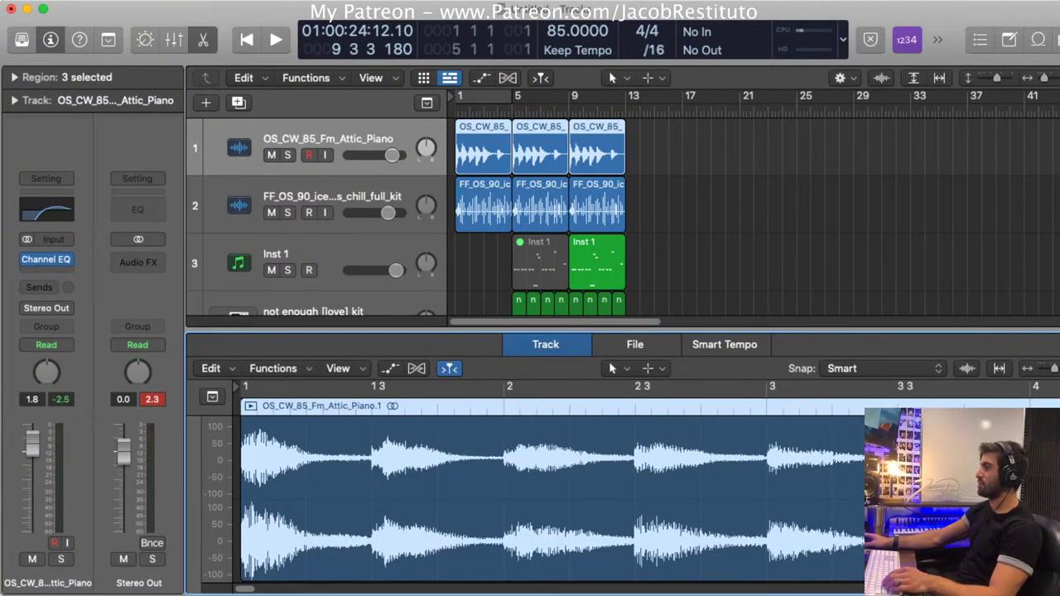
pyautogui.press('w')
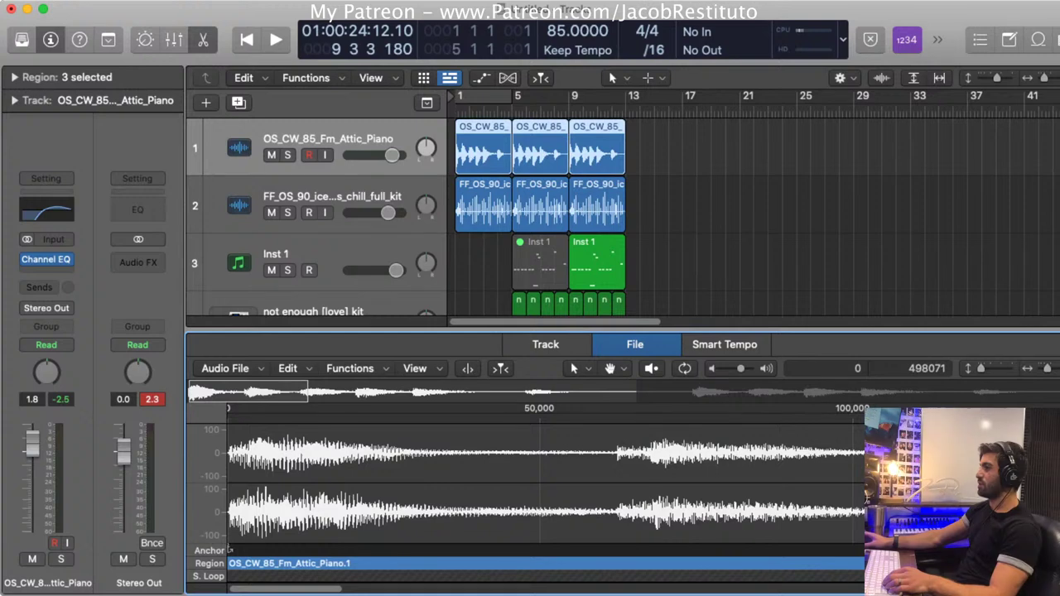
pyautogui.hotkey('ctrl', 'shift', 'r')
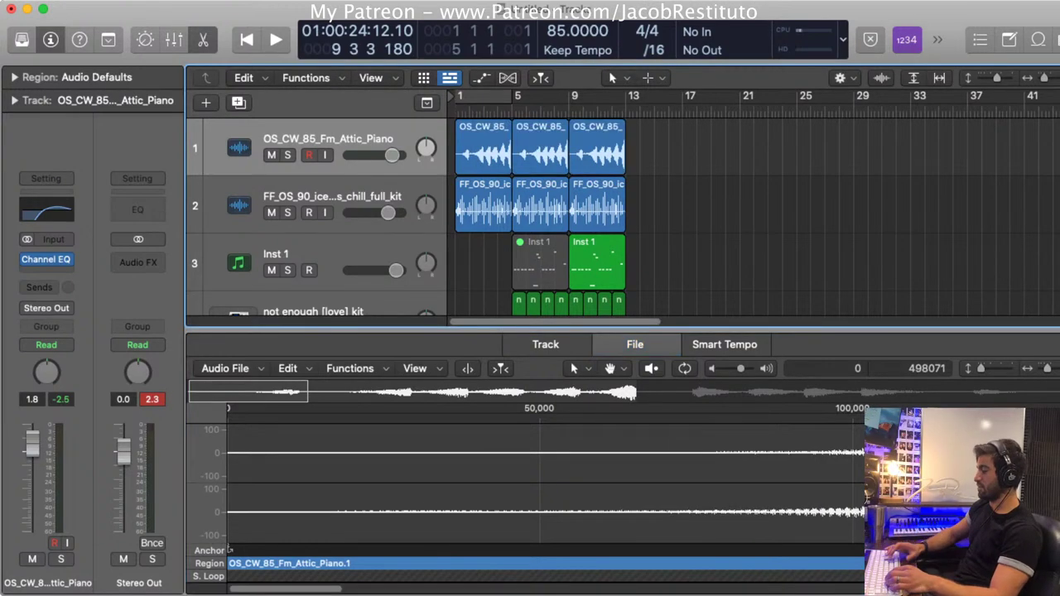
# Play the arrangement from the start to hear the reversed Attic Piano regions with the other tracks
pyautogui.press('space')
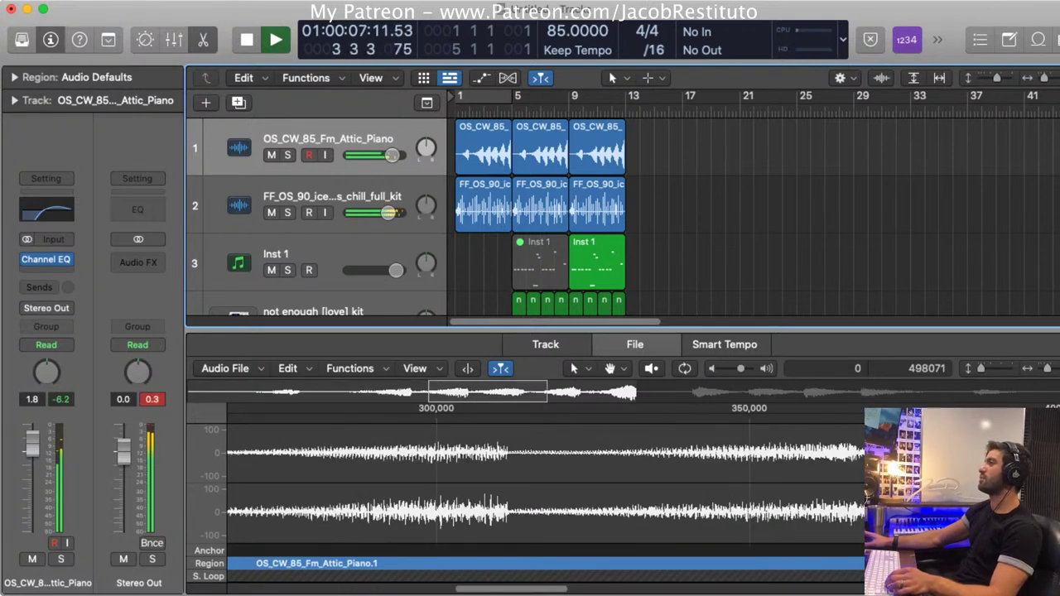
pyautogui.scroll(-3, 530, 217)
pyautogui.scroll(2, 411, 217)
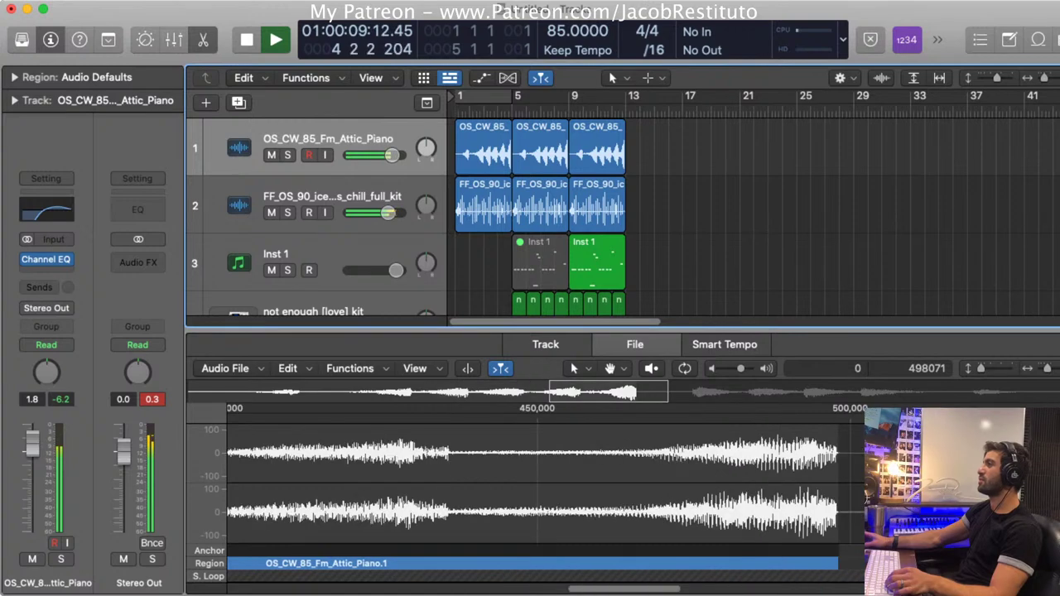
pyautogui.scroll(-2, 412, 217)
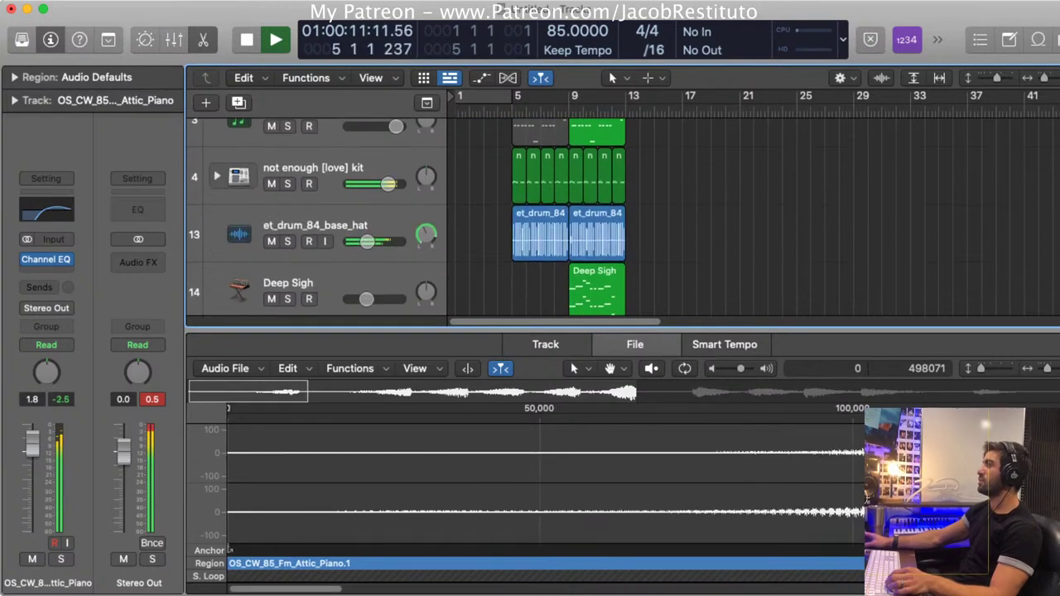
pyautogui.scroll(2, 411, 217)
# Stop playback and undo the recent edits back through the reversal of the three Attic Piano regions
pyautogui.press('super+z')
pyautogui.press('space')
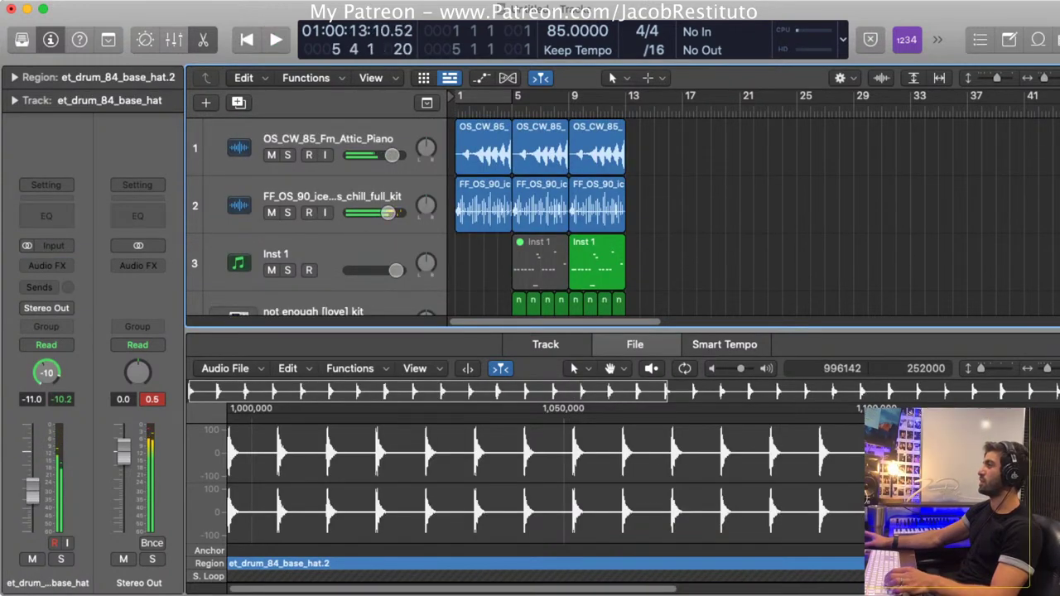
pyautogui.press('super+z')
pyautogui.press('super+z')
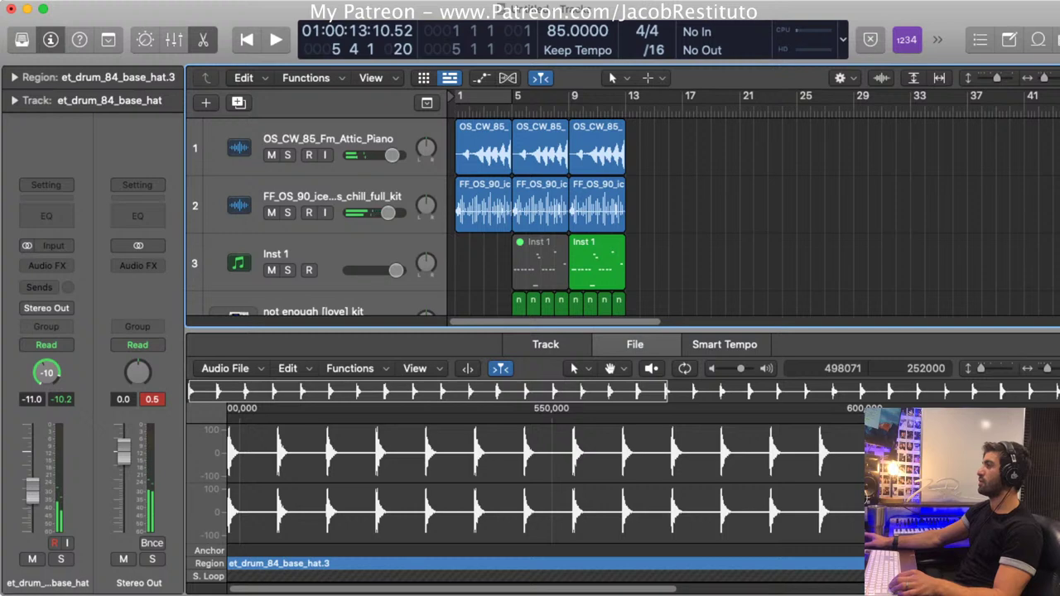
pyautogui.press('super+z')
pyautogui.press('super+z')
pyautogui.press('super+z')
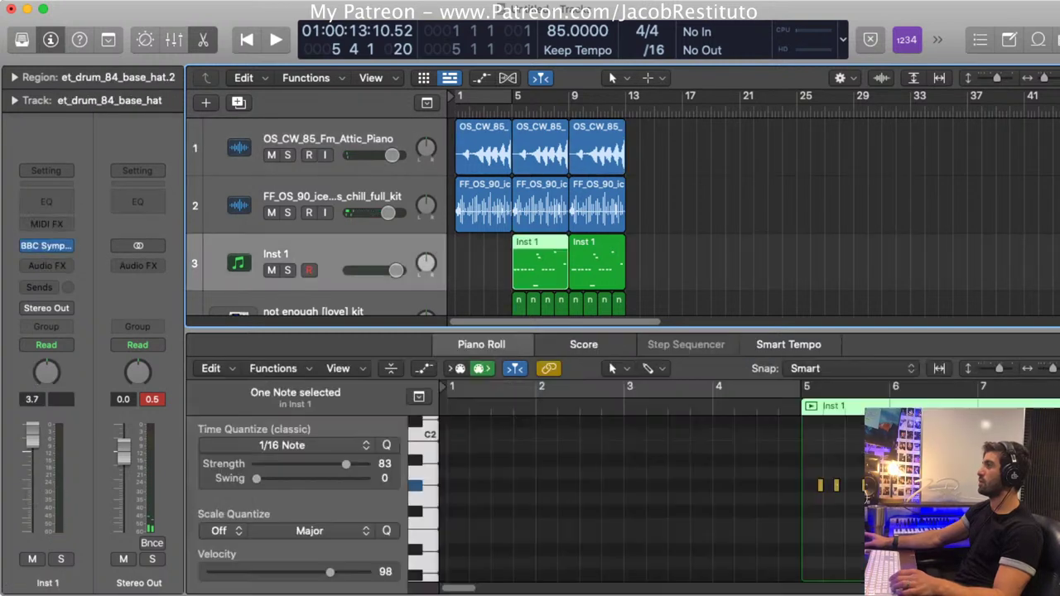
pyautogui.press('super+z')
pyautogui.press('super+z')
pyautogui.press('super+z')
pyautogui.press('super+z')
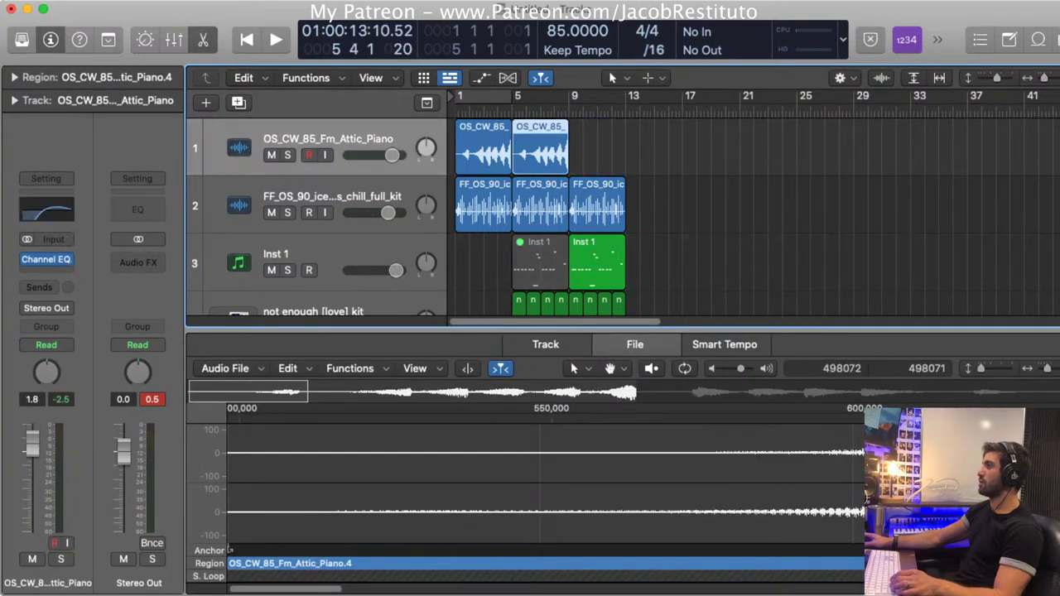
pyautogui.press('super+z')
pyautogui.press('super+z')
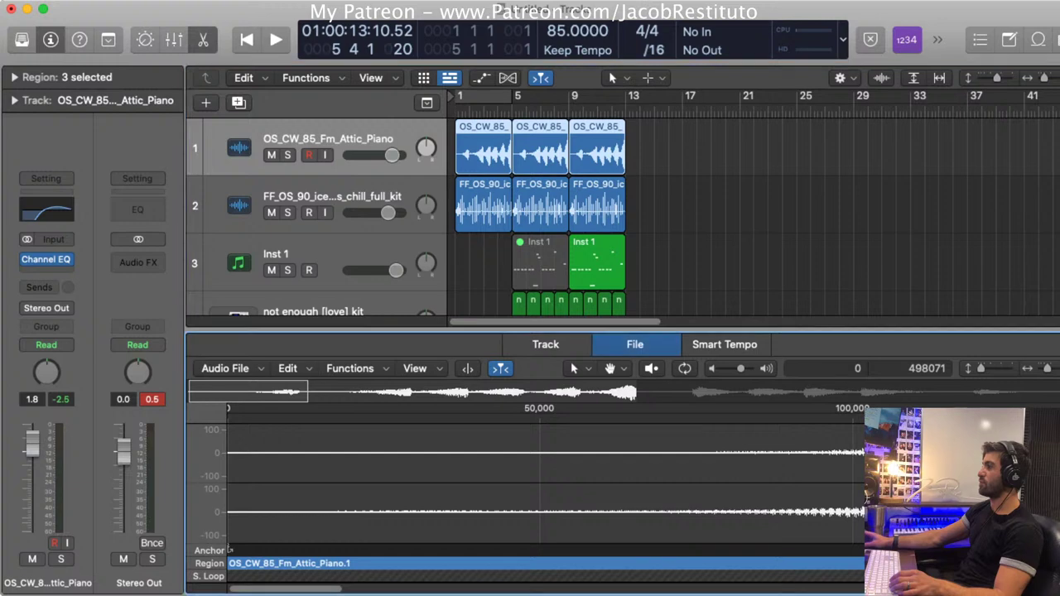
pyautogui.press('super+z')
pyautogui.press('super+z')
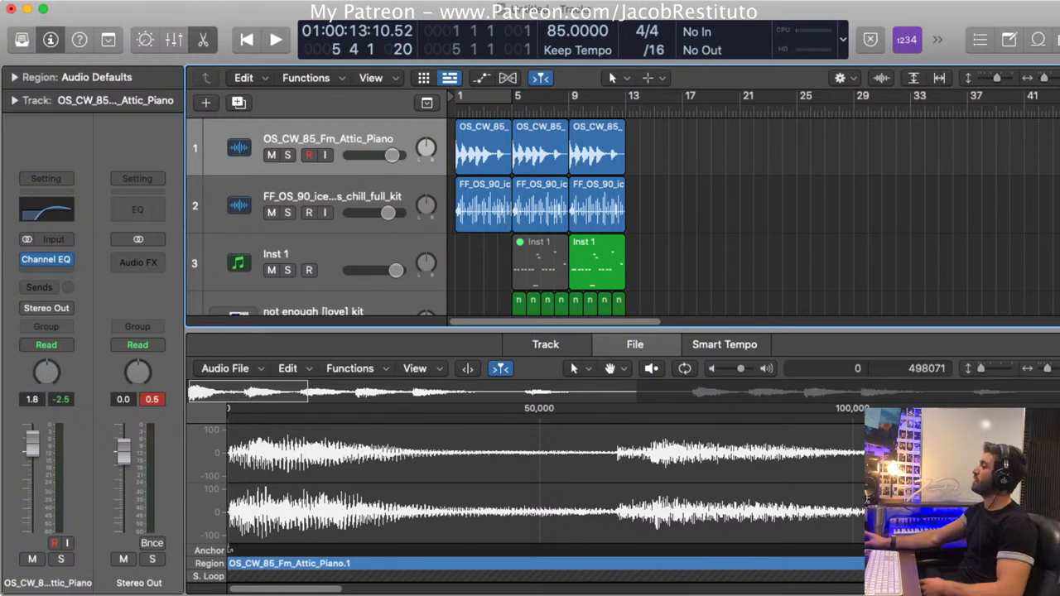
# Close the audio file editor and play the arrangement from the start, then stop playback
pyautogui.press('e')
pyautogui.press('space')
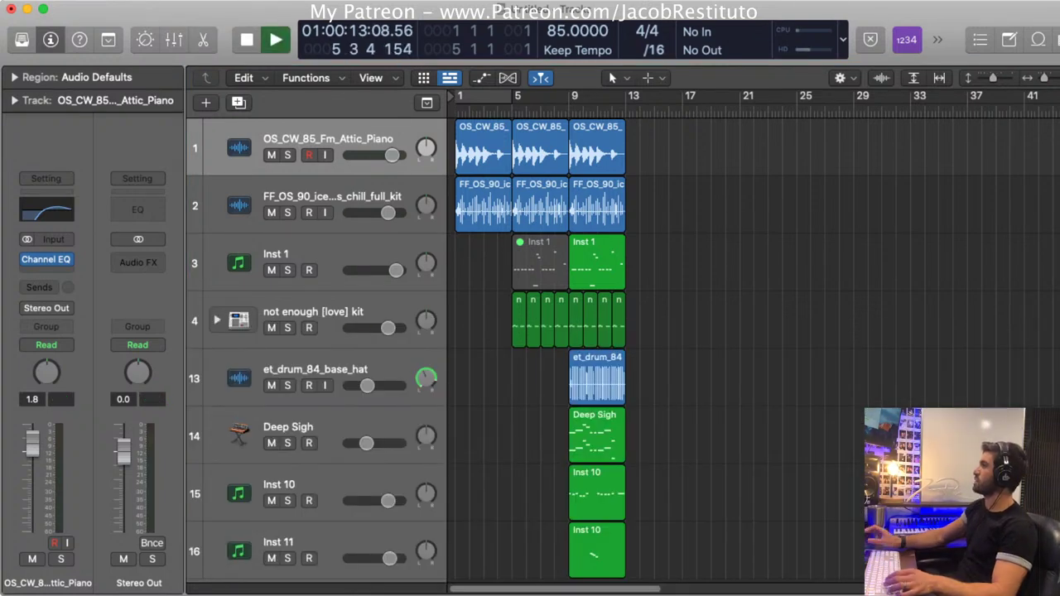
pyautogui.press('space')
pyautogui.press('Return')
pyautogui.press('space')
pyautogui.press('space')
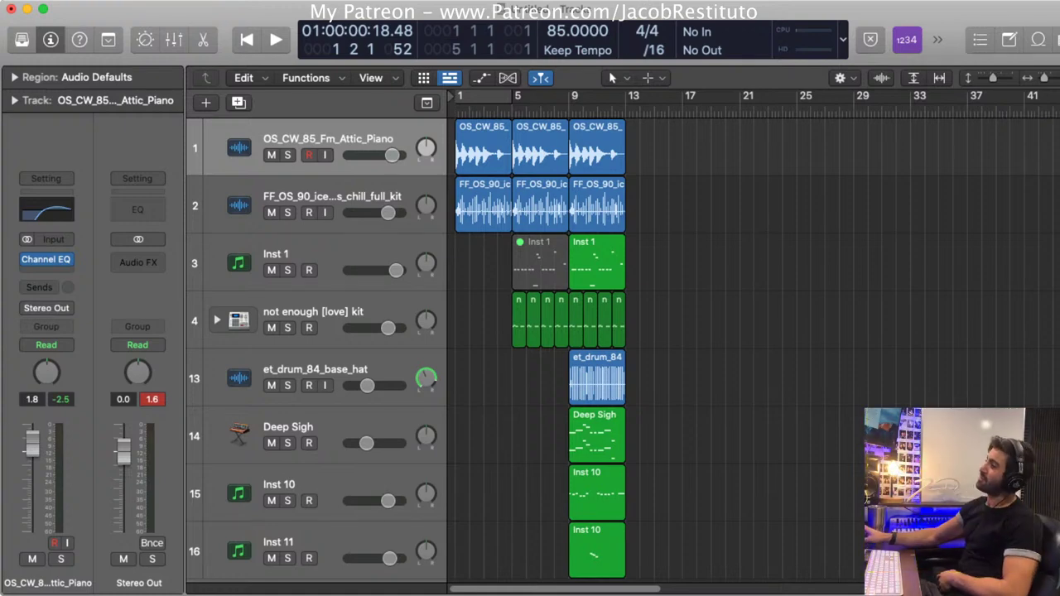
# Delete the muted Inst 1 region between bars 5 and 9
pyautogui.click(540, 261)
pyautogui.press('BackSpace')
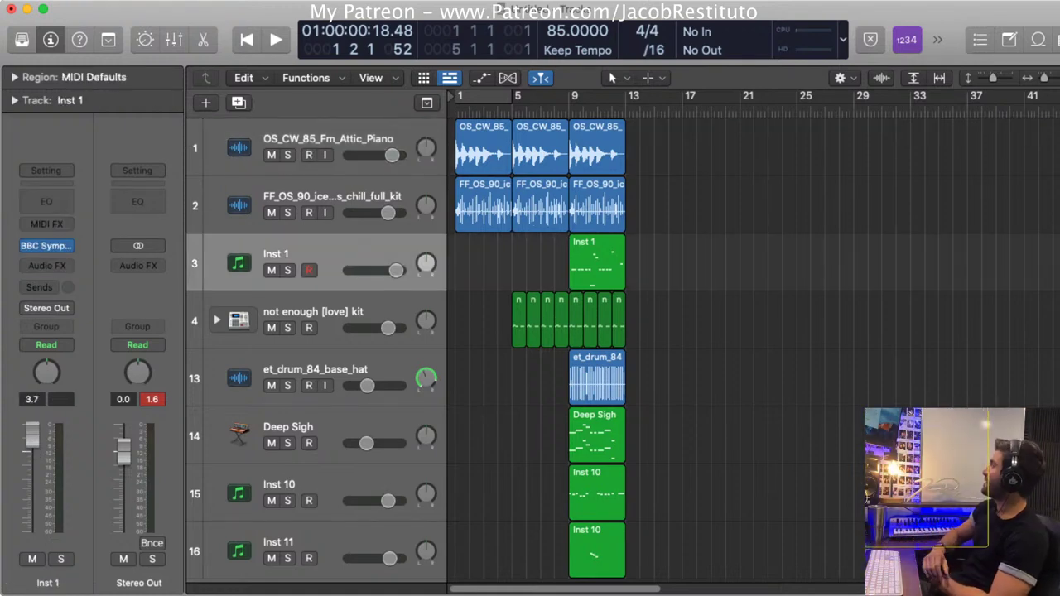